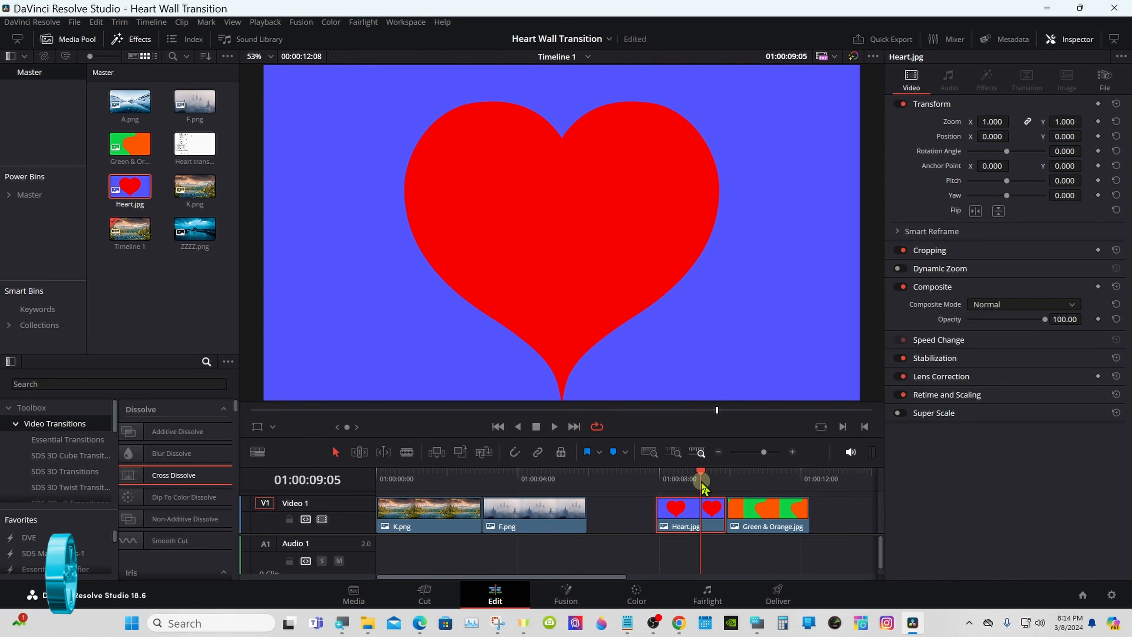
Step: Examine the Green & Orange, Heart and K.png clips on the timeline
drag(703, 486, 753, 486)
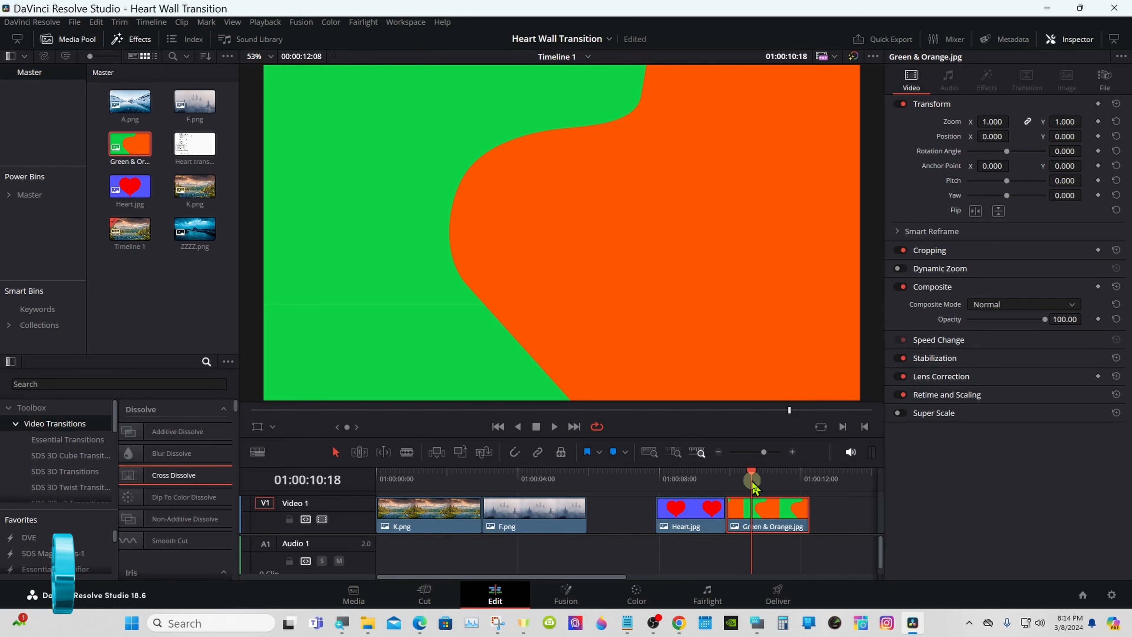
click(664, 473)
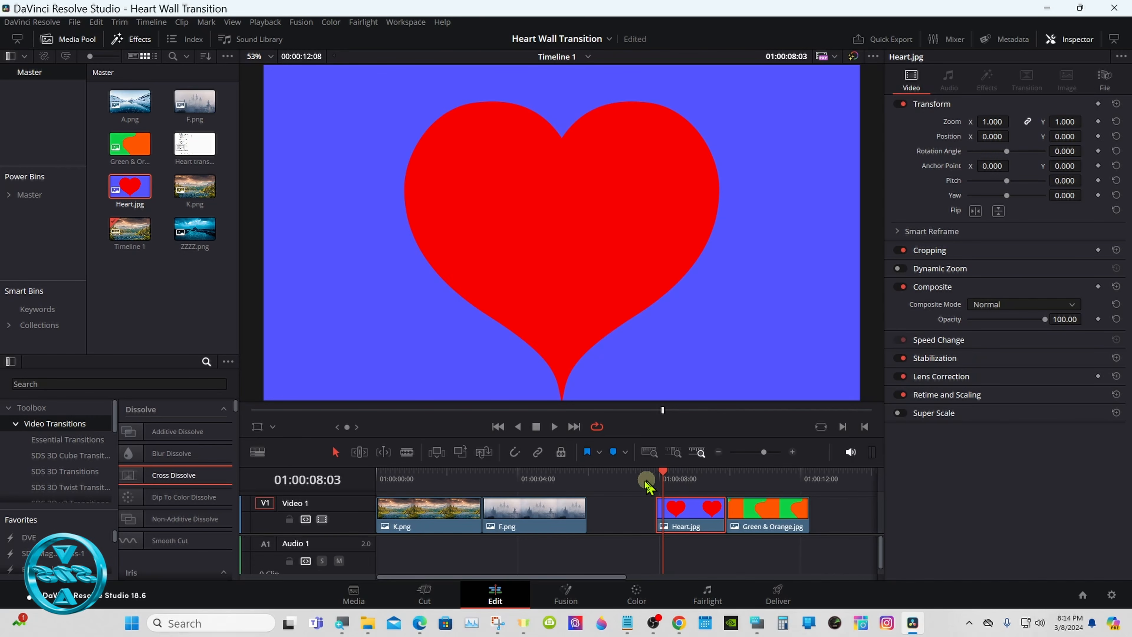
click(439, 478)
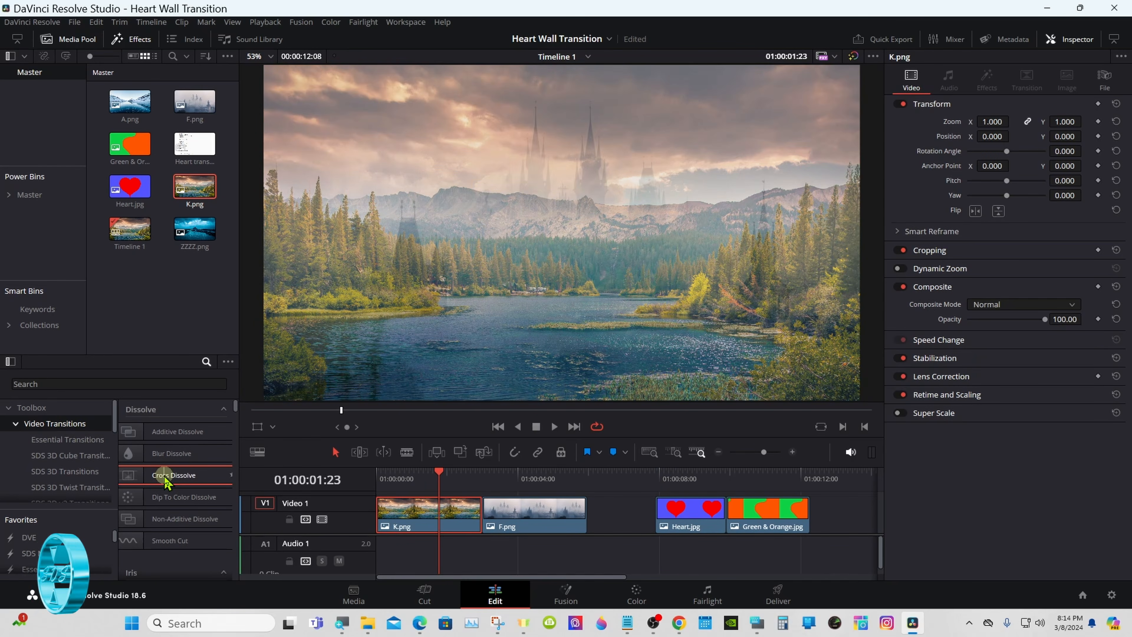
Step: Add a Cross Dissolve between the K.png and F.png clips and convert it to a Fusion Cross Dissolve
drag(165, 482, 517, 503)
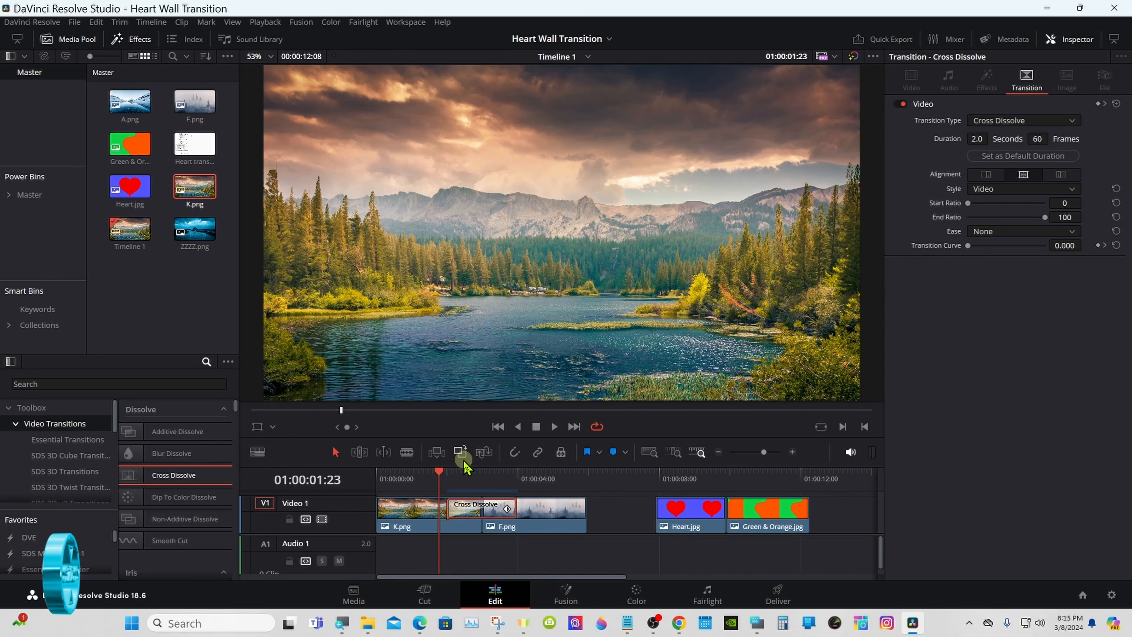
click(463, 474)
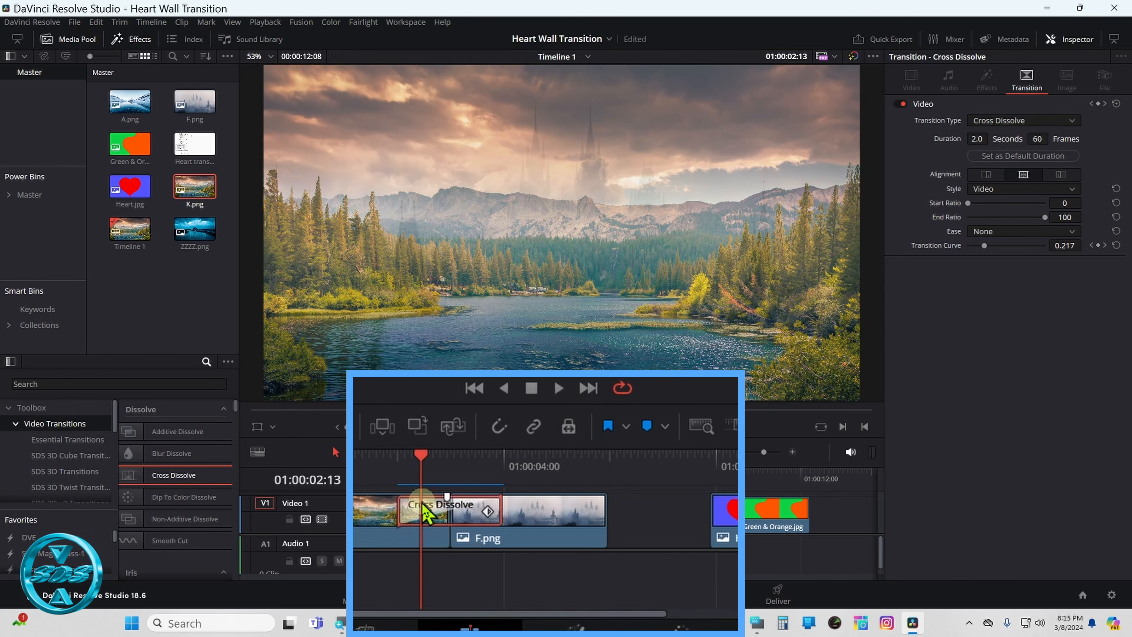
right_click(422, 506)
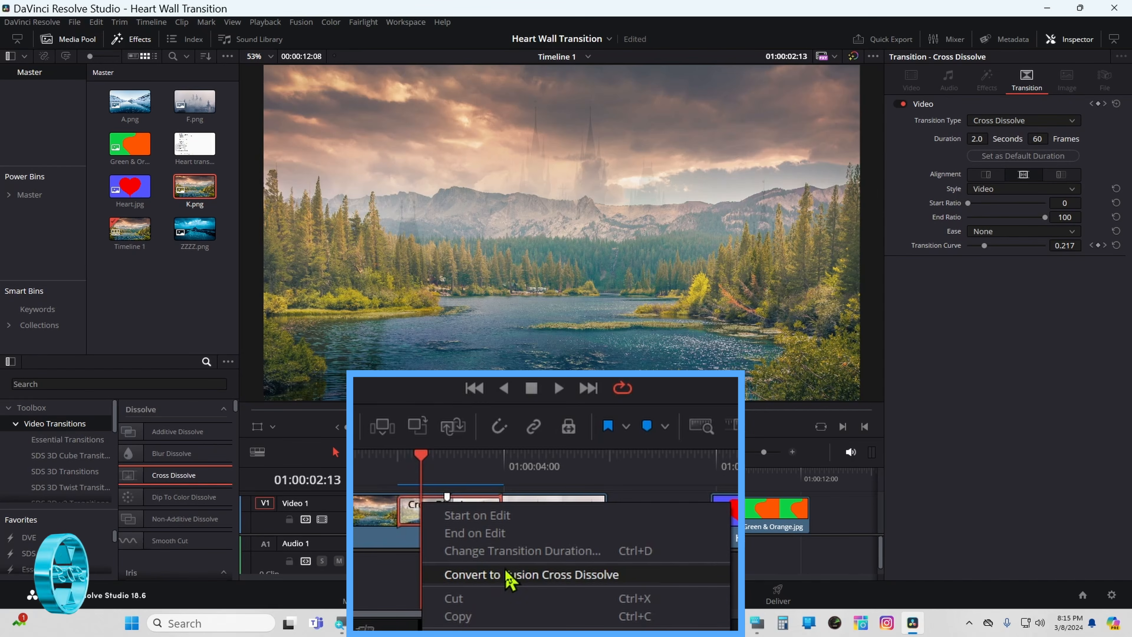
click(509, 575)
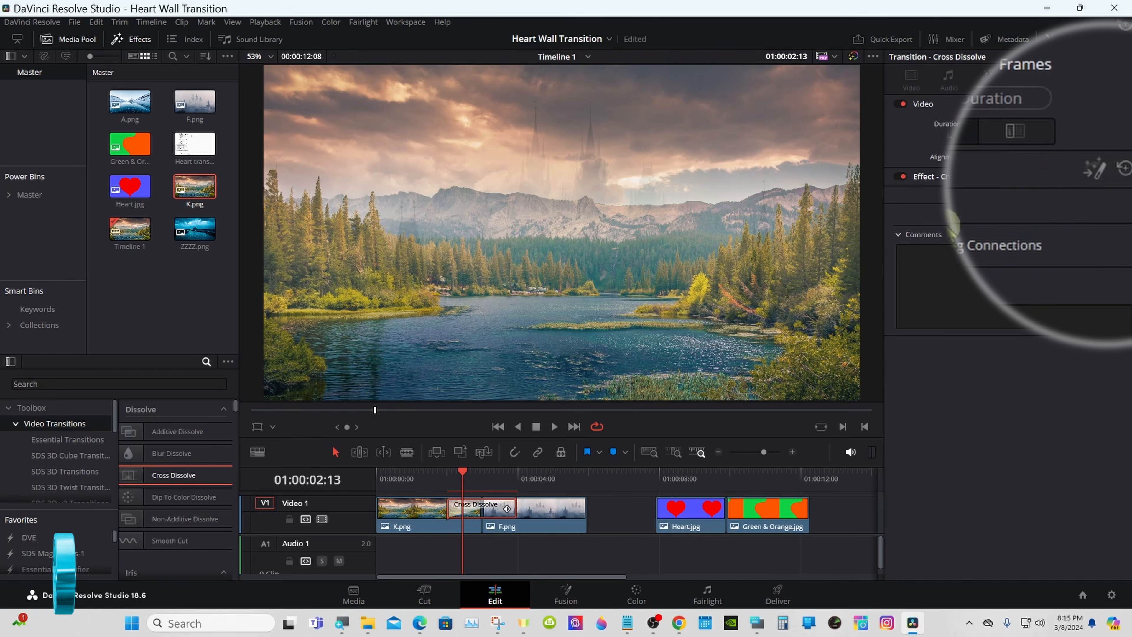
Step: Open the transition in Fusion and delete its CrossDissolve node, leaving ample space before MediaOut1
click(1089, 181)
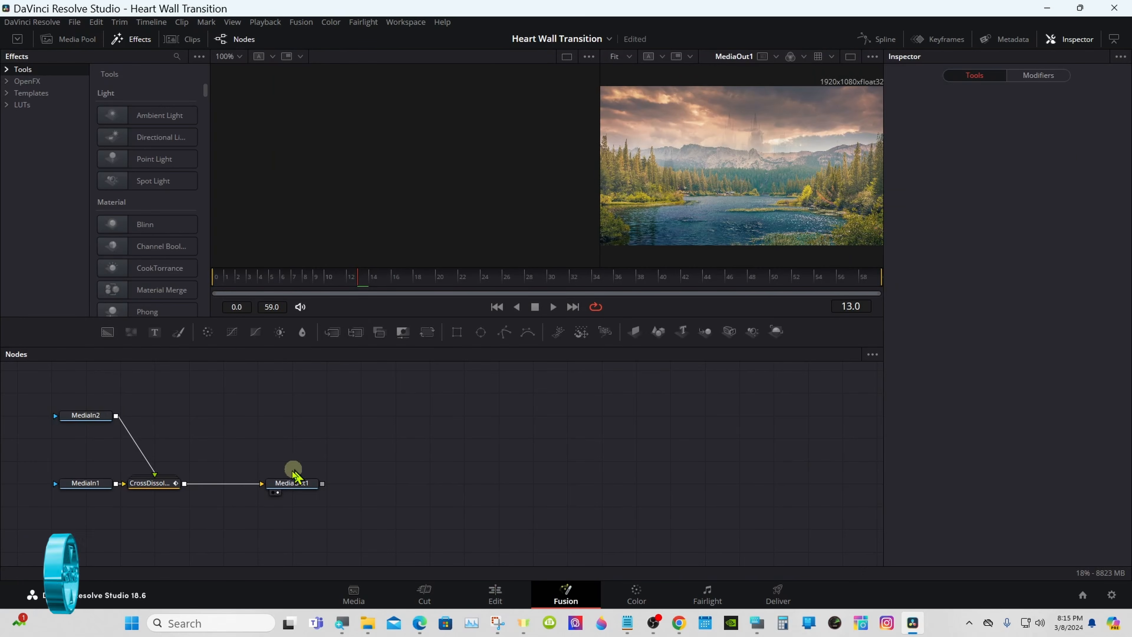
drag(294, 477, 704, 483)
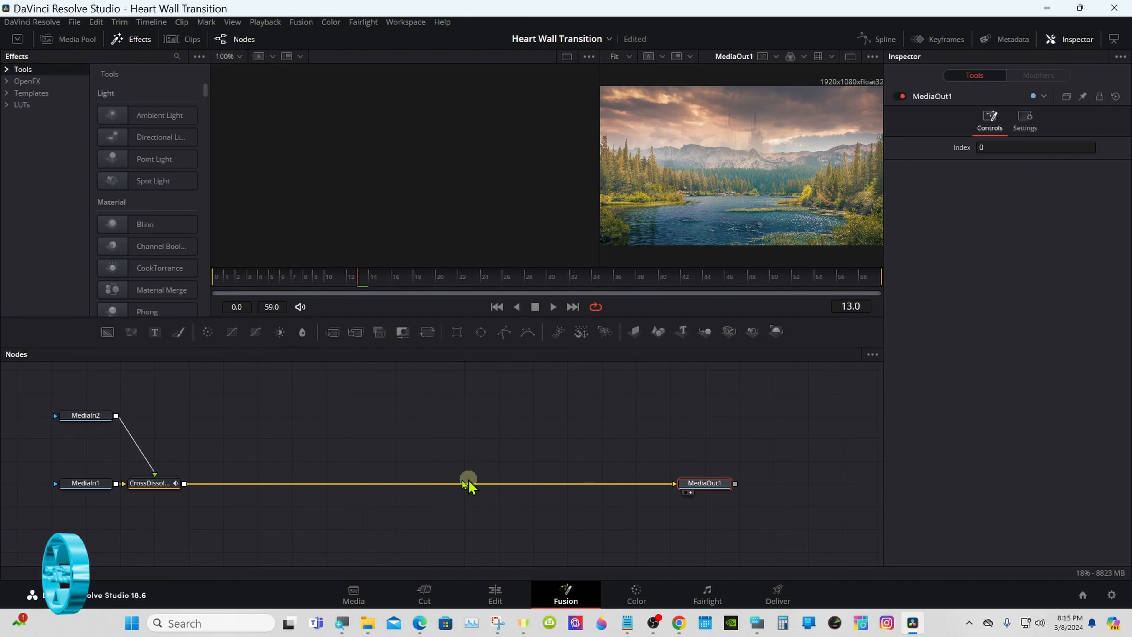
drag(174, 482, 457, 485)
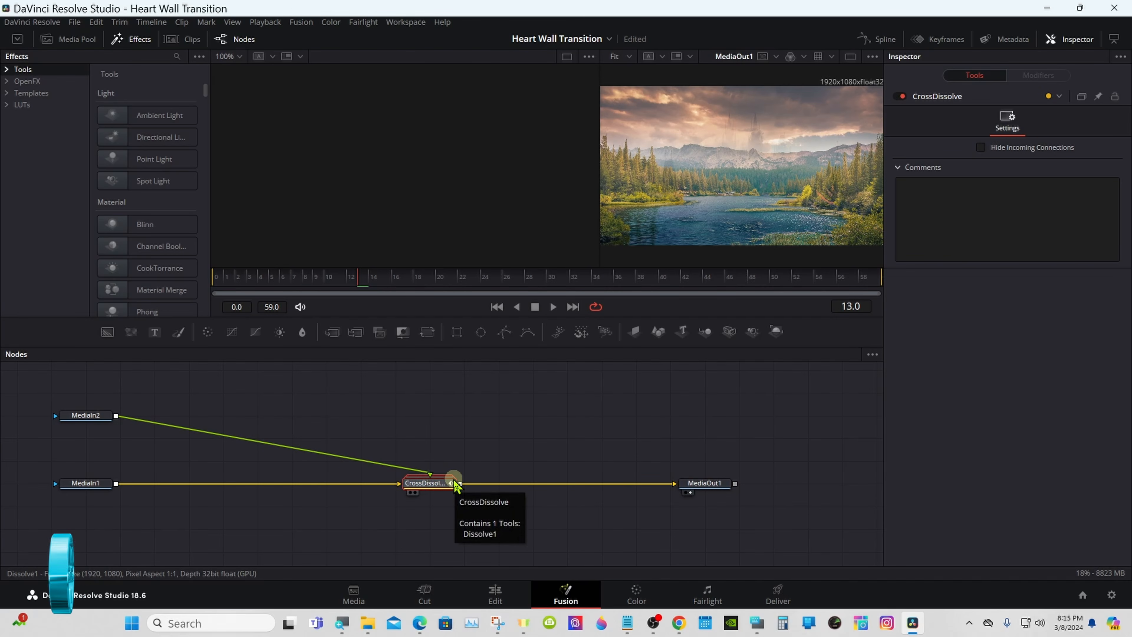
right_click(435, 479)
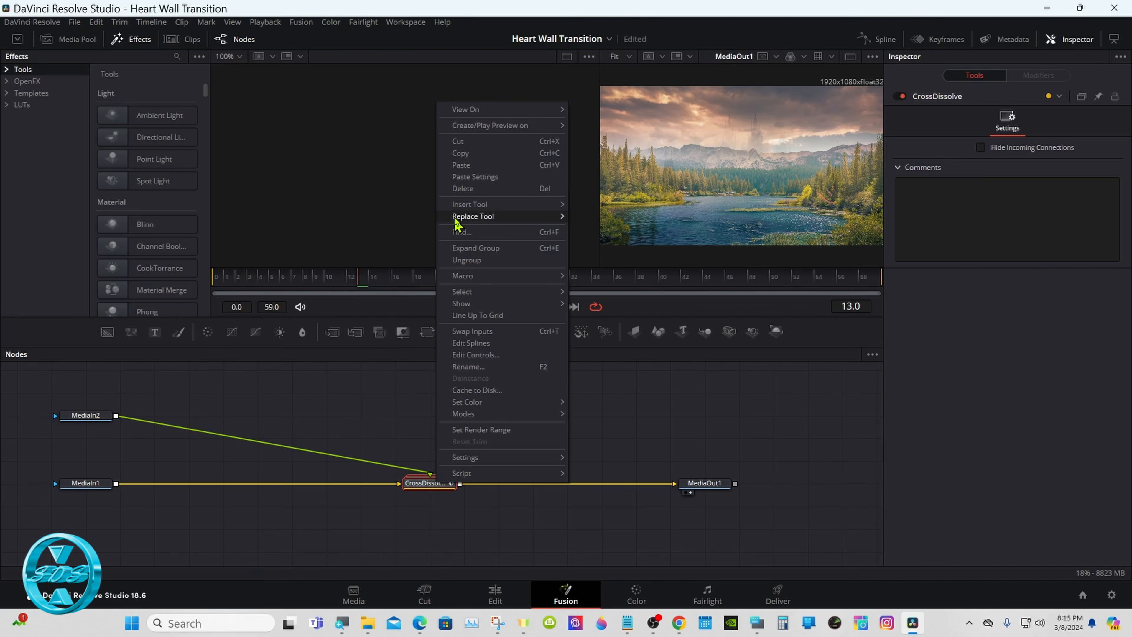
click(463, 188)
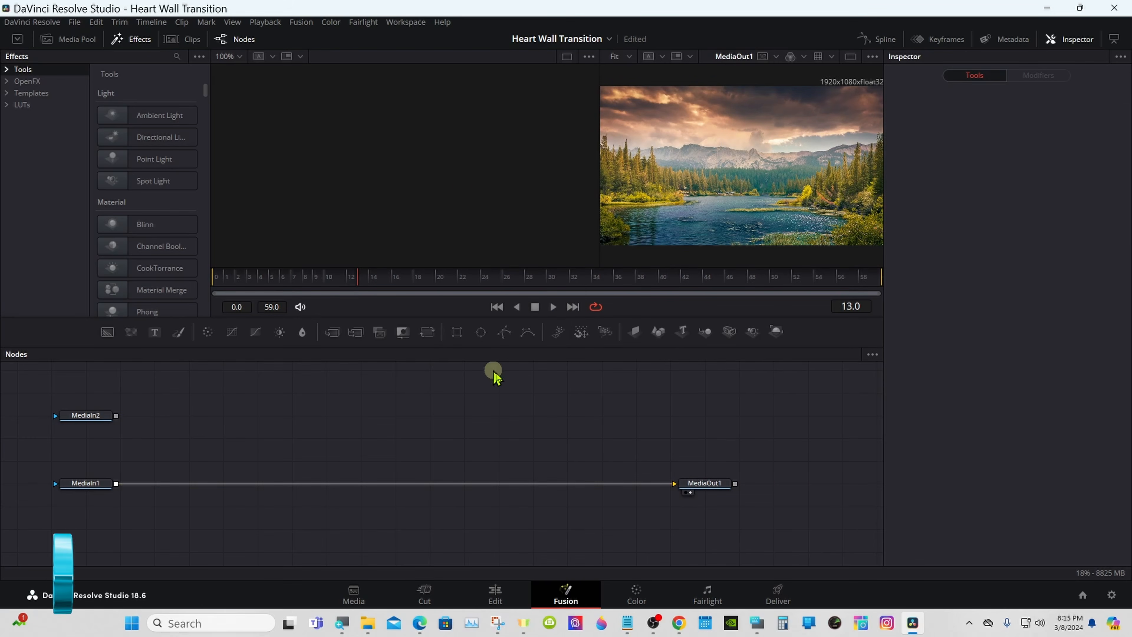
Step: Disconnect MediaIn1 from MediaOut1 and rearrange the input nodes so MediaIn1 sits above MediaIn2
click(647, 483)
drag(706, 483, 759, 483)
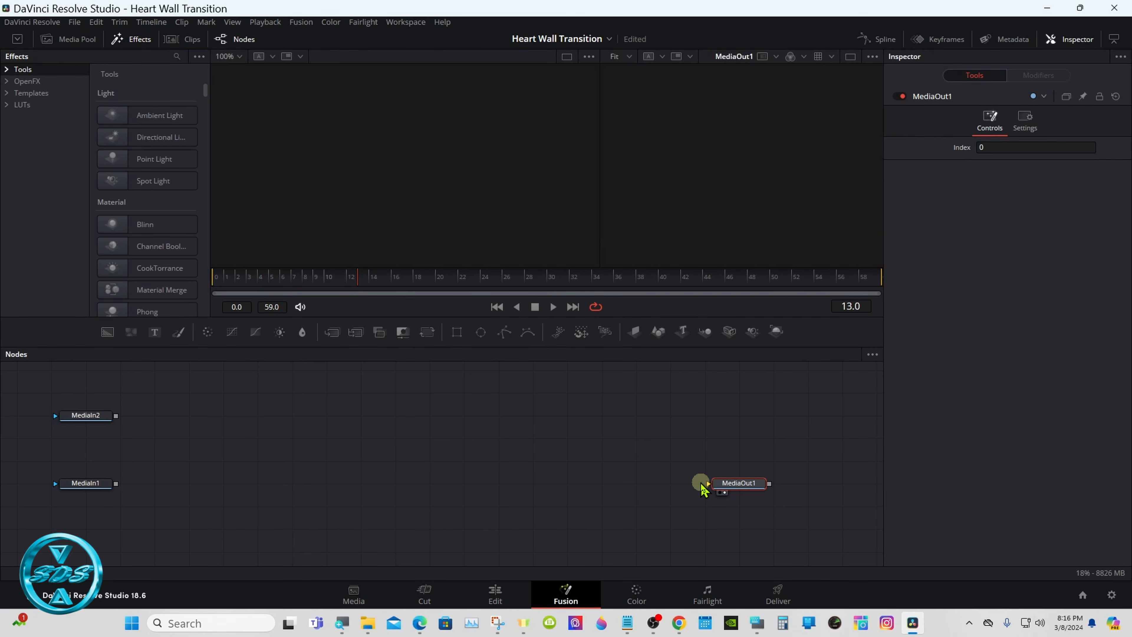
drag(92, 415, 111, 483)
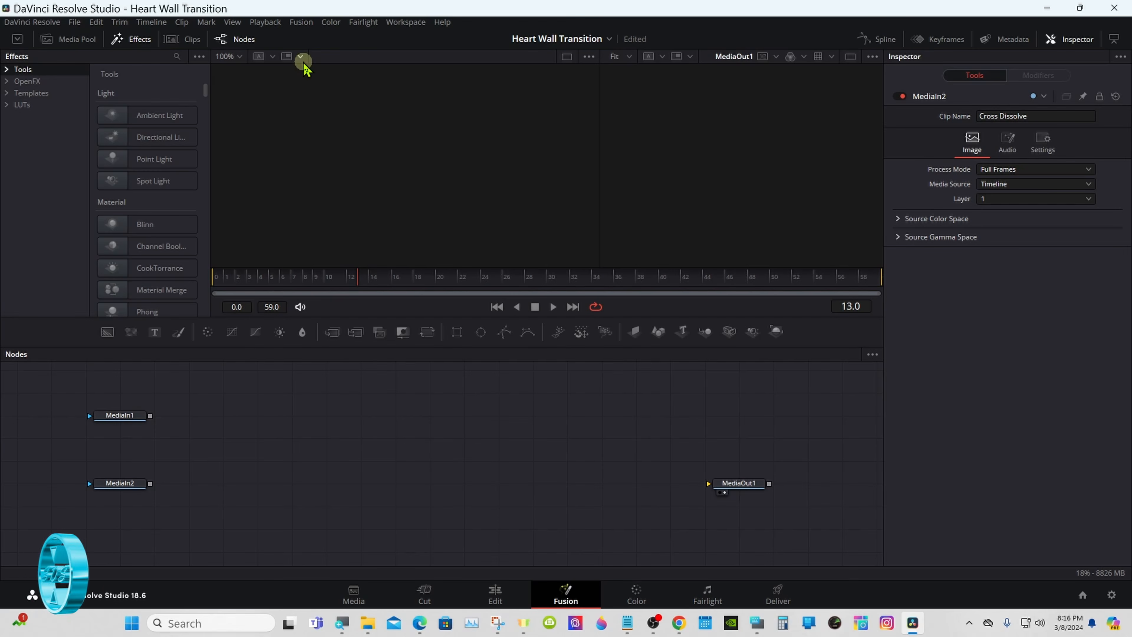
Step: Import Heart.svg at an image size of 1920 x 1080 and place the Heart node between the MediaIn and MediaOut nodes
click(301, 21)
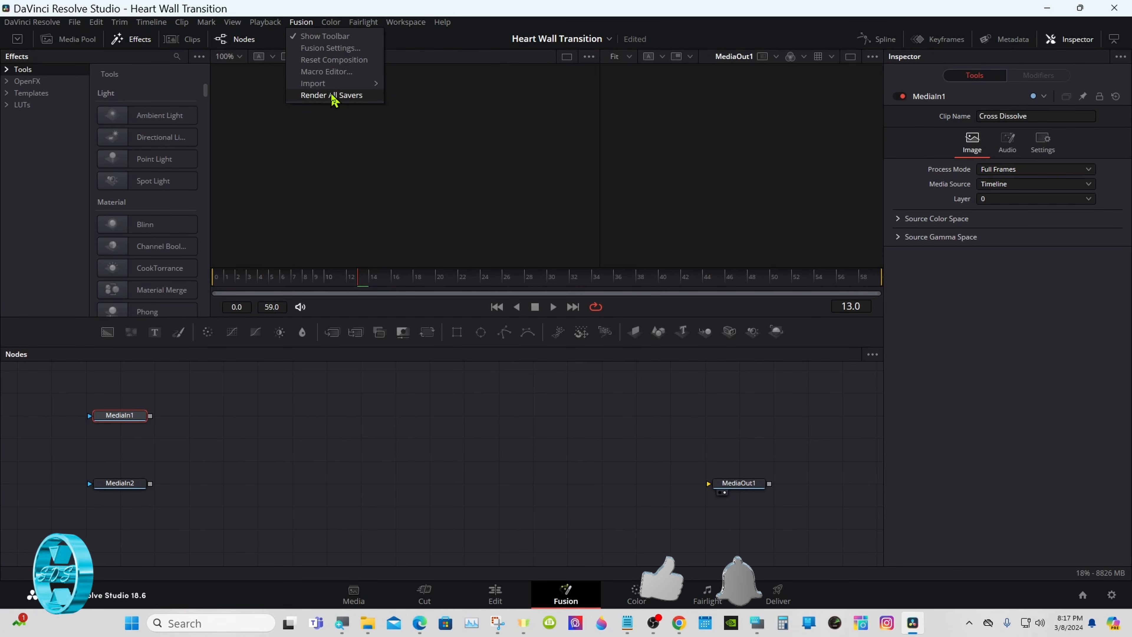
mouse_move(333, 87)
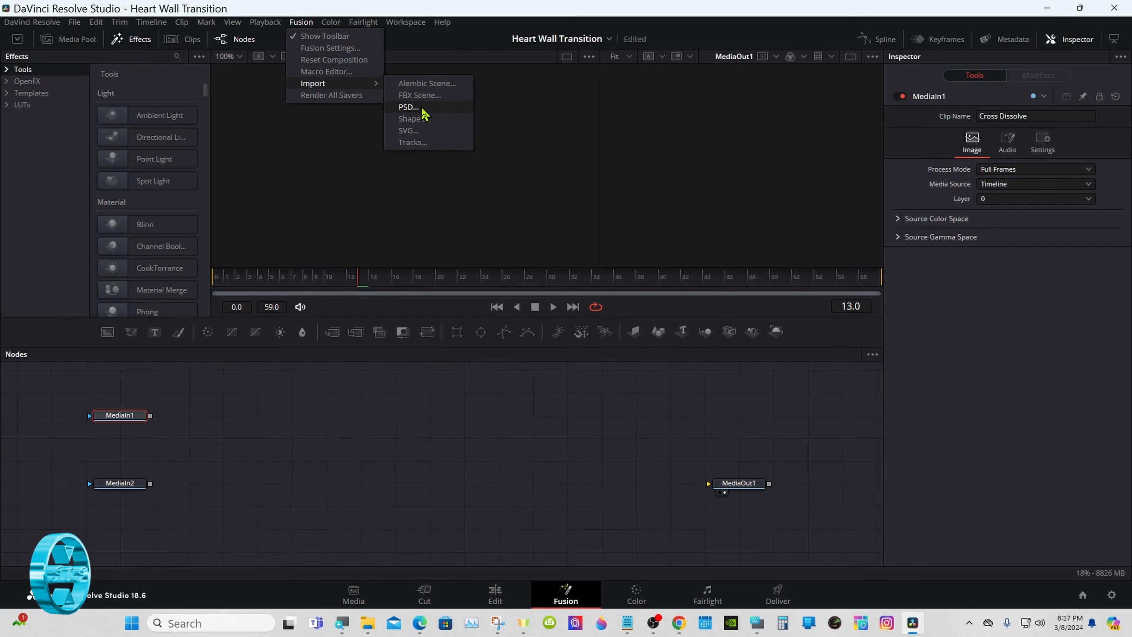
click(422, 133)
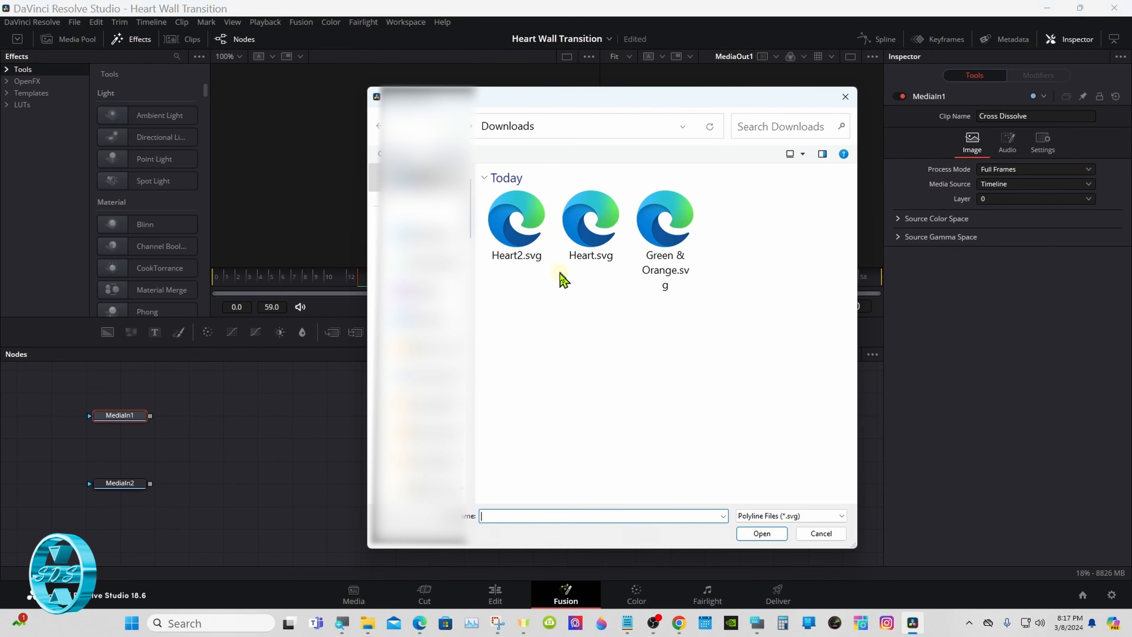
double_click(590, 233)
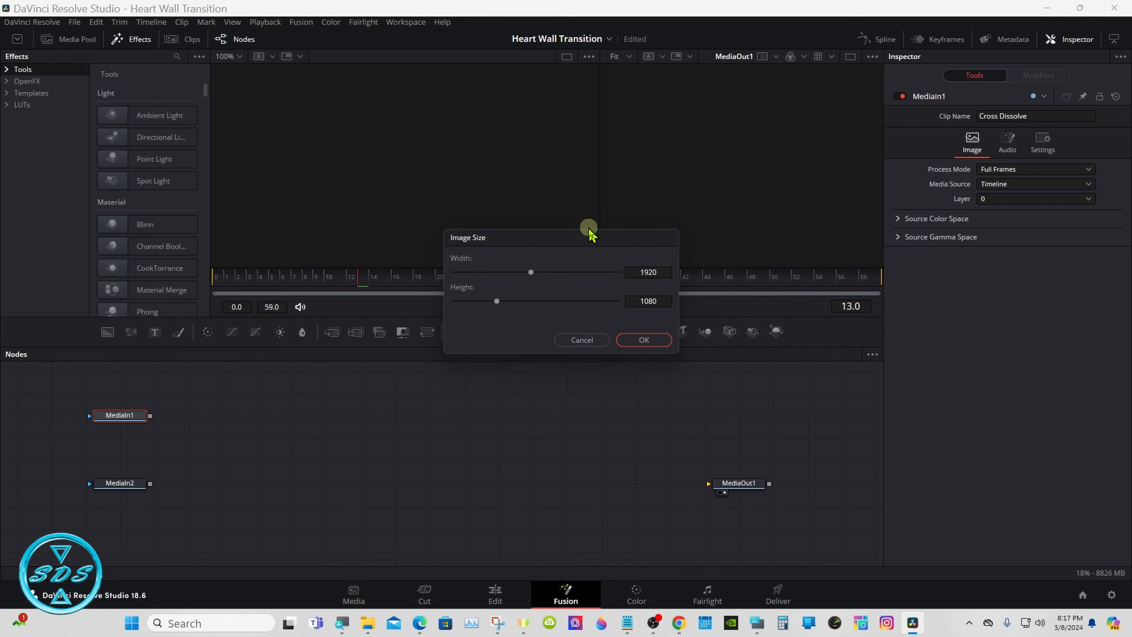
click(625, 341)
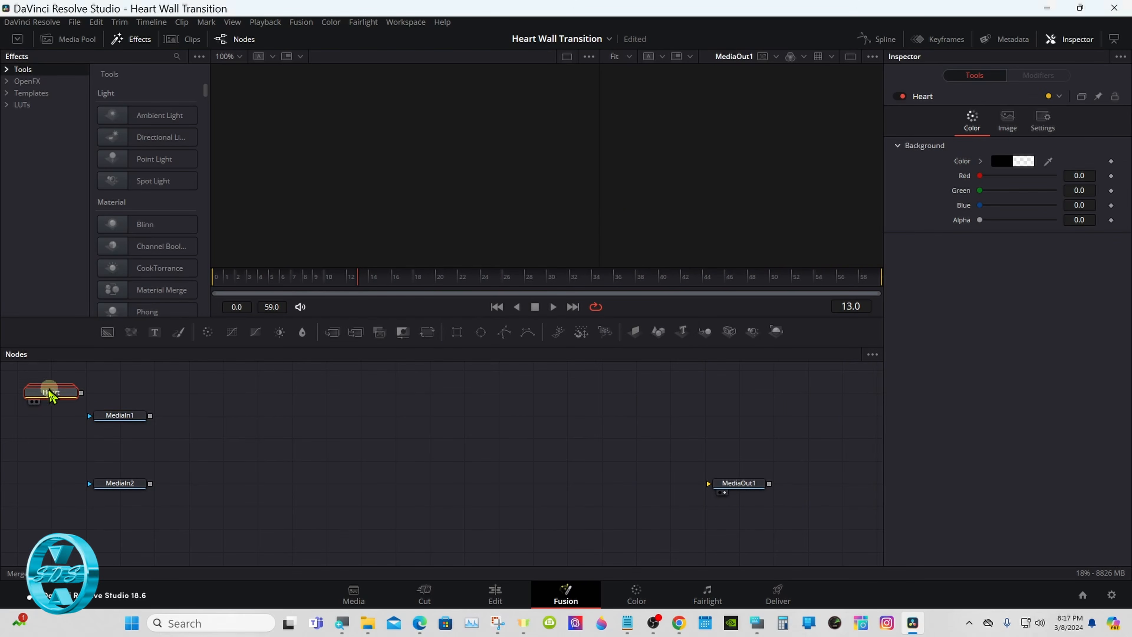
drag(45, 391, 445, 517)
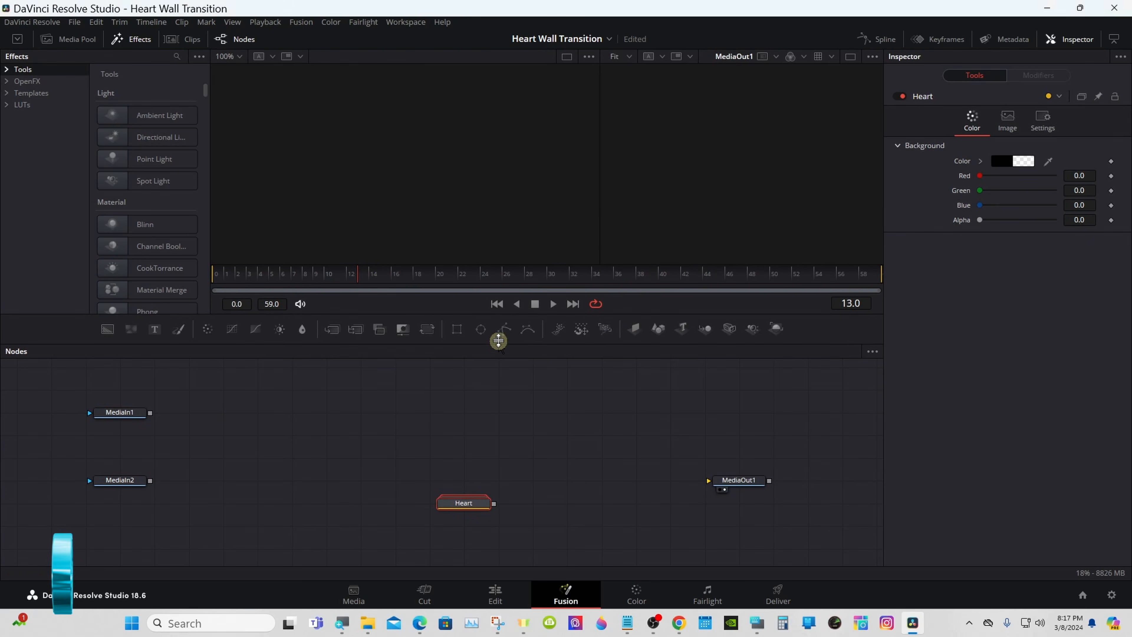
Step: Ungroup the Heart node, then view path1 and detach it from Background1, placing it beside MediaIn1
drag(499, 346, 498, 312)
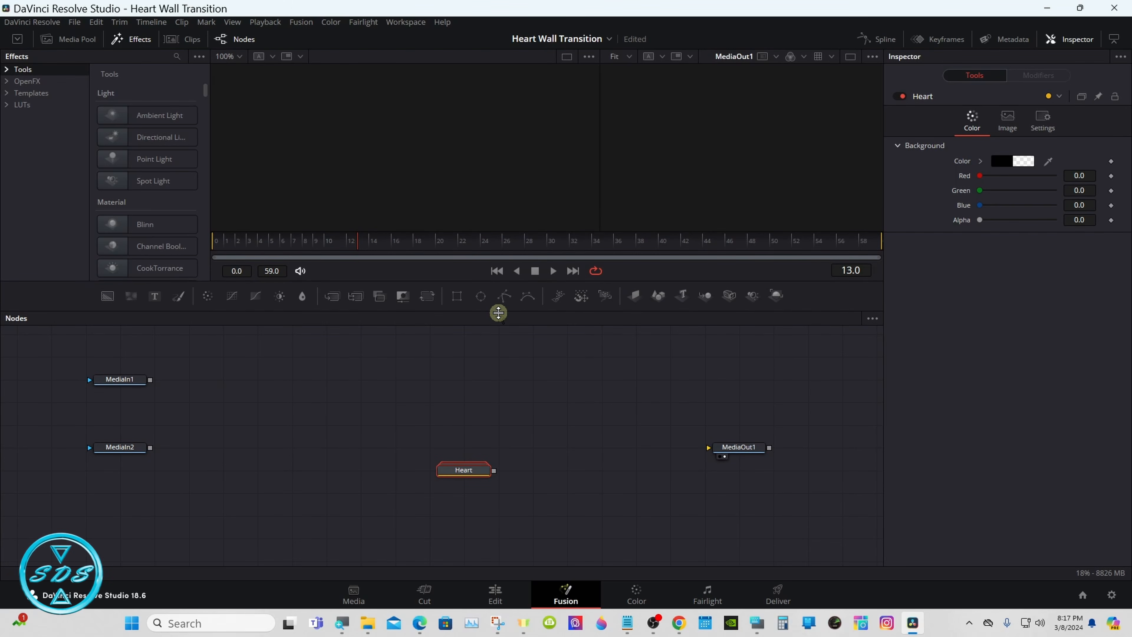
right_click(453, 477)
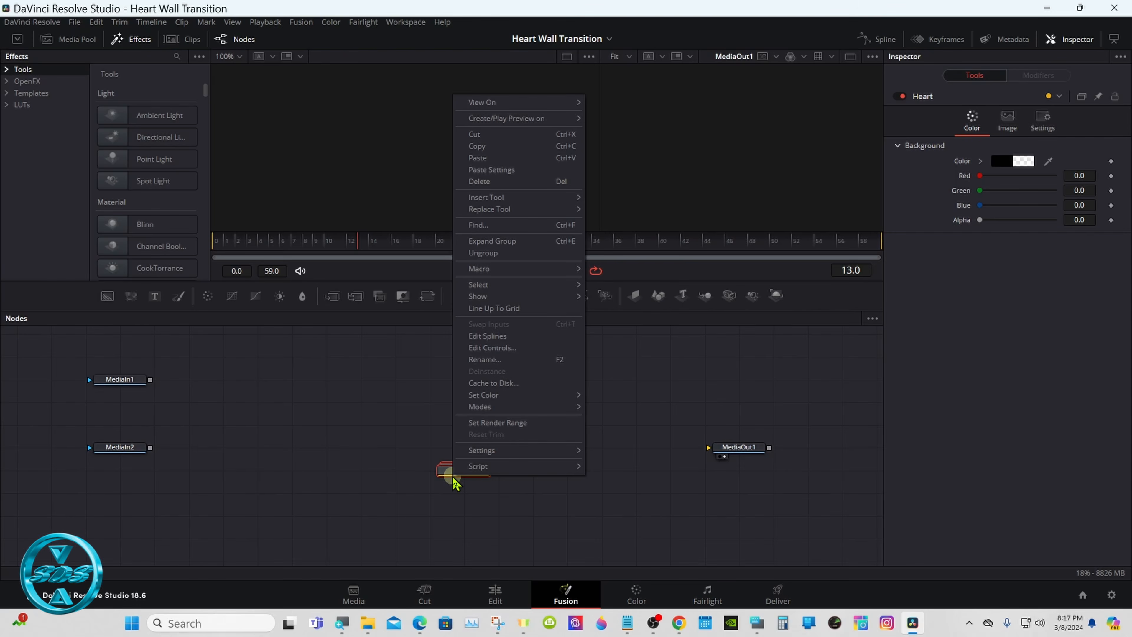
click(498, 255)
drag(461, 426, 318, 424)
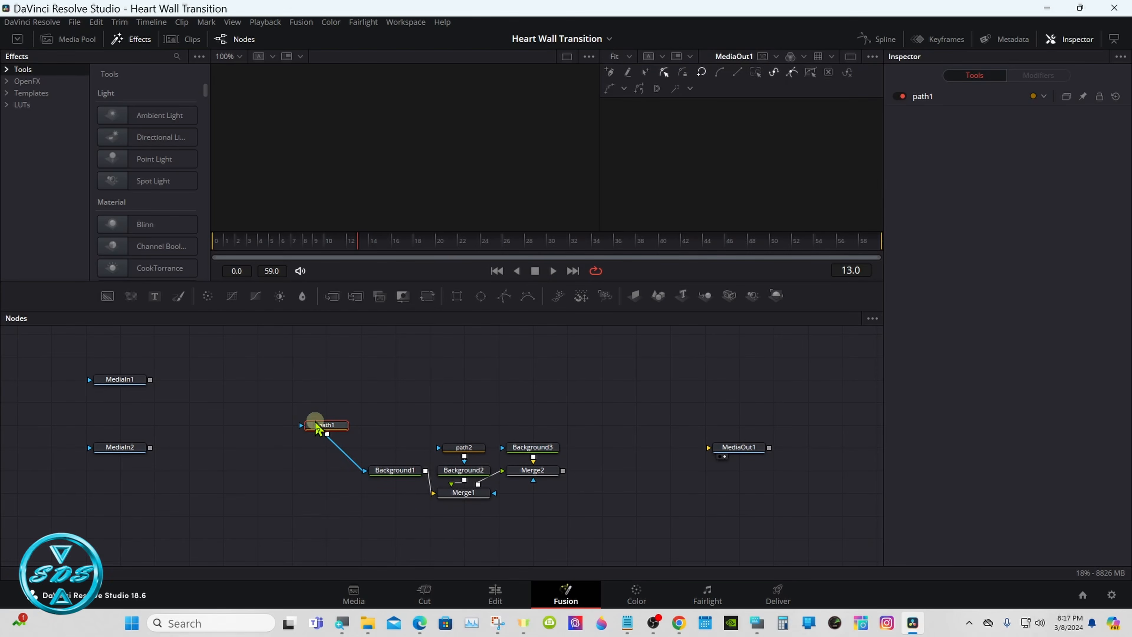
drag(318, 426, 316, 144)
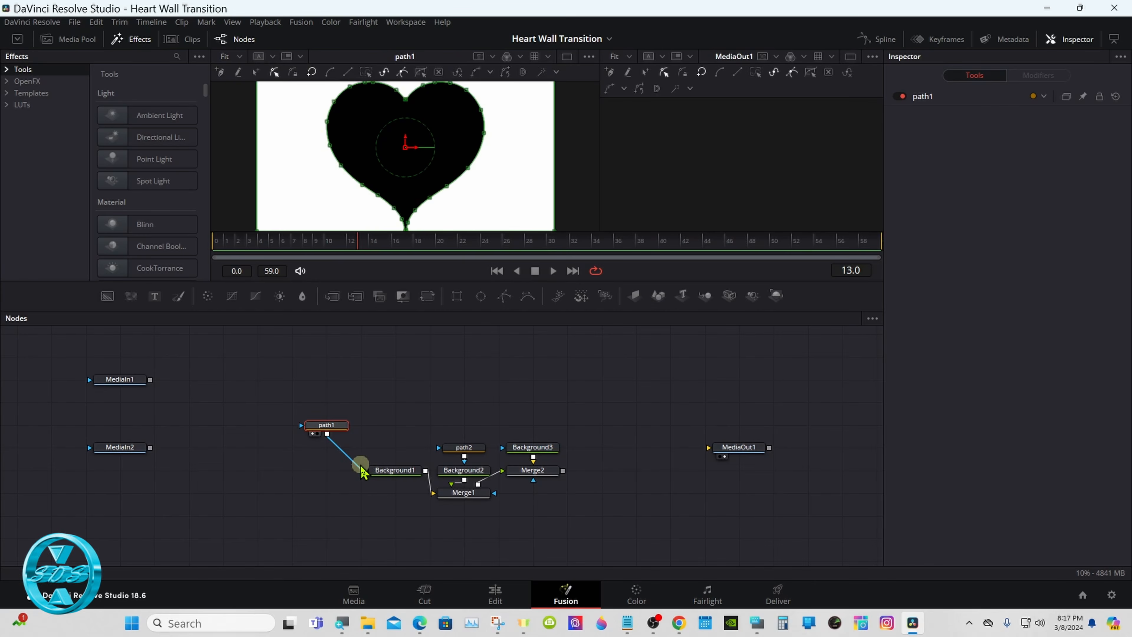
drag(359, 467, 243, 391)
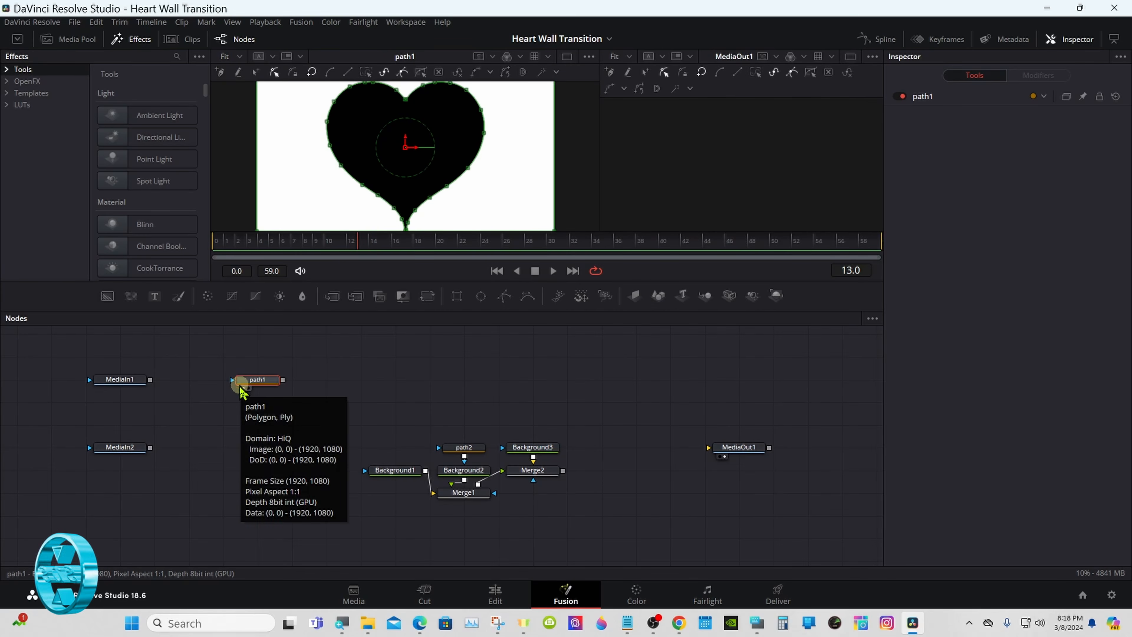
Step: View path2, detach it from Background2 and stack it above path1 beside the MediaIn nodes
drag(462, 461, 351, 409)
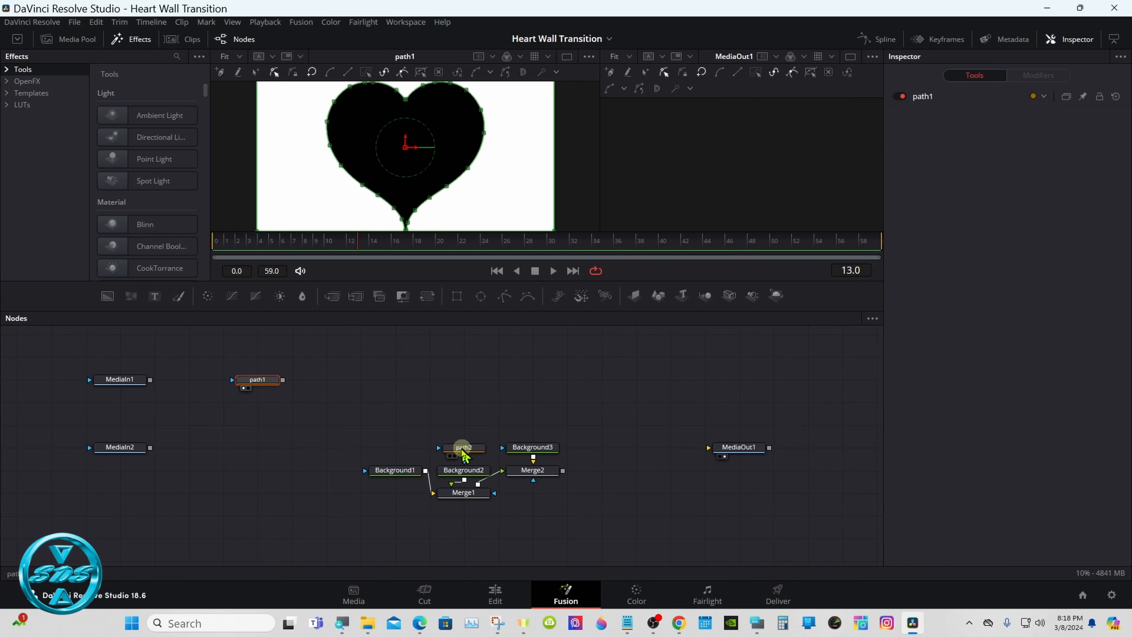
drag(461, 449, 350, 149)
click(410, 441)
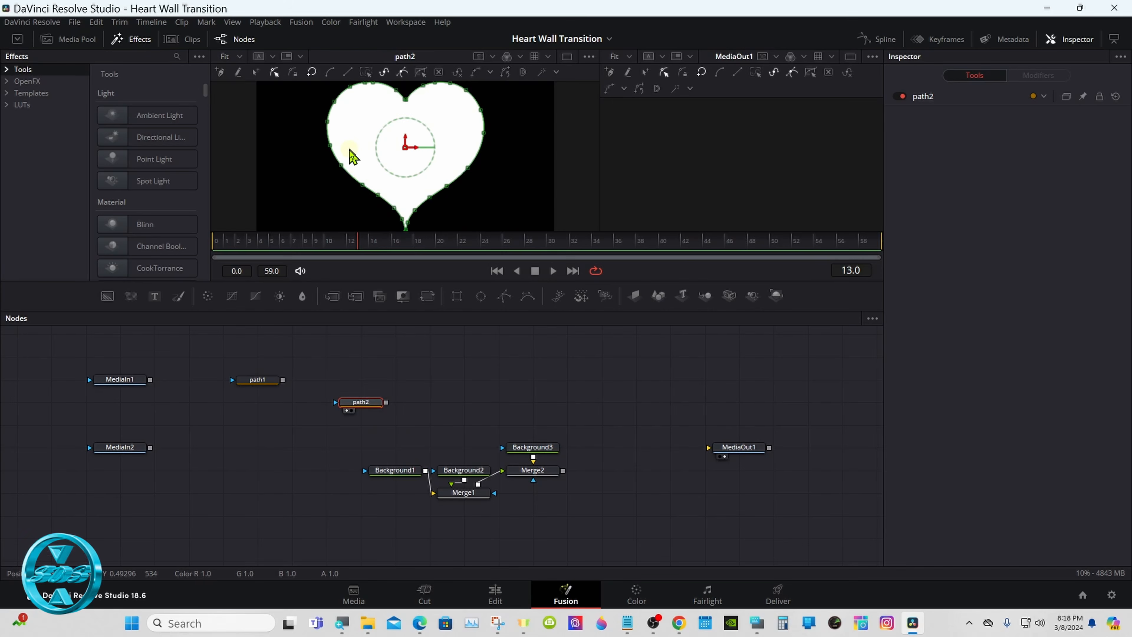
drag(247, 382, 246, 454)
drag(353, 405, 244, 405)
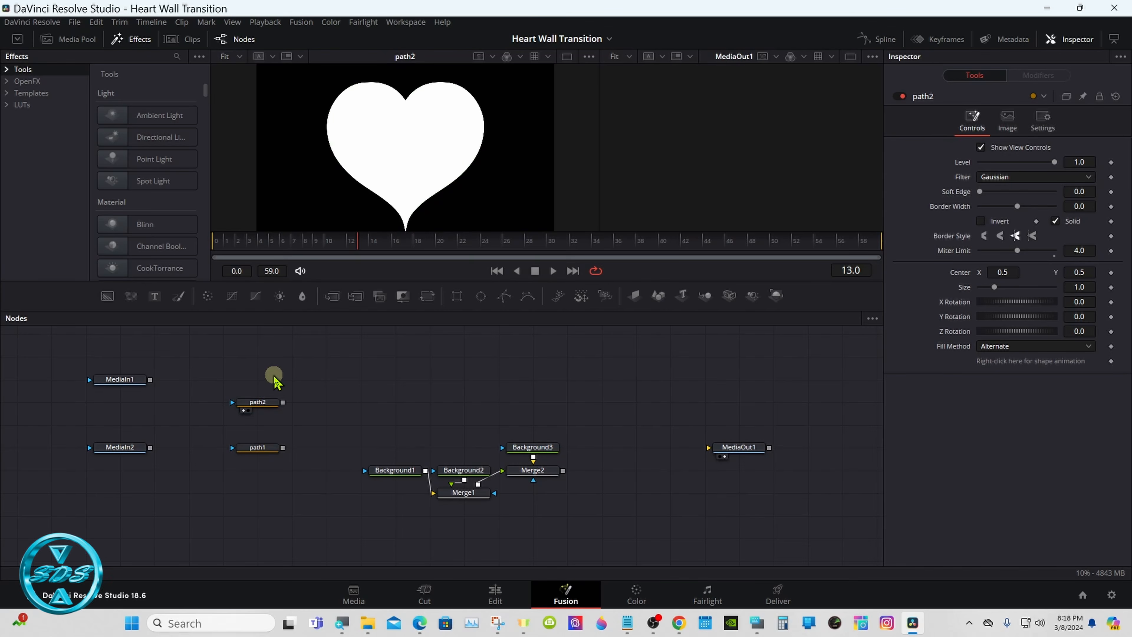
Step: Delete the leftover Background1, Background2, Background3, Merge1 and Merge2 nodes from the heart import
drag(359, 411, 530, 502)
right_click(484, 496)
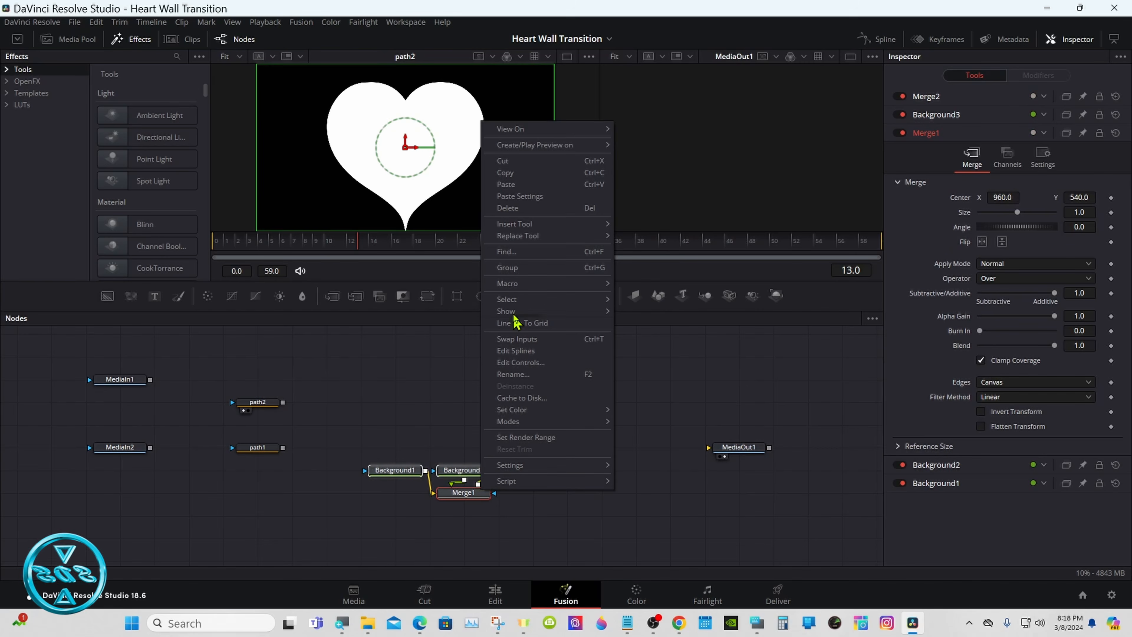
click(515, 208)
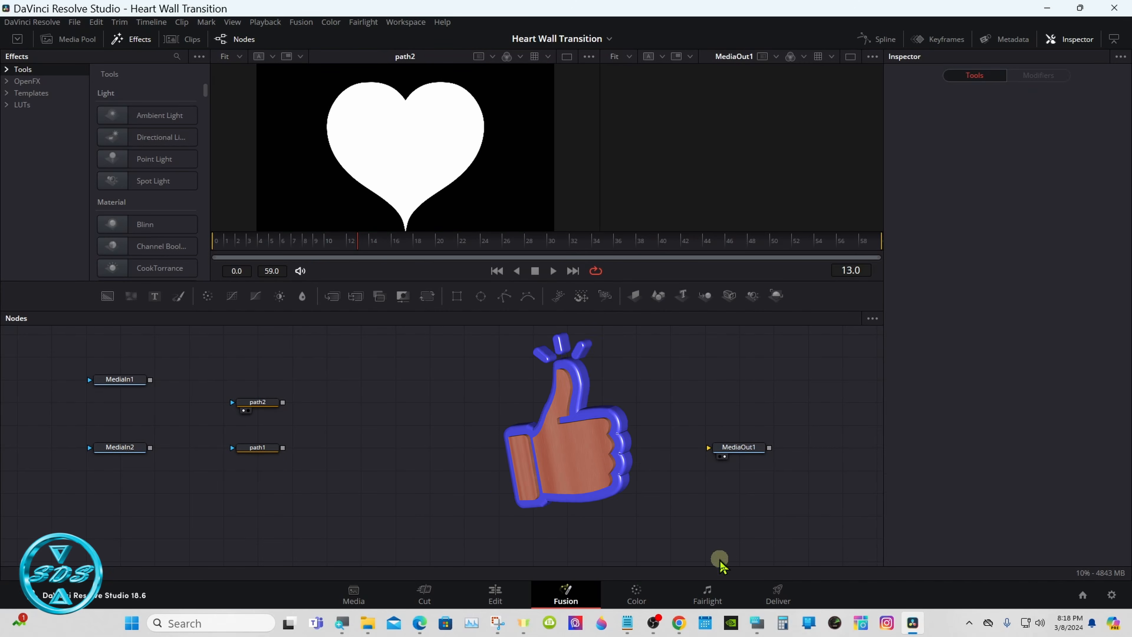
Step: Switch to the On-Screen Keyboard and place its window over the lower part of the node graph
mouse_move(758, 621)
click(757, 591)
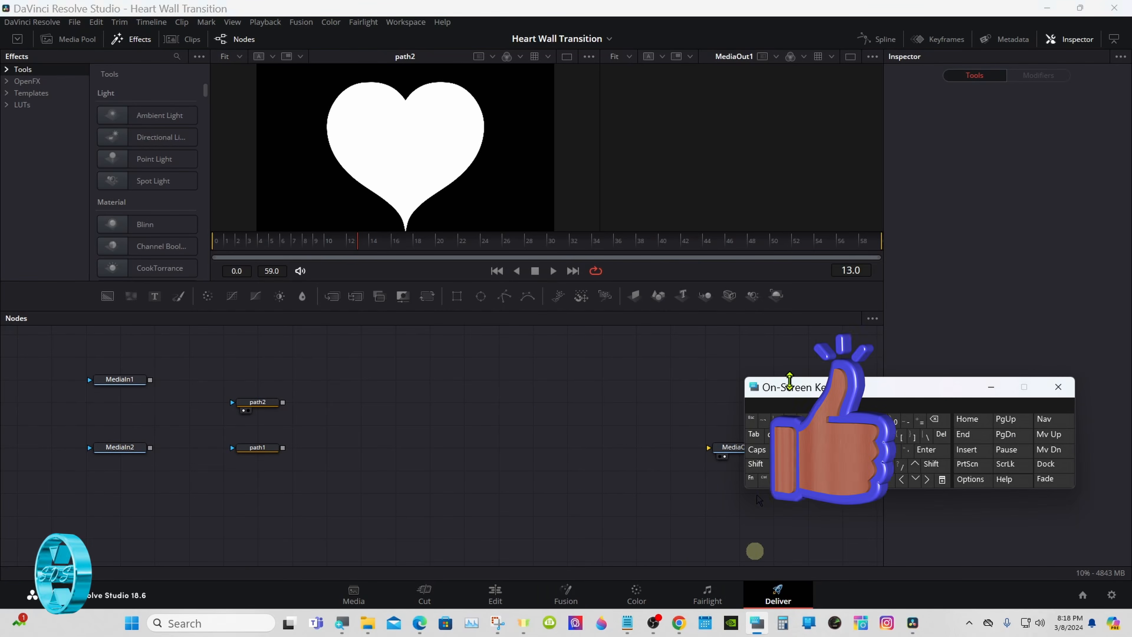
drag(791, 384, 724, 426)
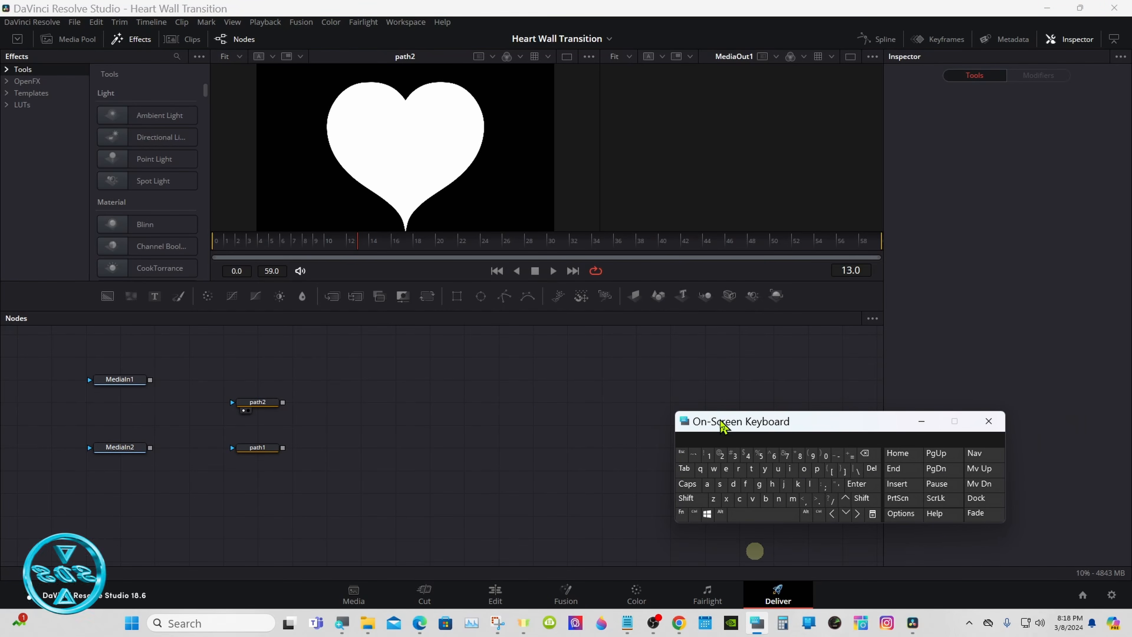
Step: Add an sPolygon node to the empty area of the node graph beside path2
click(412, 403)
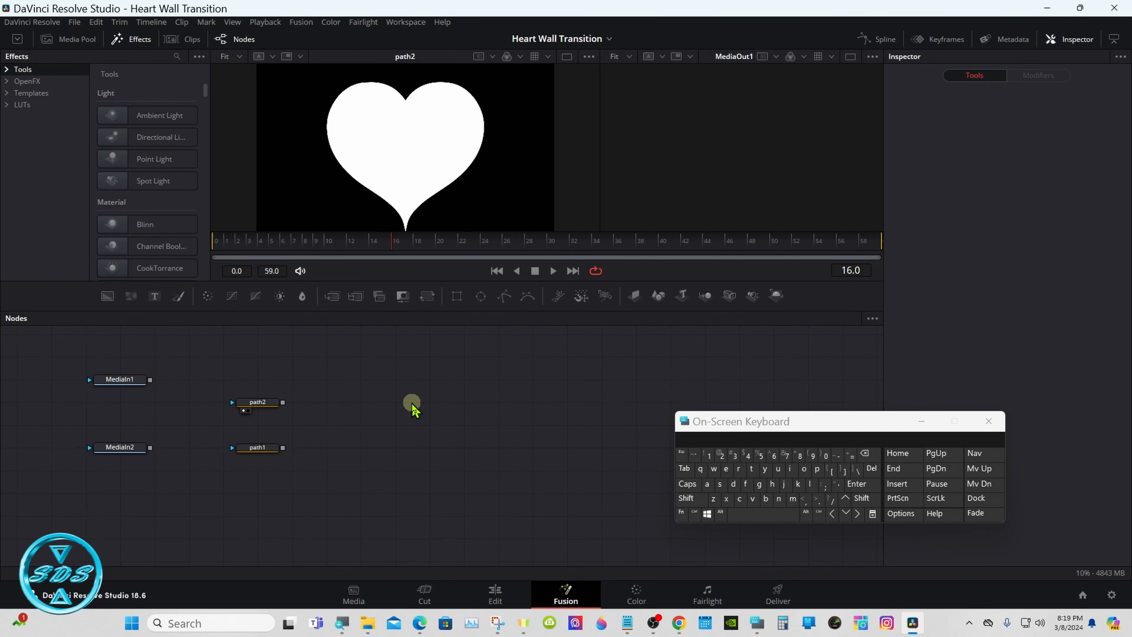
click(687, 499)
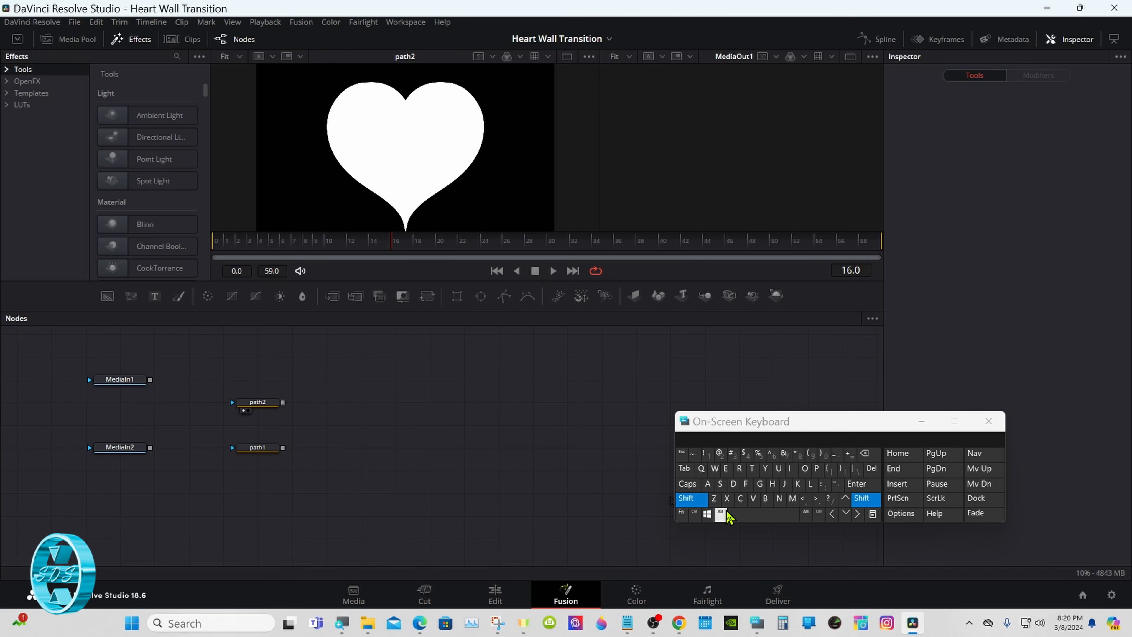
click(740, 514)
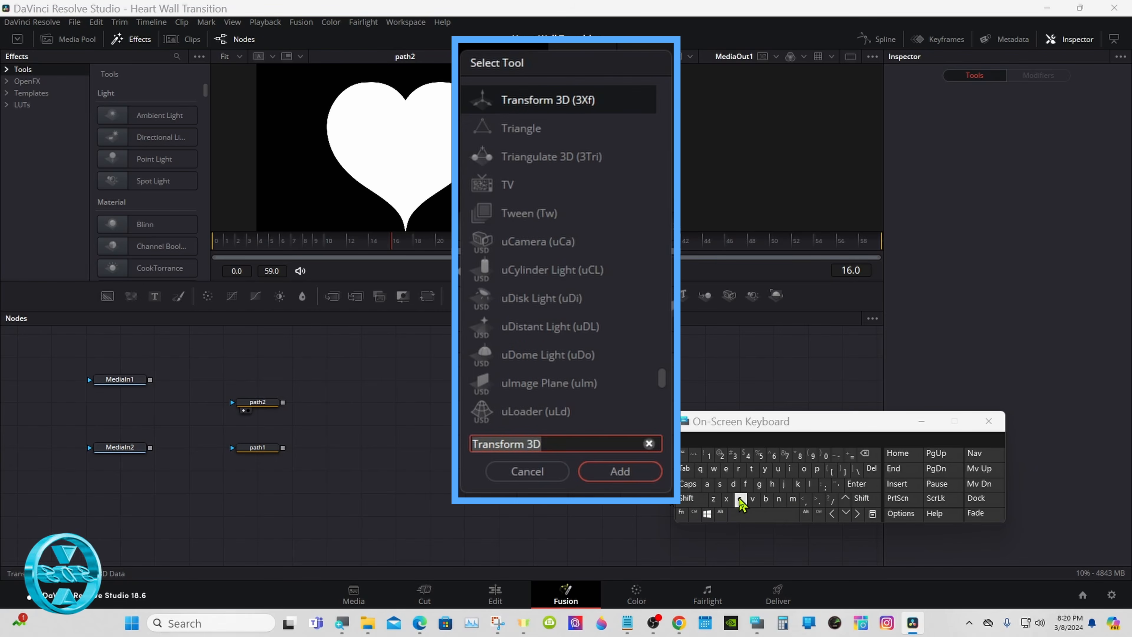
click(719, 483)
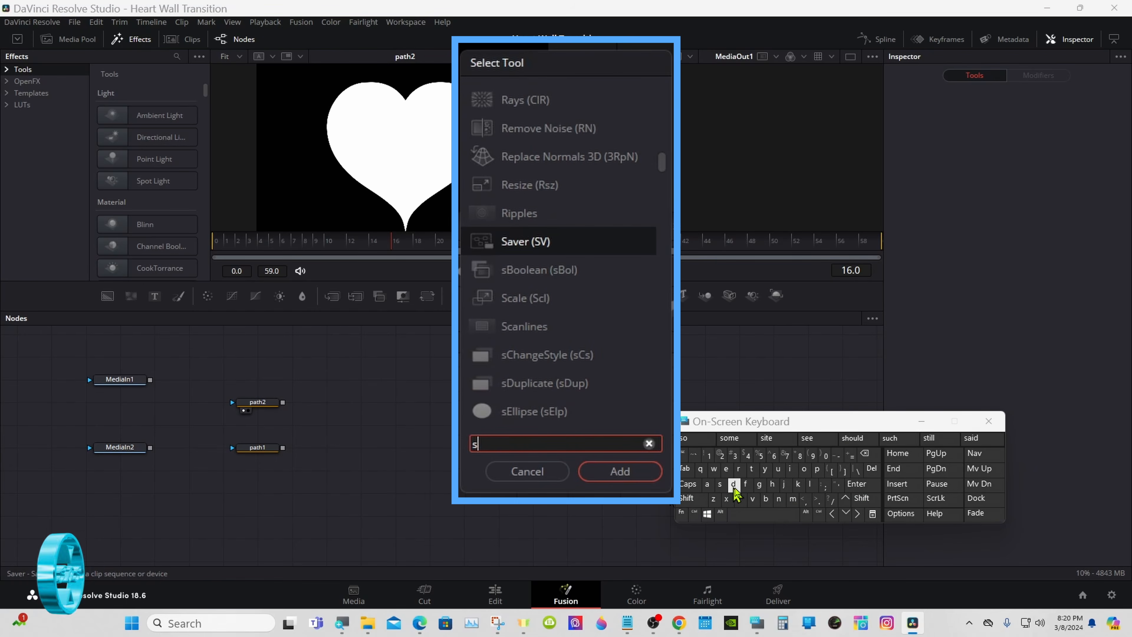
click(817, 469)
click(804, 469)
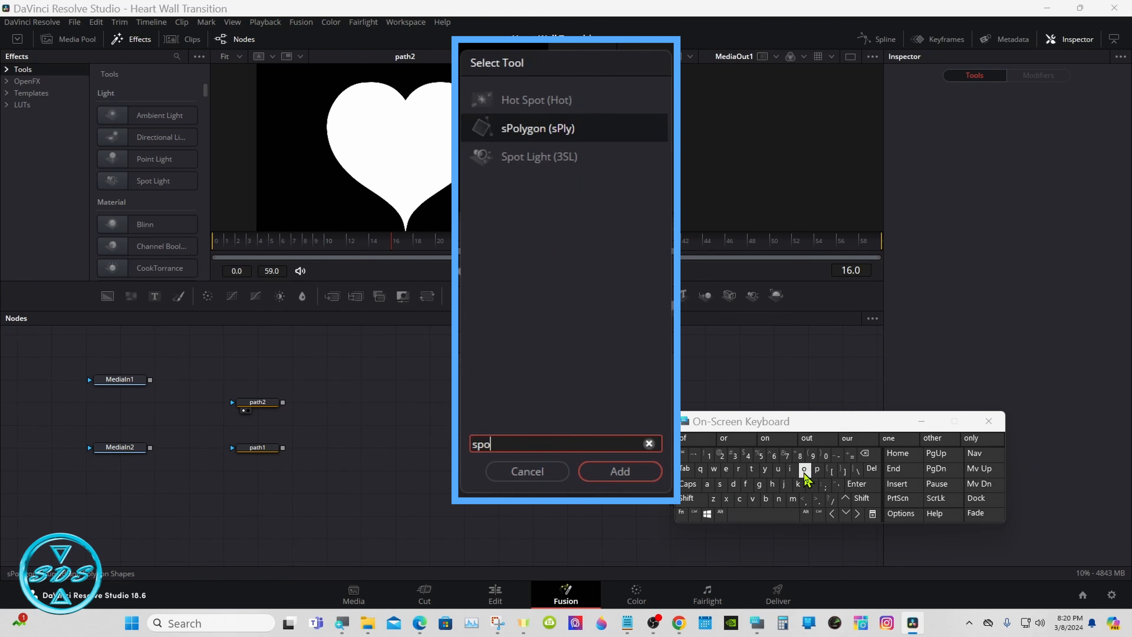
click(537, 129)
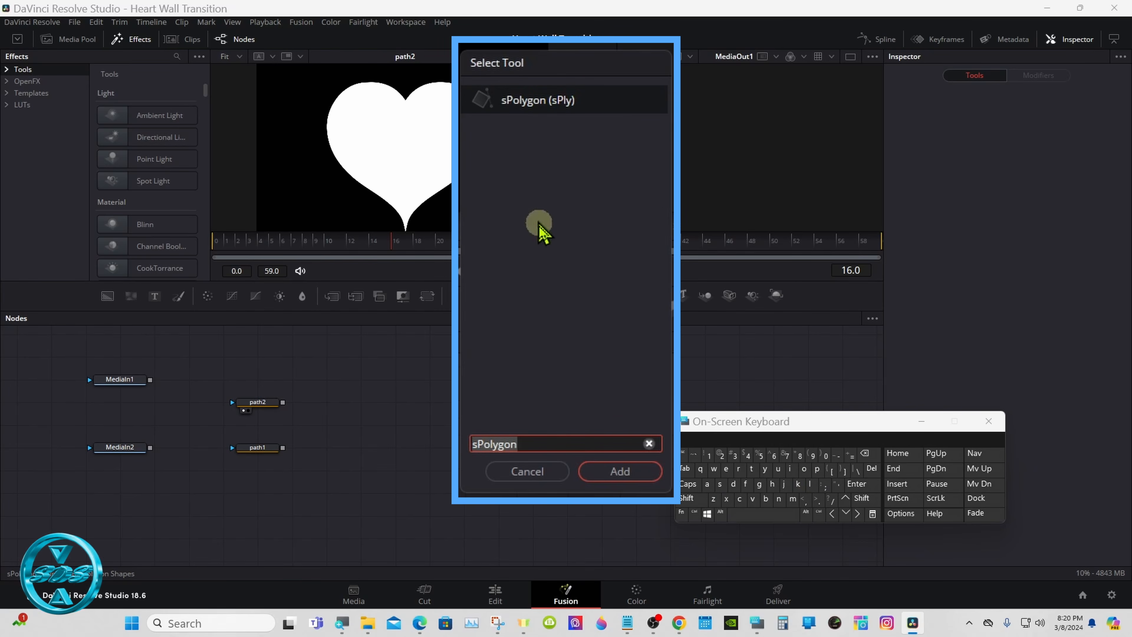
click(602, 471)
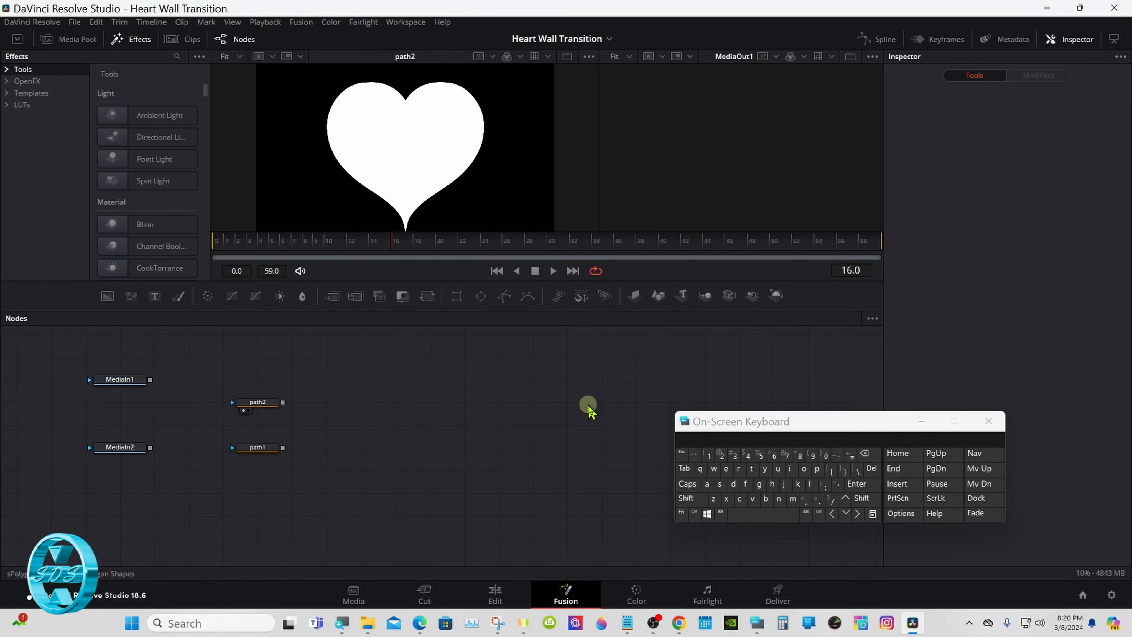
Step: Add an Extrude 3D node fed by sPolygon1
click(690, 502)
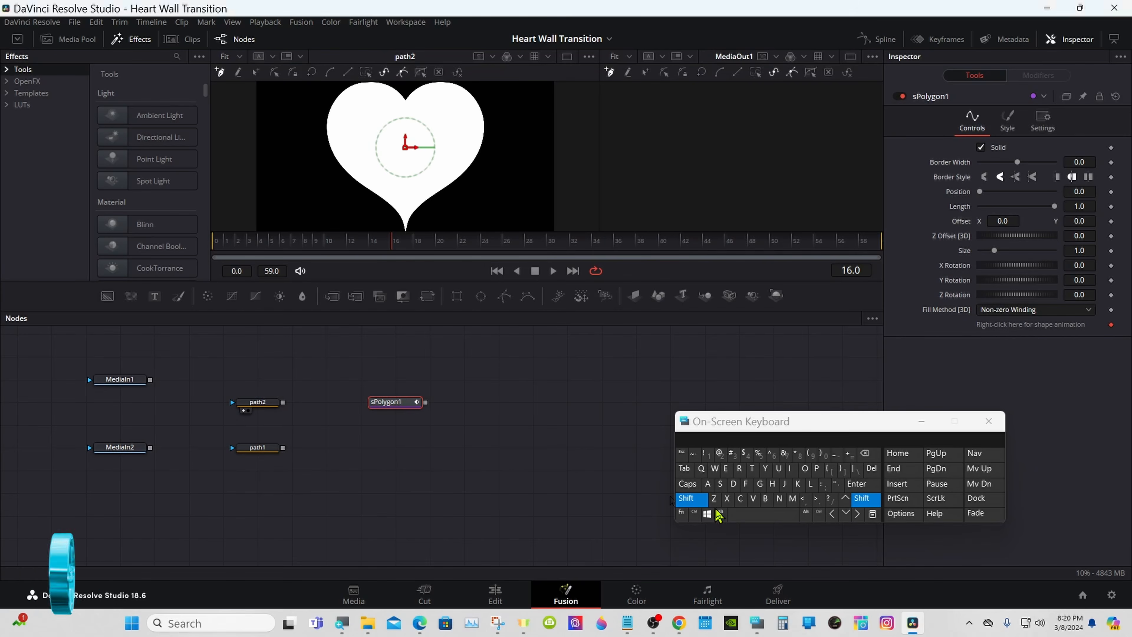
click(748, 517)
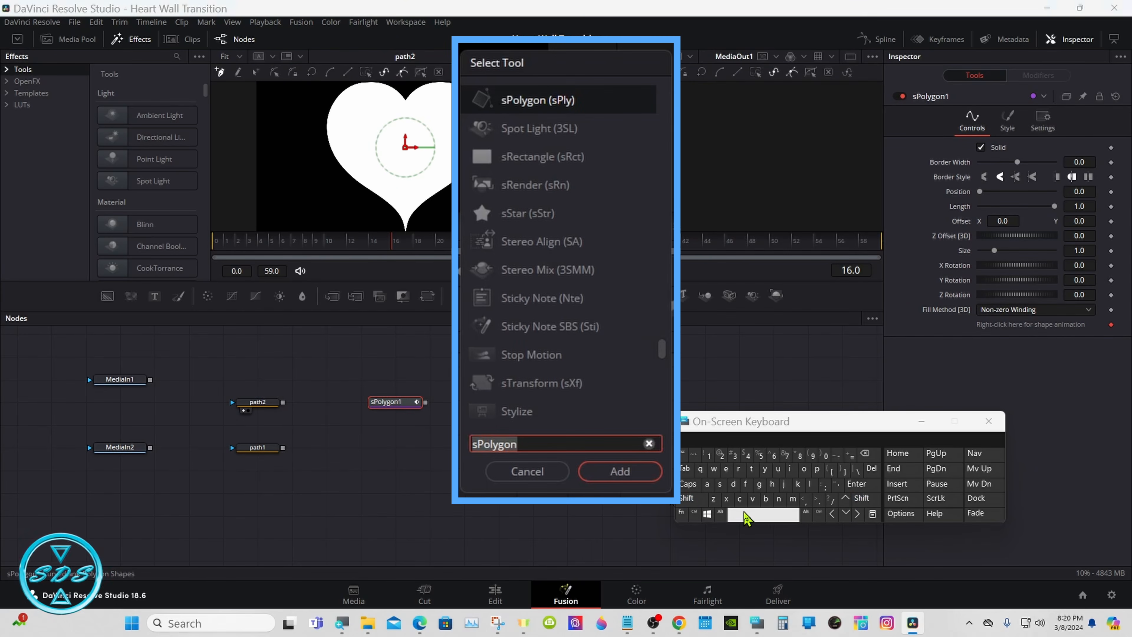
click(726, 468)
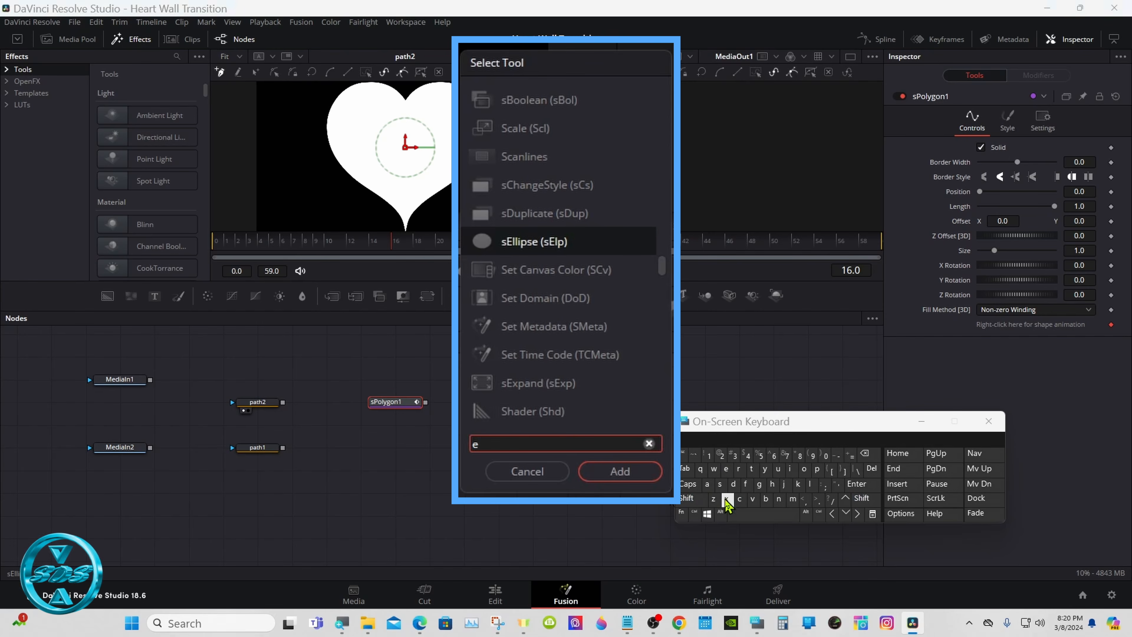
click(726, 499)
click(751, 468)
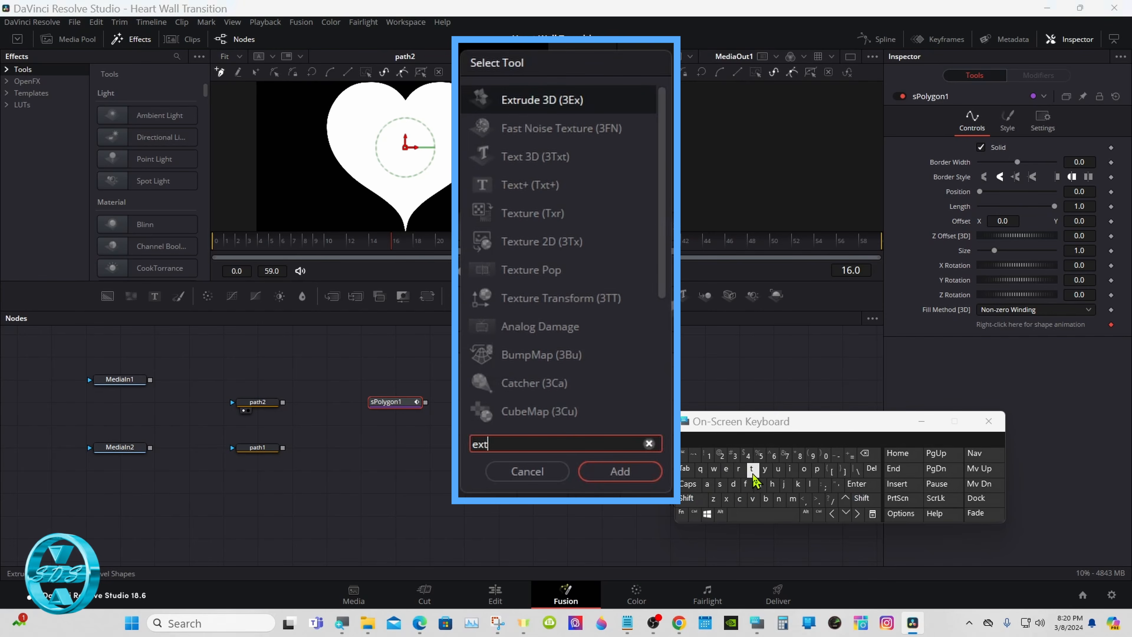
click(551, 102)
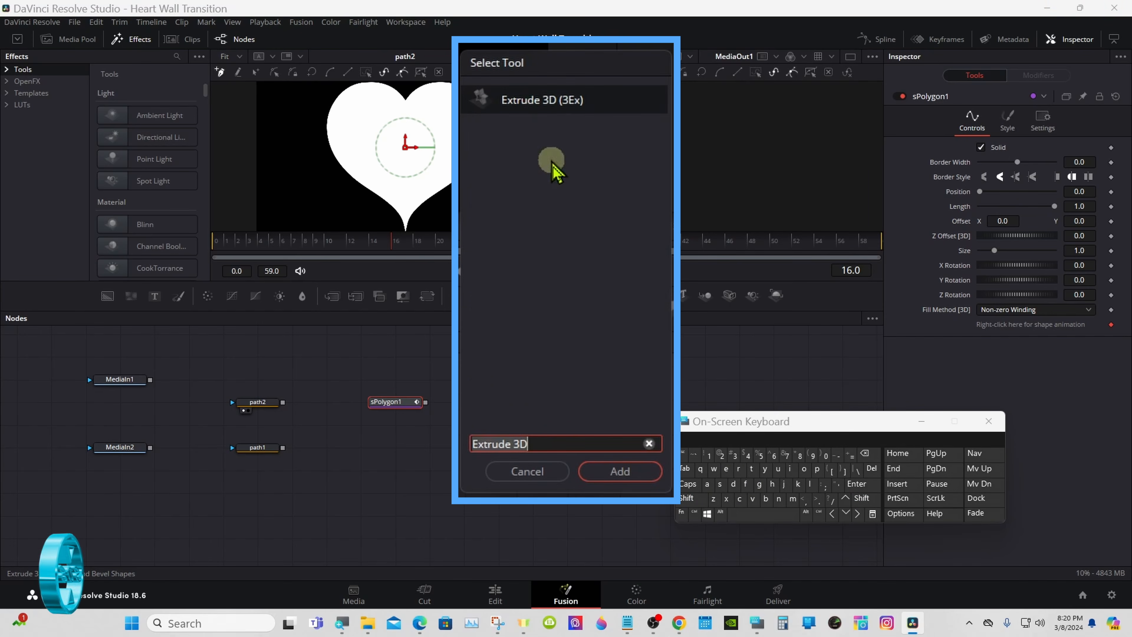
click(606, 472)
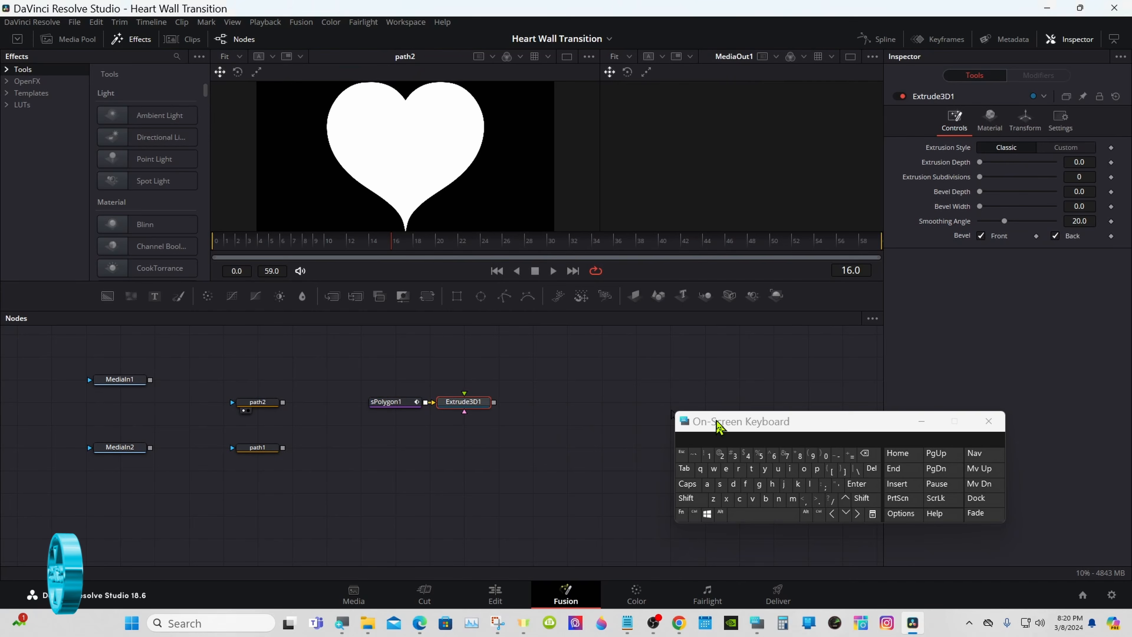
Step: Space Extrude3D1 farther from sPolygon1 and move MediaOut1 into the same row, clearing the On-Screen Keyboard out of the way
drag(717, 424, 757, 437)
drag(480, 401, 515, 402)
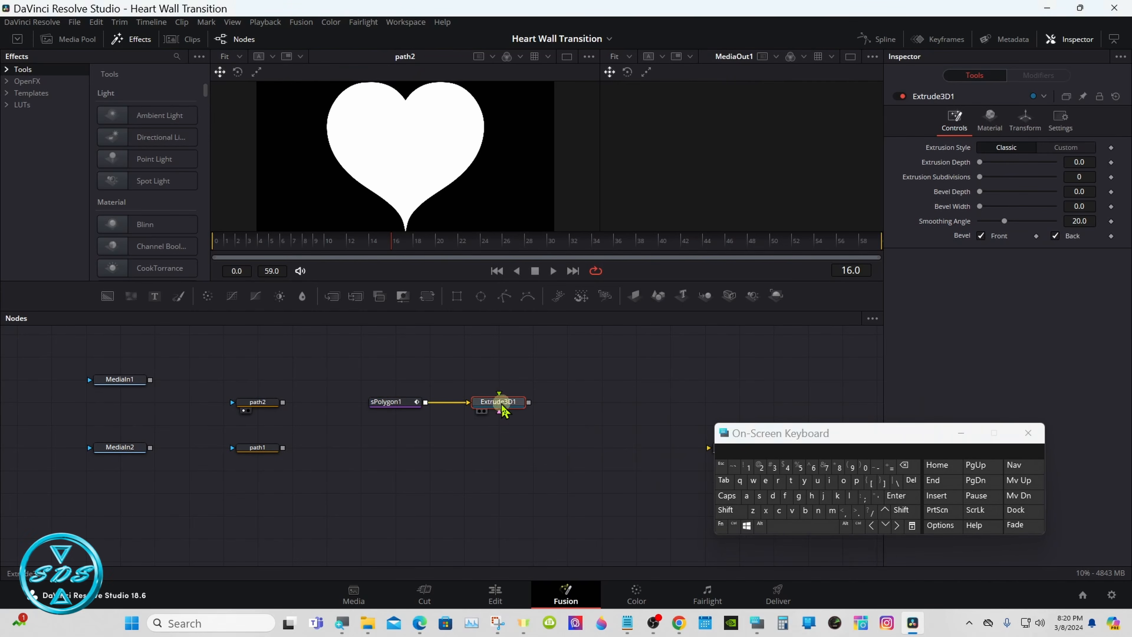
drag(763, 444, 877, 449)
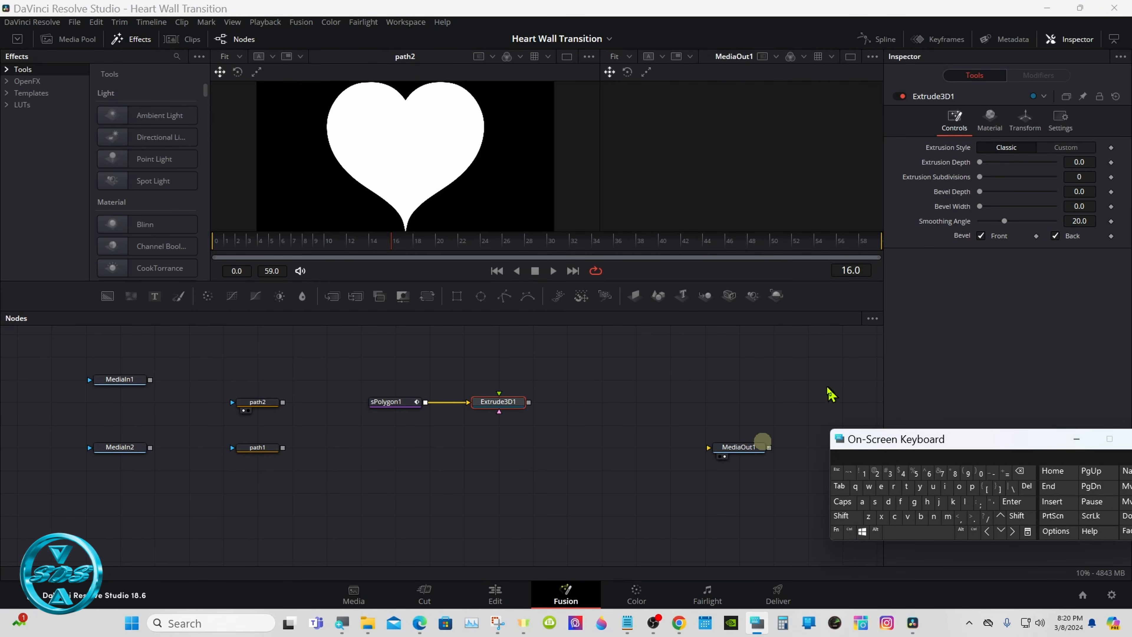
drag(740, 449, 766, 405)
Step: Add a Renderer3D node after Extrude3D1 and connect its output to MediaOut1
click(504, 404)
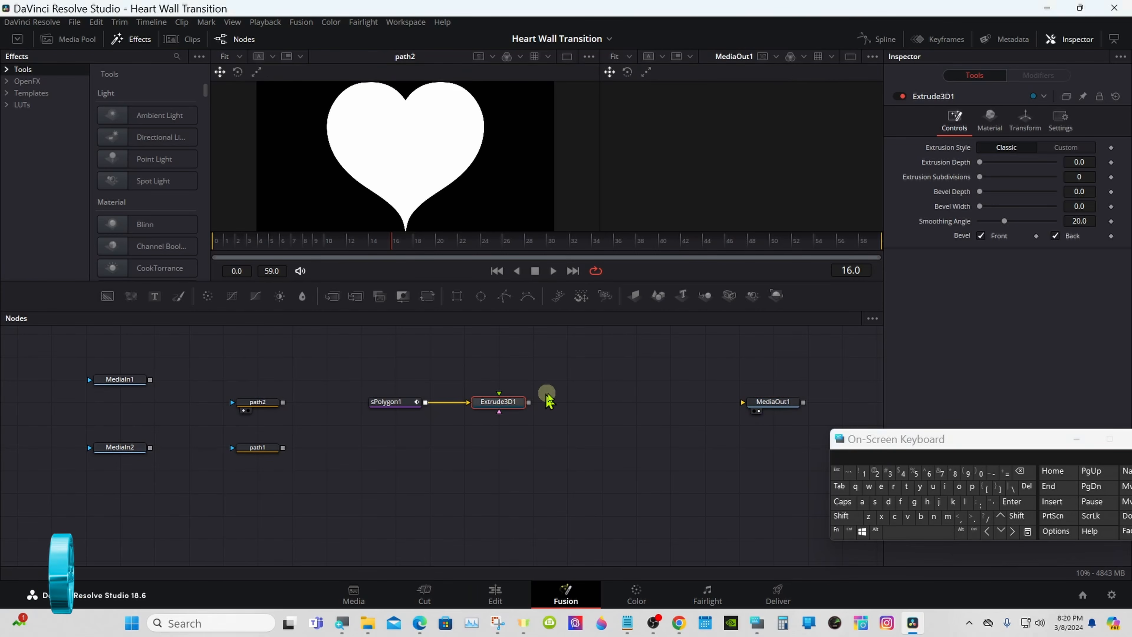
click(776, 294)
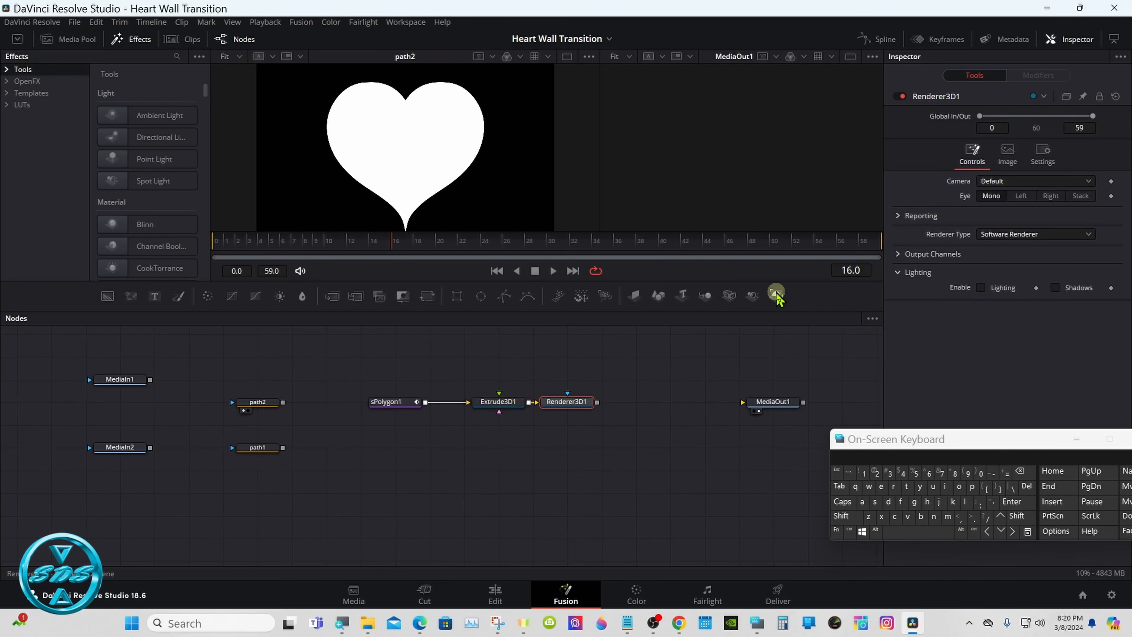
drag(561, 405, 755, 403)
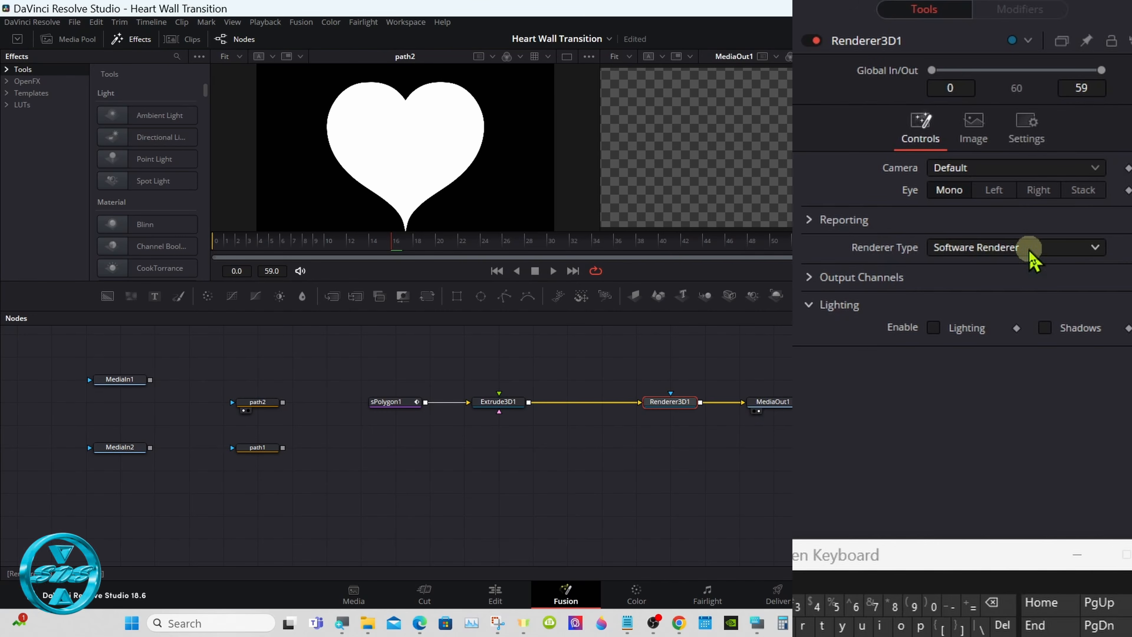
Step: Switch Renderer3D1 to the Hardware Renderer, placing it next to MediaOut1 and sPolygon1 closer to path2
click(1029, 252)
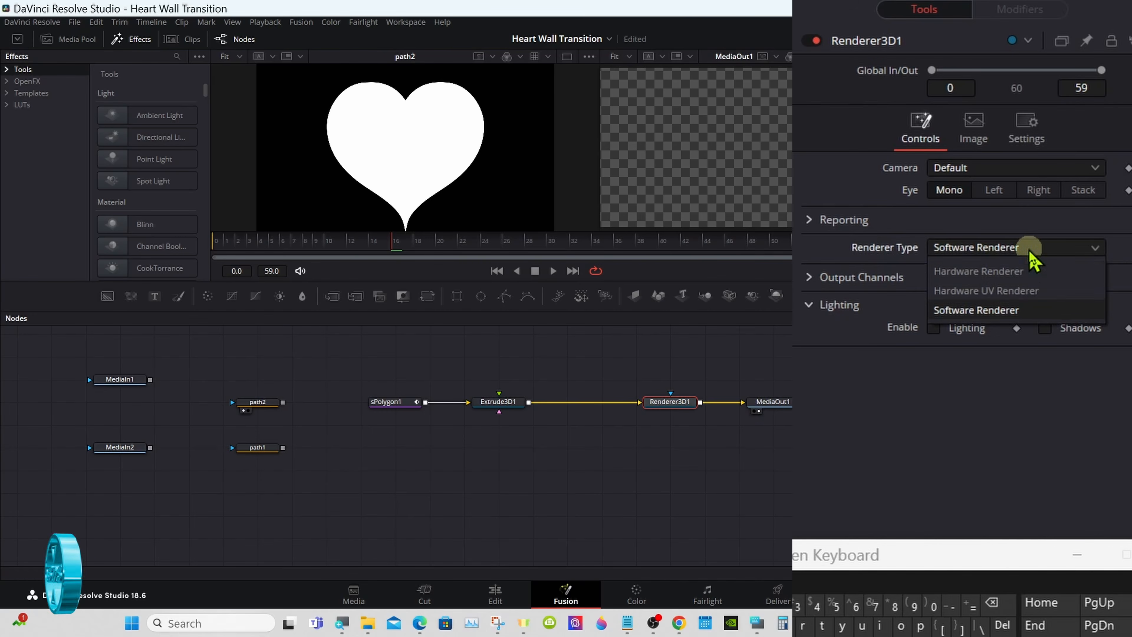
click(1008, 272)
drag(670, 401, 704, 402)
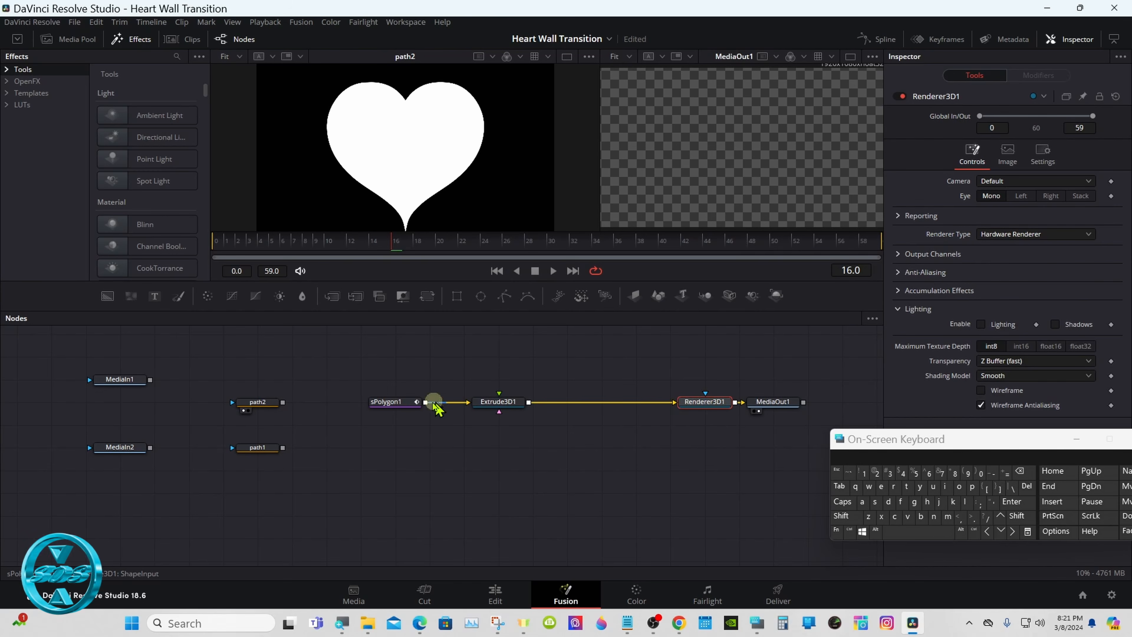
drag(393, 401, 358, 406)
Step: Select all points of path2's heart outline and copy its polyline
drag(472, 315, 463, 368)
right_click(423, 223)
mouse_move(530, 232)
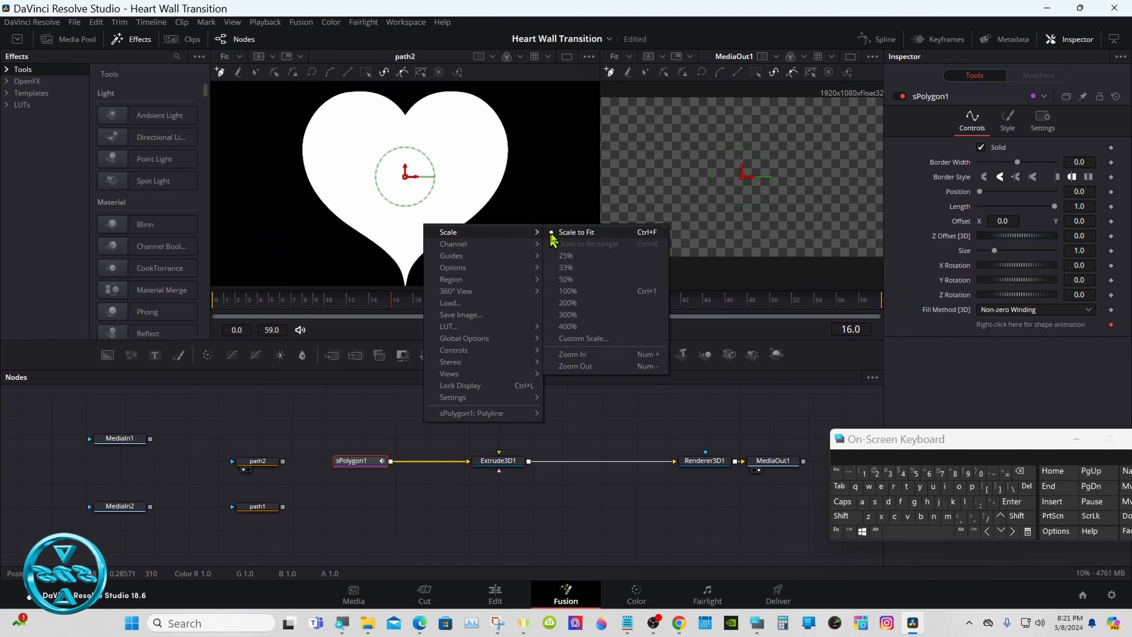
click(563, 366)
click(260, 462)
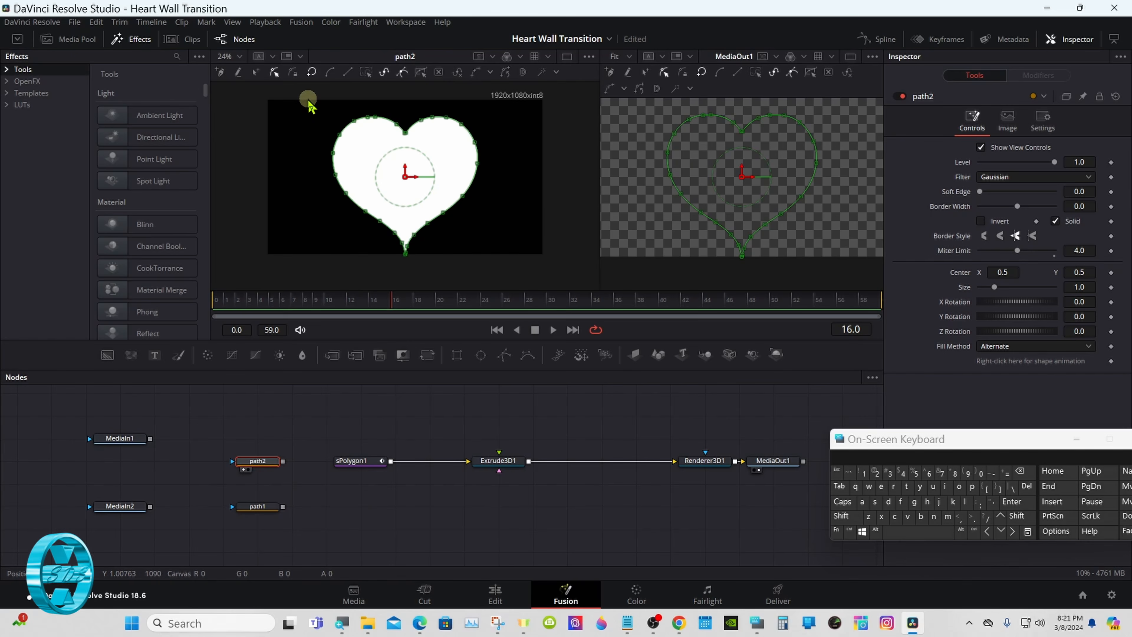
drag(310, 98, 493, 269)
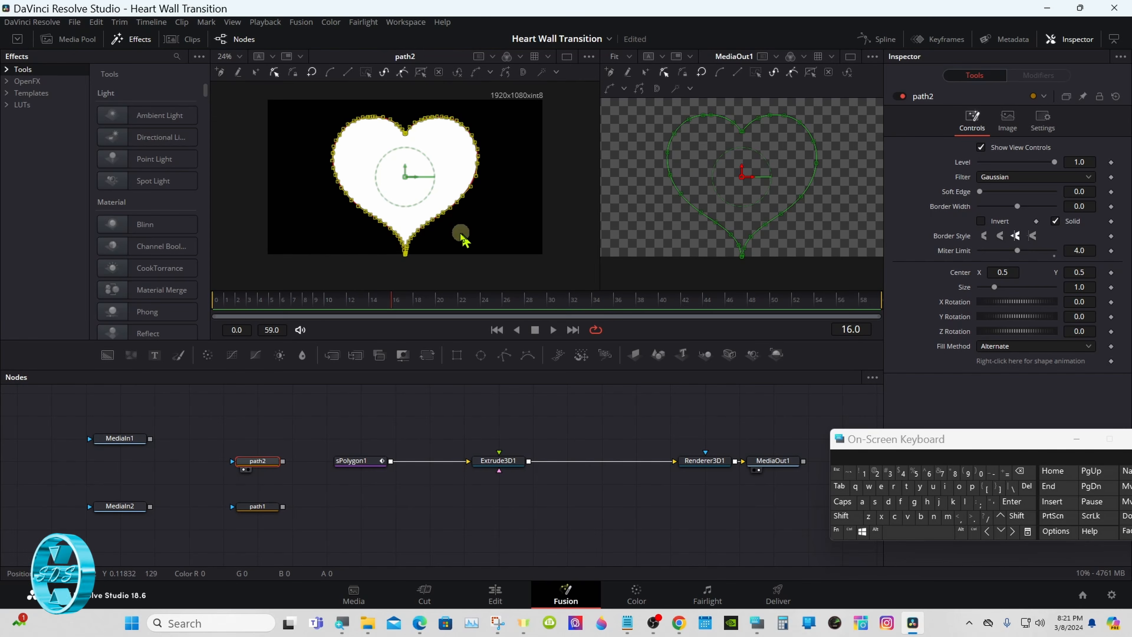
right_click(445, 226)
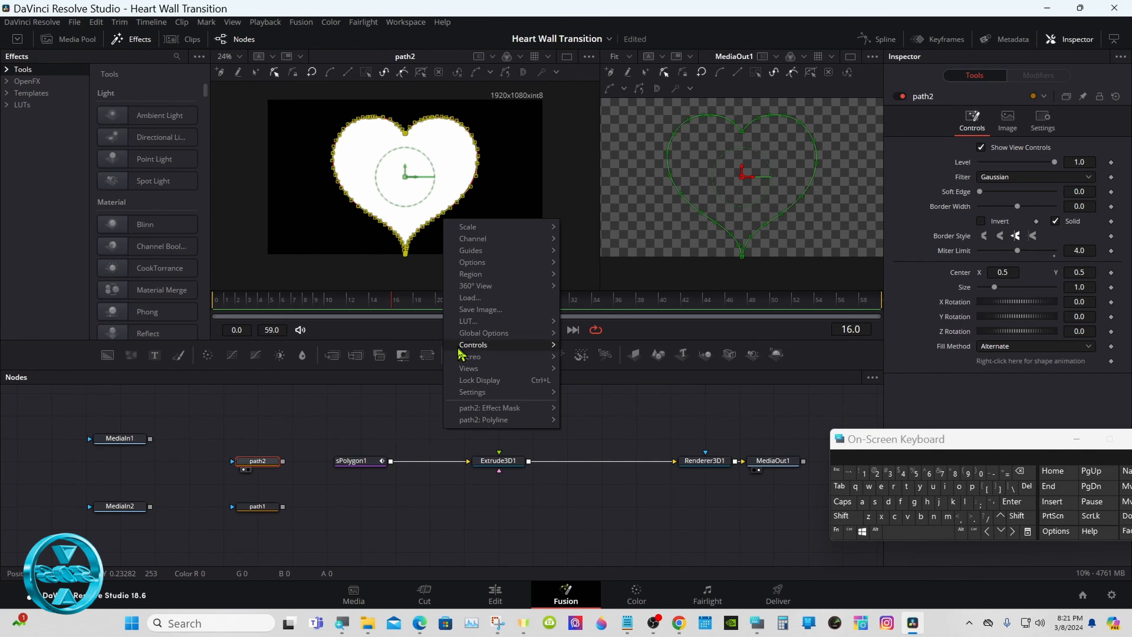
mouse_move(499, 424)
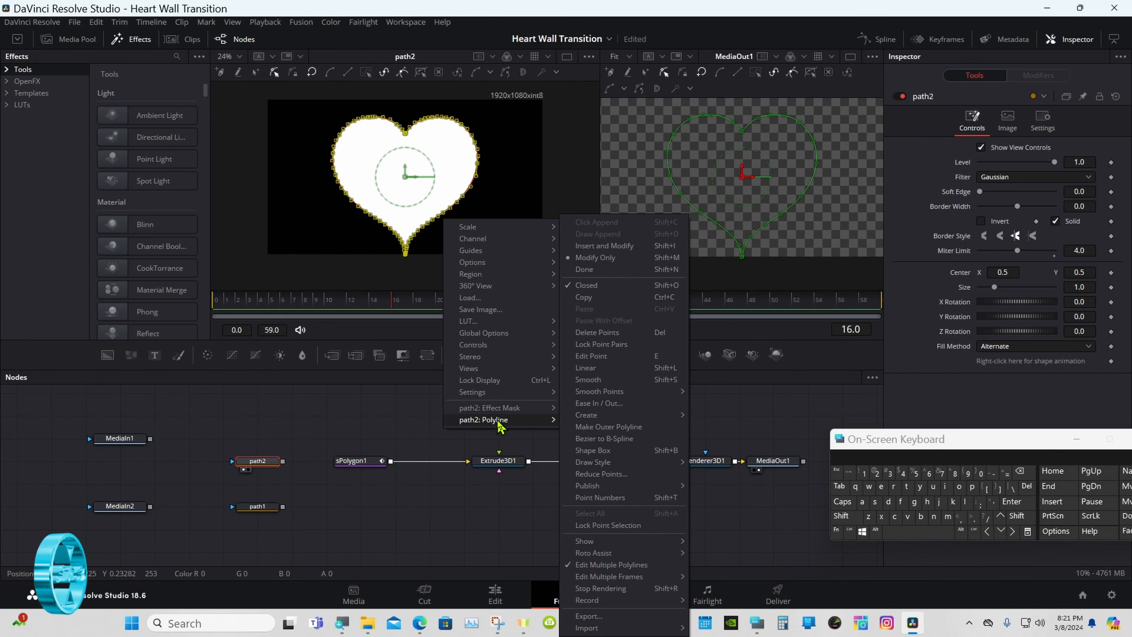
click(587, 297)
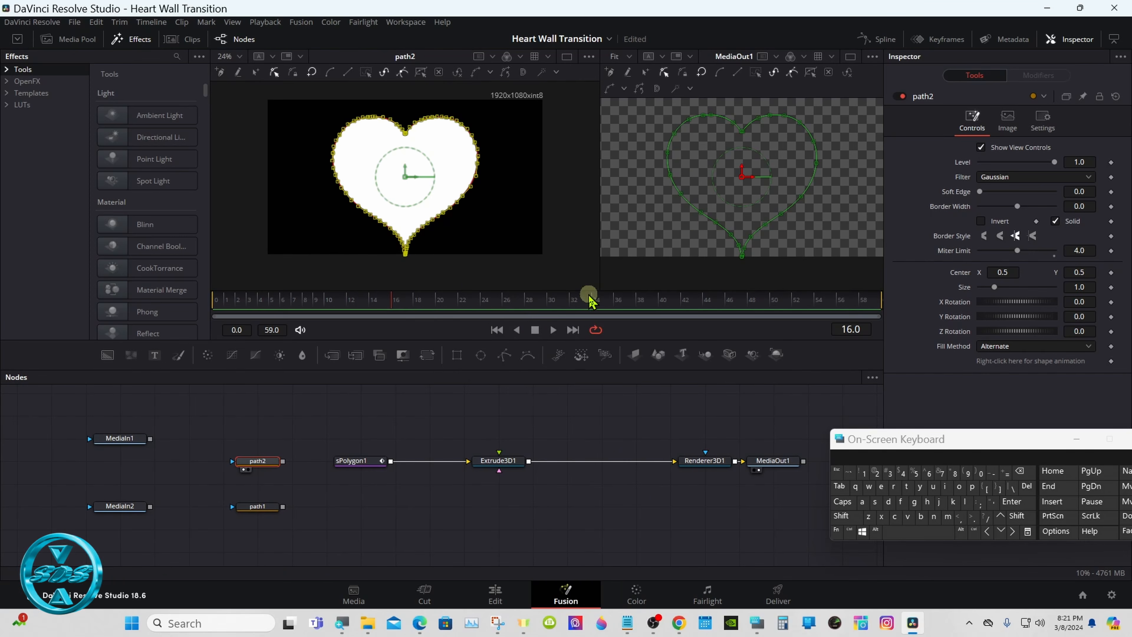
Step: Paste the copied heart polyline into sPolygon1
click(353, 462)
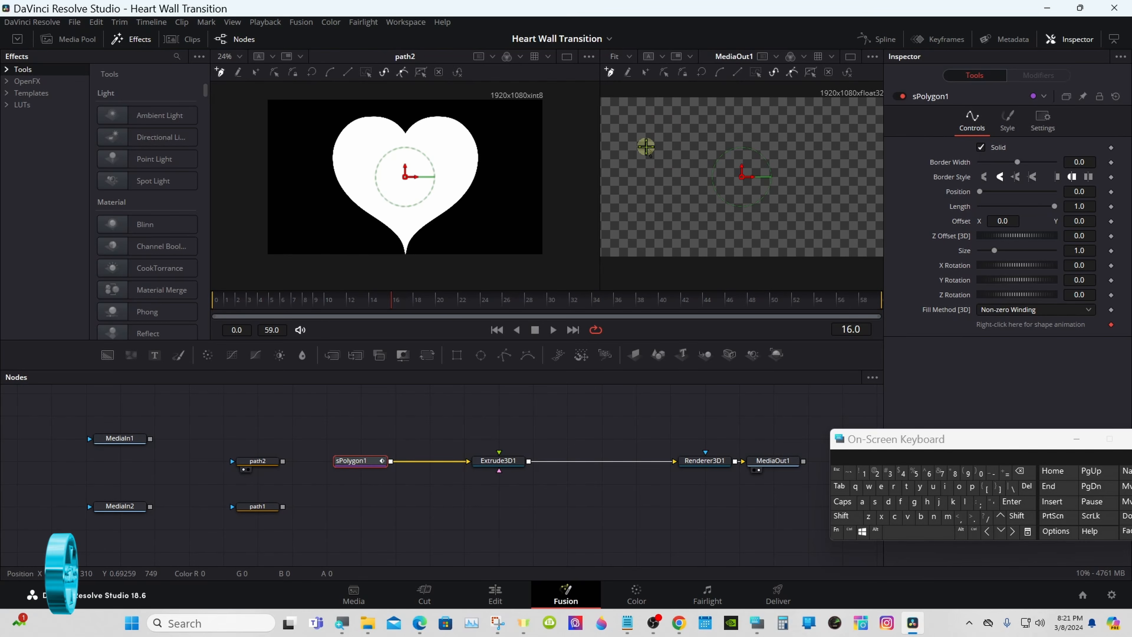
right_click(646, 147)
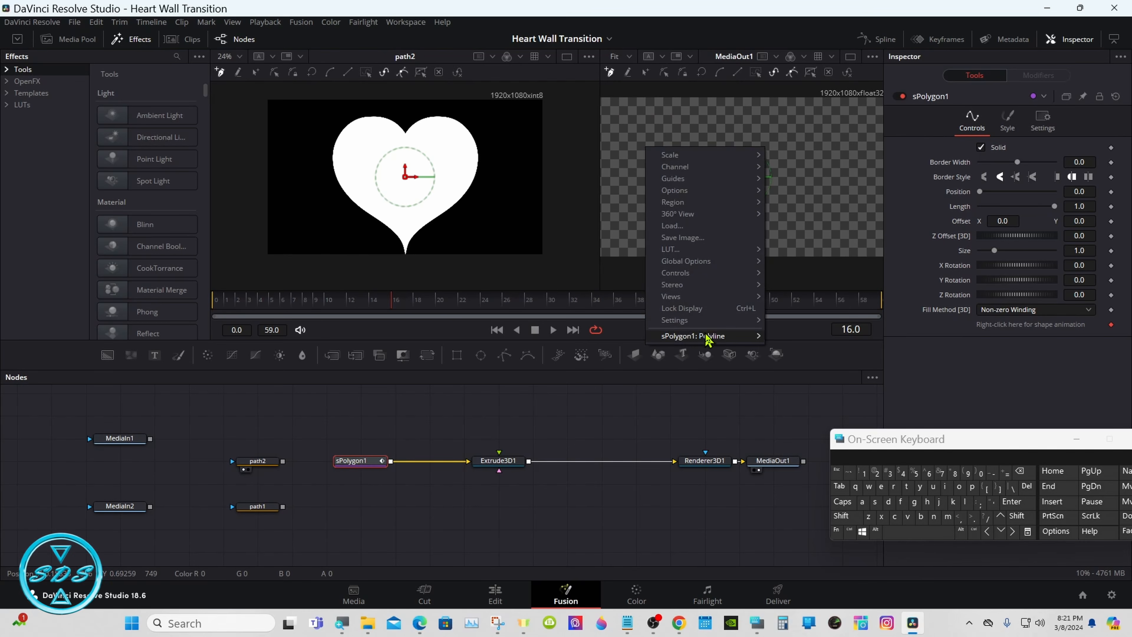
mouse_move(708, 340)
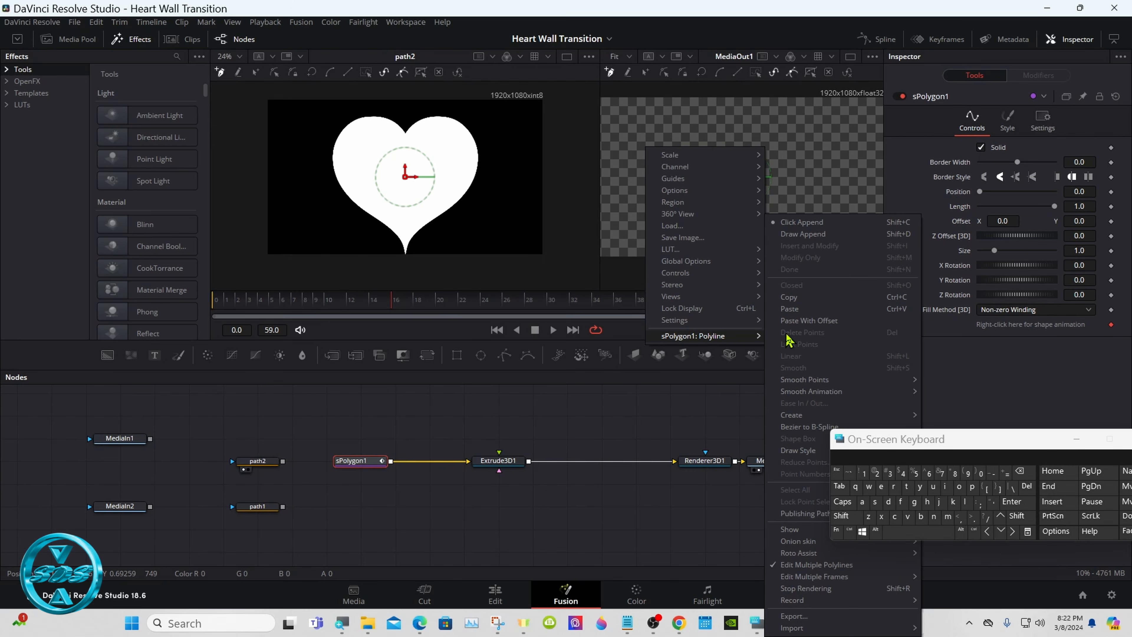
click(802, 309)
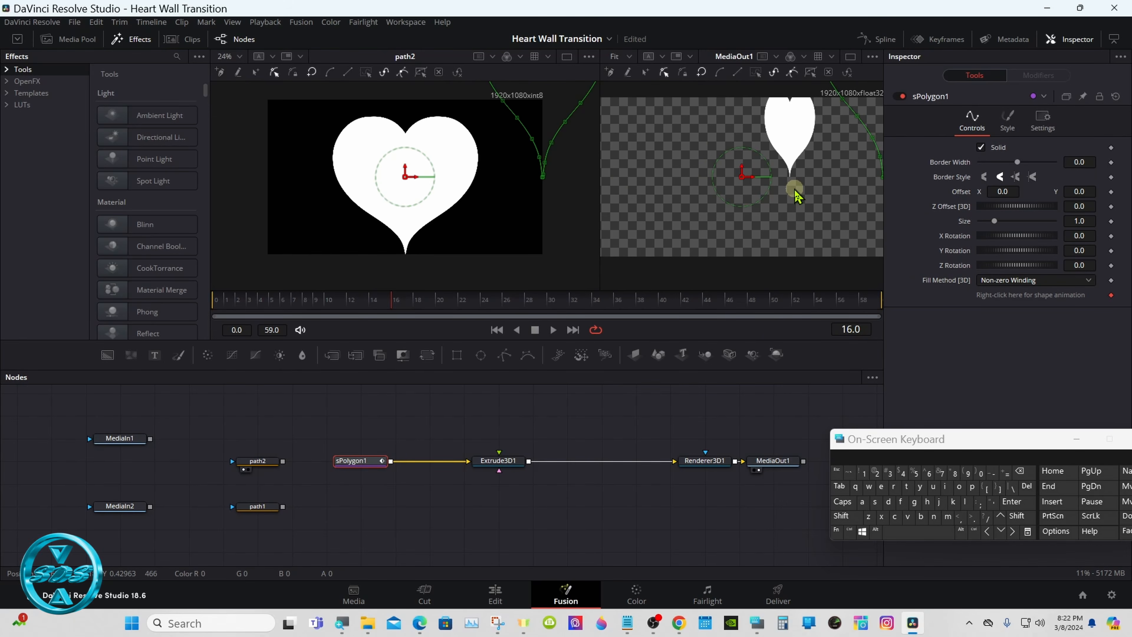
Step: Set Extrude3D1's X translation to -0.5, keeping the On-Screen Keyboard within reach
drag(876, 446, 725, 469)
click(493, 460)
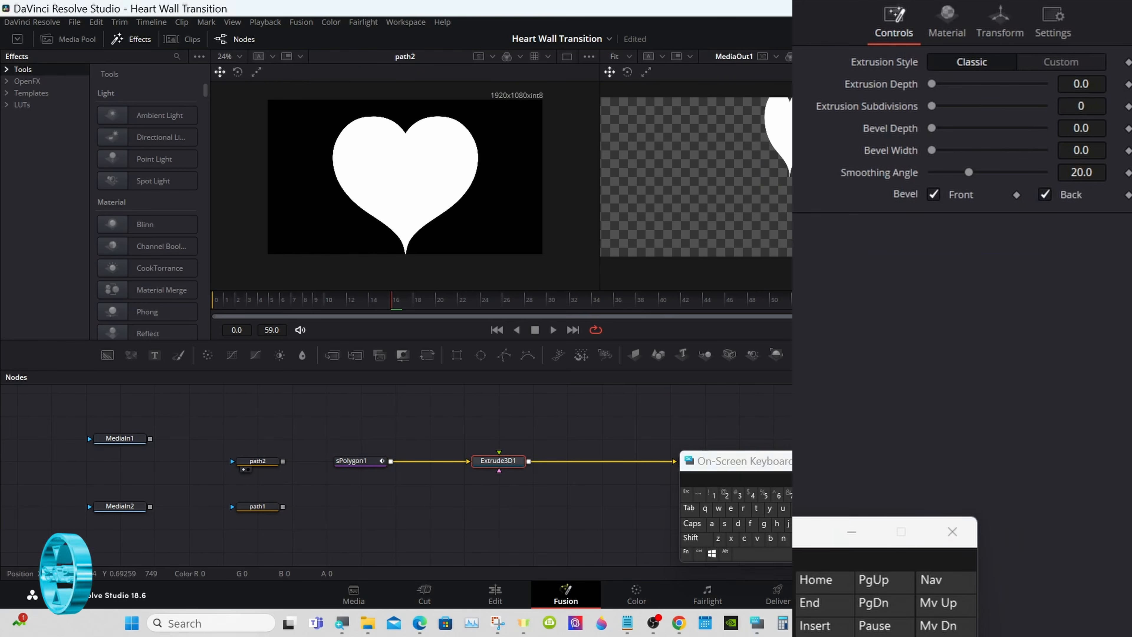
click(1025, 121)
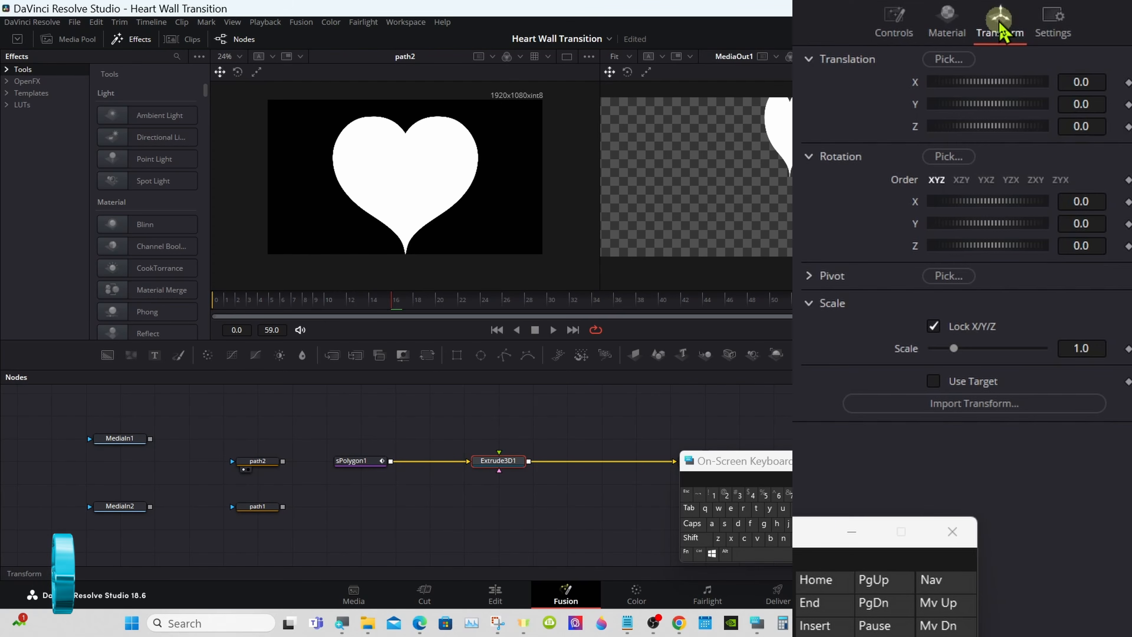
click(1087, 77)
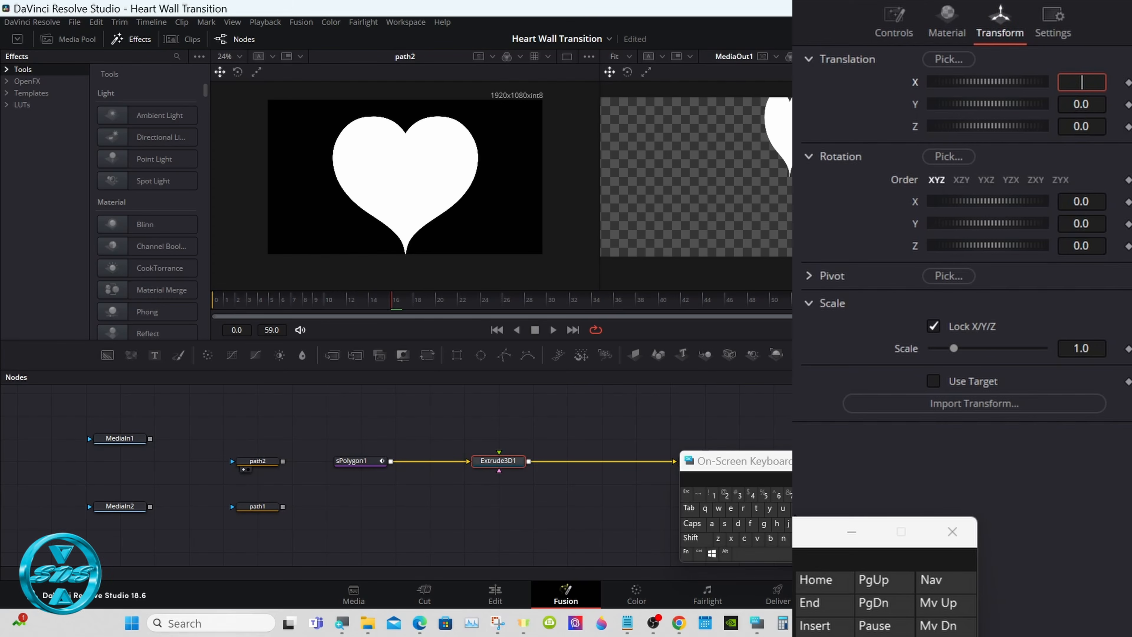
text(-0.5)
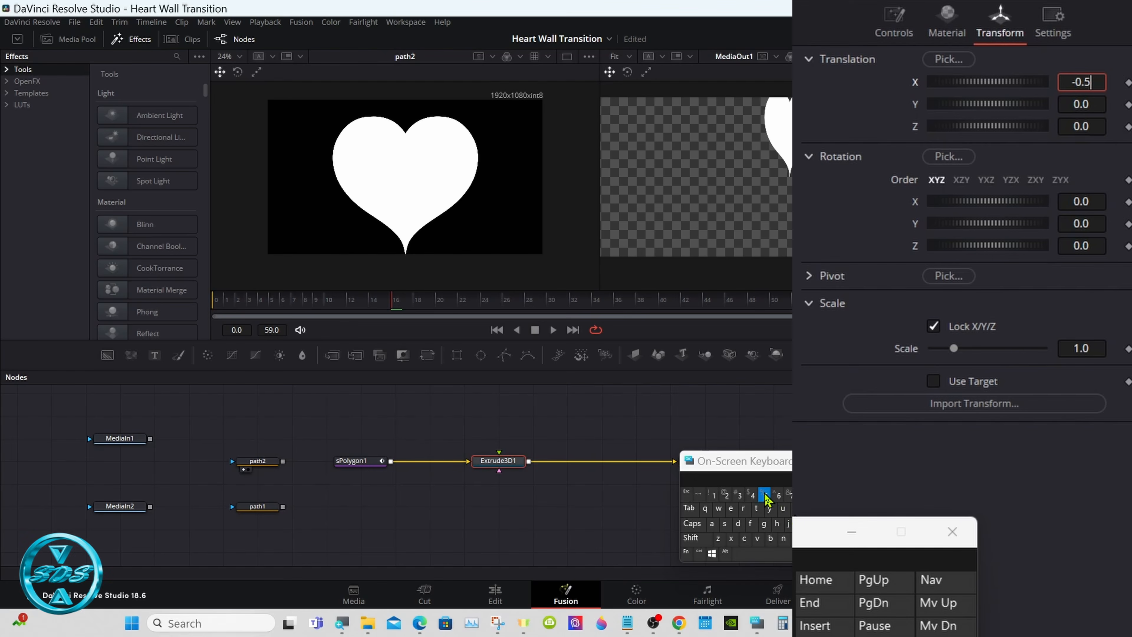
key(Tab)
drag(786, 461, 800, 461)
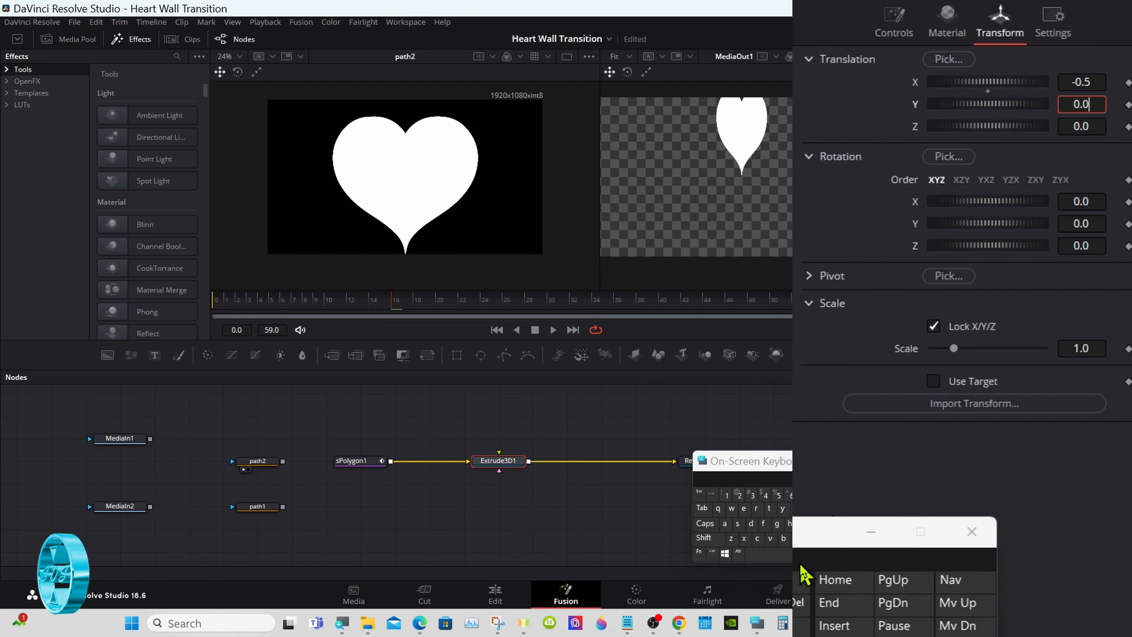
Step: Set Extrude3D1's Y translation to -0.29
click(800, 582)
click(800, 582)
click(800, 582)
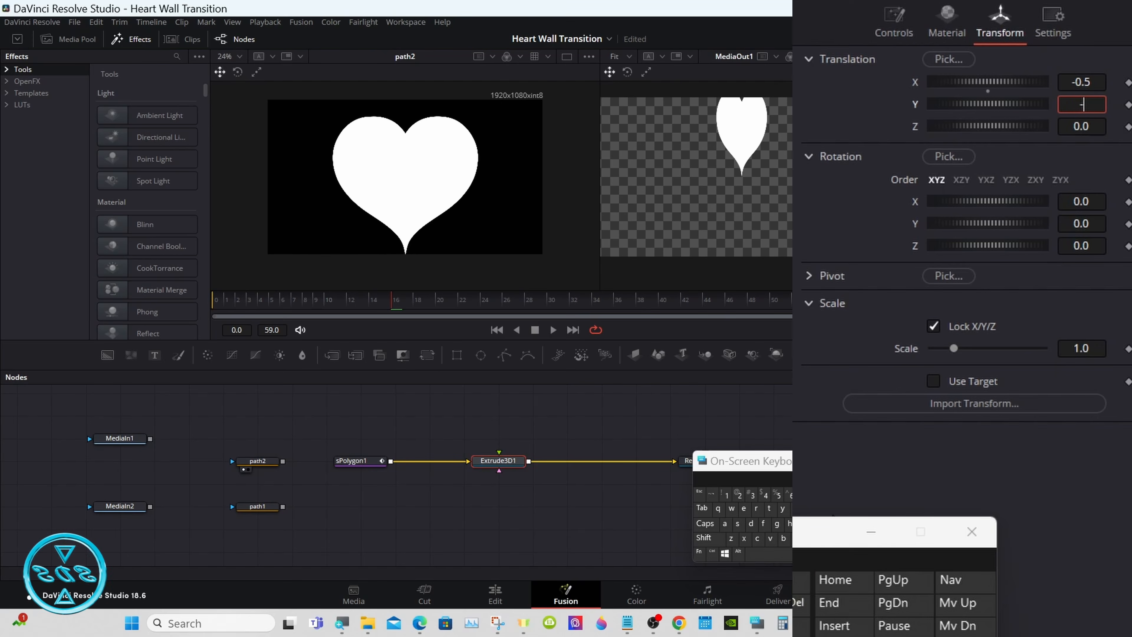
text(-0.)
click(739, 494)
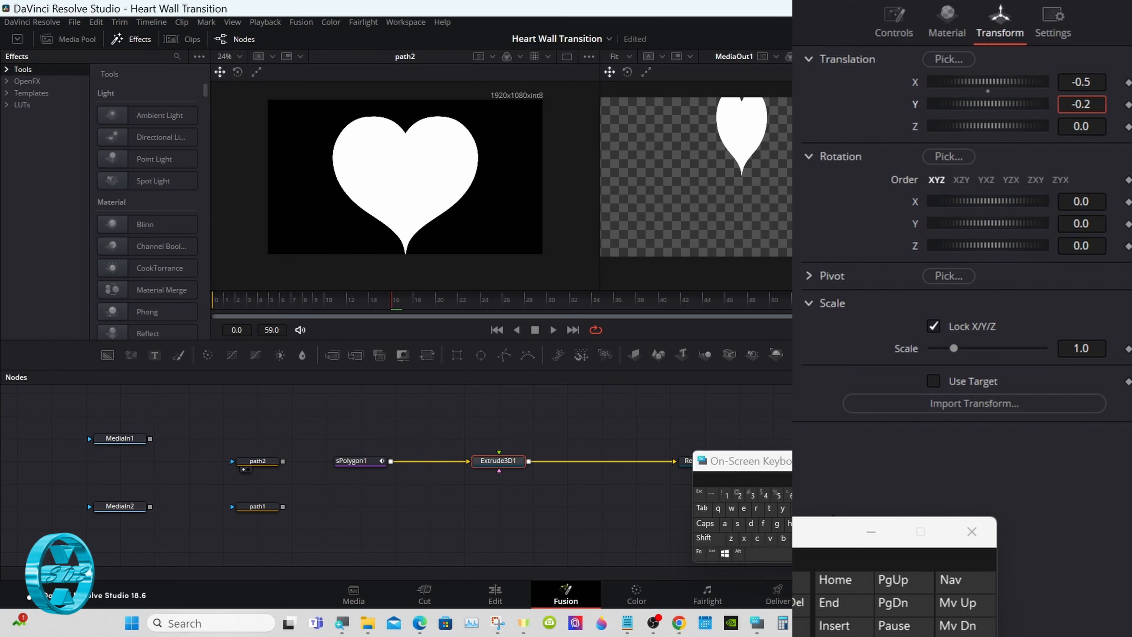
key(Return)
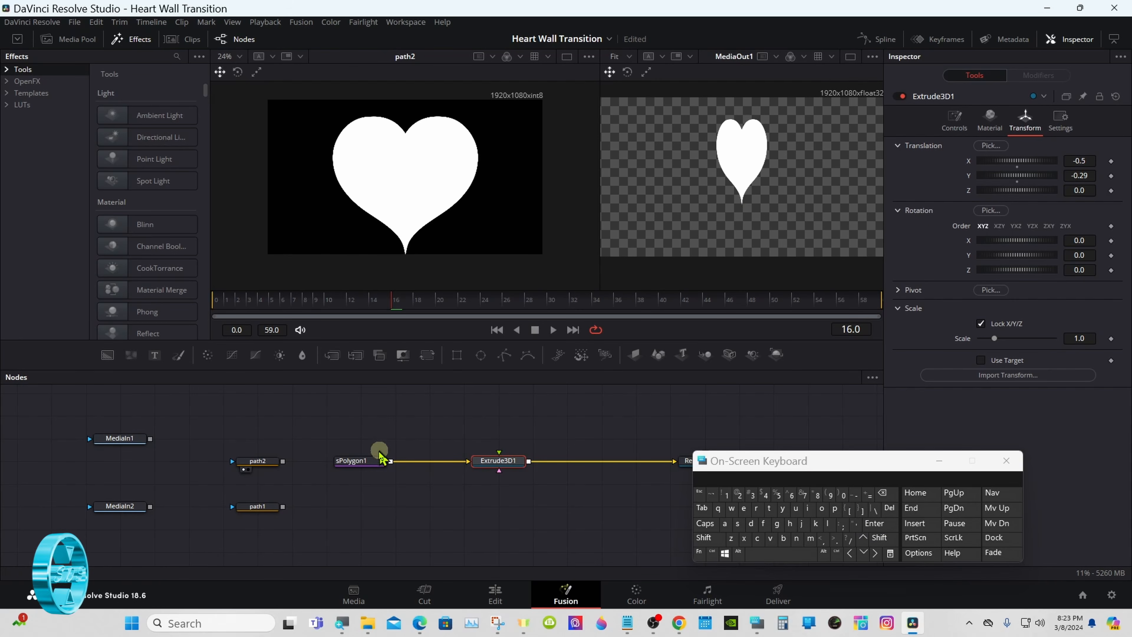
Step: Insert an sTransform node between sPolygon1 and Extrude3D1
click(362, 461)
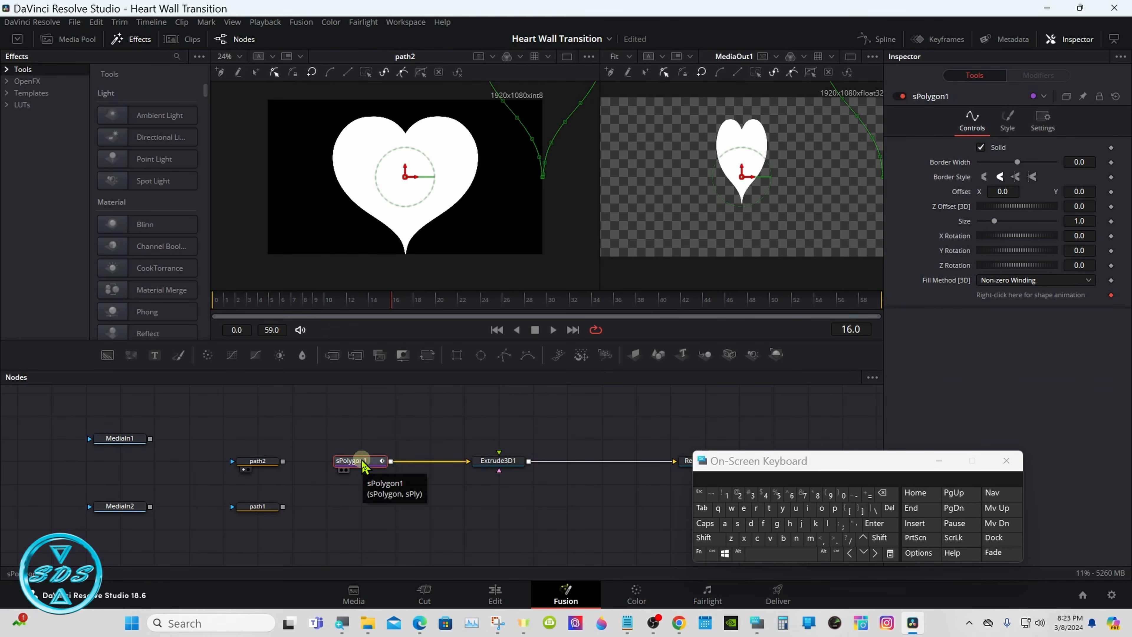
click(709, 538)
click(782, 552)
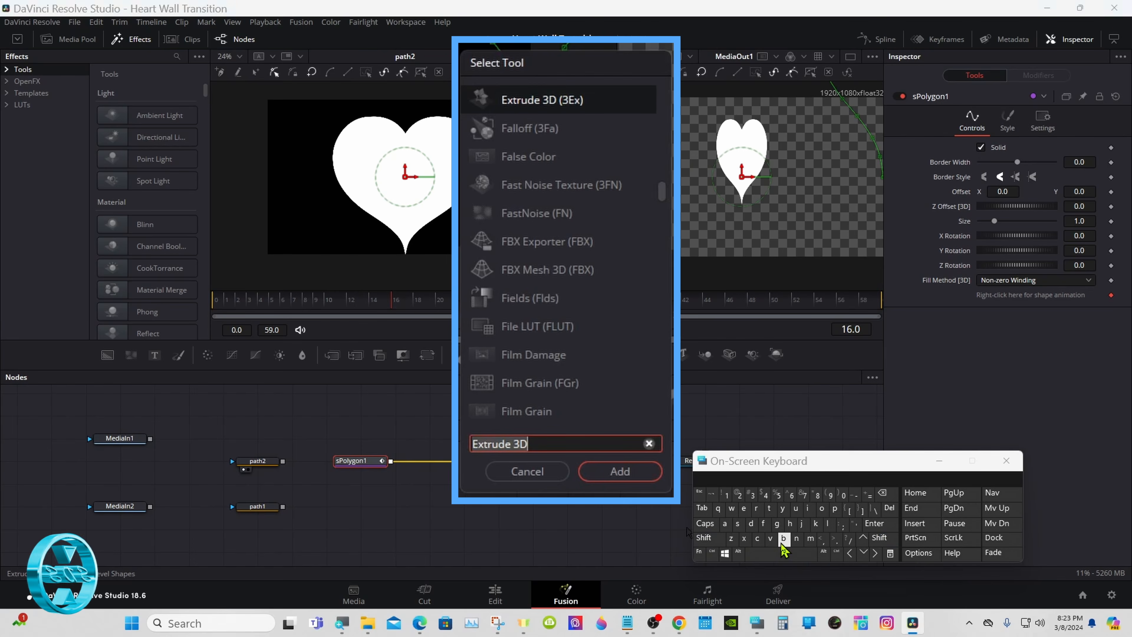
click(738, 523)
click(770, 511)
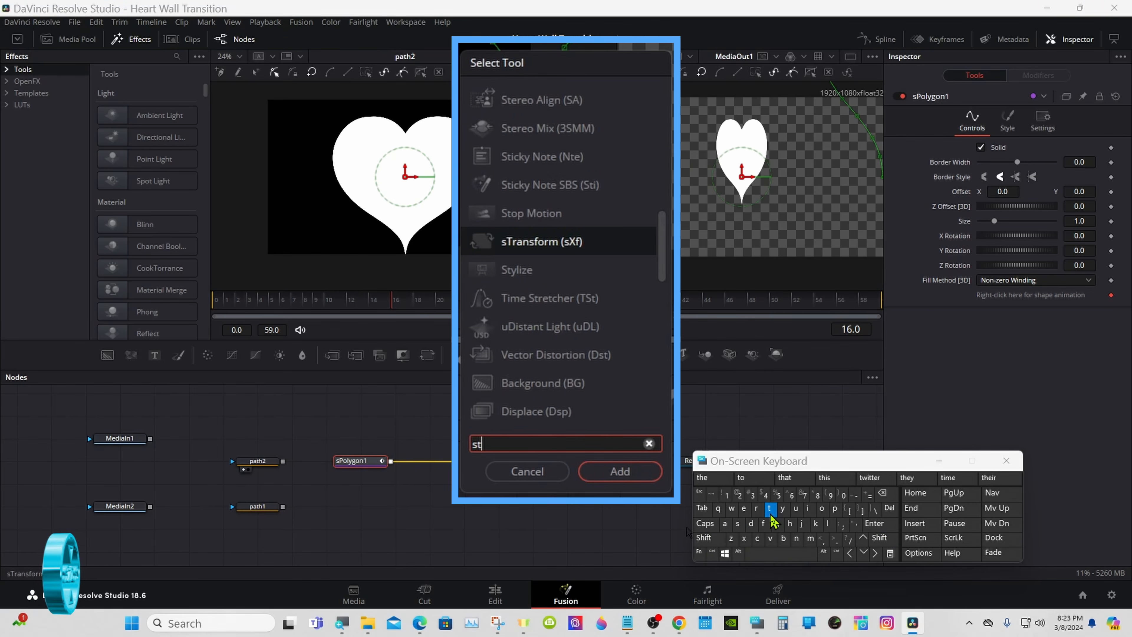
click(756, 508)
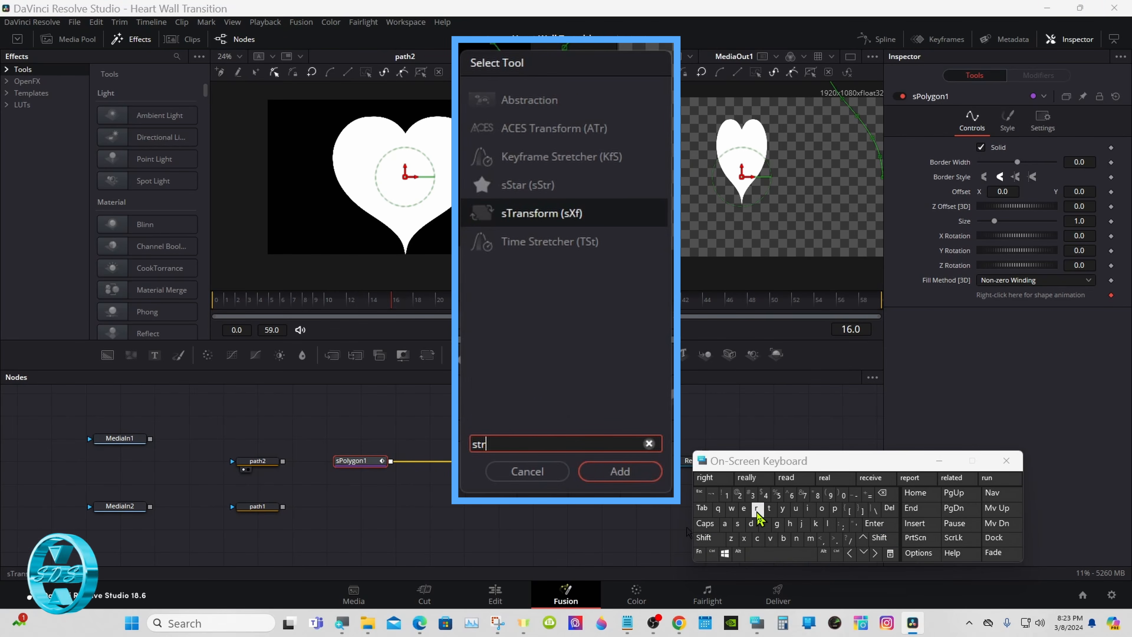
click(552, 216)
click(609, 473)
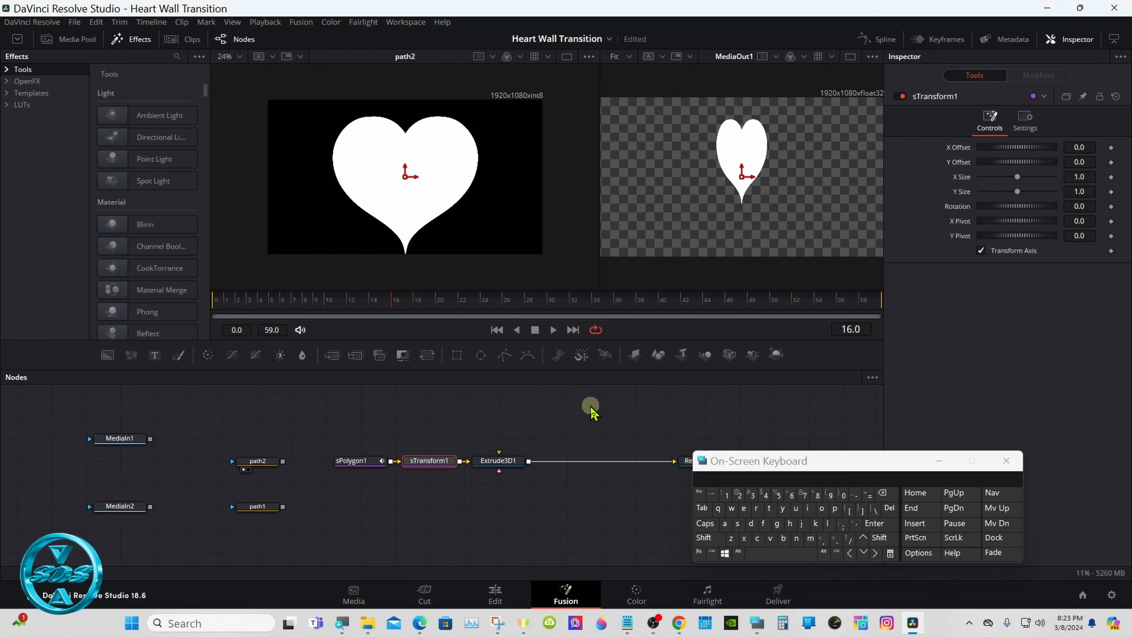
Step: Set sTransform1's Y Size to 0.56 and move the On-Screen Keyboard clear of the nodes
click(450, 454)
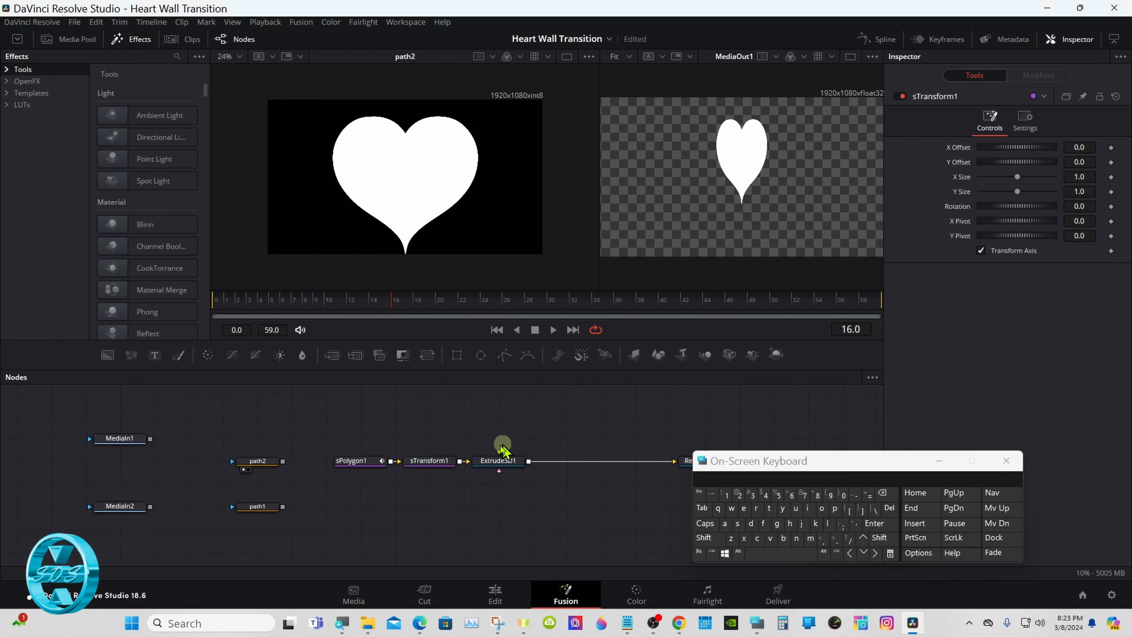
click(430, 461)
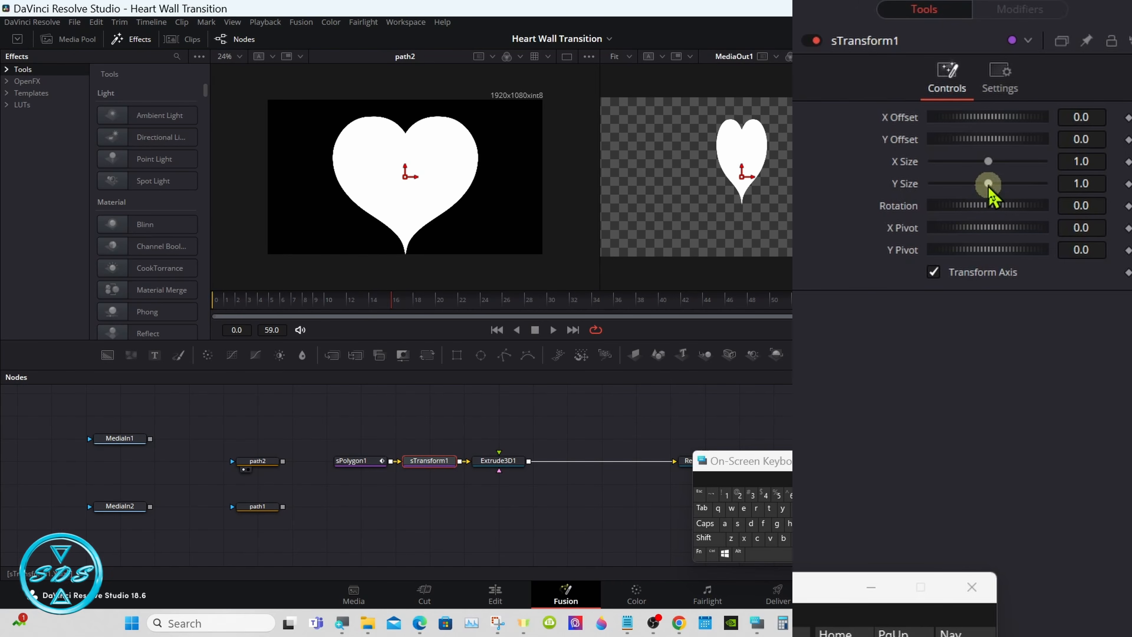
drag(987, 183, 973, 184)
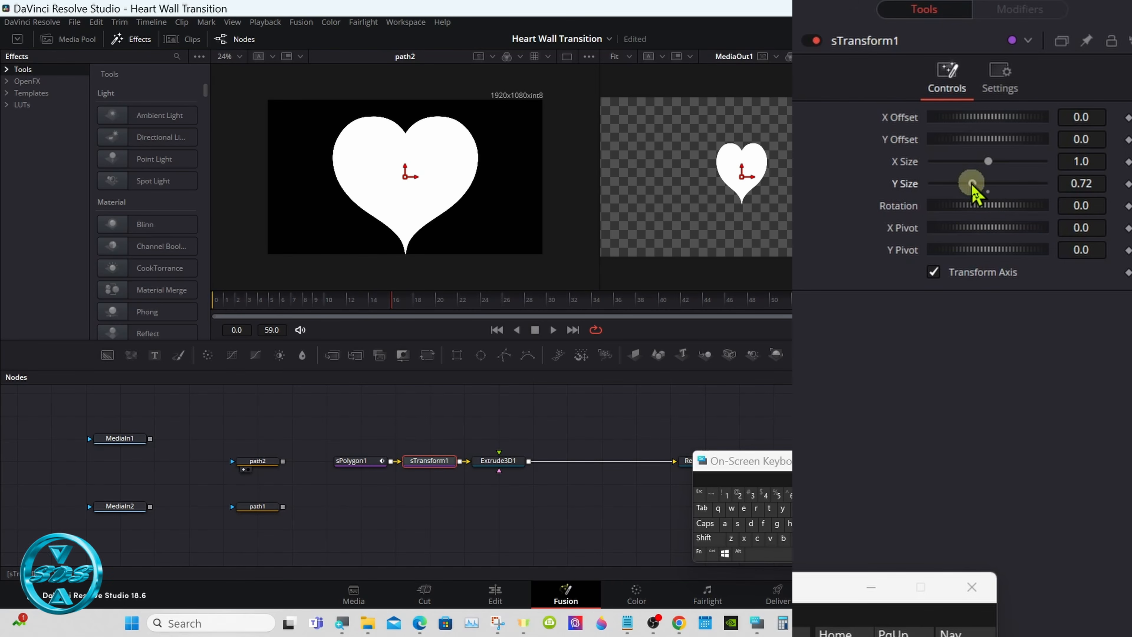
click(1096, 175)
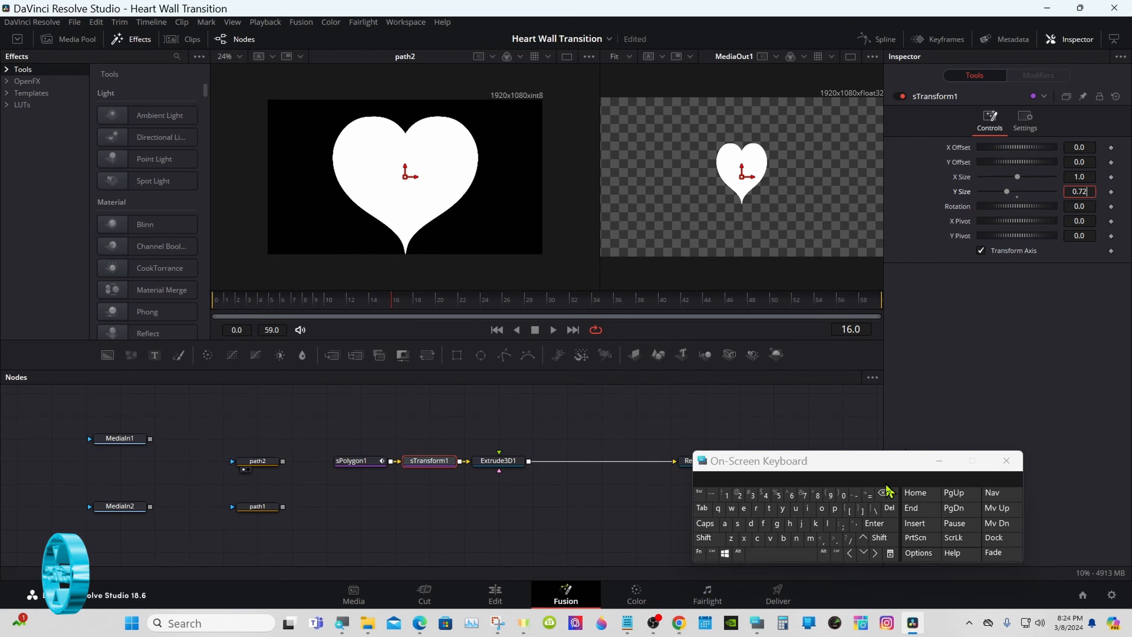
click(883, 494)
click(777, 494)
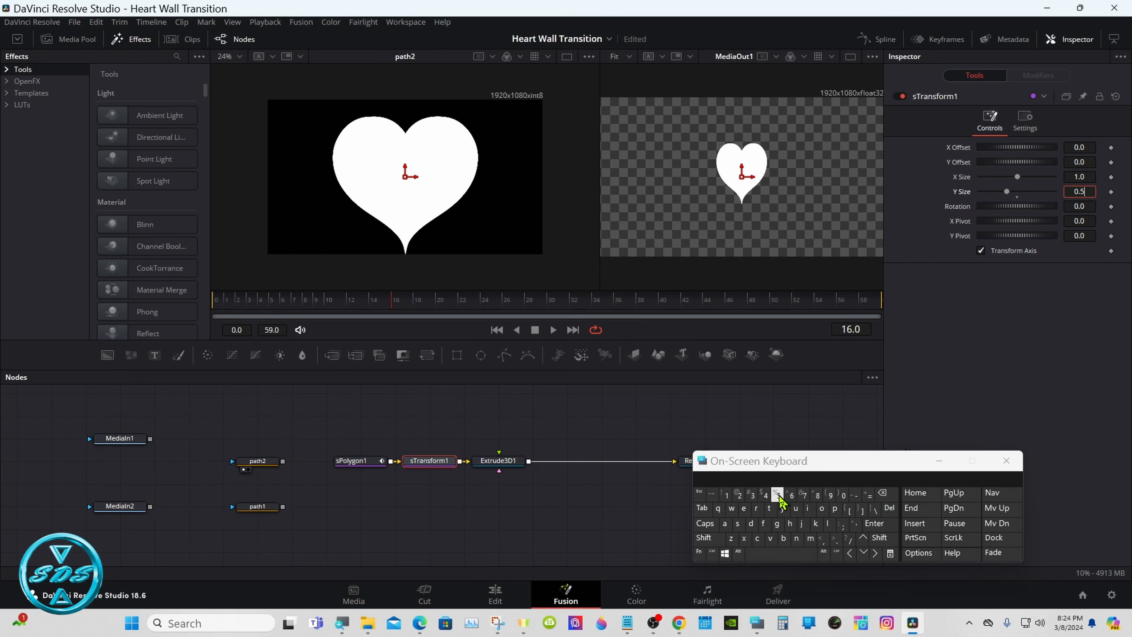
click(791, 494)
click(881, 530)
drag(779, 462, 911, 457)
Step: Set Extrude3D1's smoothing angle to 60, extrusion subdivisions to 10 and extrusion depth to 0.04
click(566, 452)
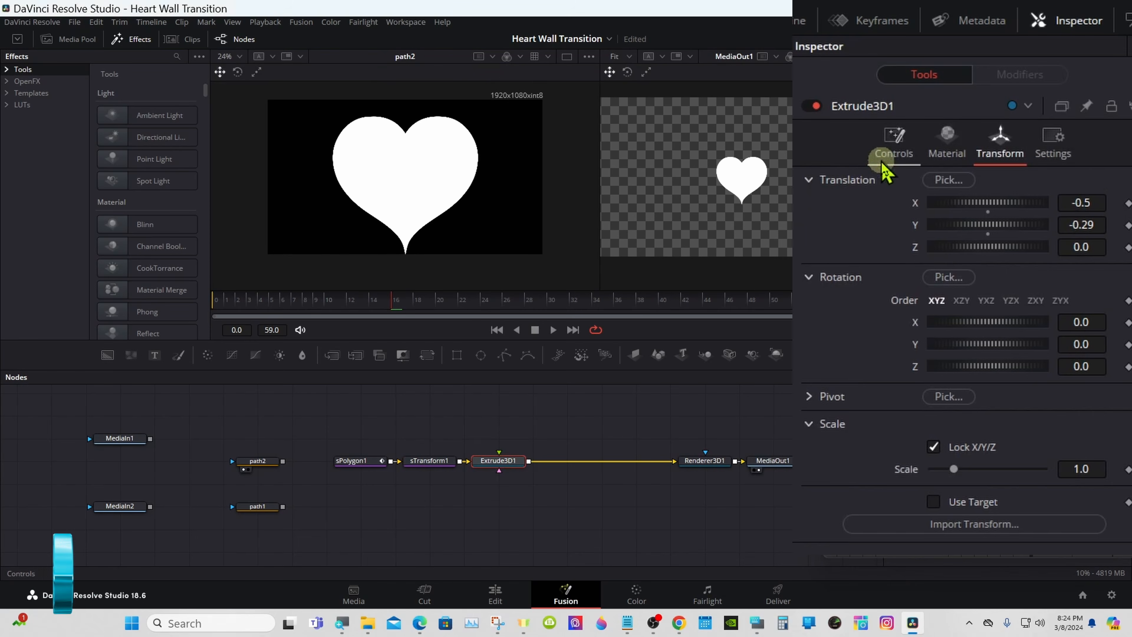
click(949, 132)
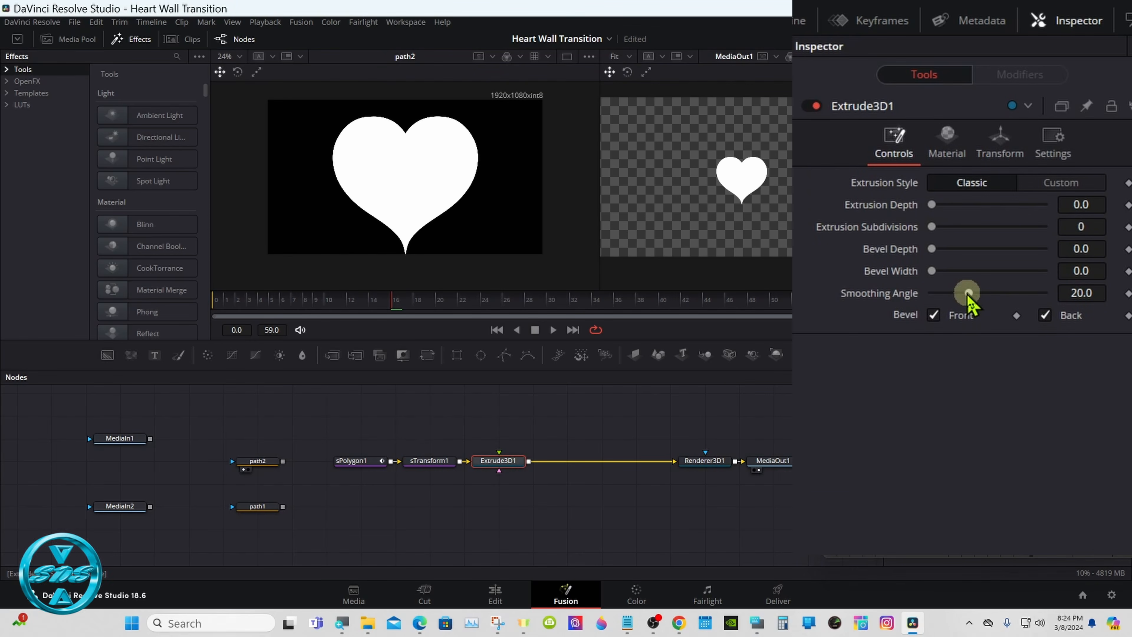
drag(968, 294, 1079, 293)
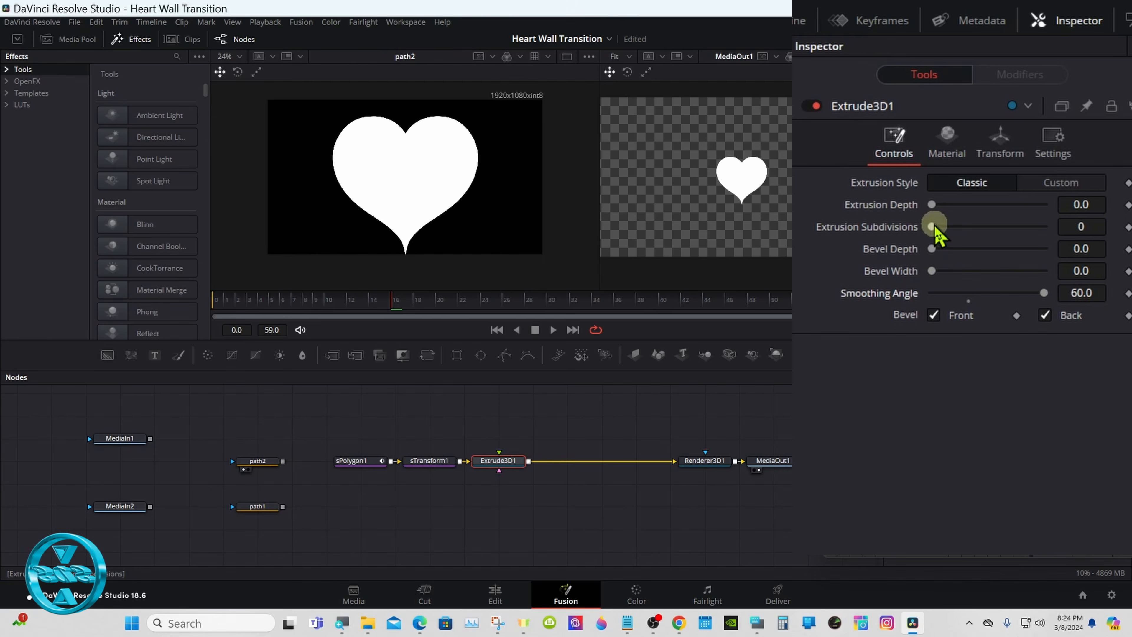
drag(935, 227, 1101, 225)
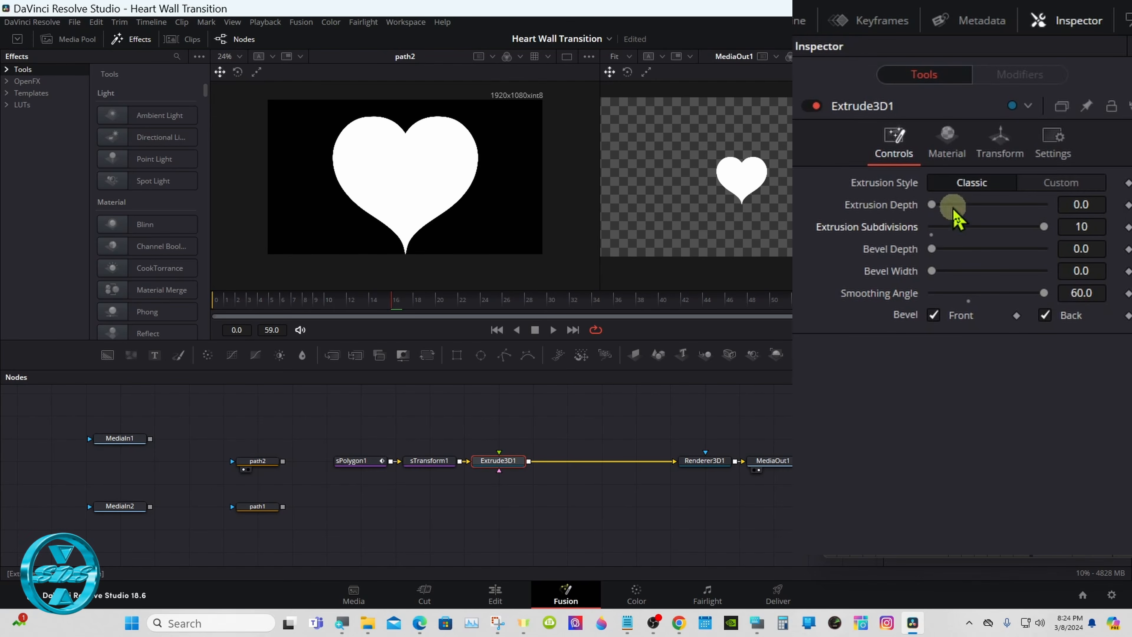
click(1088, 203)
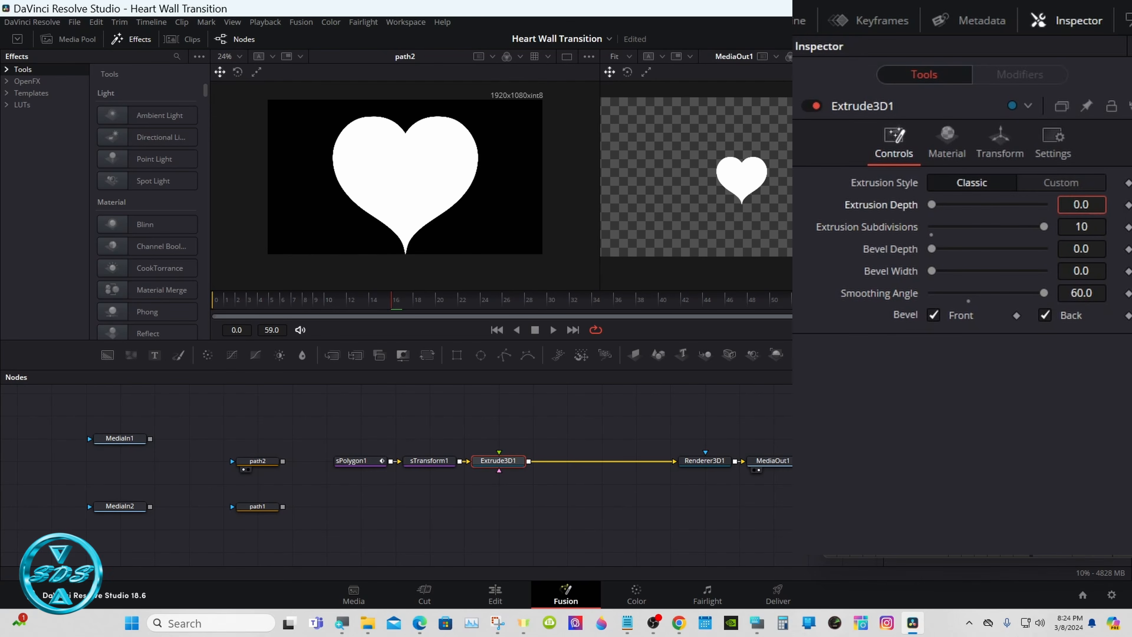
key(Tab)
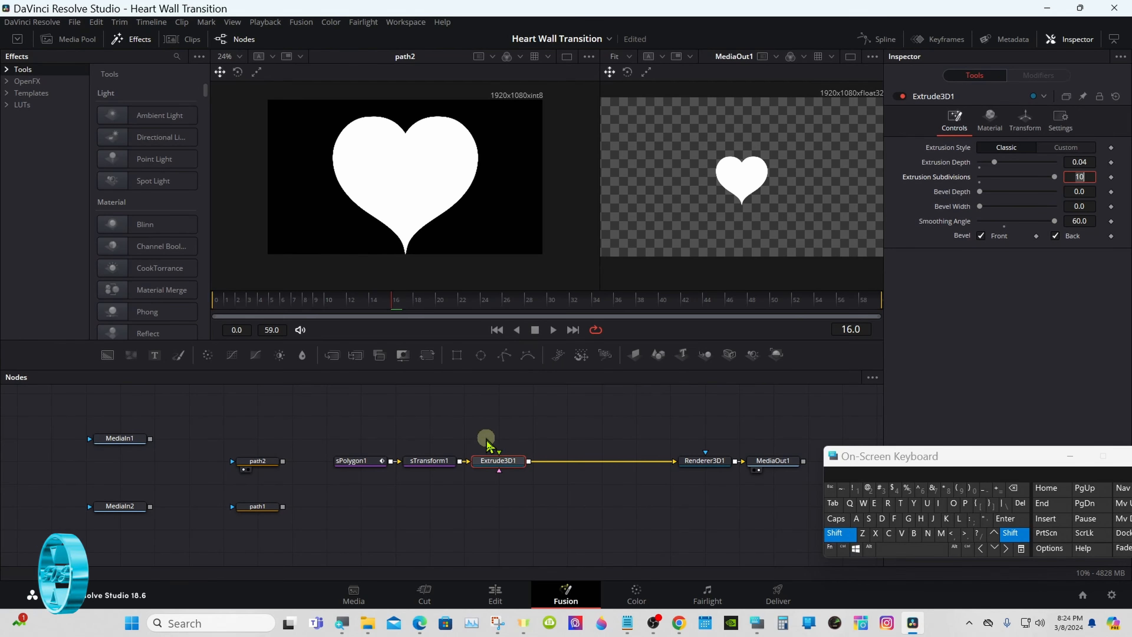
Step: Show Extrude3D1 in the 3D viewer, examine the extruded heart's thickness from the side and toggle the viewer lighting on and off
drag(492, 462, 475, 218)
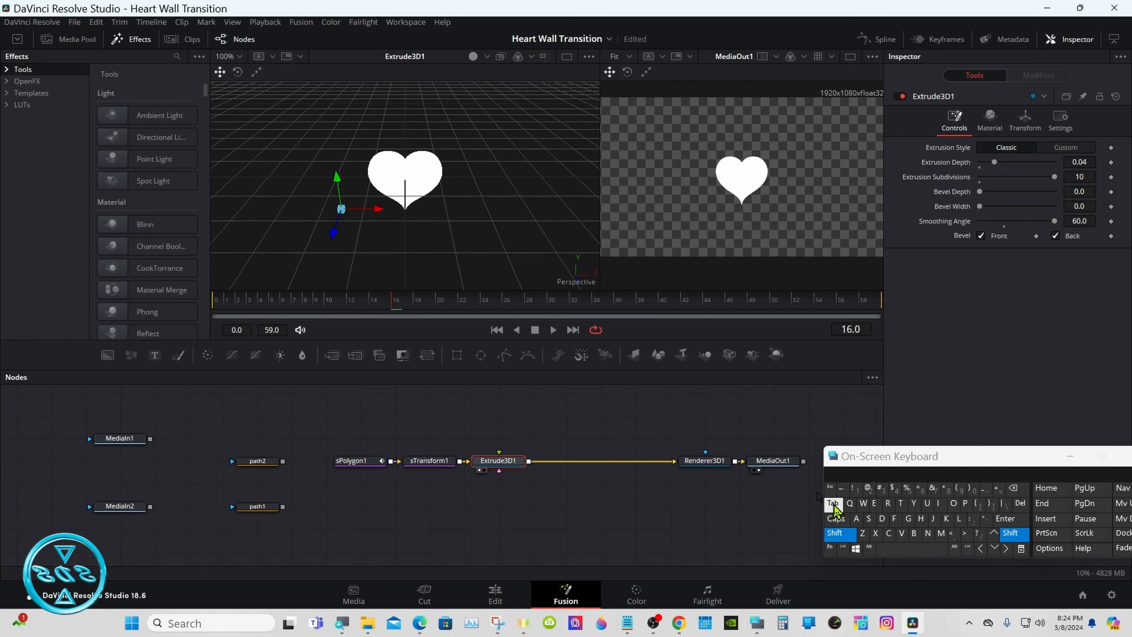
drag(301, 254, 555, 195)
click(472, 56)
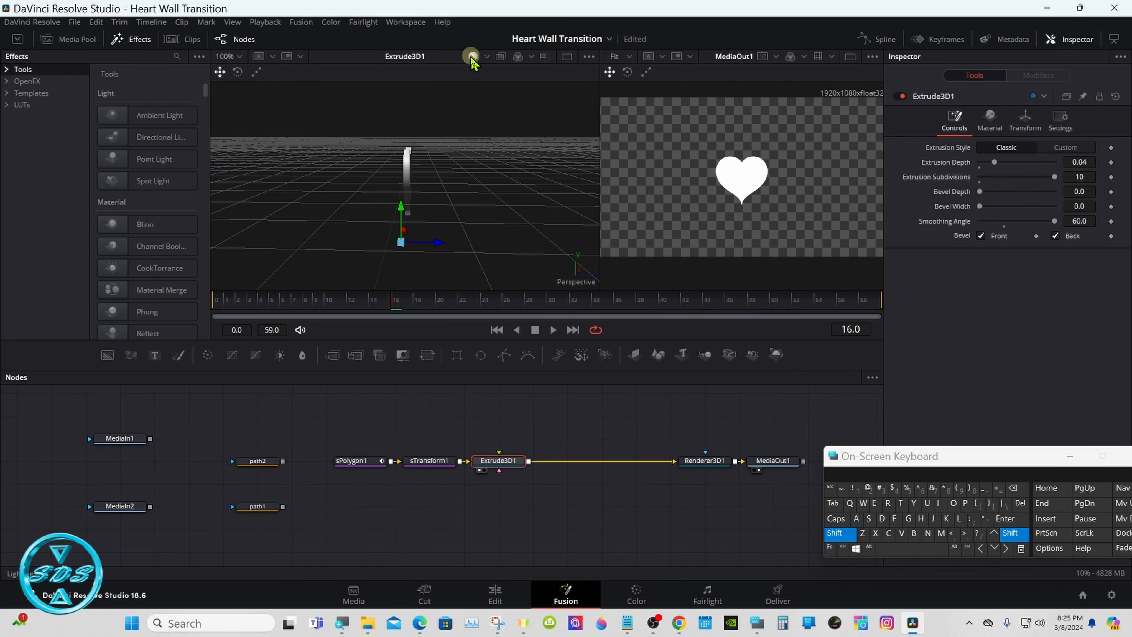
click(471, 57)
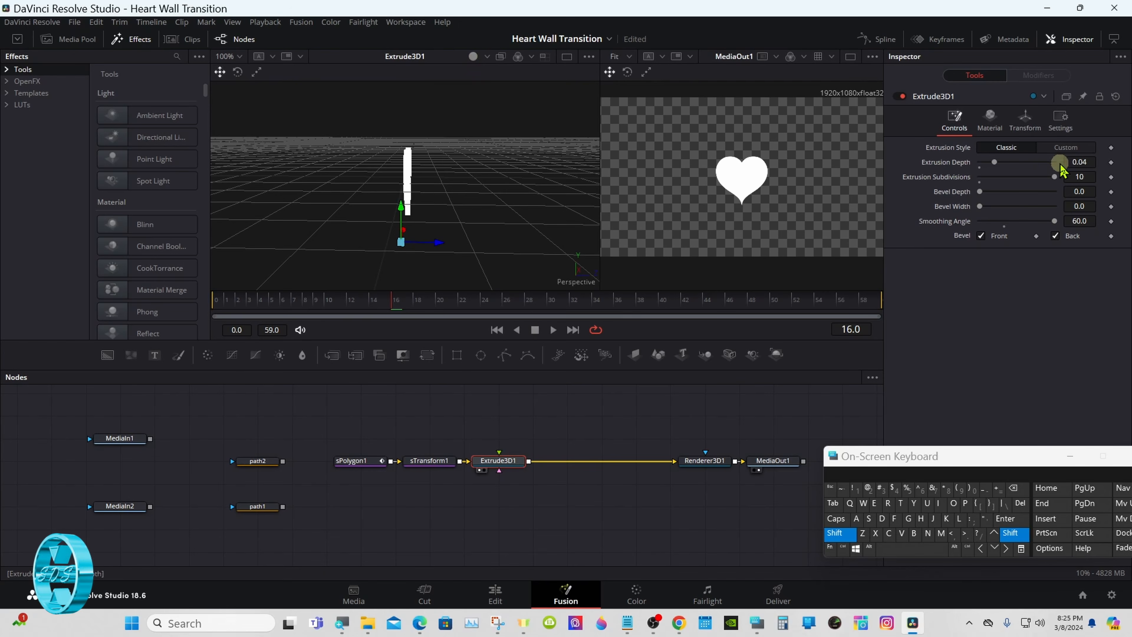
Step: Place the sPolygon1 node closer to path2, leaving a wider gap before sTransform1
drag(940, 460, 846, 460)
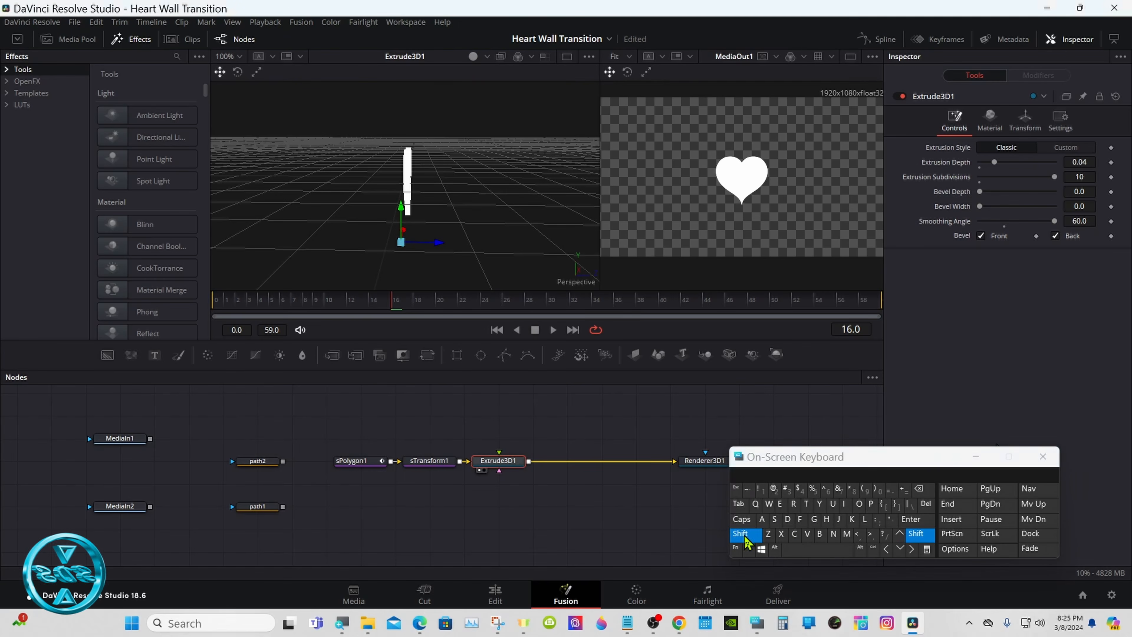
drag(755, 459, 874, 458)
drag(370, 462, 336, 462)
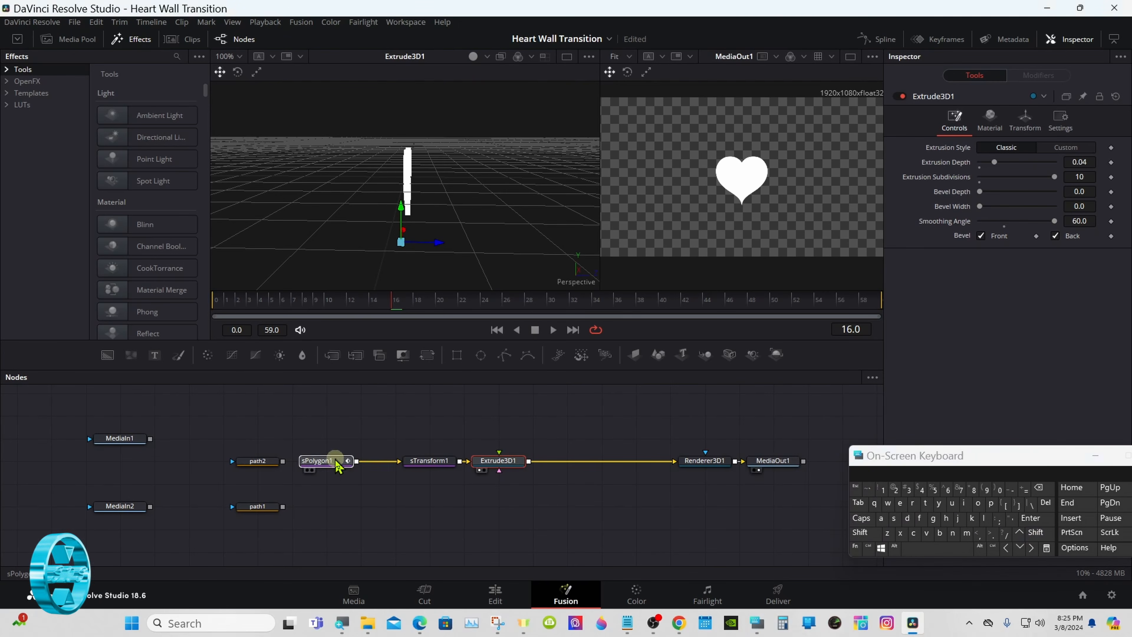
Step: Select Extrude3D1 and turn the 3D view to face the heart from the front, keeping the On-Screen Keyboard within reach
click(495, 462)
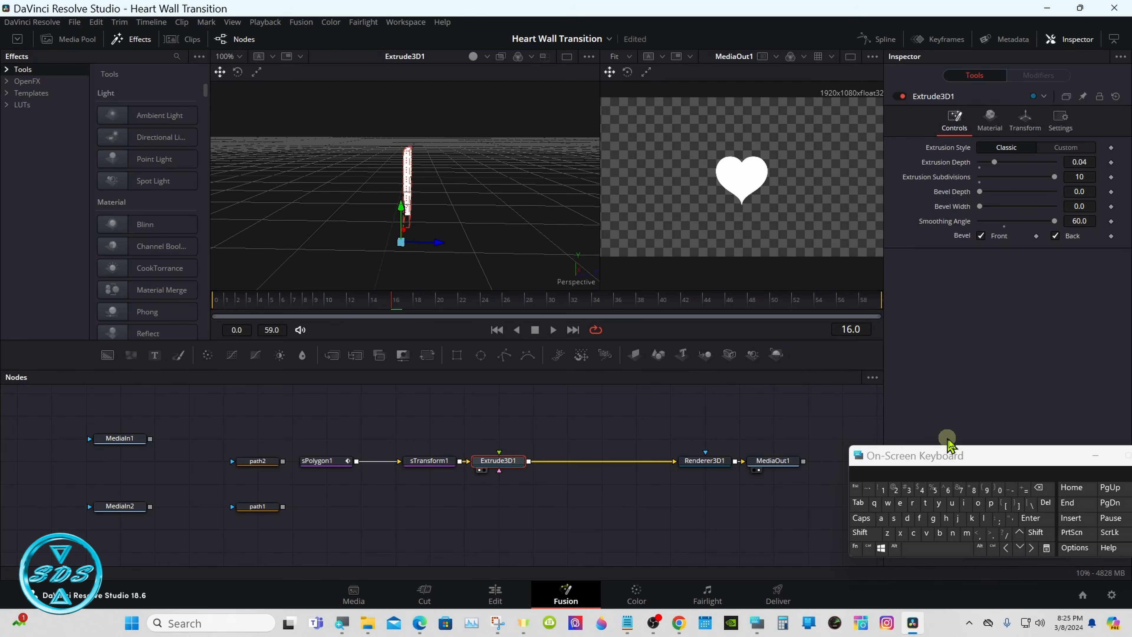
drag(967, 465, 581, 489)
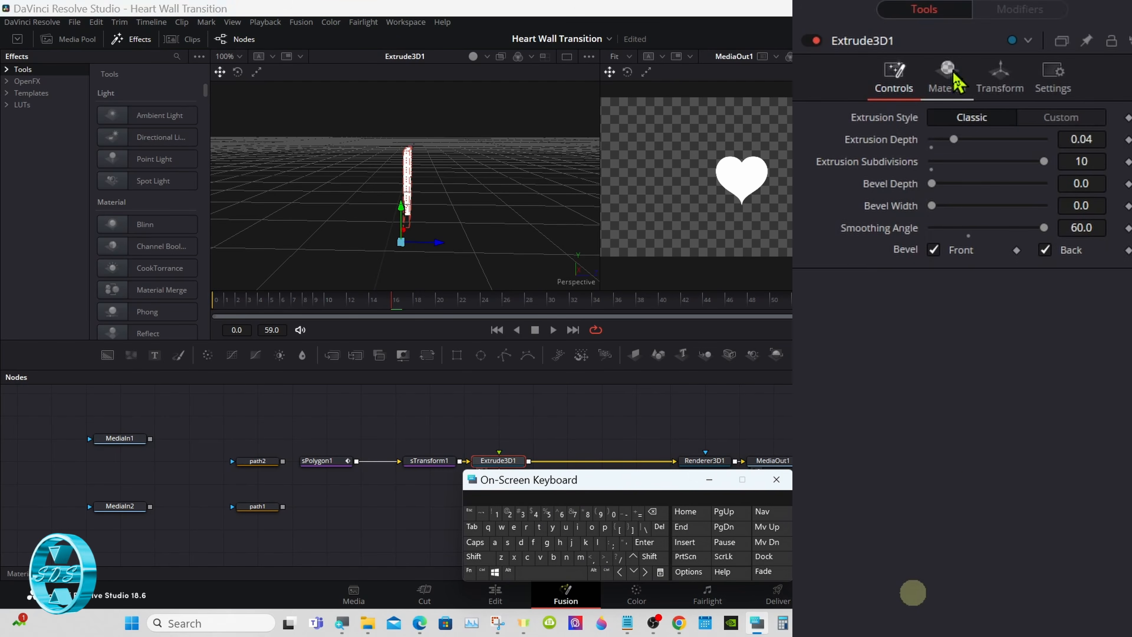
click(473, 557)
drag(490, 286, 294, 225)
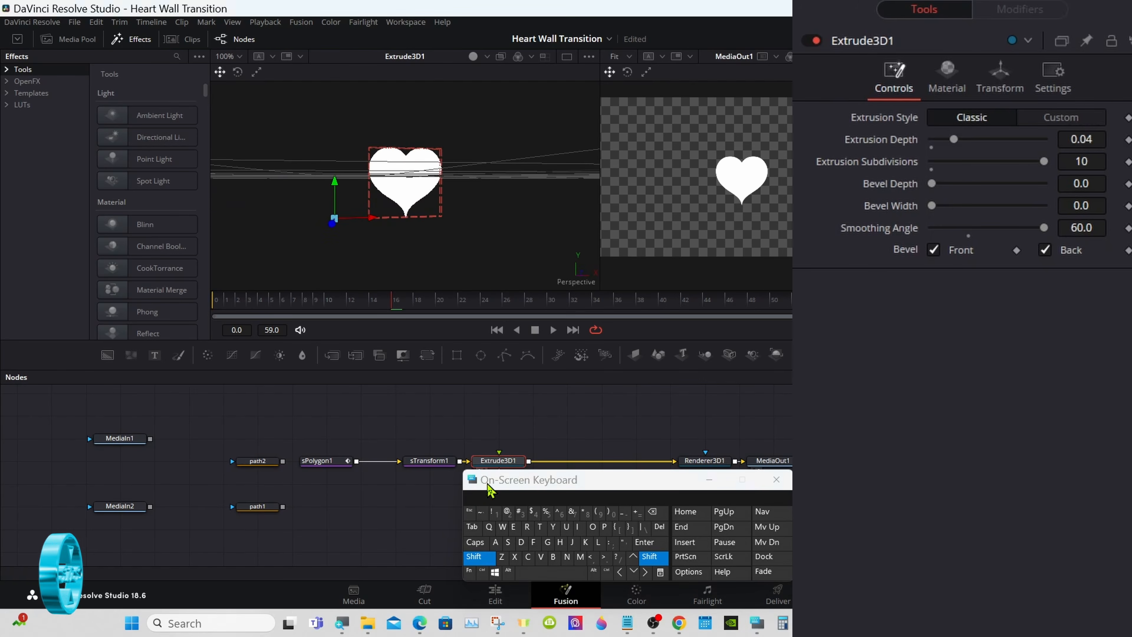
drag(488, 485, 533, 486)
click(513, 556)
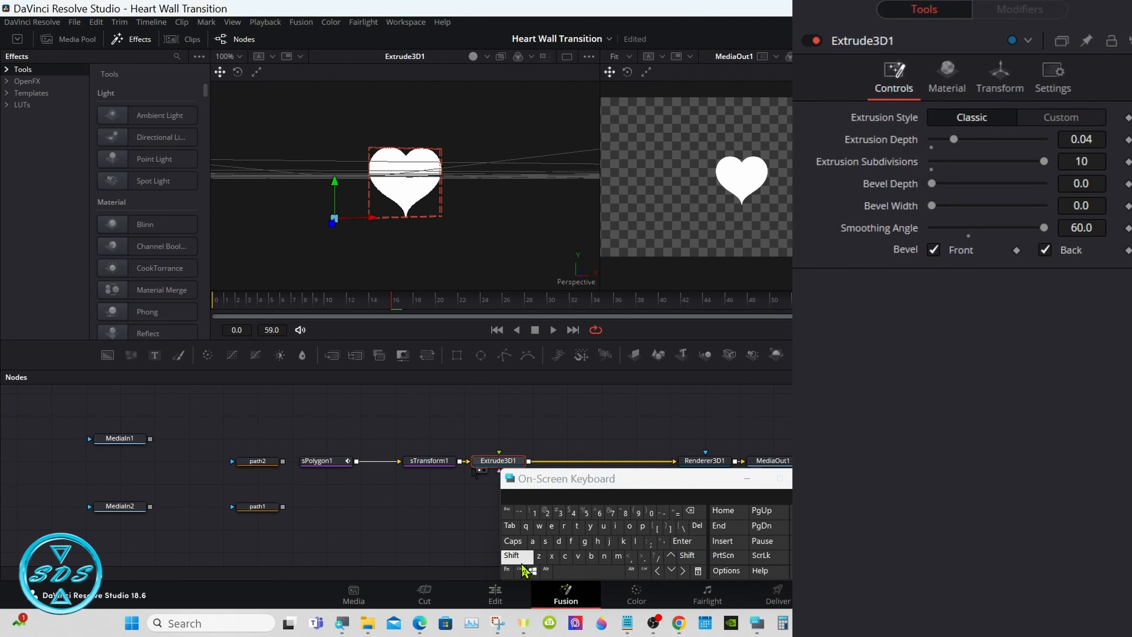
Step: Set Extrude3D1's X pivot to 0.5
click(998, 90)
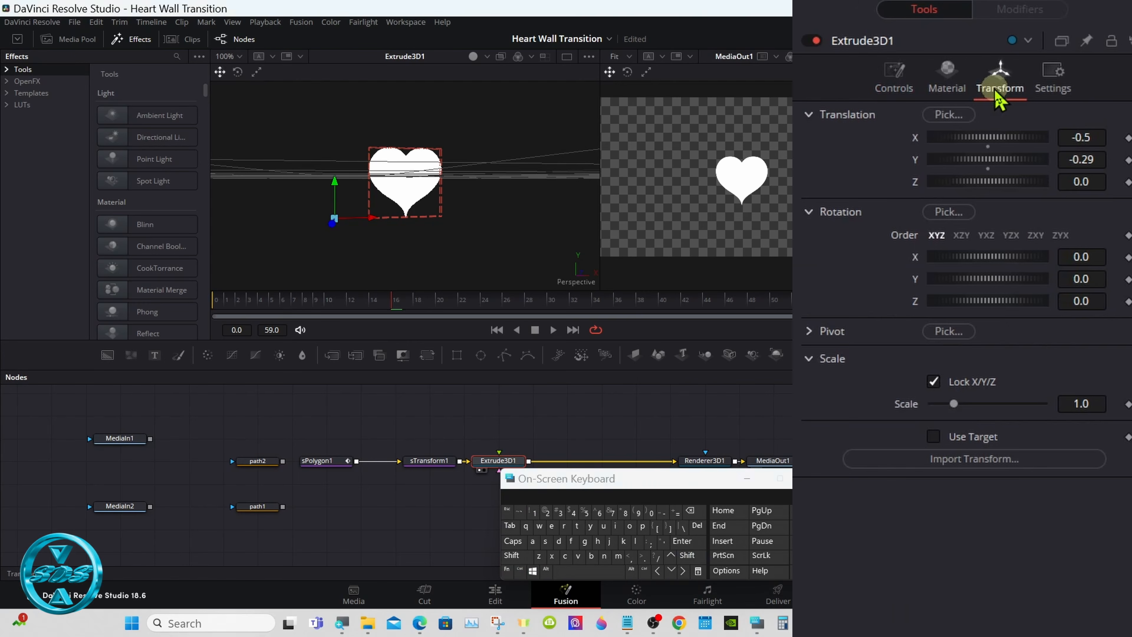
click(808, 332)
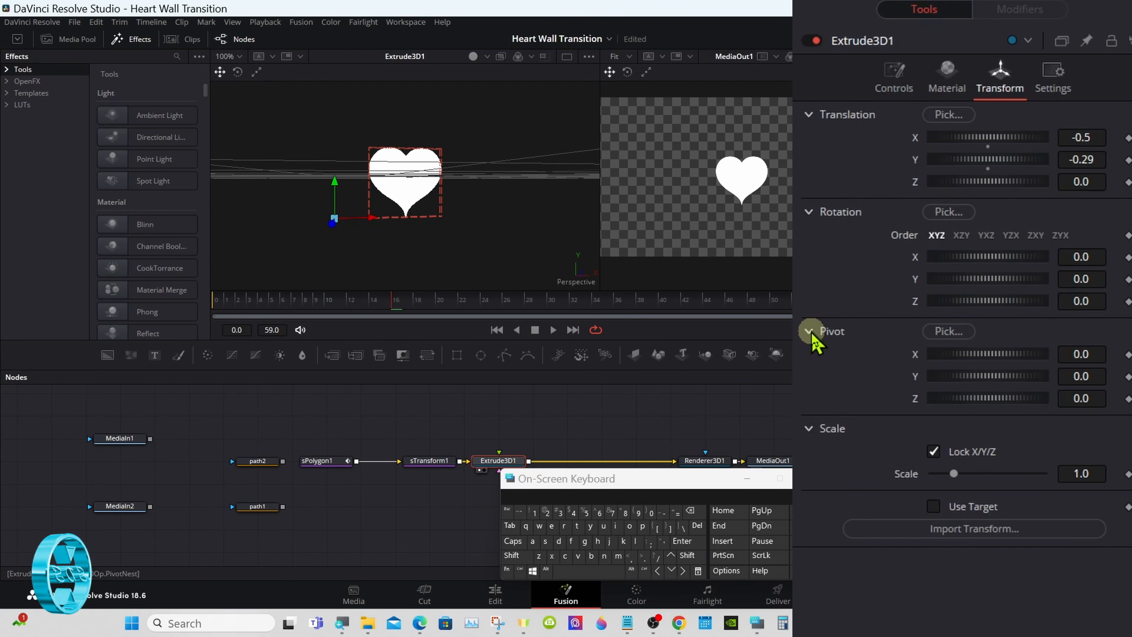
drag(971, 354, 989, 361)
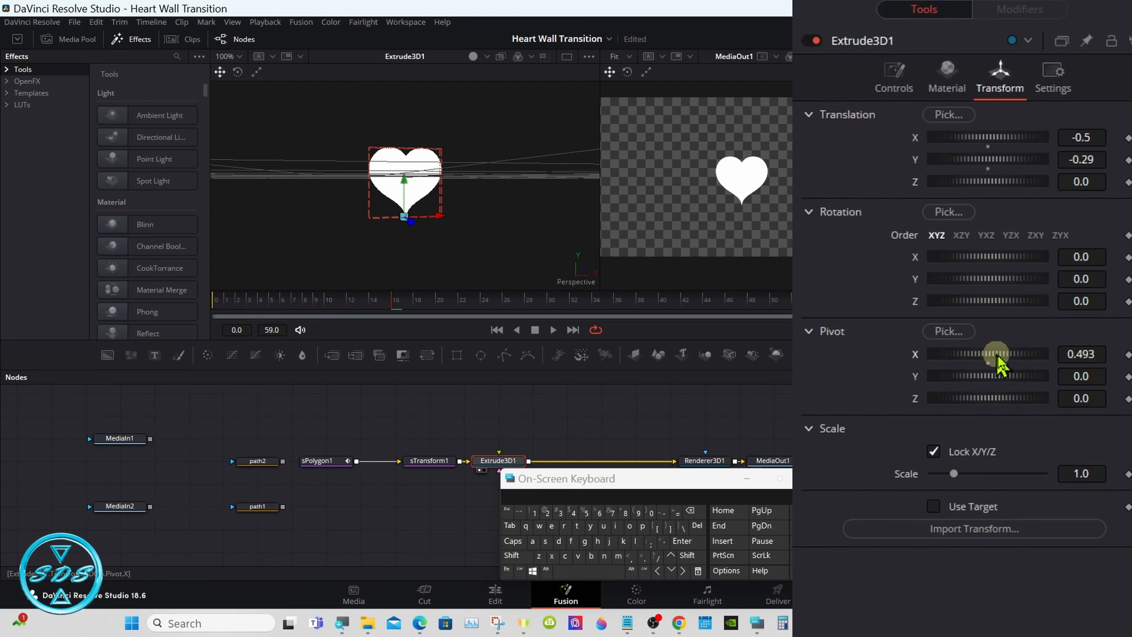
click(1097, 349)
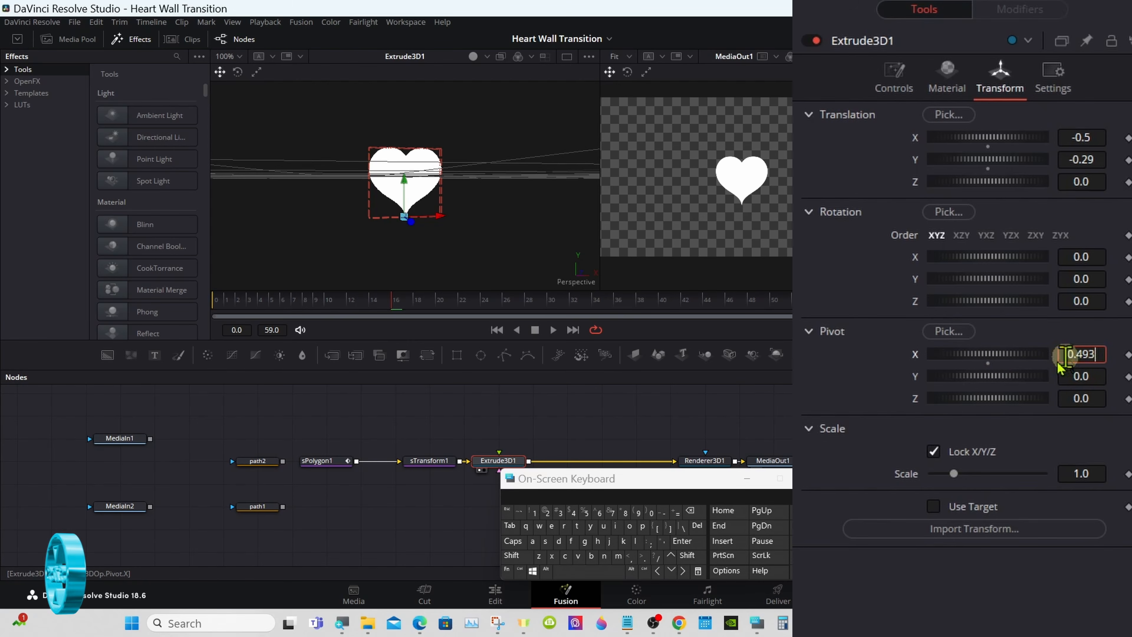
click(694, 512)
click(691, 510)
click(691, 510)
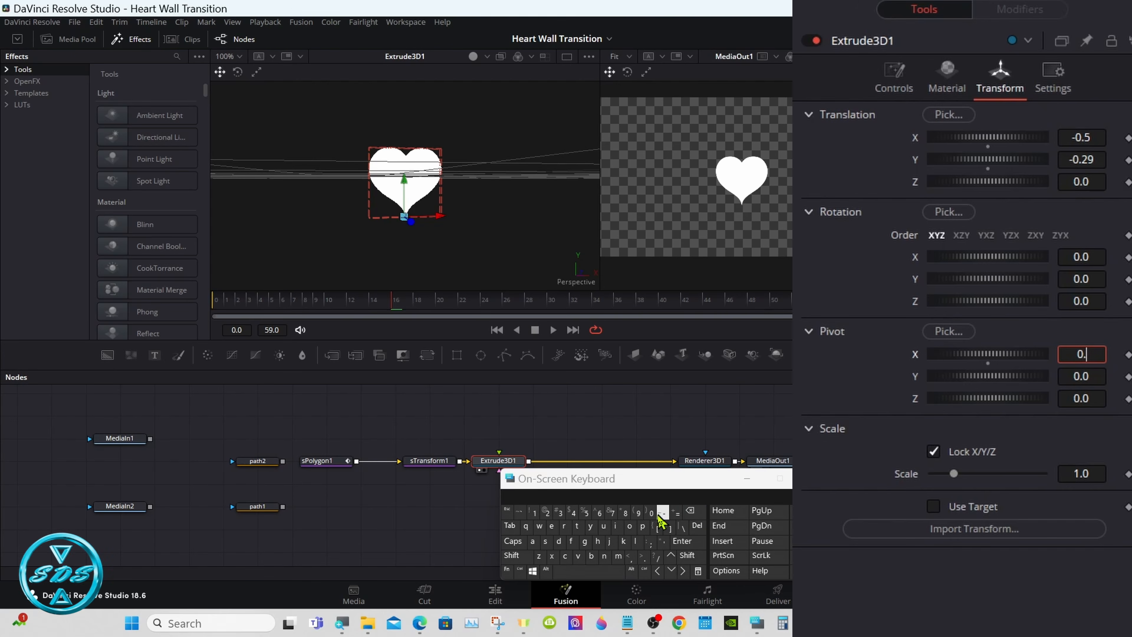
click(585, 512)
click(682, 541)
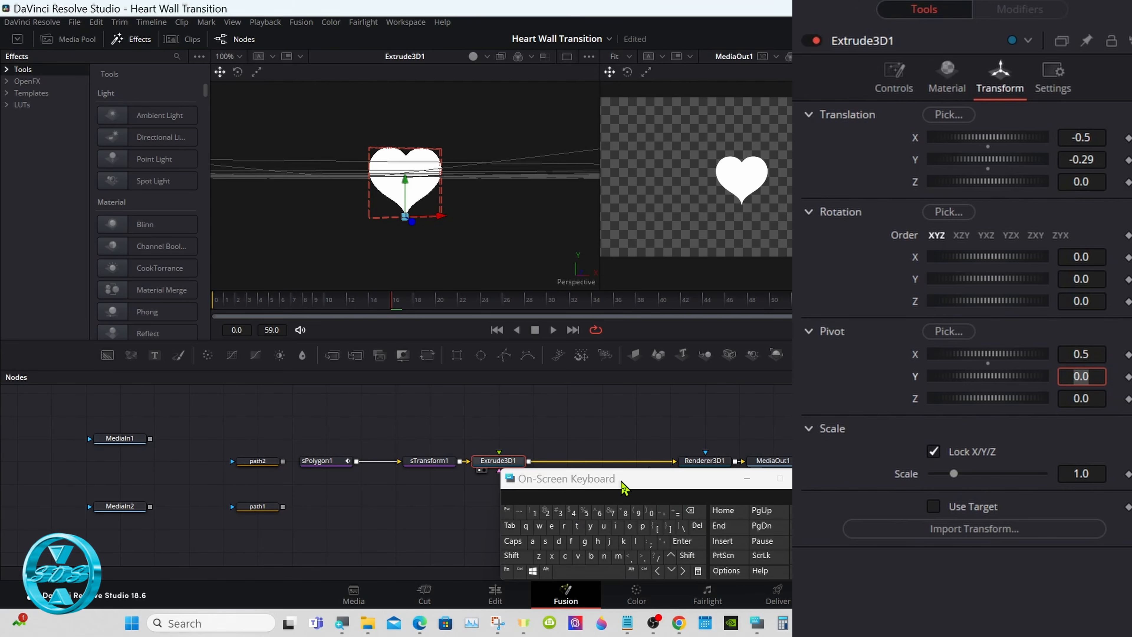
Step: Copy sTransform1 and Extrude3D1 and paste them as instances below the originals, moving the On-Screen Keyboard out of the way
drag(620, 478, 859, 478)
drag(415, 420, 515, 498)
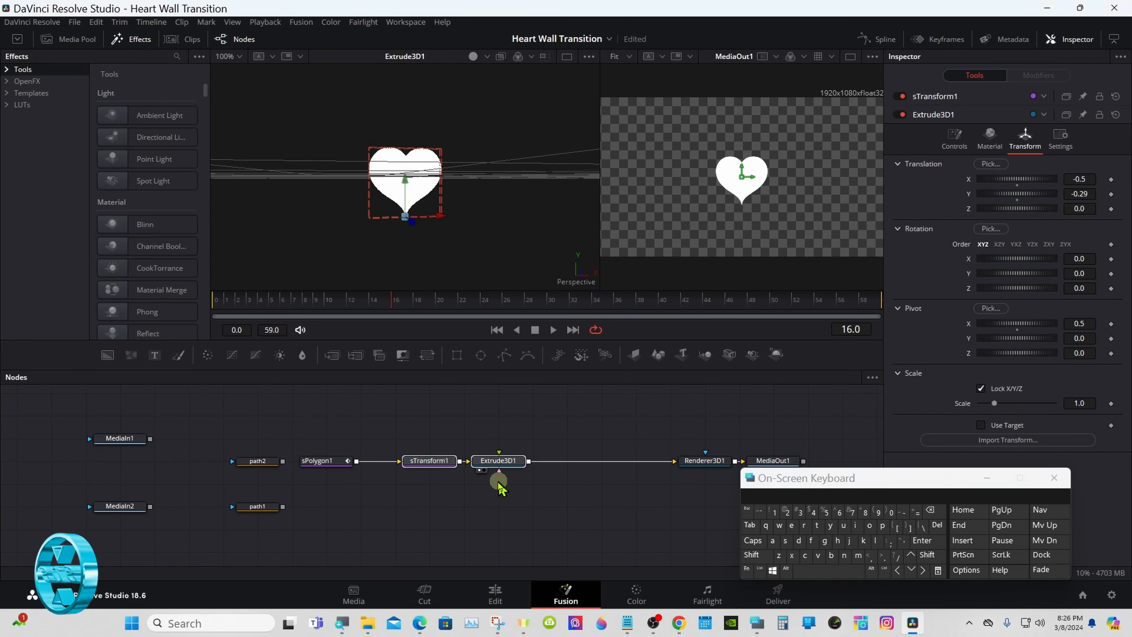
right_click(490, 464)
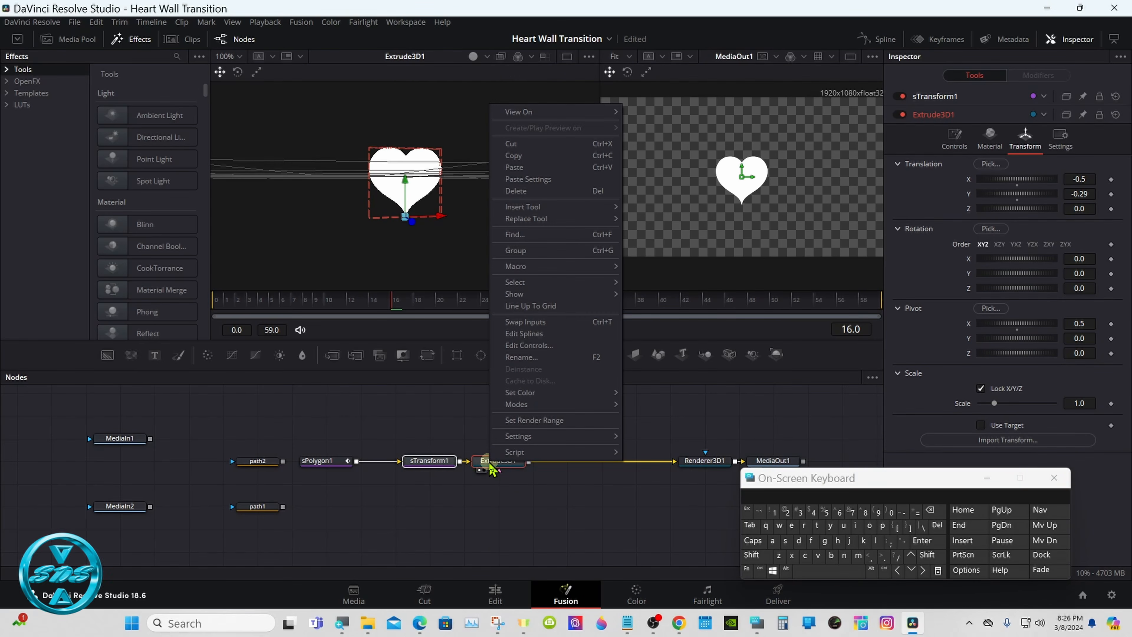
click(527, 159)
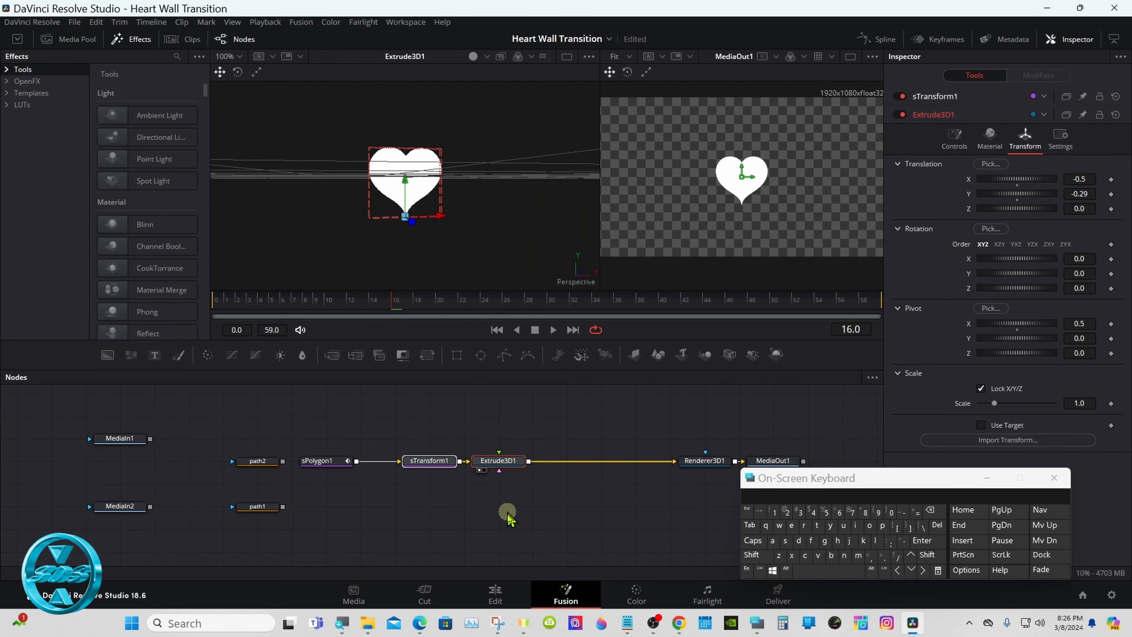
click(504, 542)
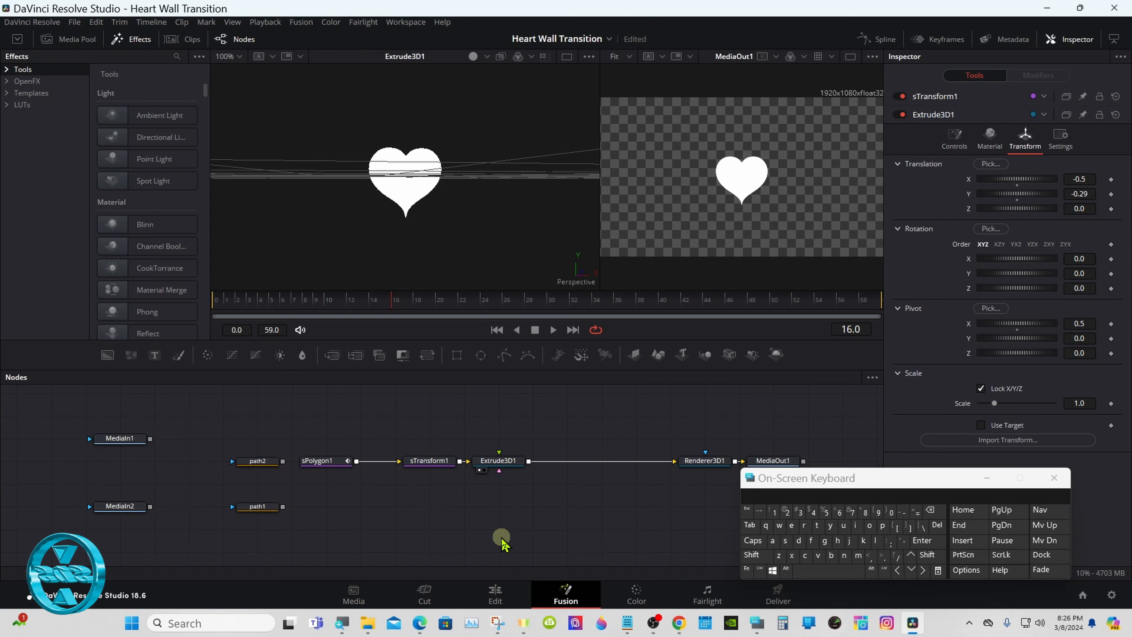
right_click(502, 541)
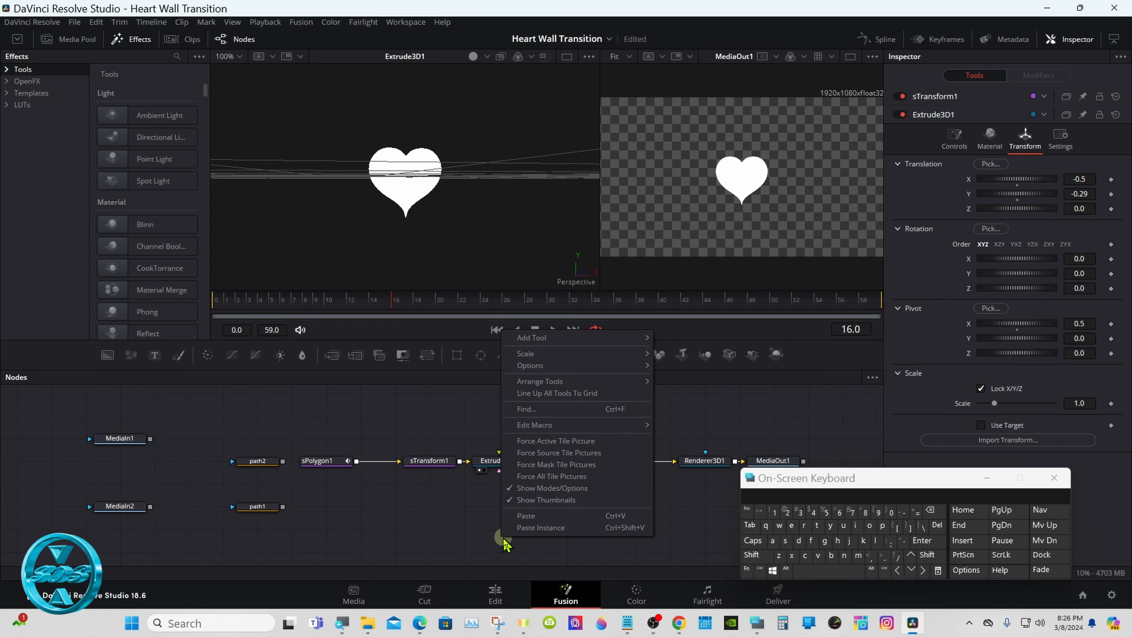
click(528, 529)
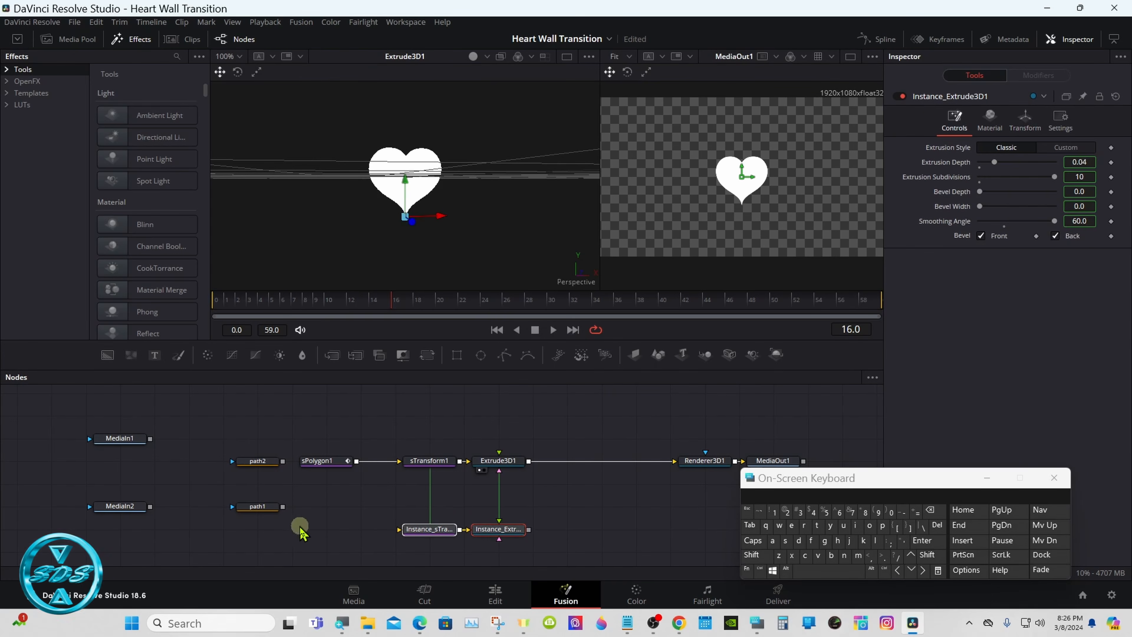
click(346, 527)
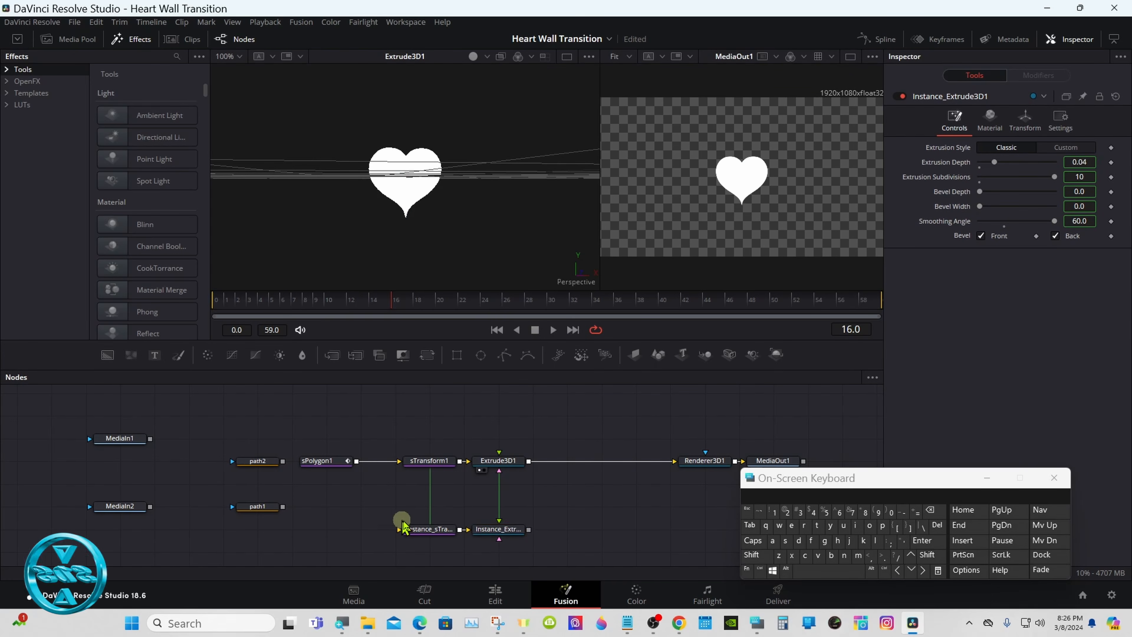
Step: Deinstance the X rotation of Instance_Extrude3D1
click(507, 529)
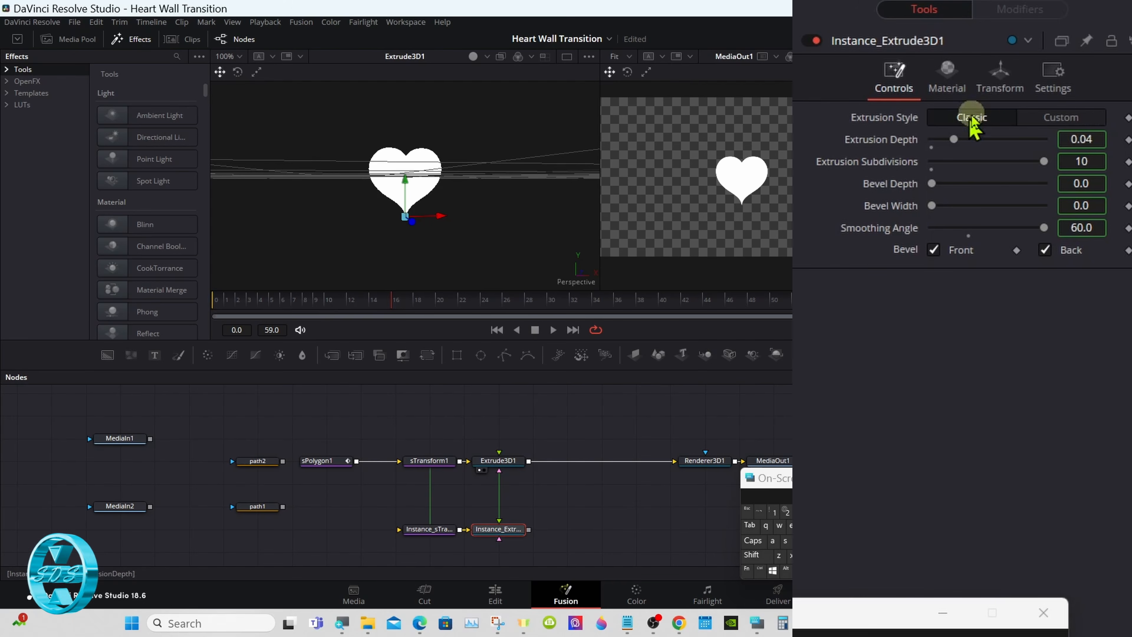
click(1003, 91)
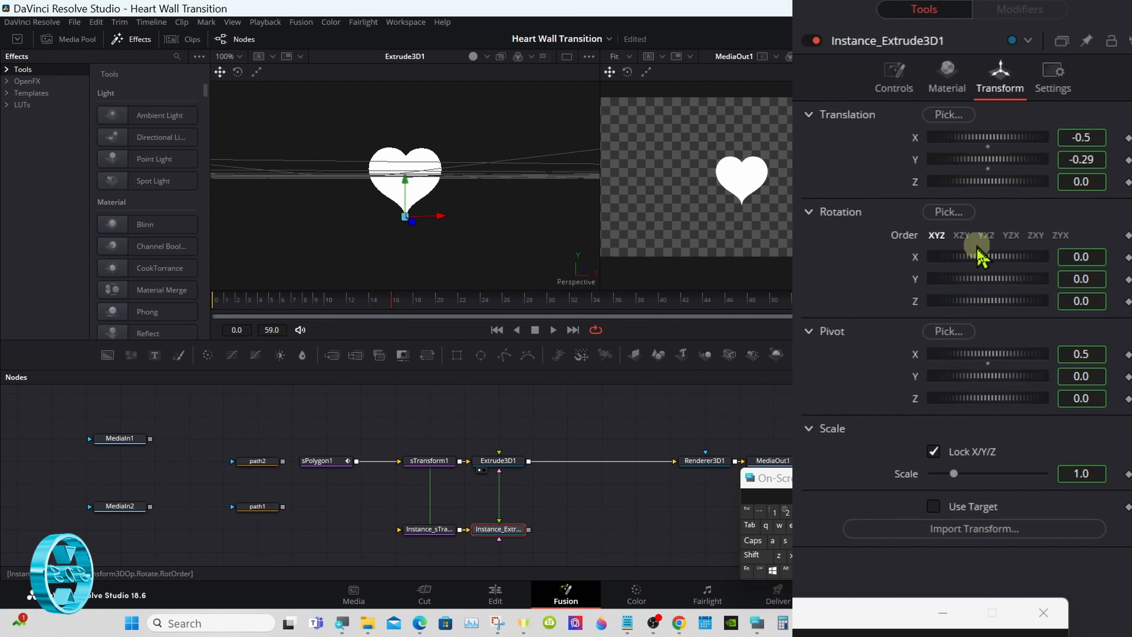
right_click(915, 256)
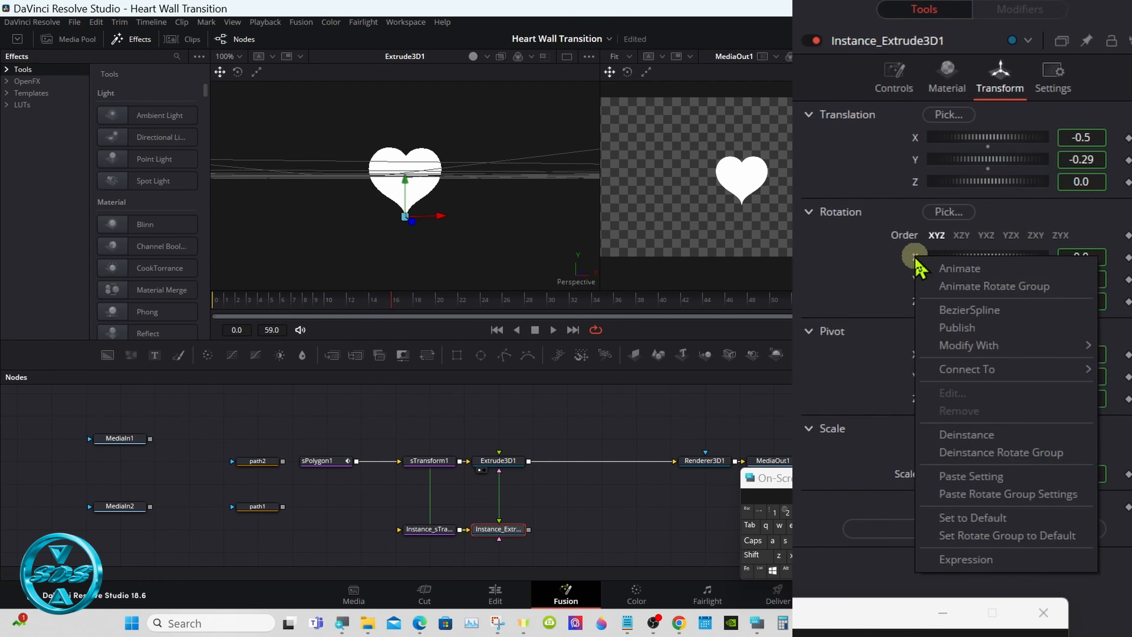
click(960, 433)
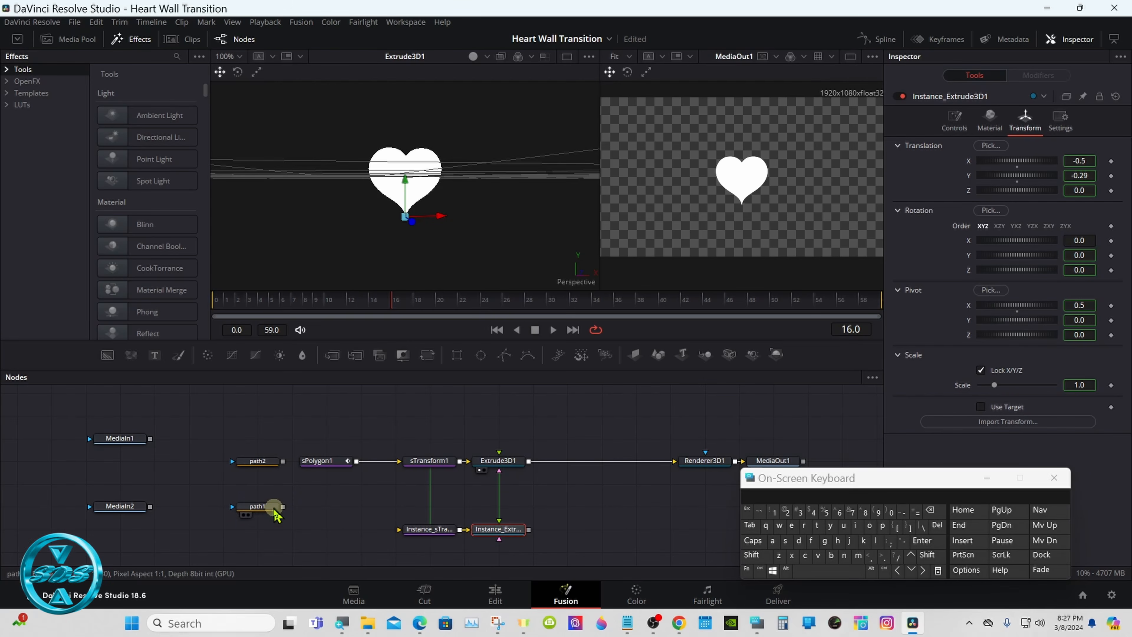
Step: Move path1 level with the instanced nodes and add an sPolygon node beside it
mouse_move(264, 507)
mouse_down()
mouse_move(240, 530)
mouse_move(252, 525)
mouse_up()
click(295, 497)
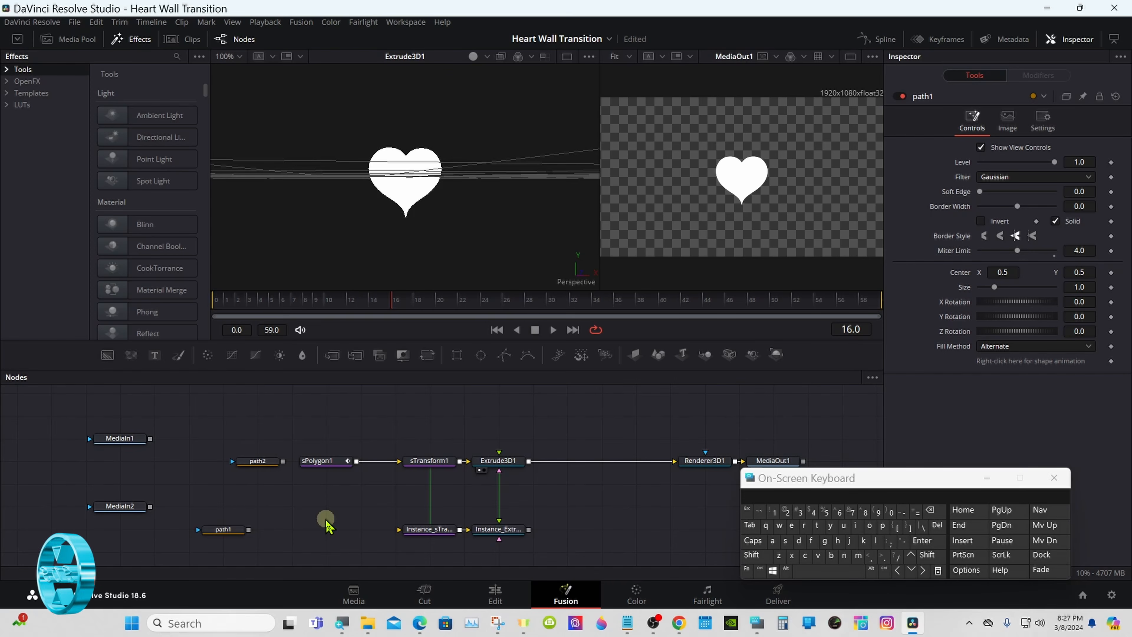
click(753, 554)
click(812, 571)
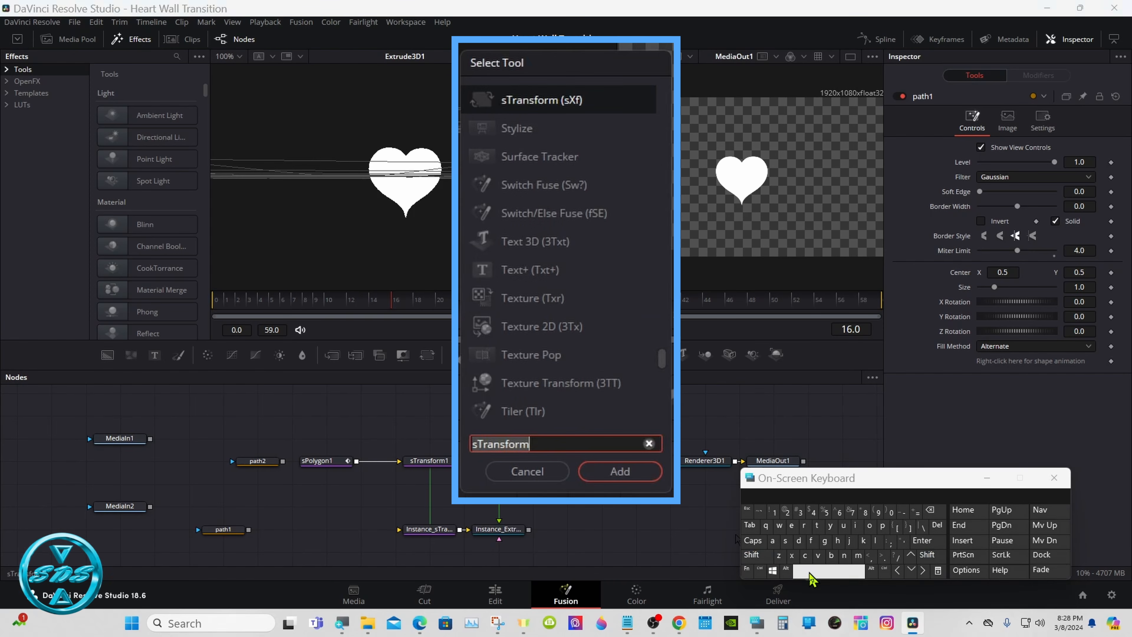
click(785, 540)
click(882, 525)
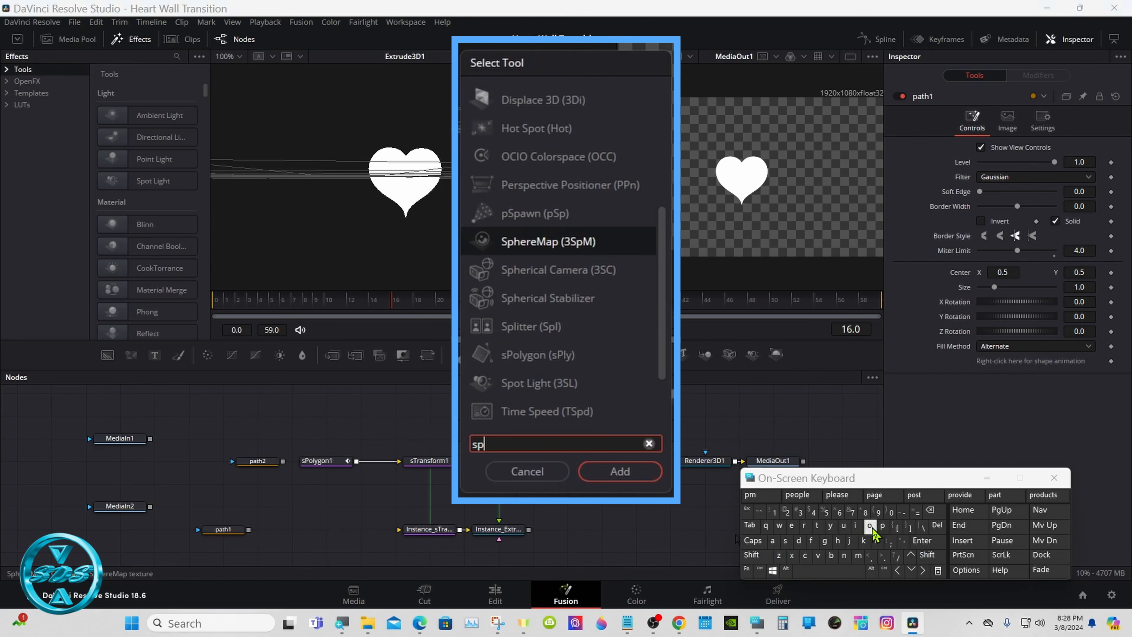
click(870, 527)
click(536, 147)
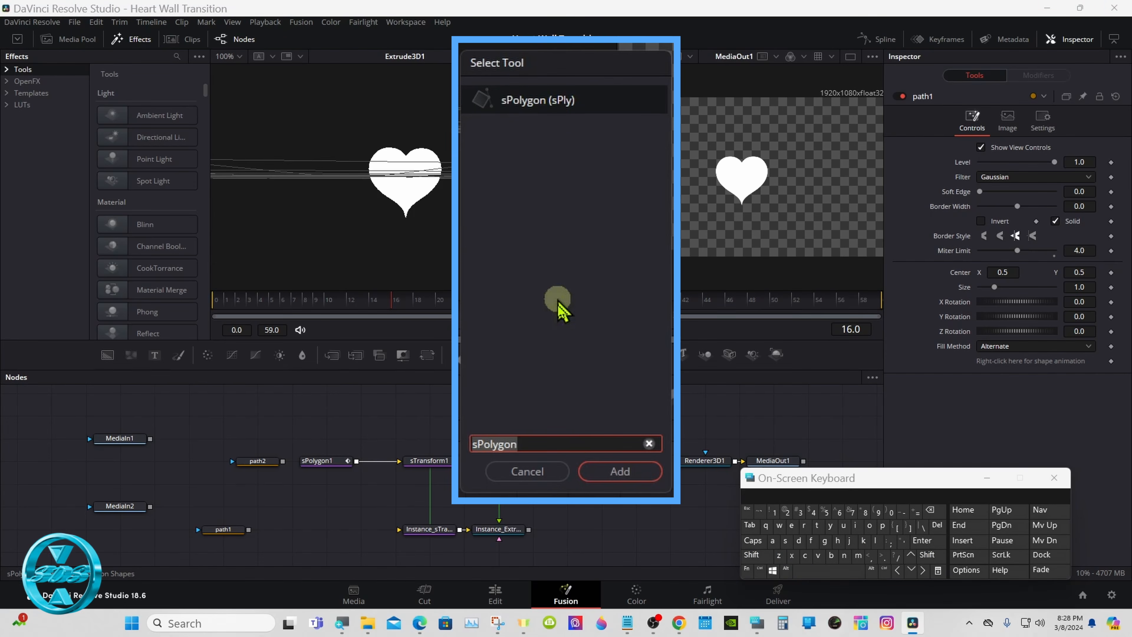
click(591, 471)
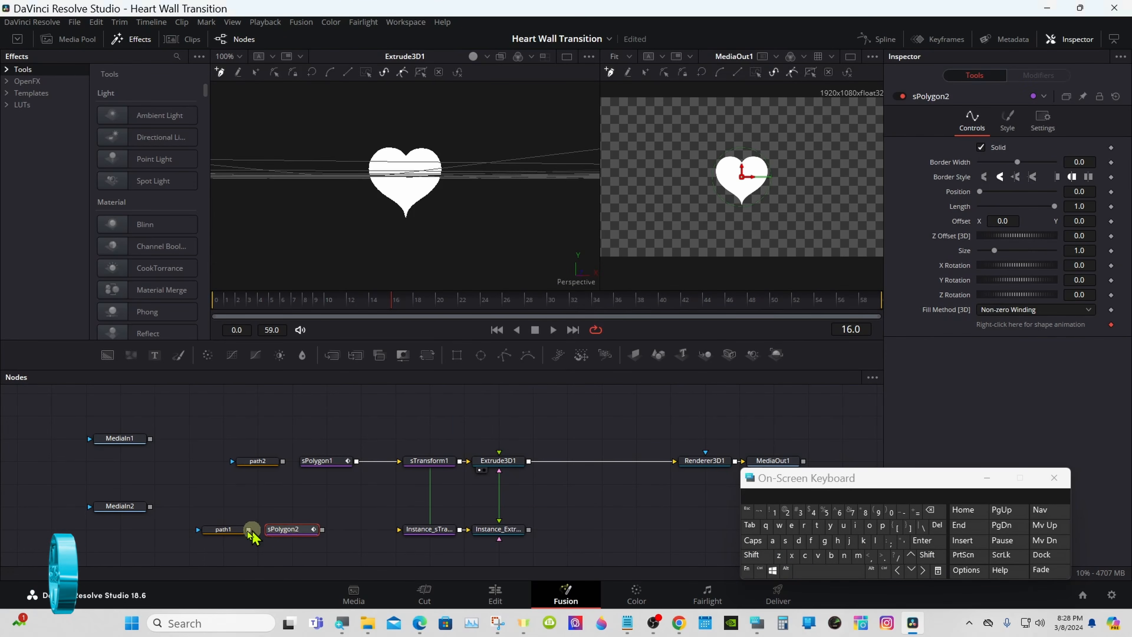
Step: Show path1 in the viewer that holds Extrude3D1 and zoom that viewer out one level
click(213, 531)
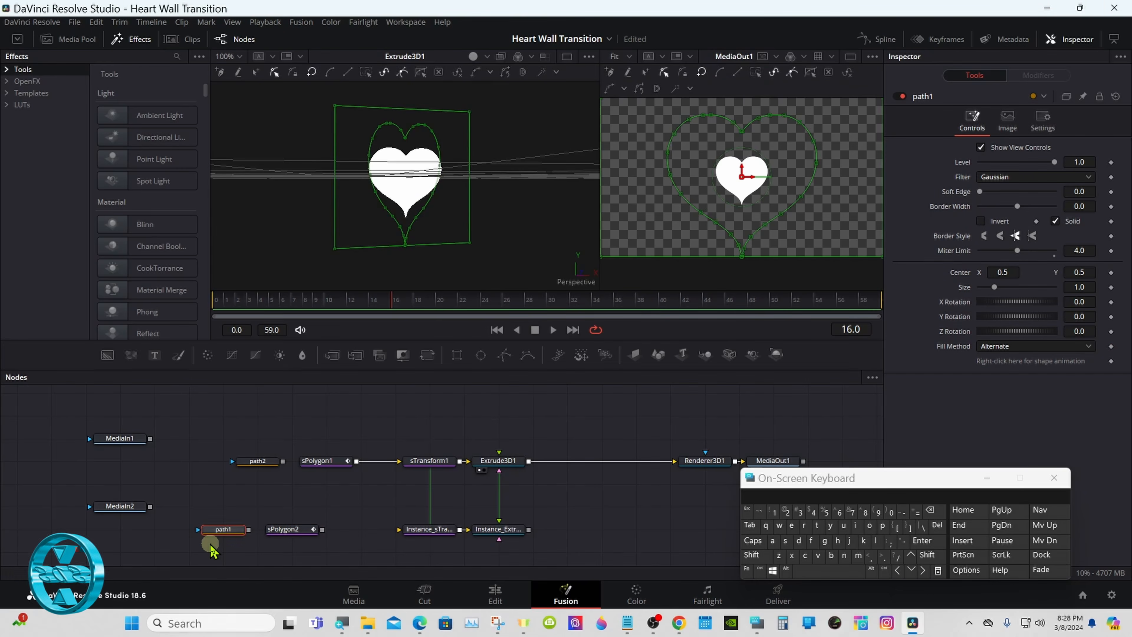
drag(212, 535, 298, 223)
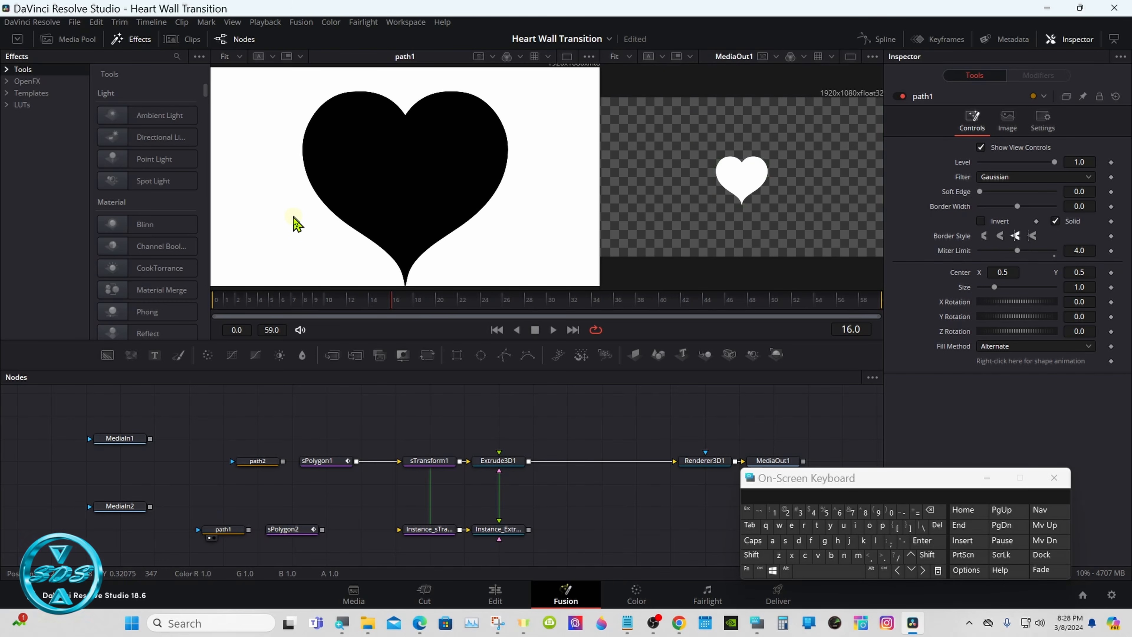
right_click(294, 224)
mouse_move(348, 227)
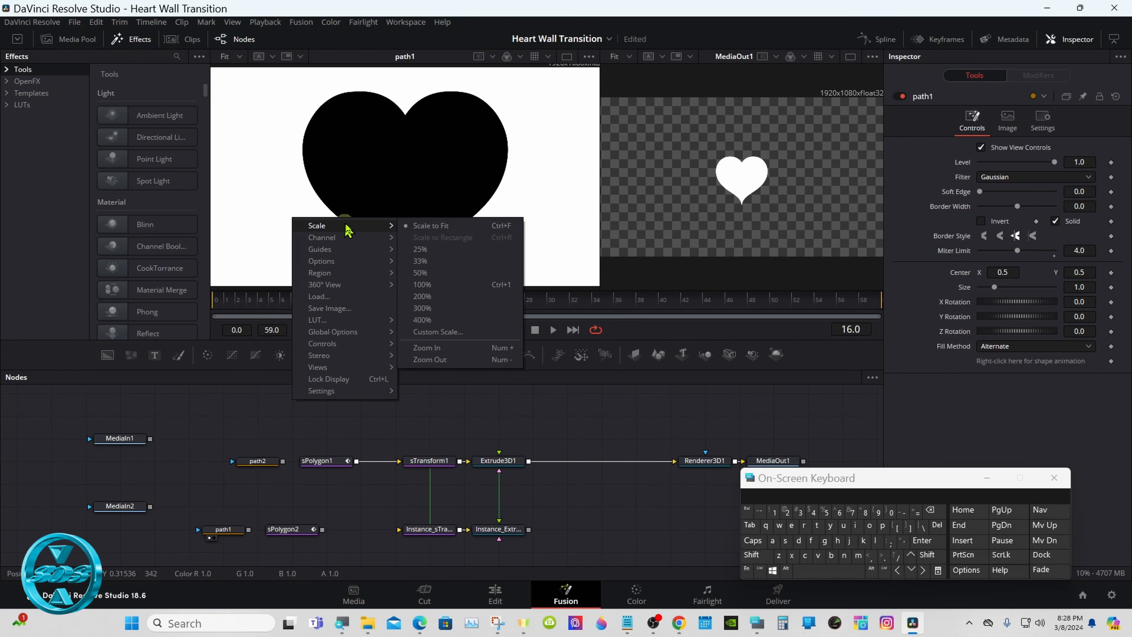
click(426, 359)
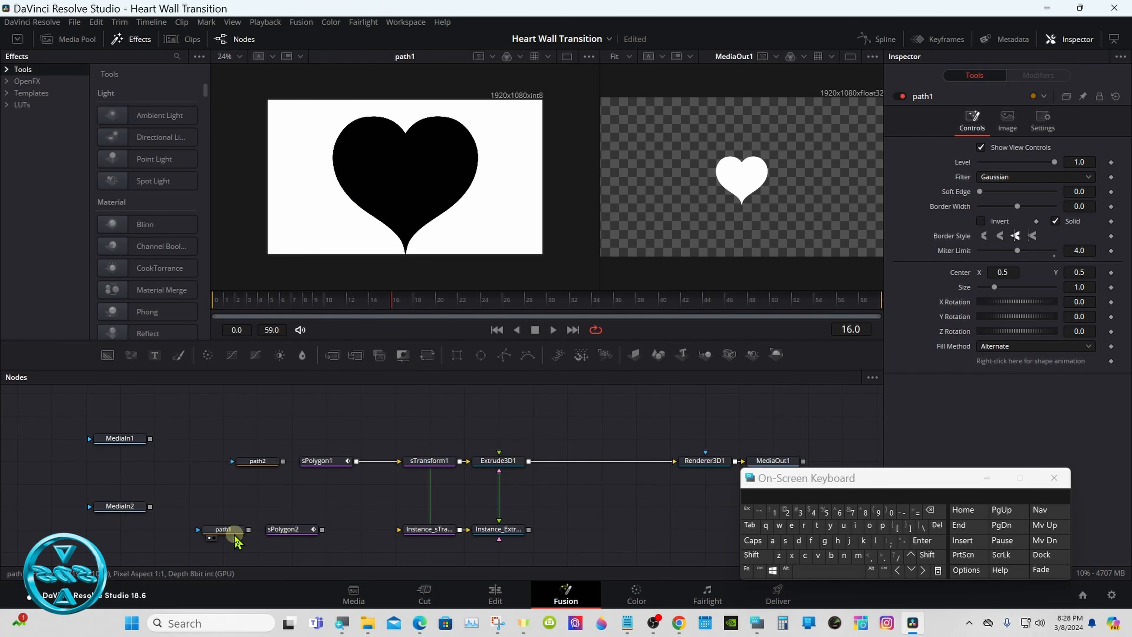
Step: Select all of path1's points, including the outer frame, and copy its polyline, enlarging the viewer area for room
click(227, 531)
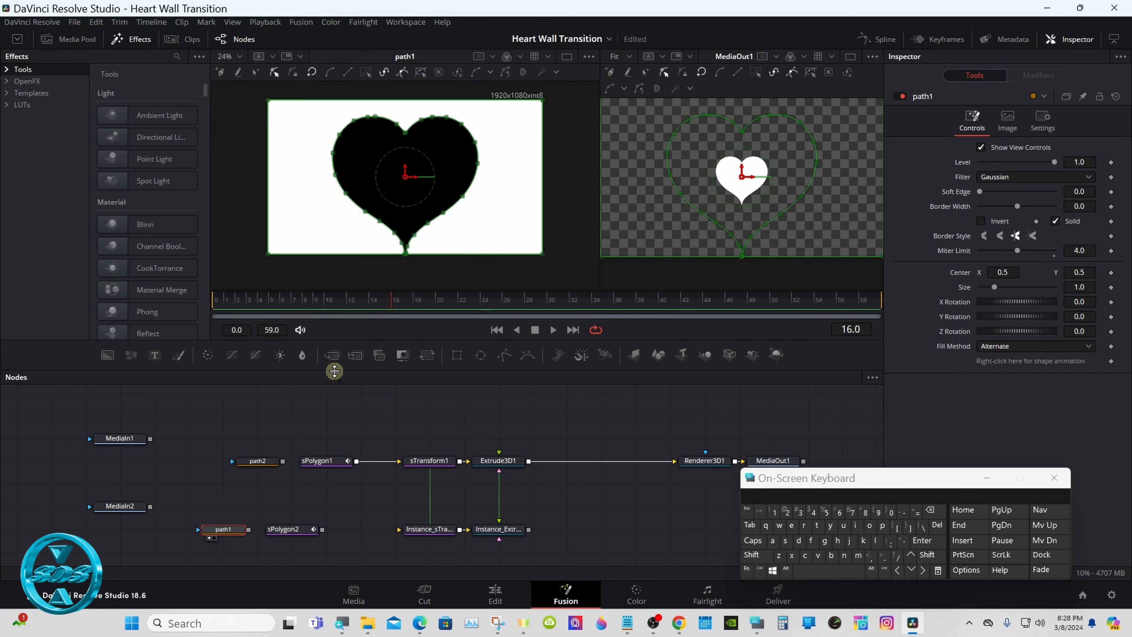
drag(334, 370, 334, 404)
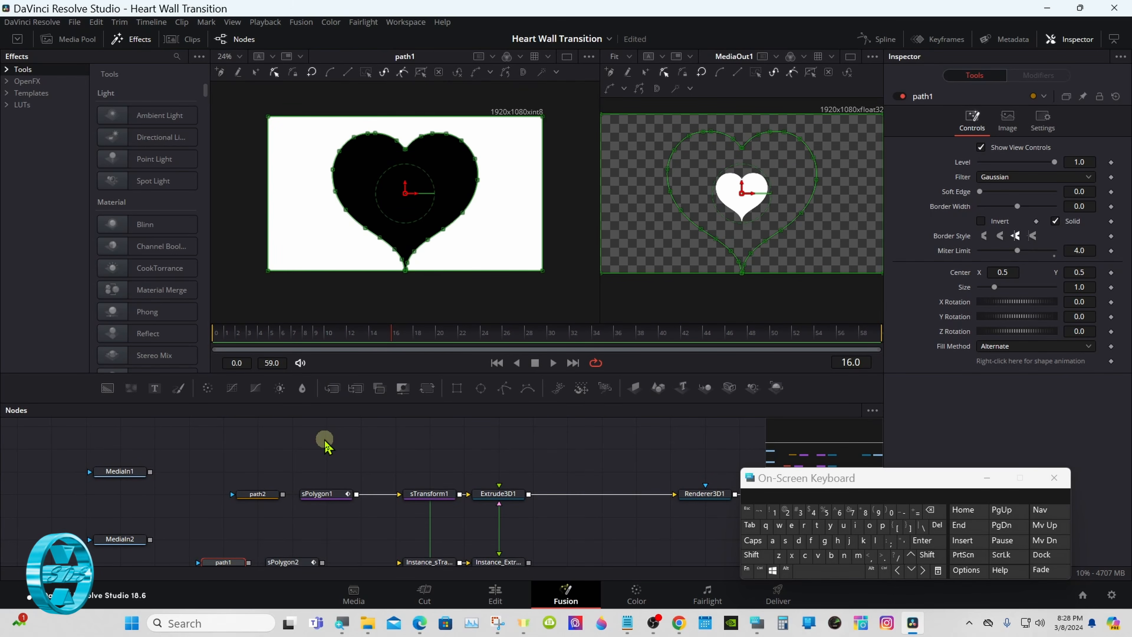
drag(250, 96, 555, 301)
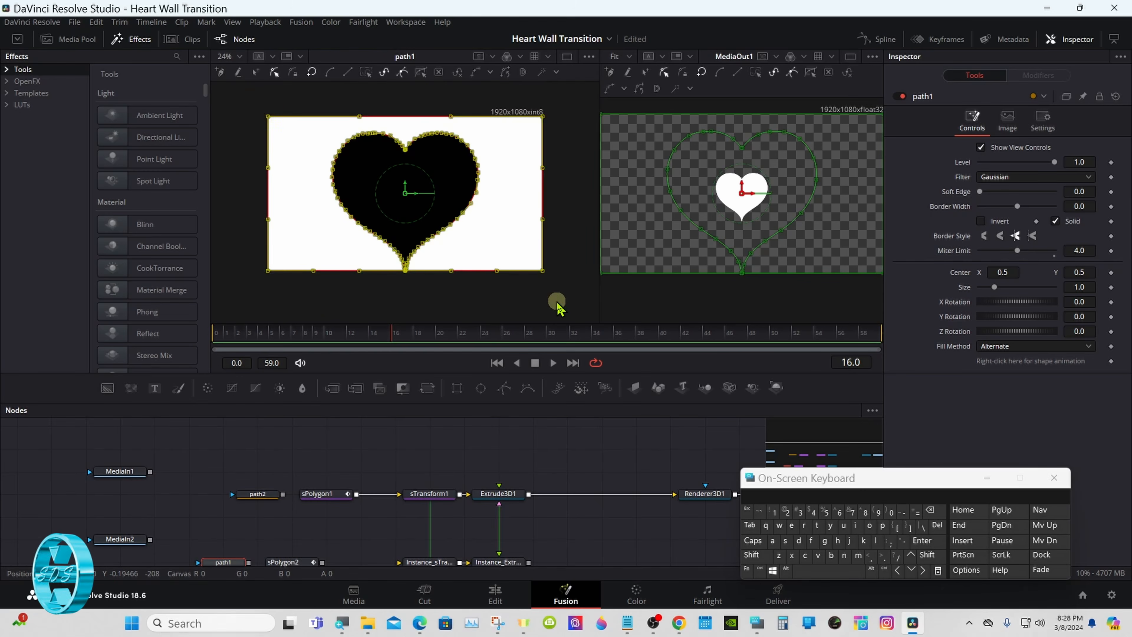
right_click(543, 278)
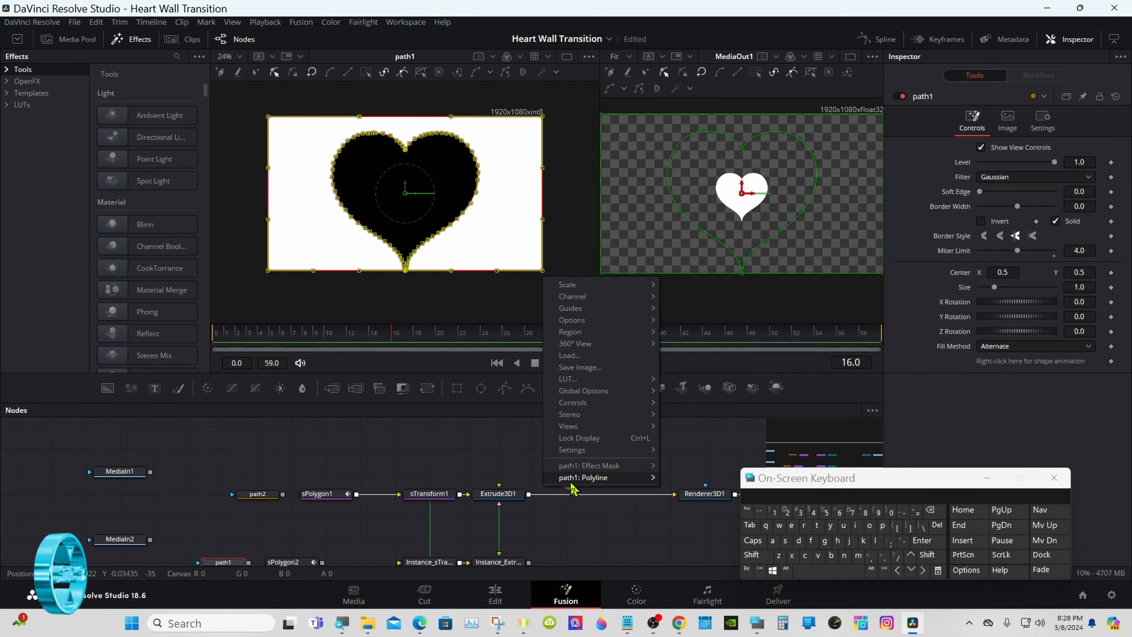
mouse_move(574, 481)
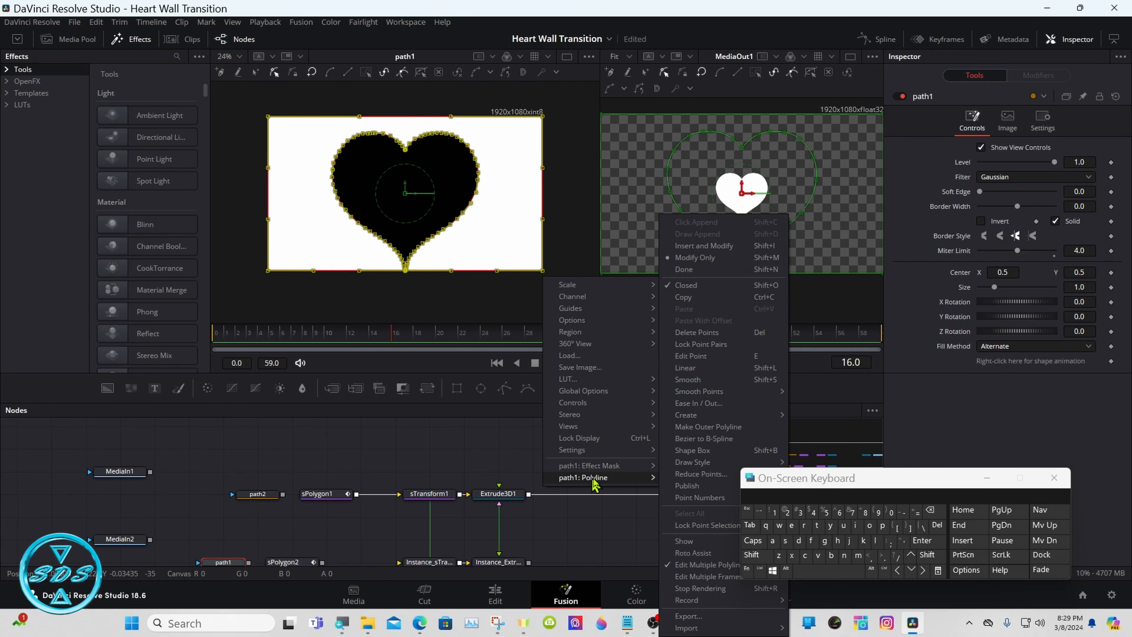
click(688, 298)
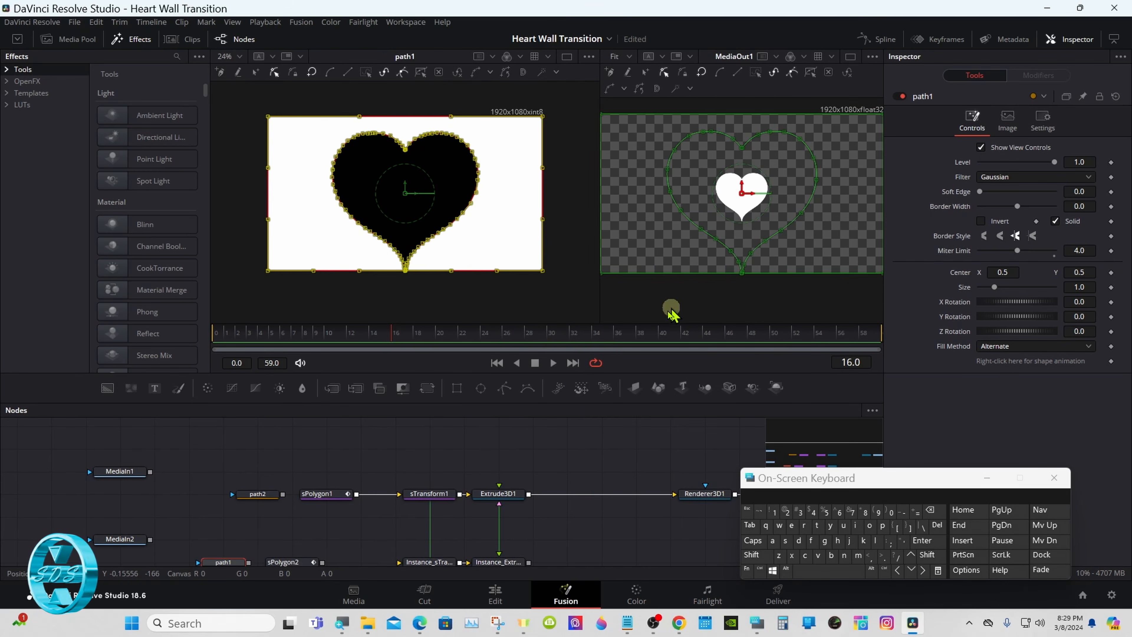
Step: Paste the copied heart polyline into sPolygon2 and connect its output to the instanced sTransform node
click(285, 563)
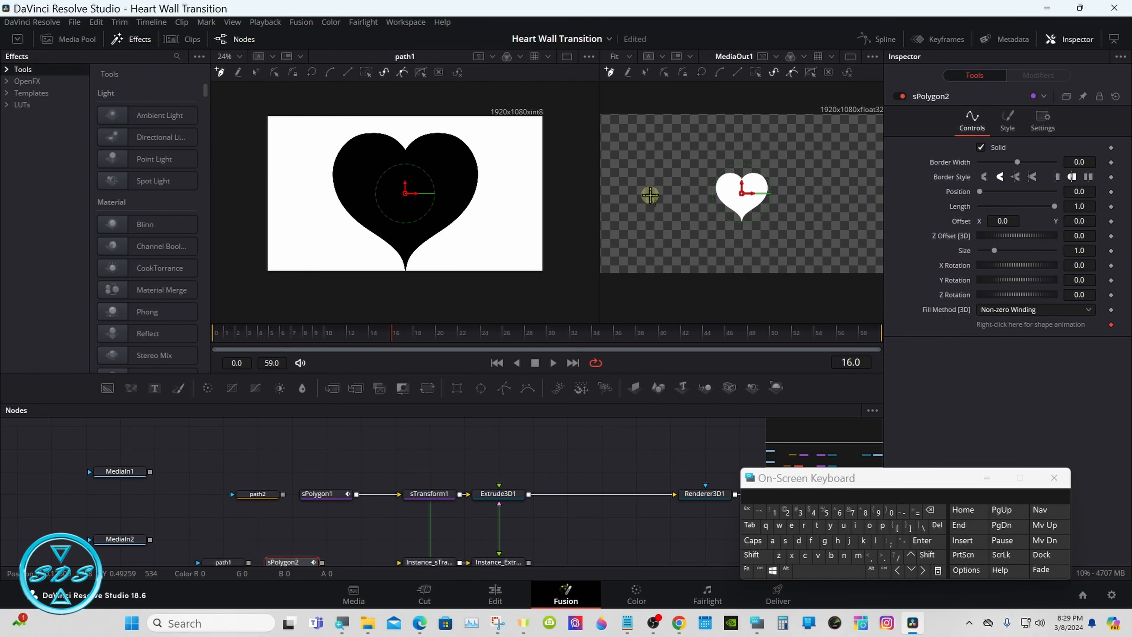
right_click(649, 195)
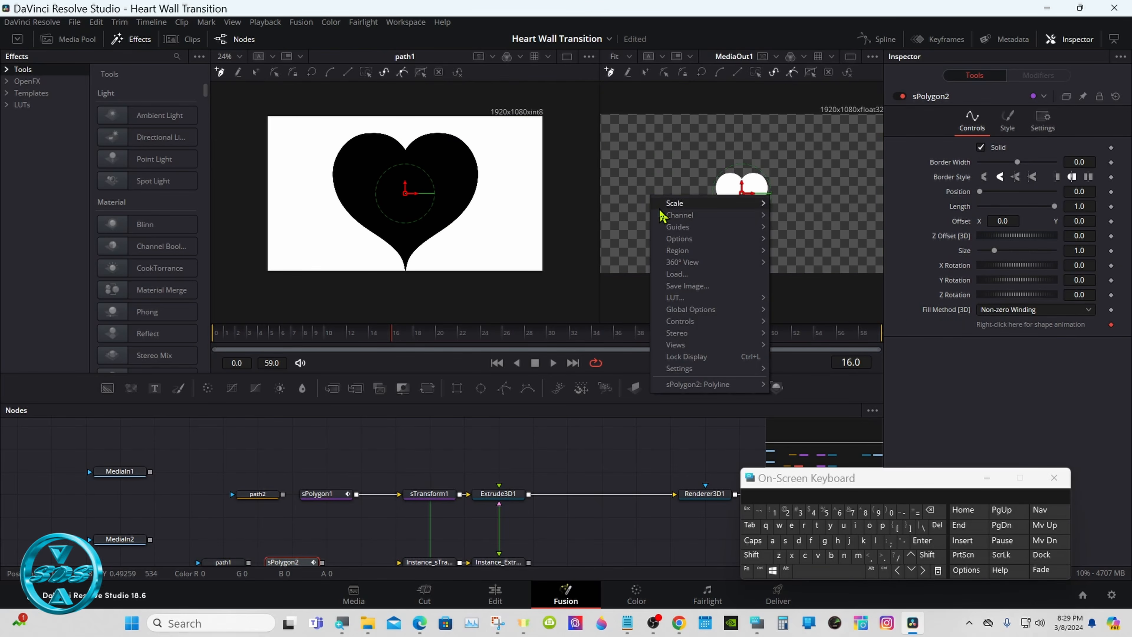
mouse_move(698, 393)
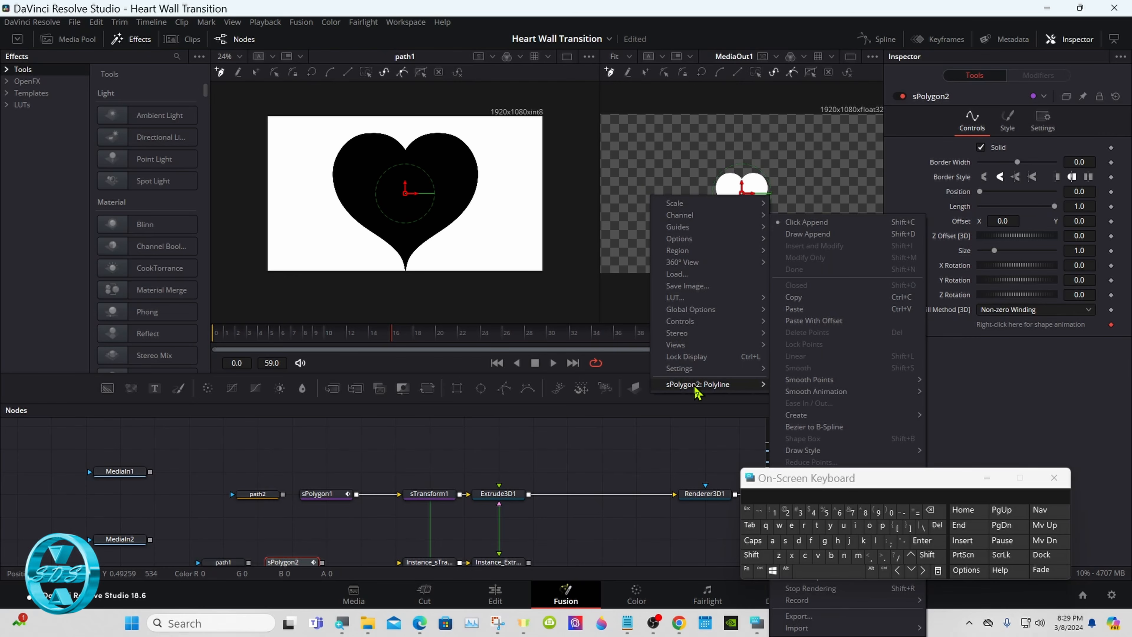
click(806, 312)
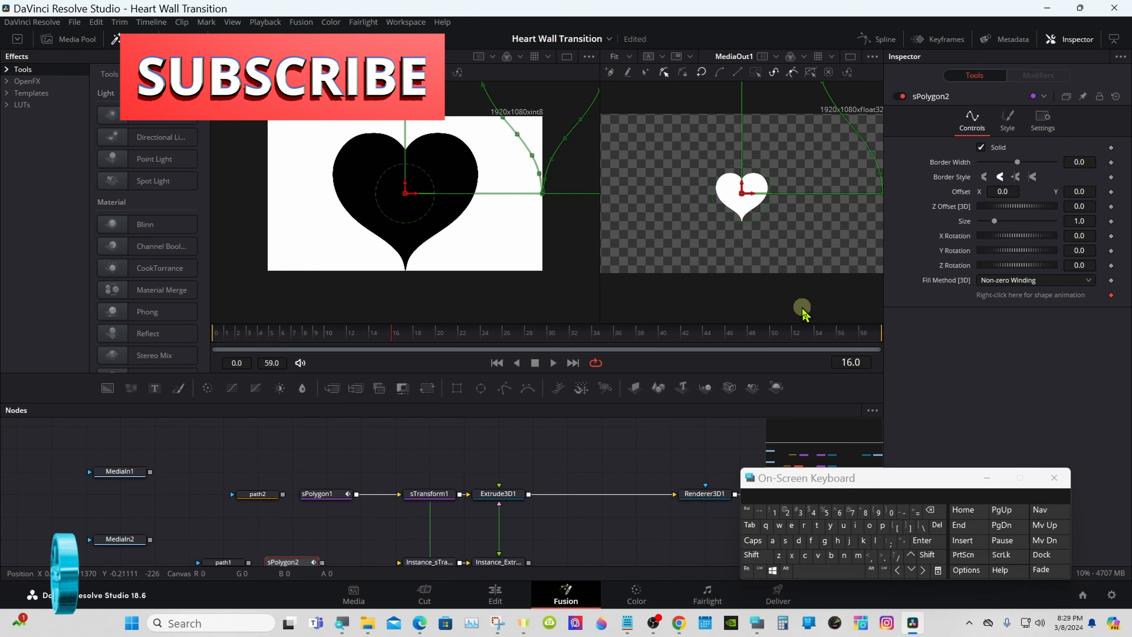
drag(545, 399, 547, 354)
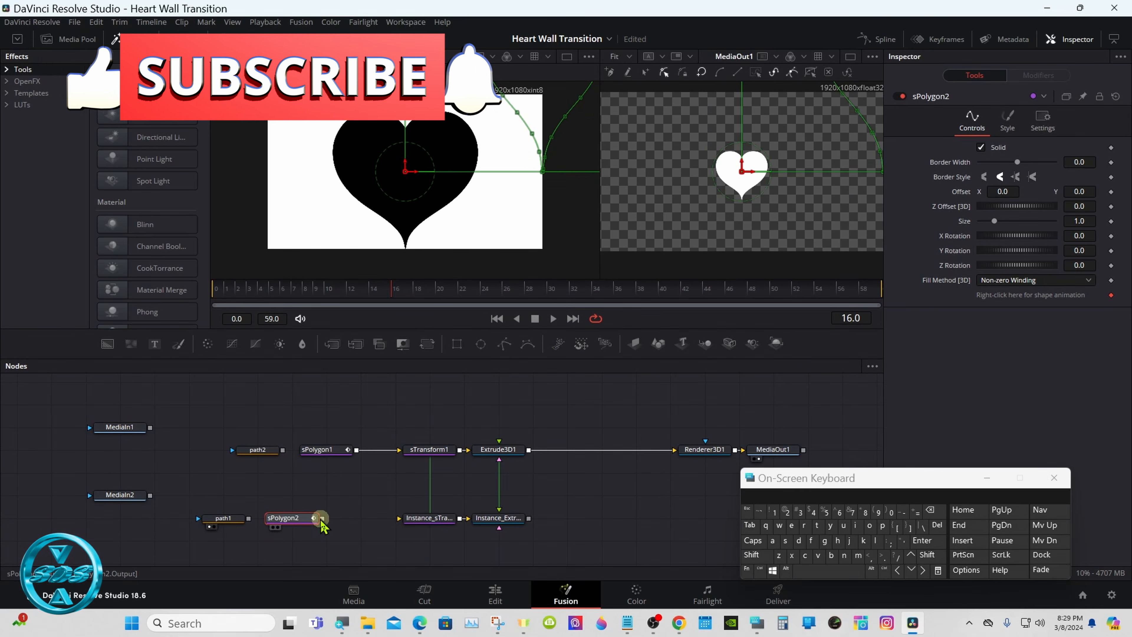
drag(323, 518, 400, 518)
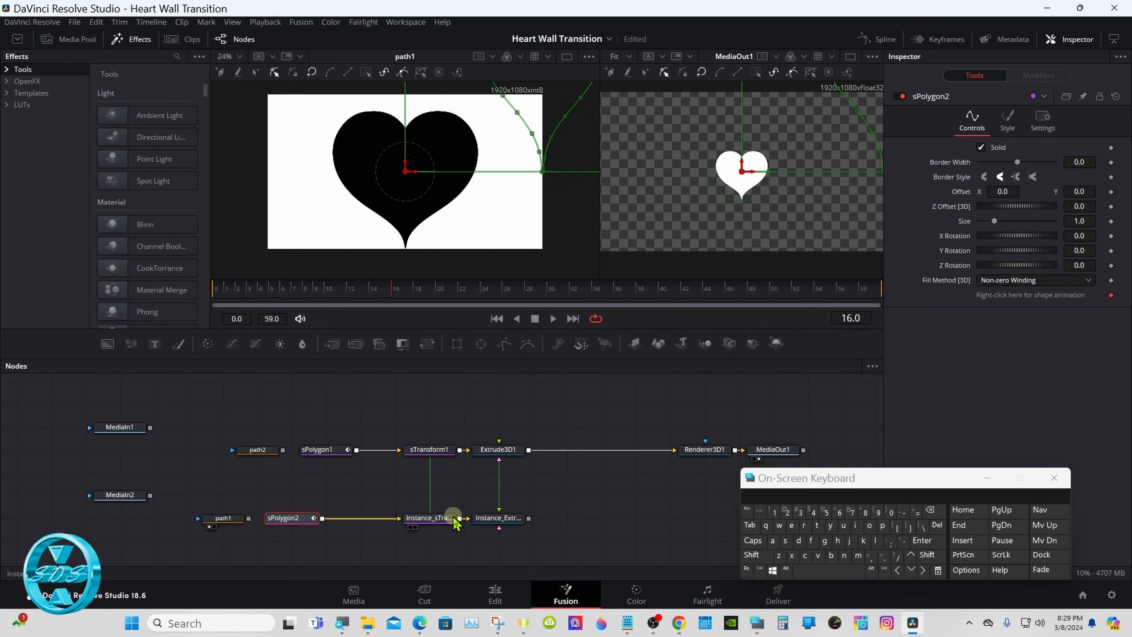
Step: Insert a Merge 3D node between Extrude3D1 and Renderer3D1, and select Instance_Extrude3D1
click(504, 450)
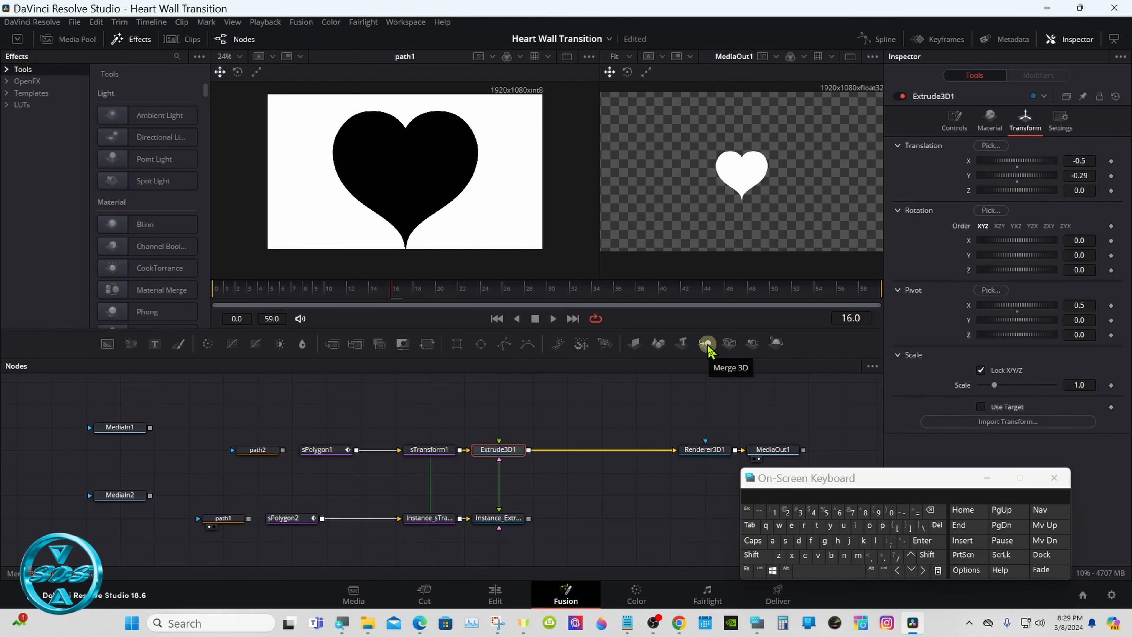
click(708, 344)
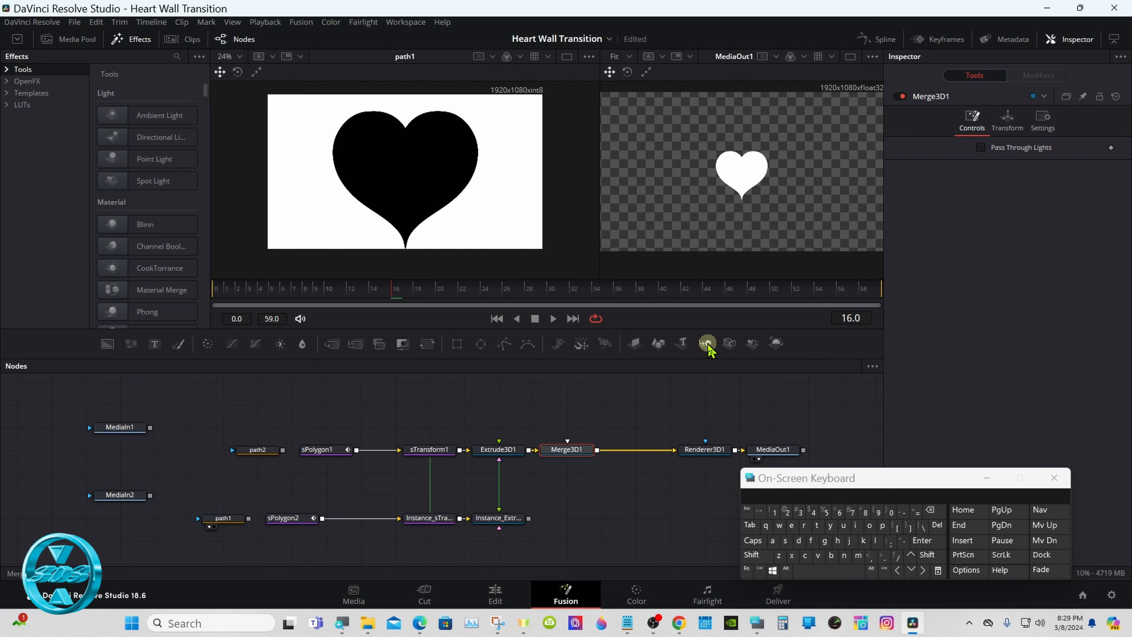
click(514, 519)
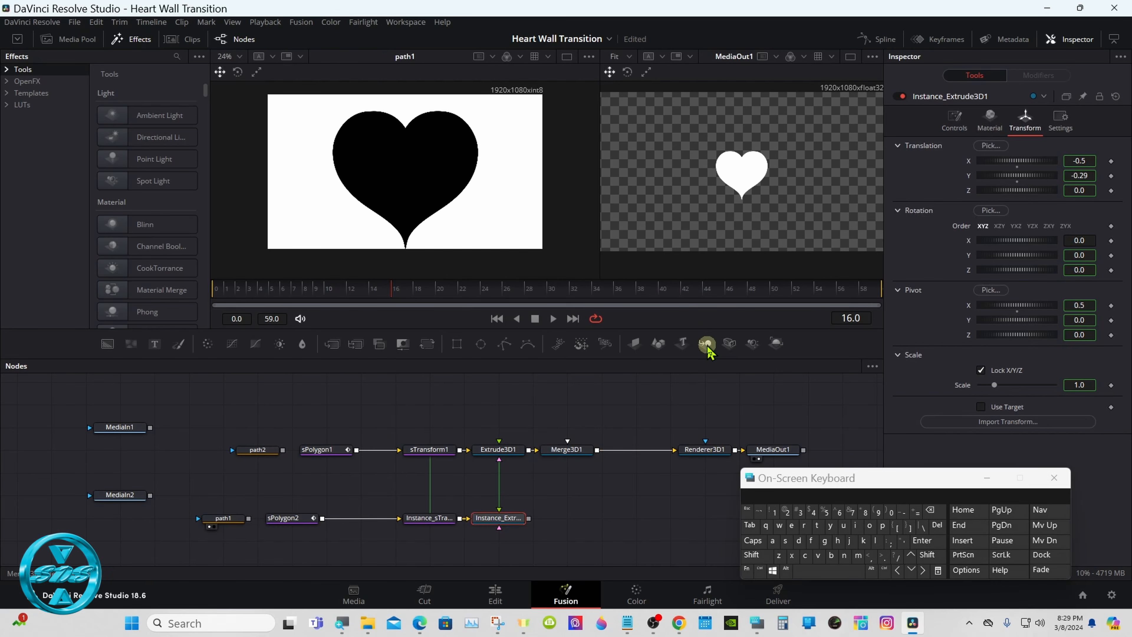
Step: Add a Merge 3D node after Instance_Extrude3D1 and insert a Transform 3D node between Merge3D1 and Renderer3D1
click(707, 344)
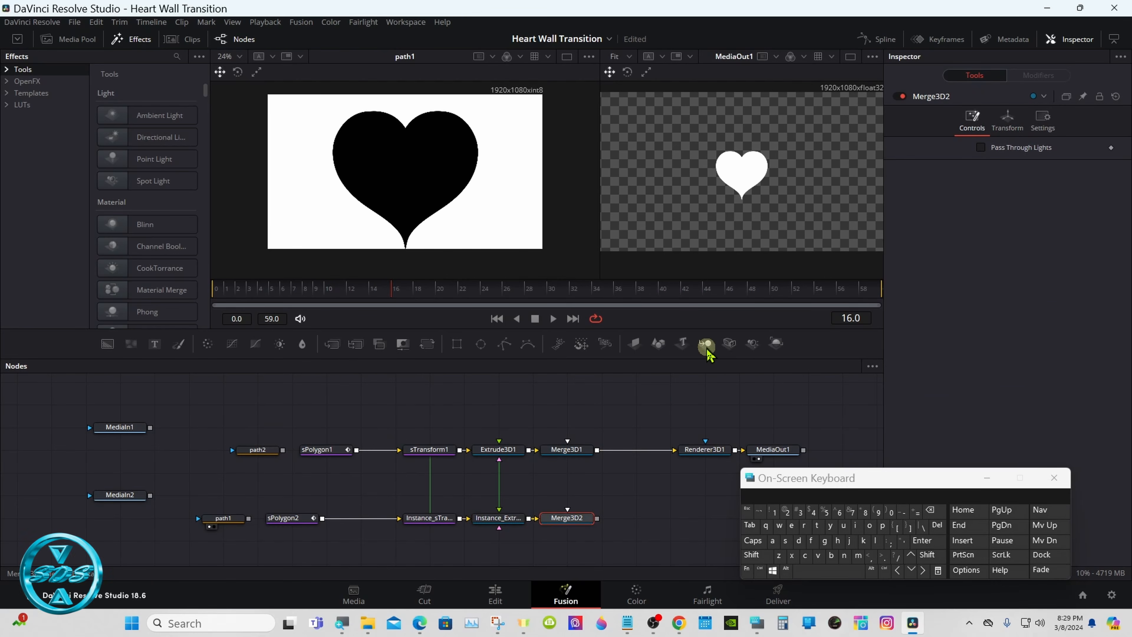
click(577, 451)
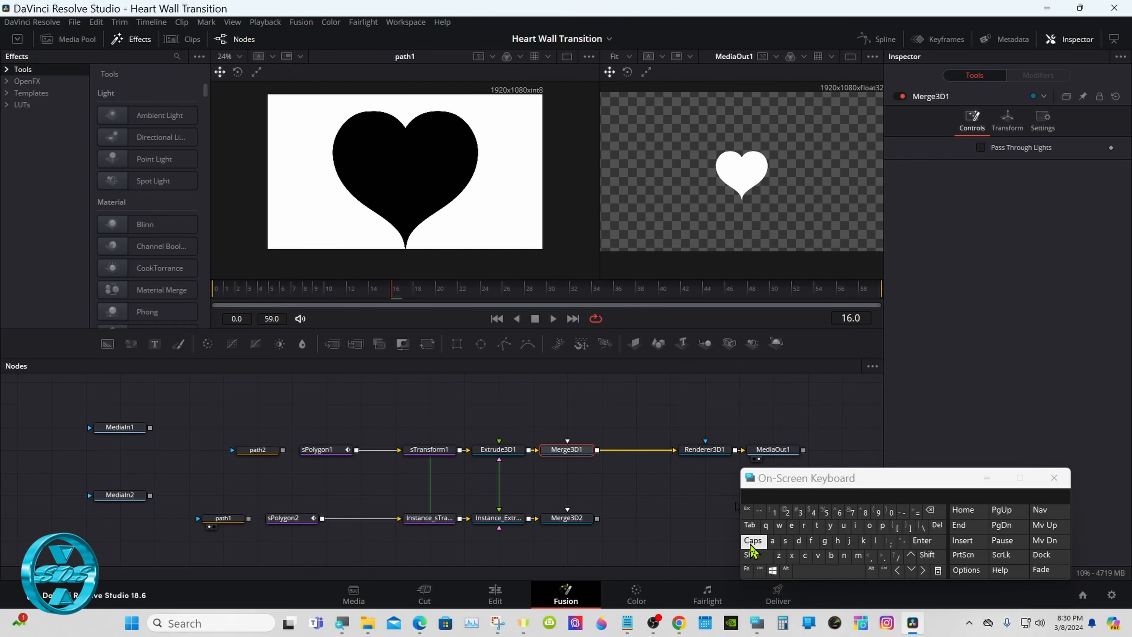
click(753, 555)
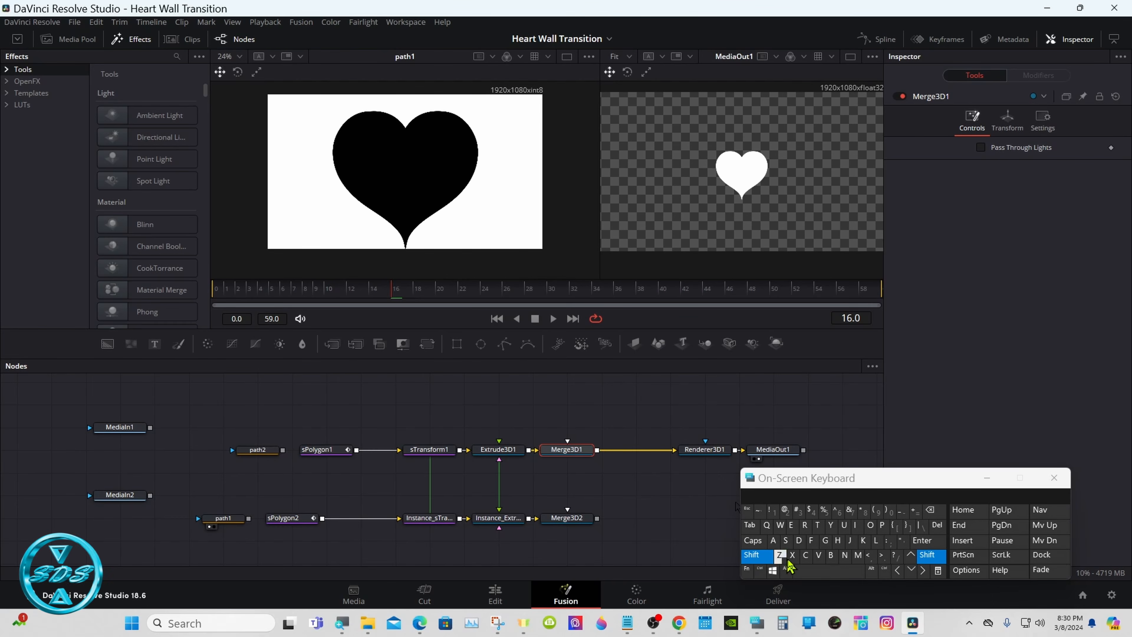
click(832, 574)
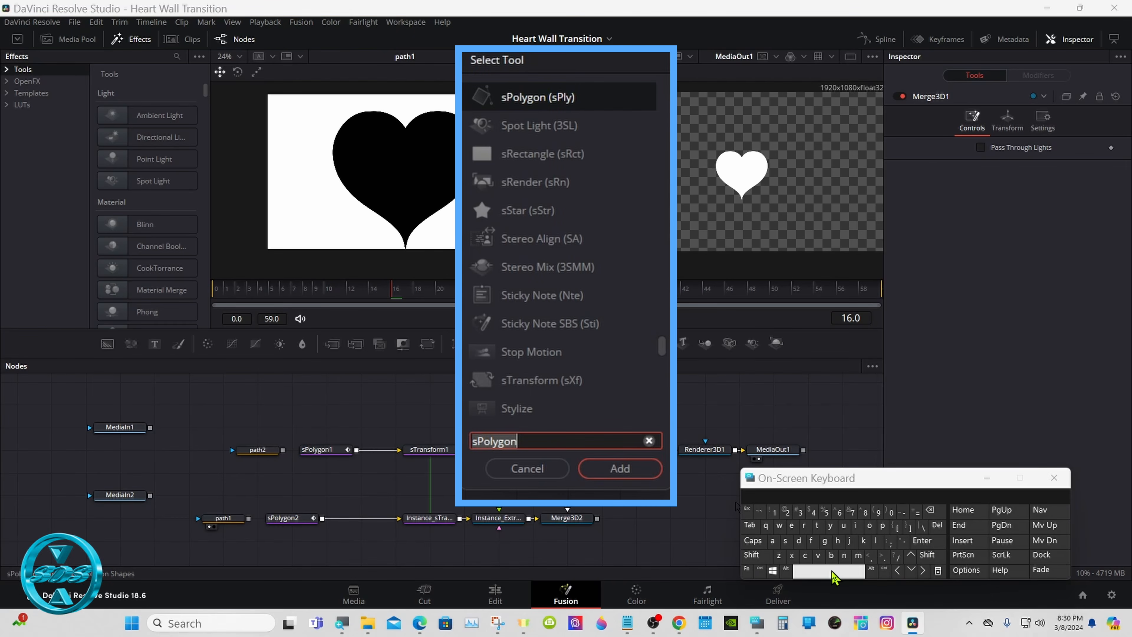
click(816, 525)
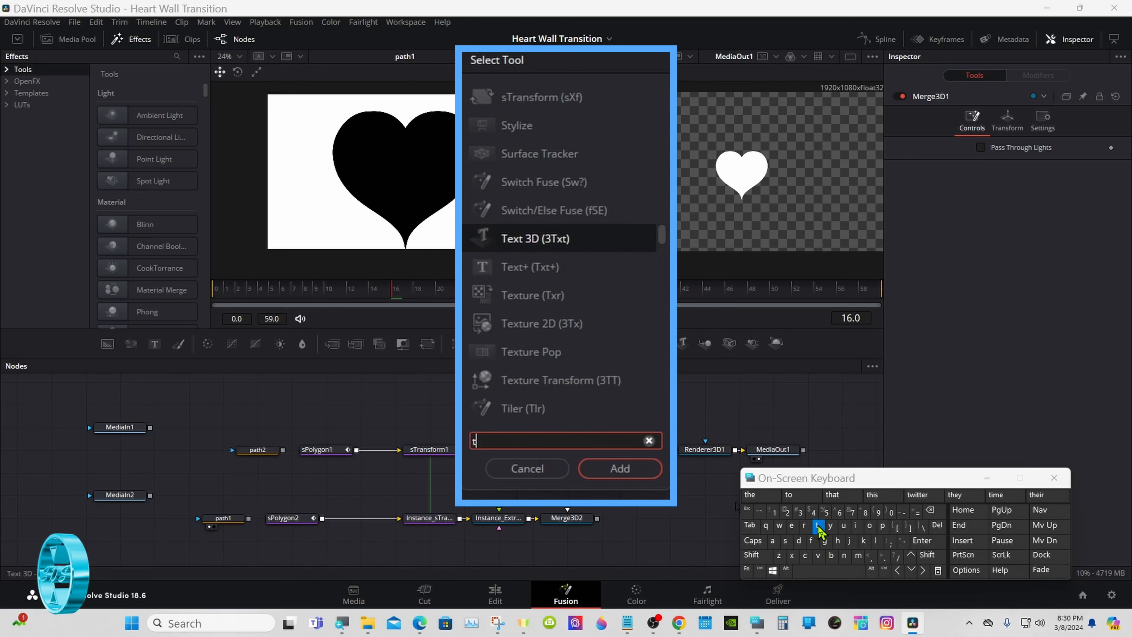
click(804, 525)
click(775, 542)
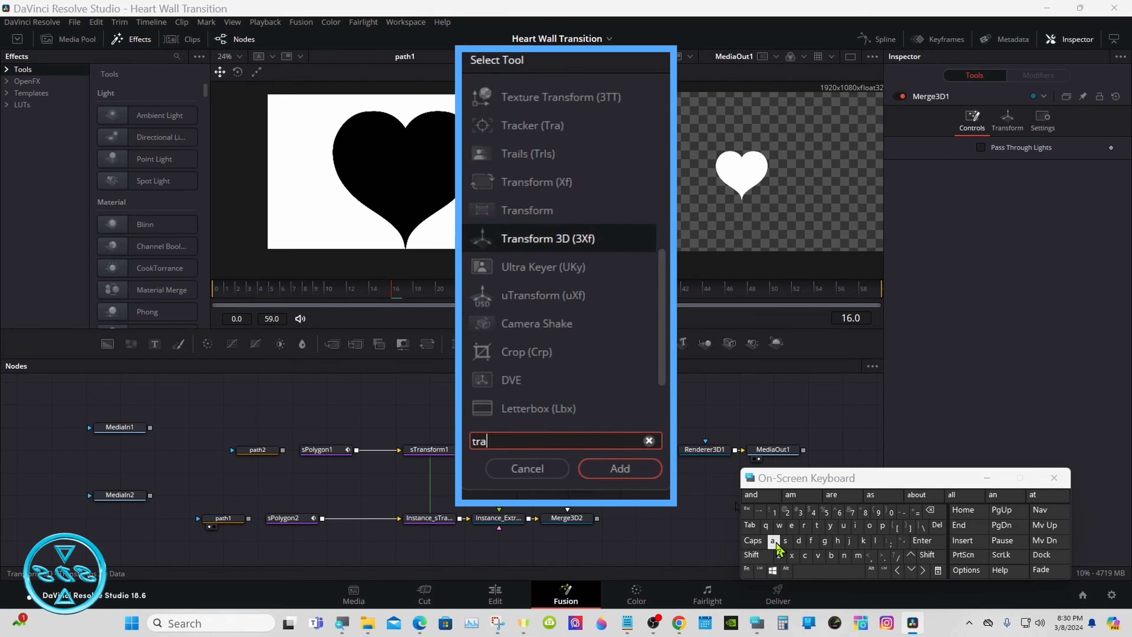
click(585, 243)
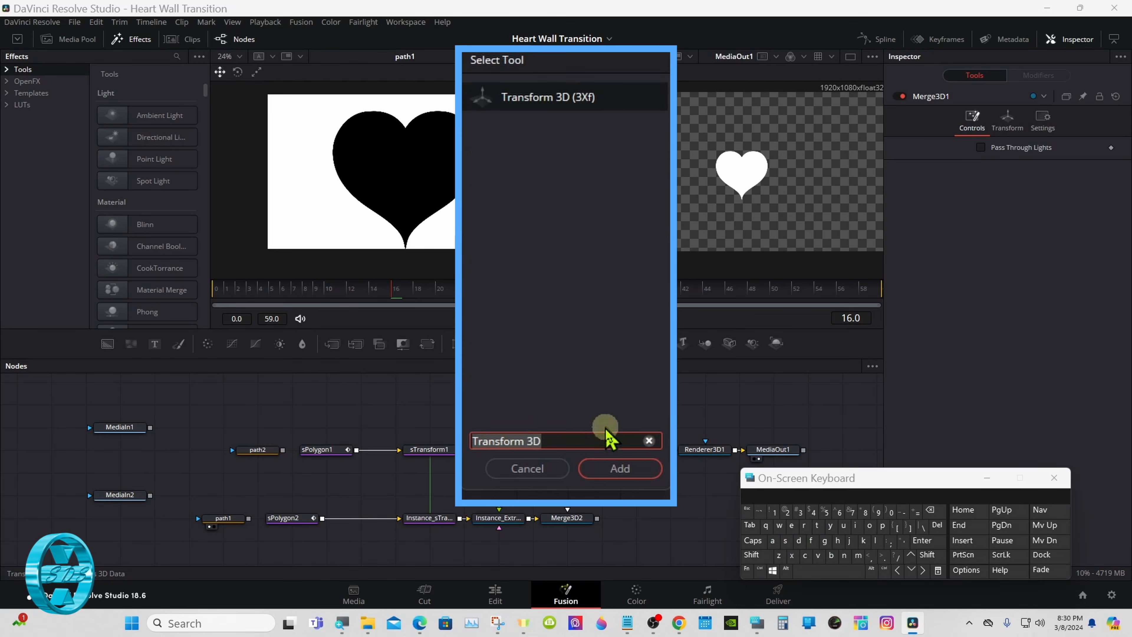
click(610, 469)
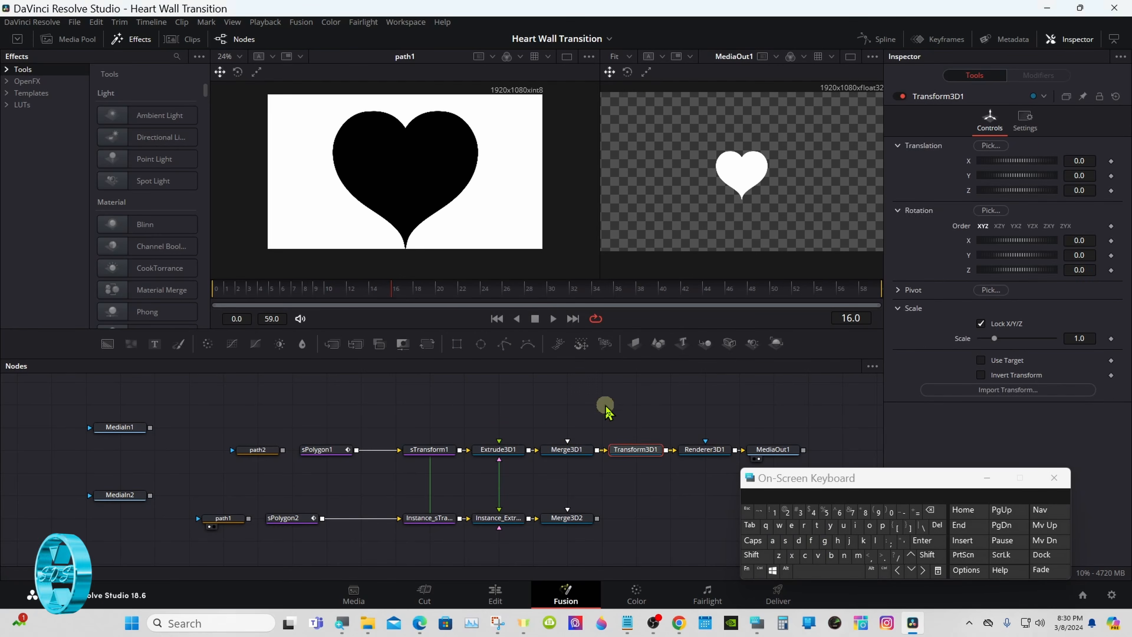
Step: Rename the Transform 3D node after Merge3D1 to Transform1
right_click(631, 452)
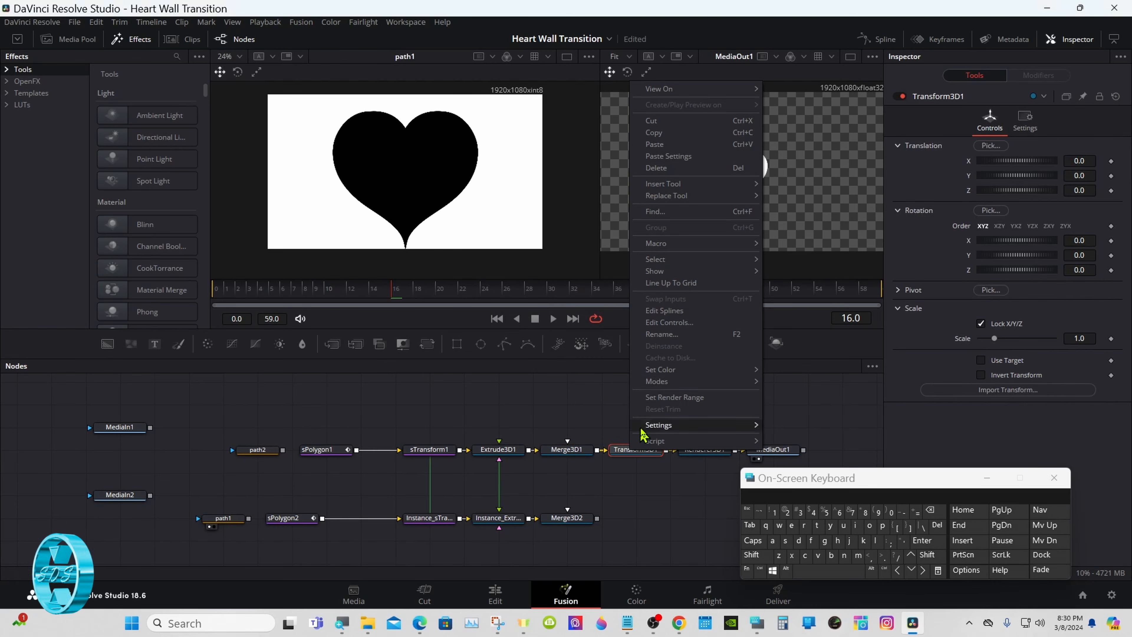
click(662, 334)
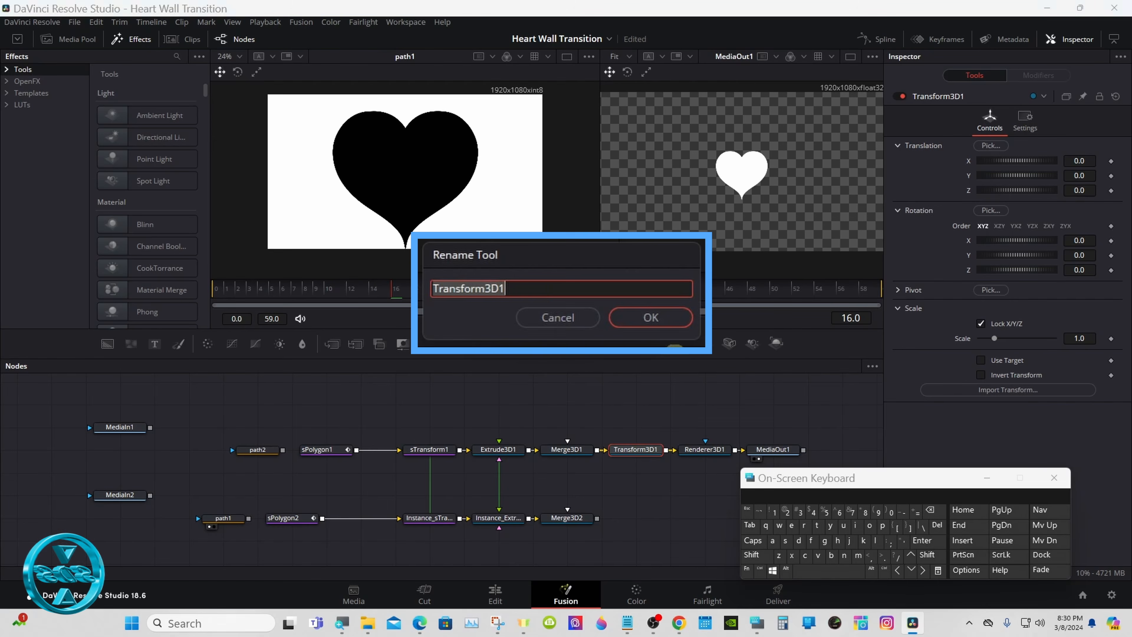
click(515, 293)
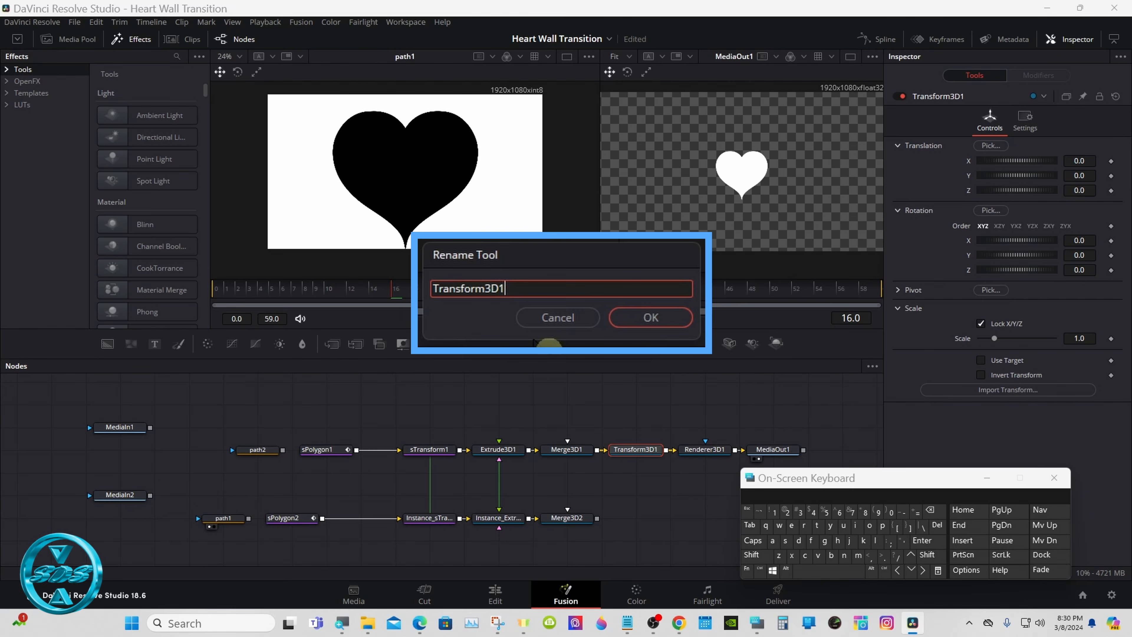
double_click(931, 511)
click(933, 512)
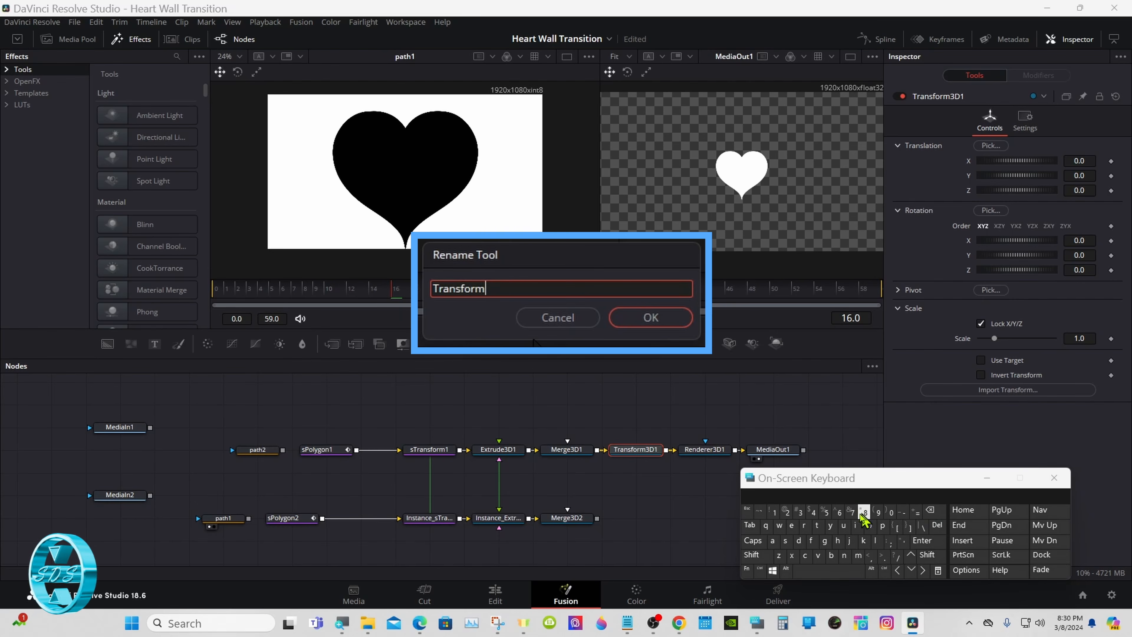
click(774, 512)
click(654, 318)
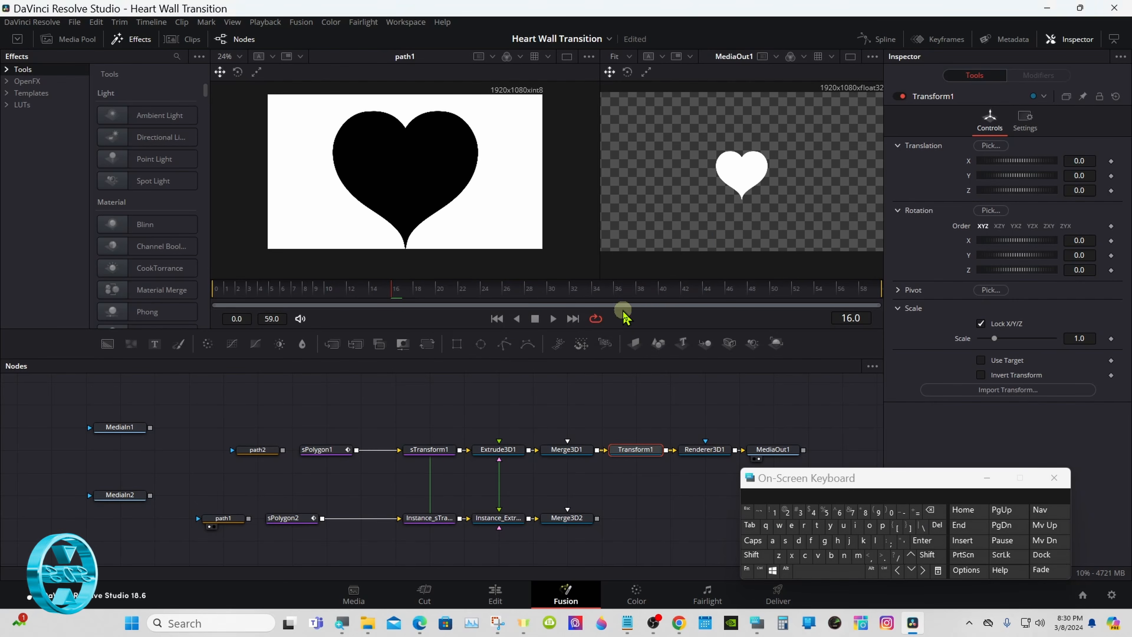
Step: Add a Transform 3D node after Merge3D2 in the lower branch
click(575, 518)
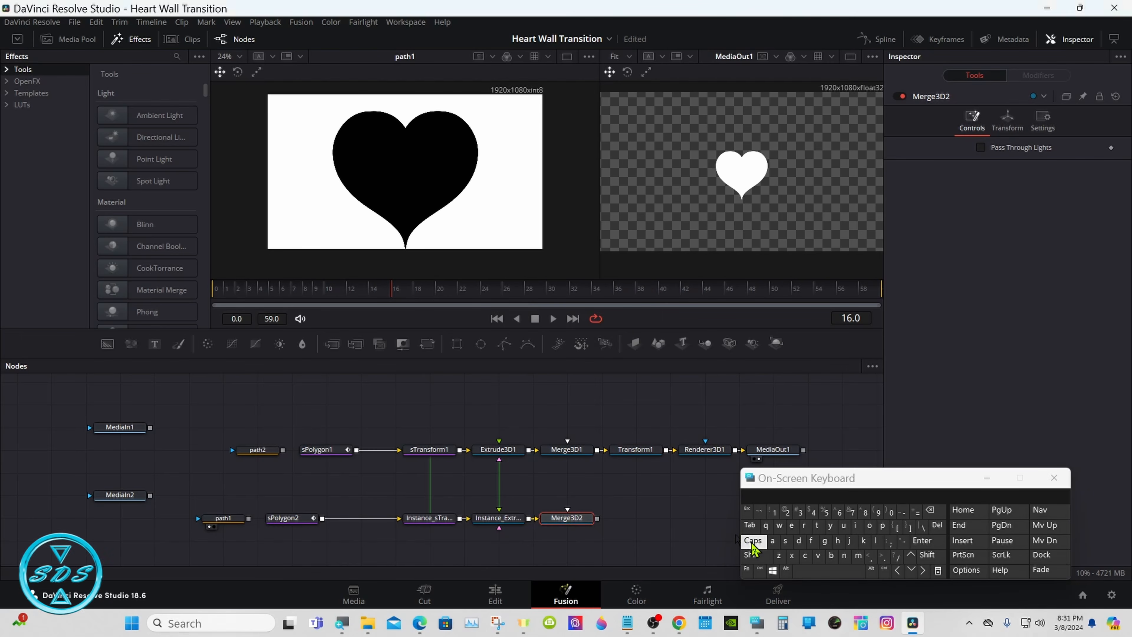
click(753, 555)
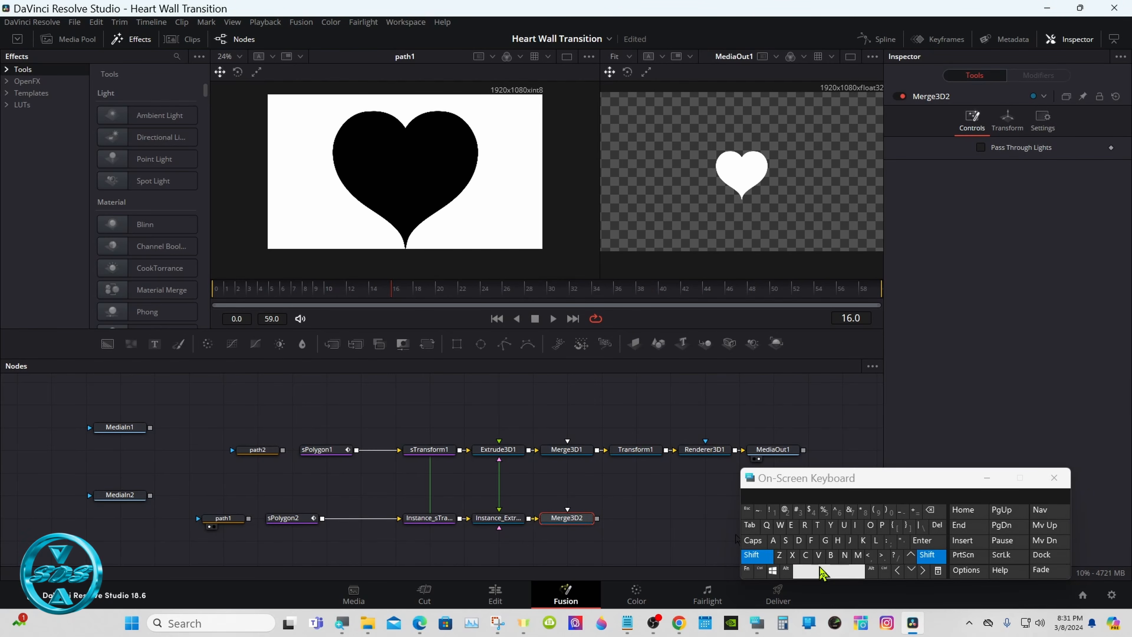
click(827, 572)
click(639, 475)
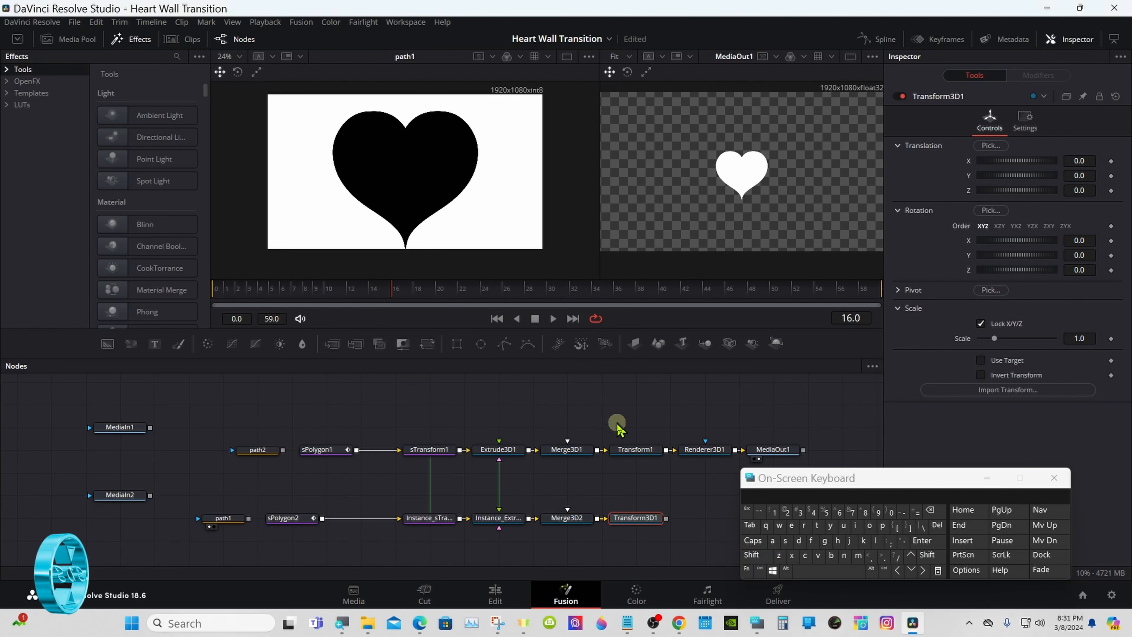
Step: Rename the Transform 3D node after Merge3D2 to Transform2
click(634, 525)
right_click(635, 528)
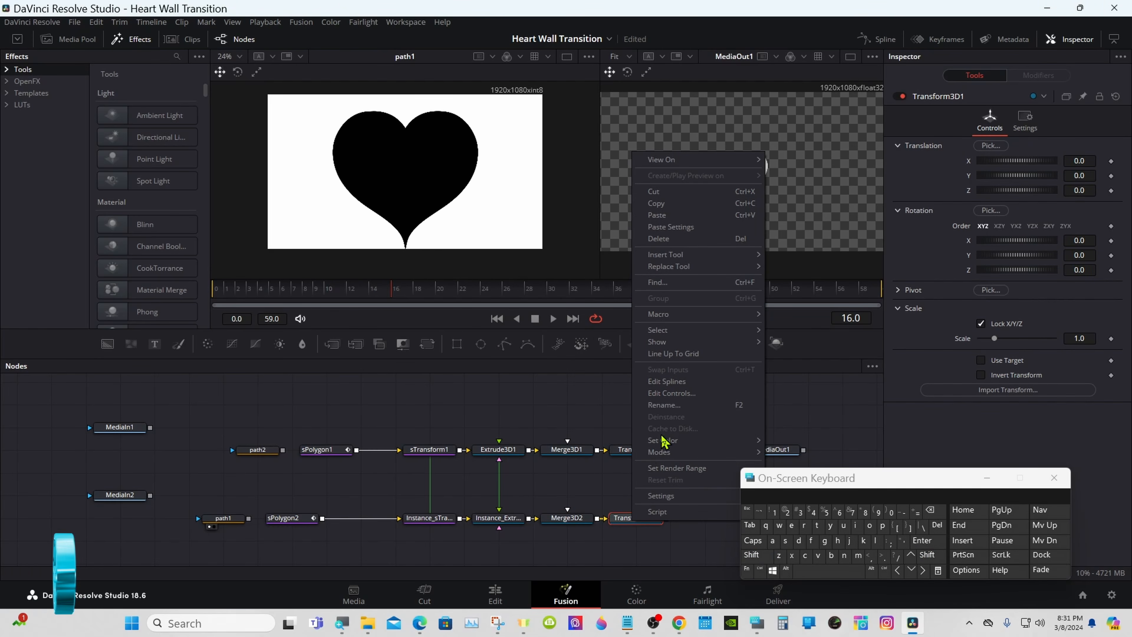
click(662, 409)
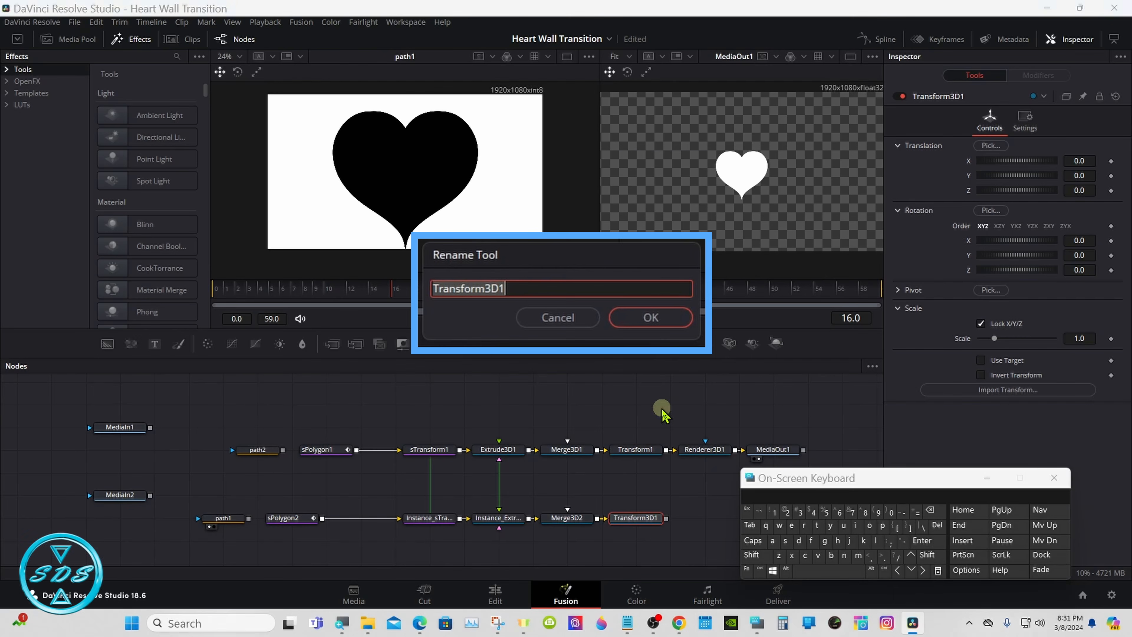
click(525, 288)
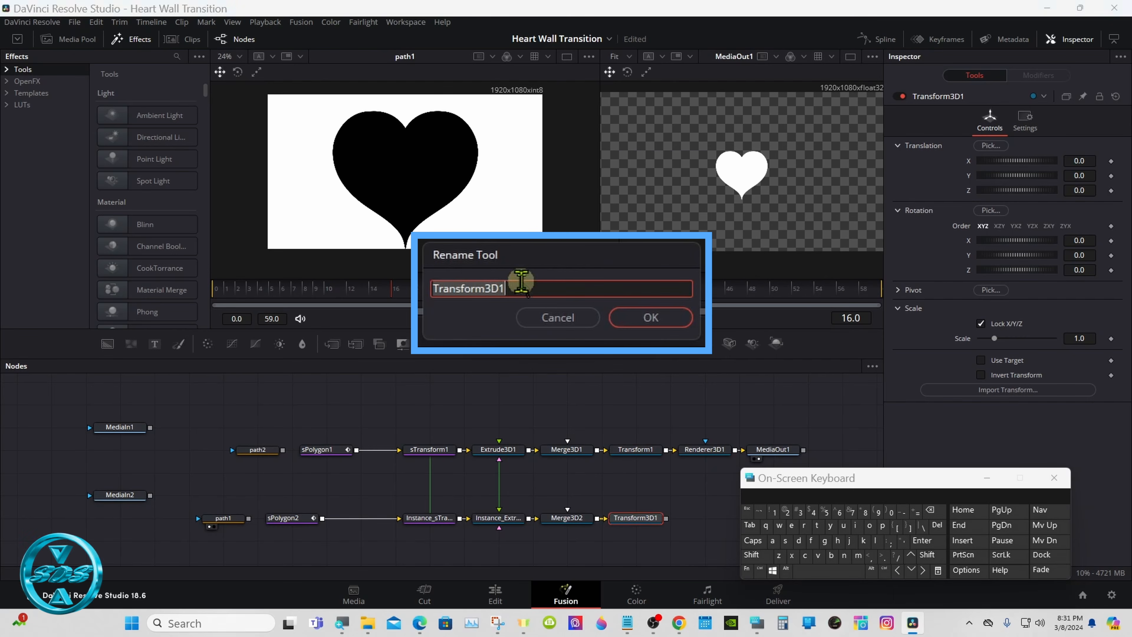
click(930, 509)
click(930, 509)
click(930, 509)
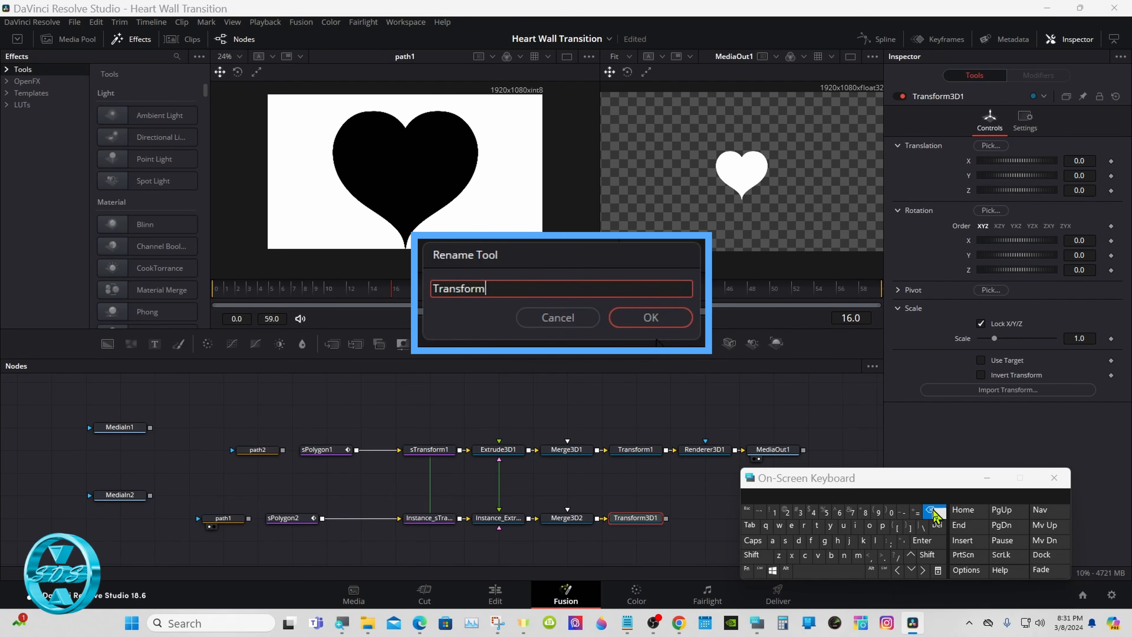
click(793, 510)
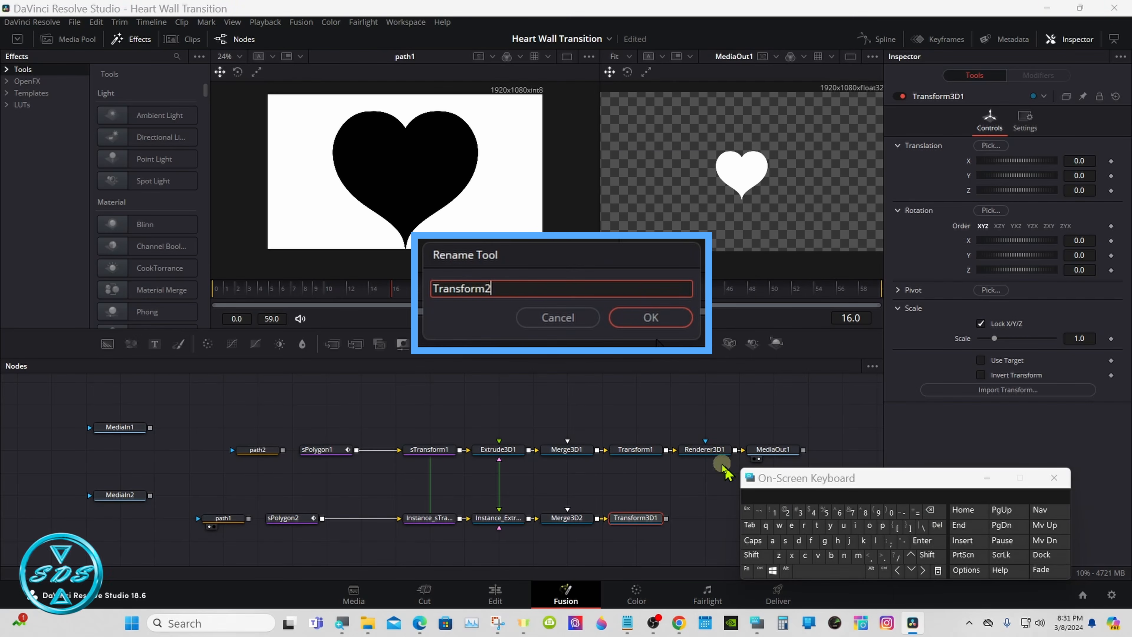
click(651, 319)
Step: Move MediaOut1 and Renderer3D1 aside and place an unconnected Merge 3D node between Transform1 and Transform2
drag(758, 445, 826, 468)
drag(713, 450, 747, 473)
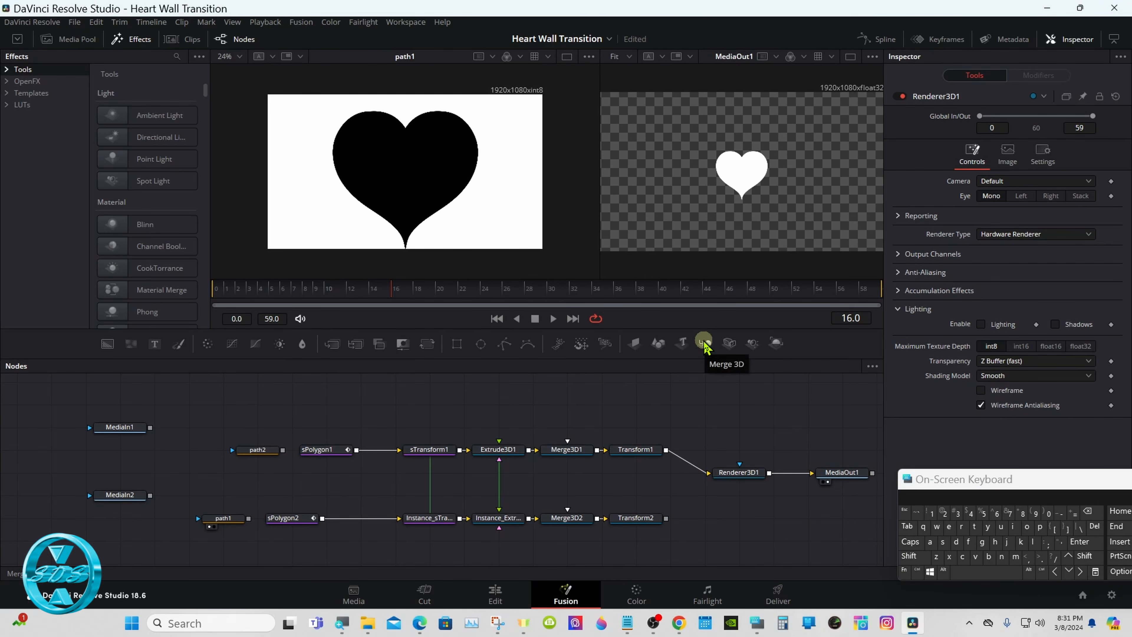
drag(704, 346, 636, 494)
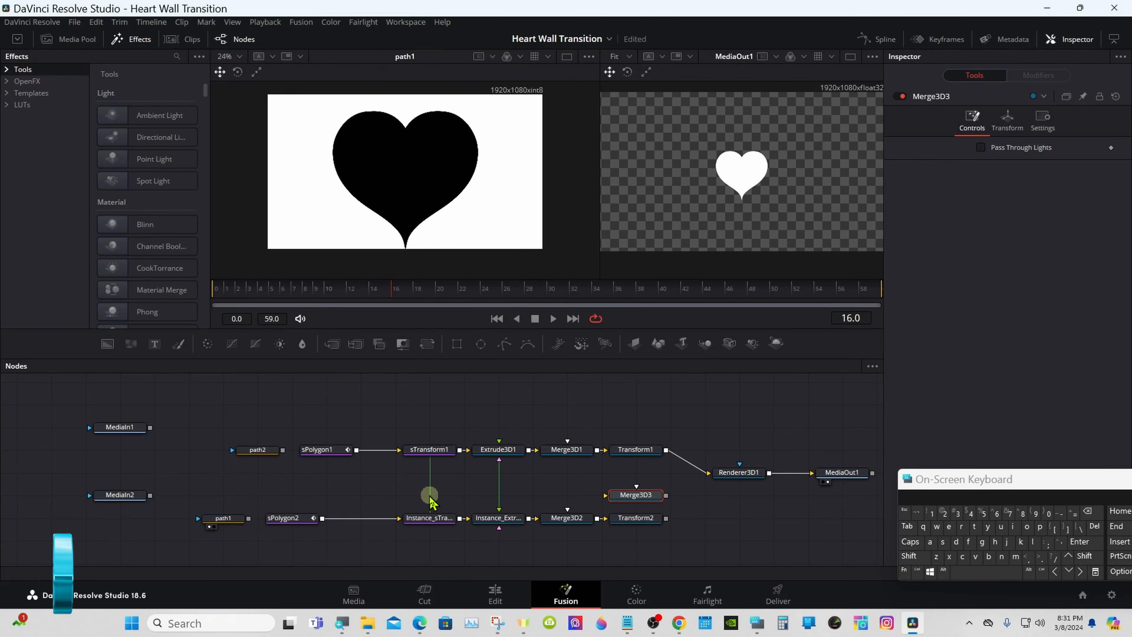
Step: Connect Transform1 and Transform2 into Merge3D3, feed Merge3D3 into Renderer3D1, and line up Renderer3D1 and MediaOut1 with it
drag(263, 503, 640, 495)
click(692, 466)
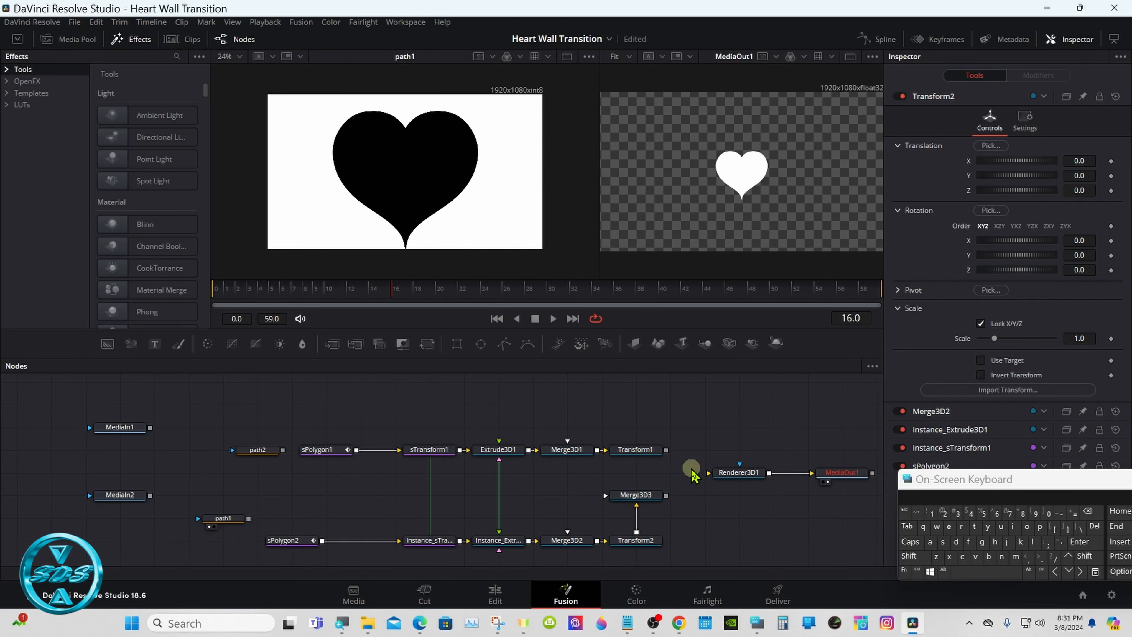
drag(666, 450, 720, 507)
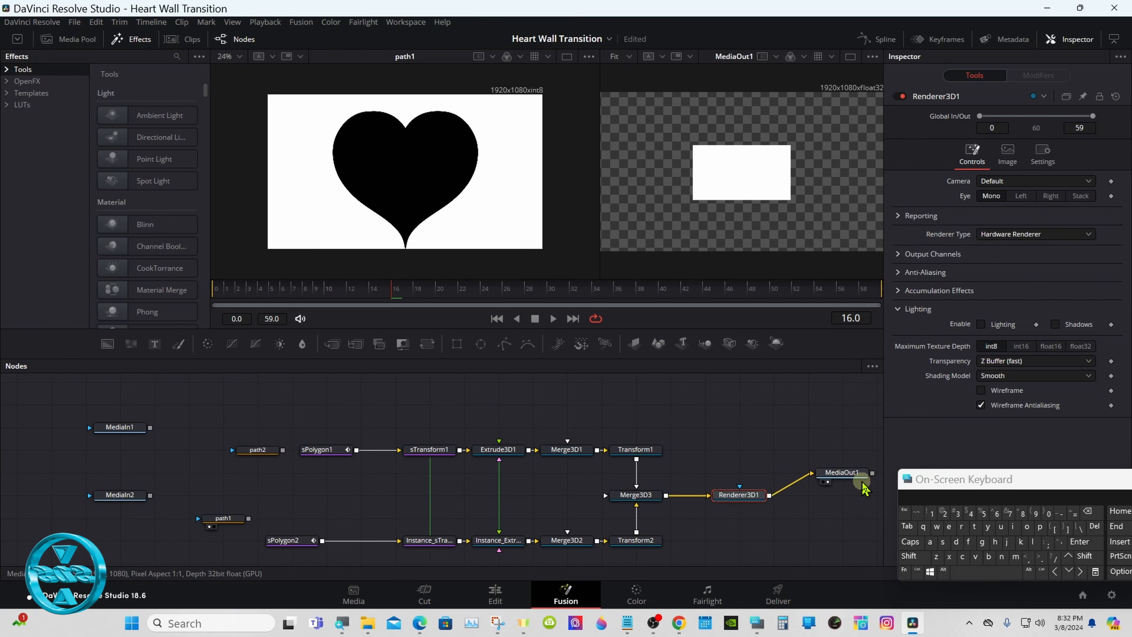
drag(855, 480, 851, 495)
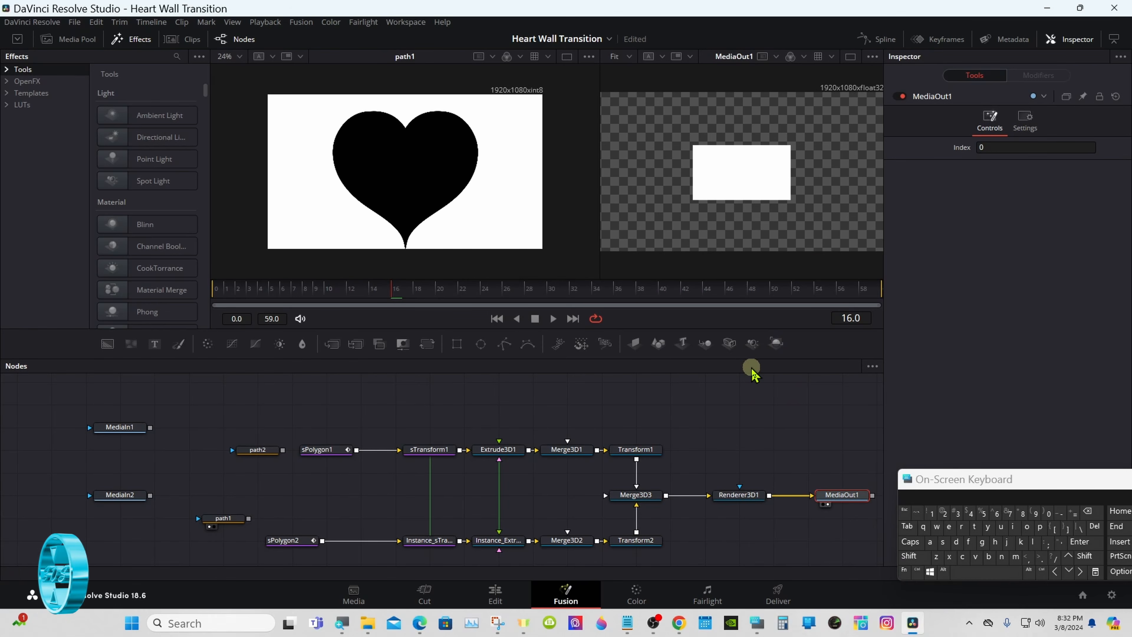
Step: Shift Renderer3D1 closer to MediaOut1 and insert a Transform 3D node between Merge3D3 and Renderer3D1
drag(751, 368, 745, 406)
click(736, 539)
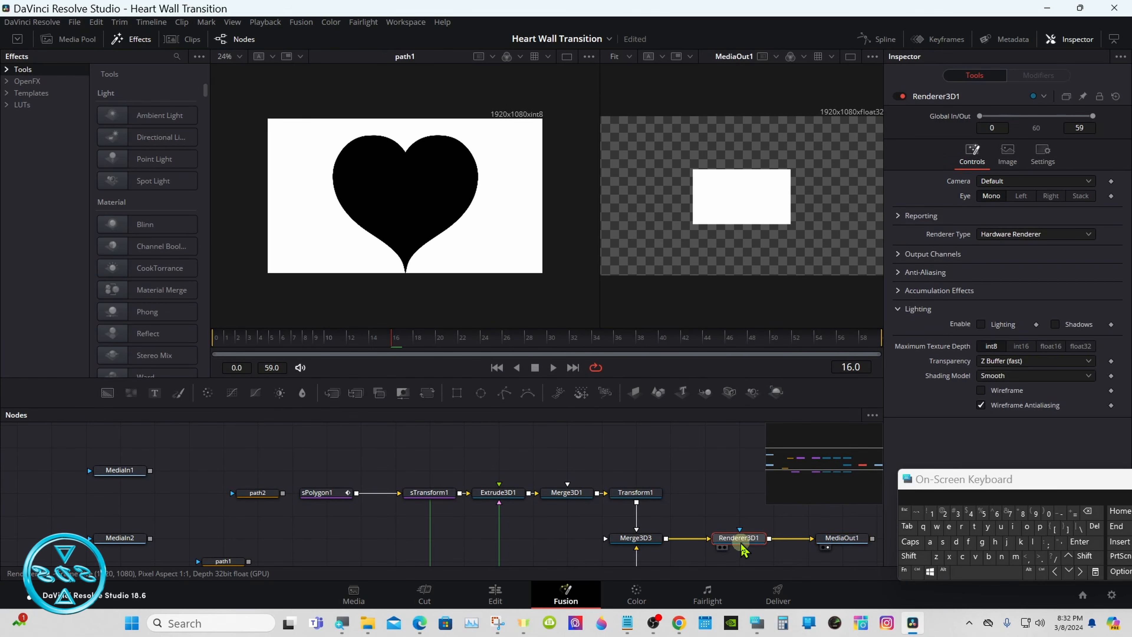
drag(724, 547, 758, 548)
click(638, 539)
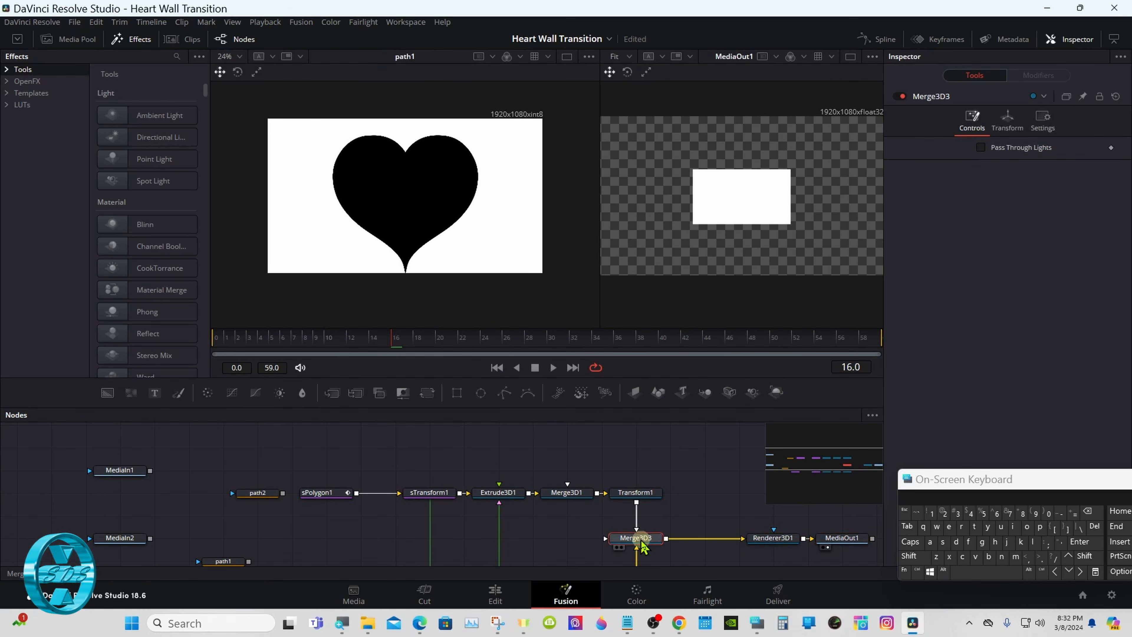
drag(695, 407, 696, 362)
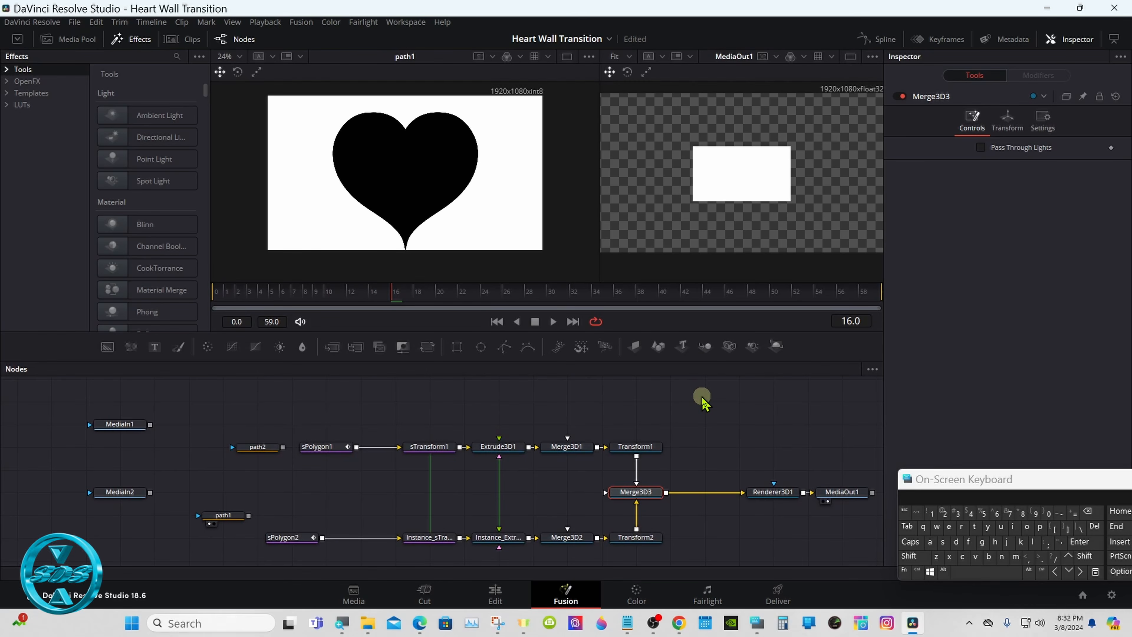
click(910, 561)
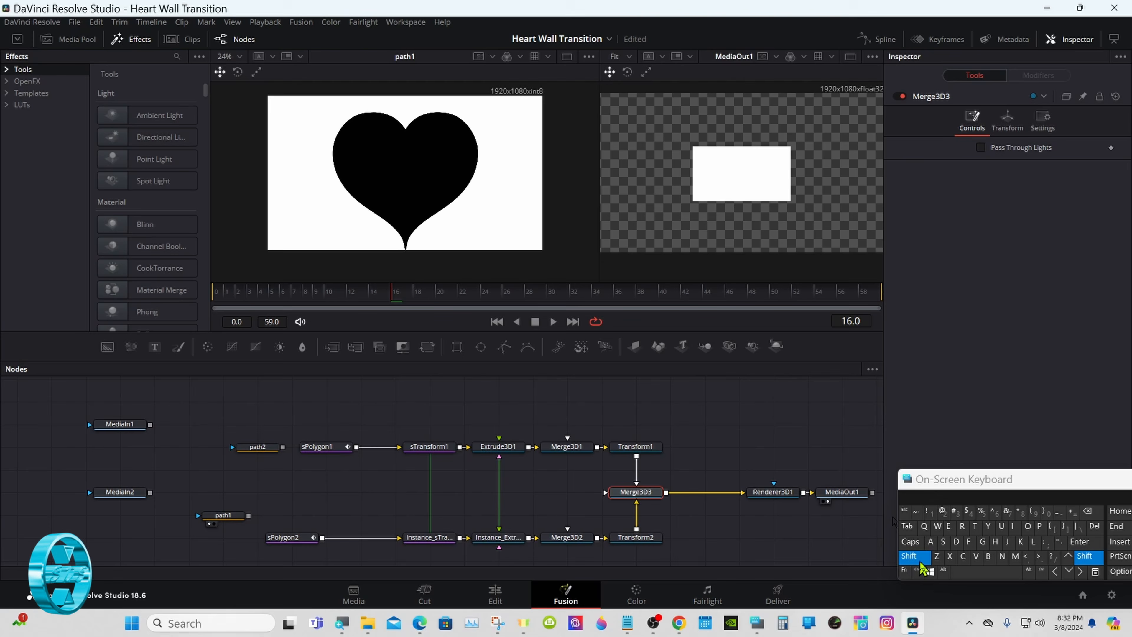
click(963, 573)
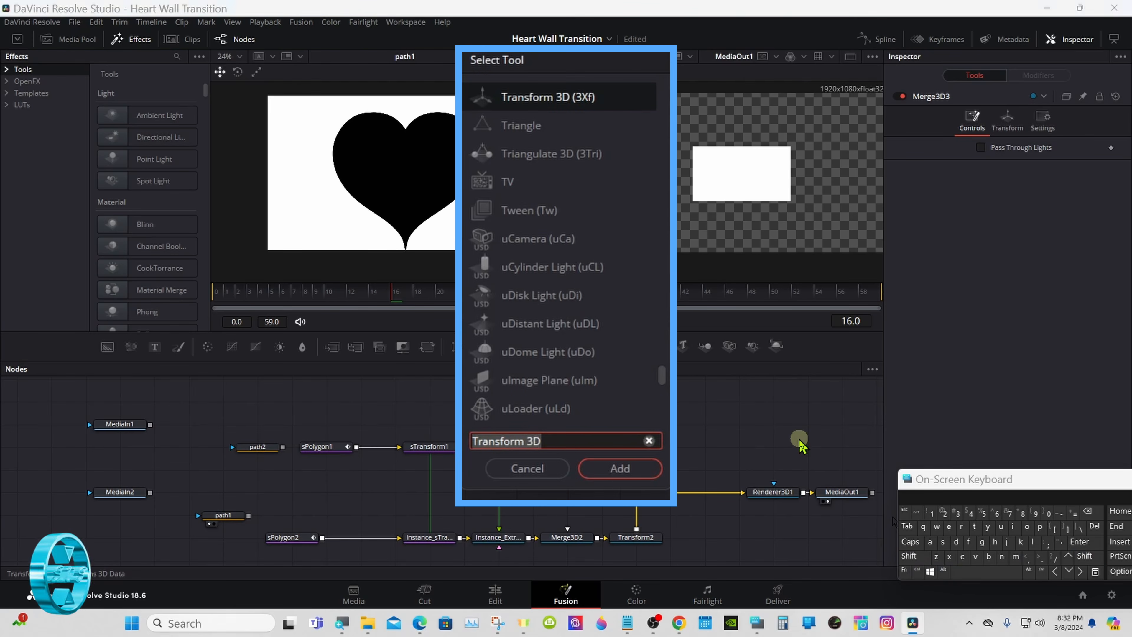
click(631, 472)
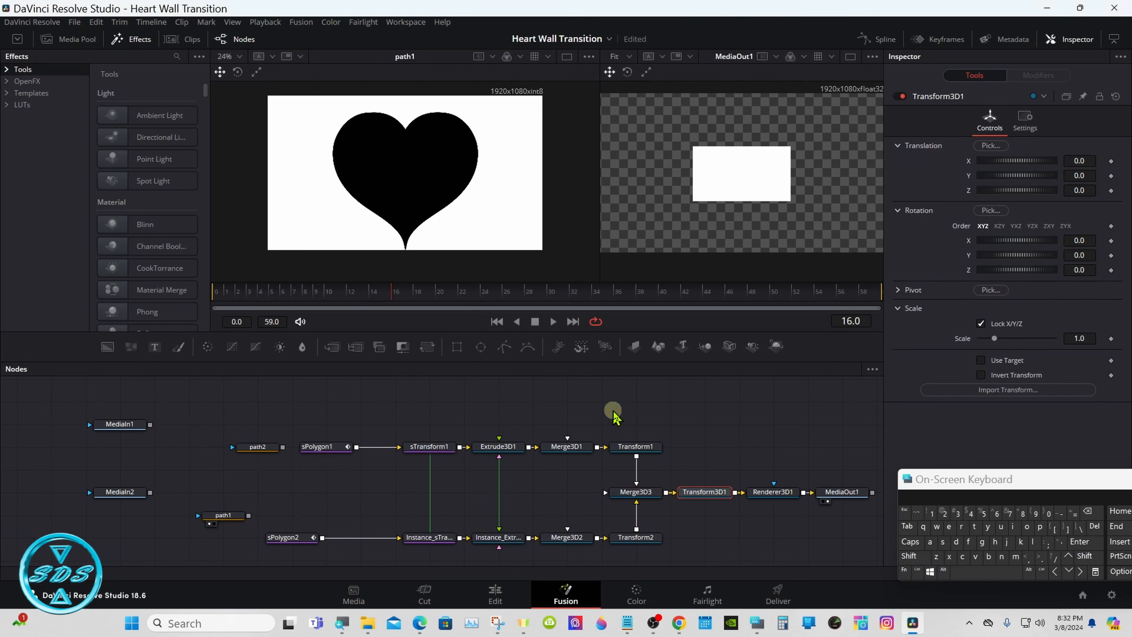
Step: Rename the Transform 3D node between Merge3D3 and Renderer3D1 to Transform3
right_click(697, 497)
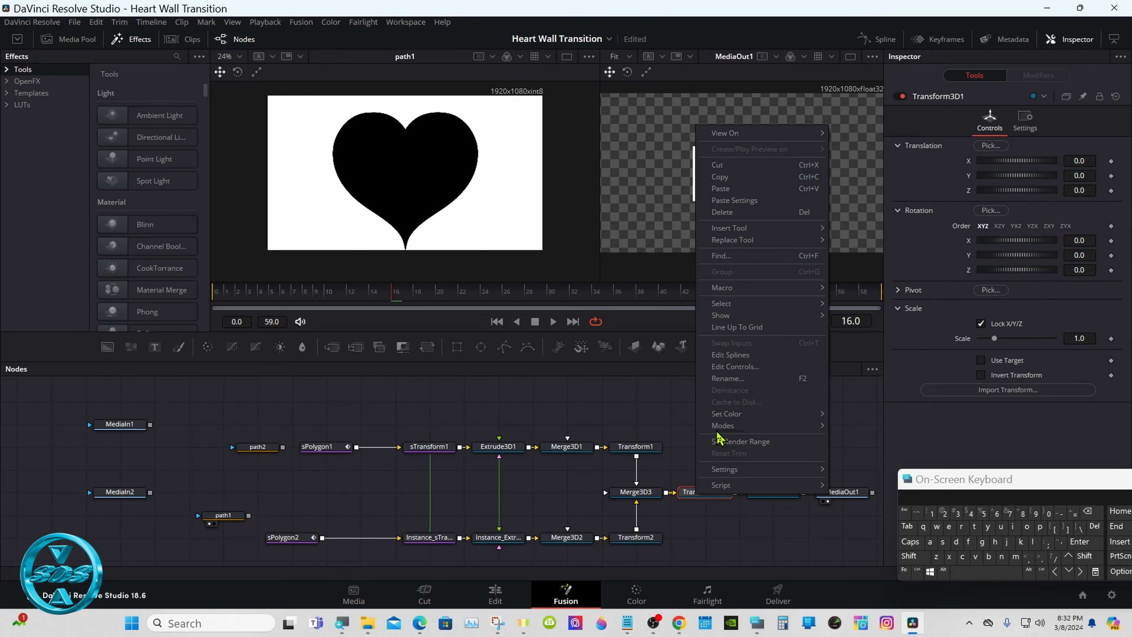
click(726, 379)
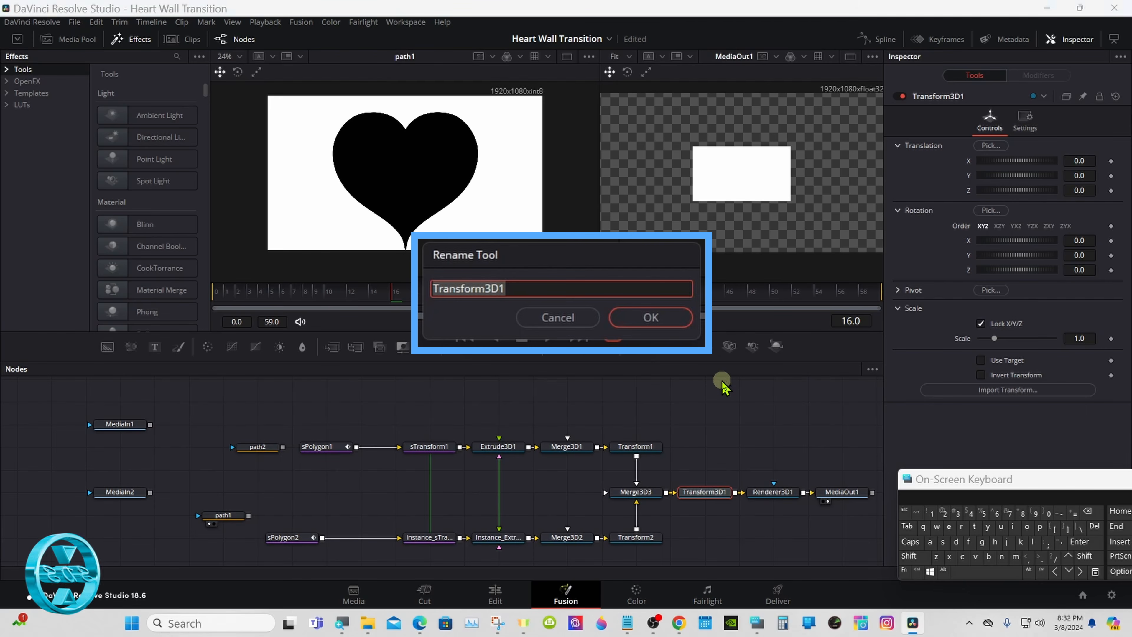
click(531, 286)
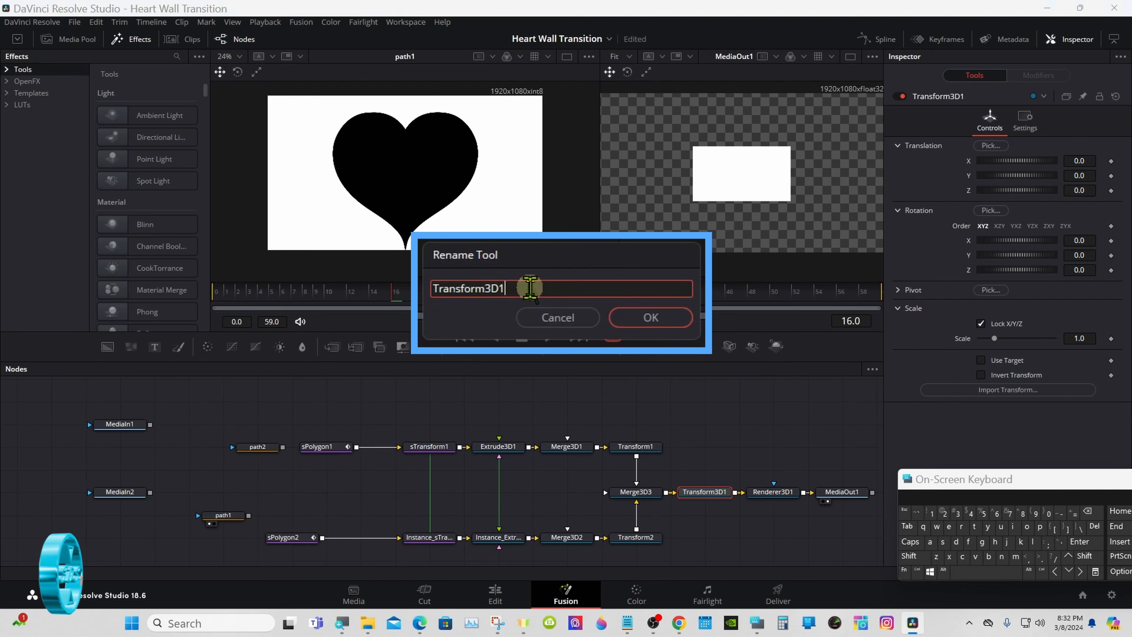
click(1088, 512)
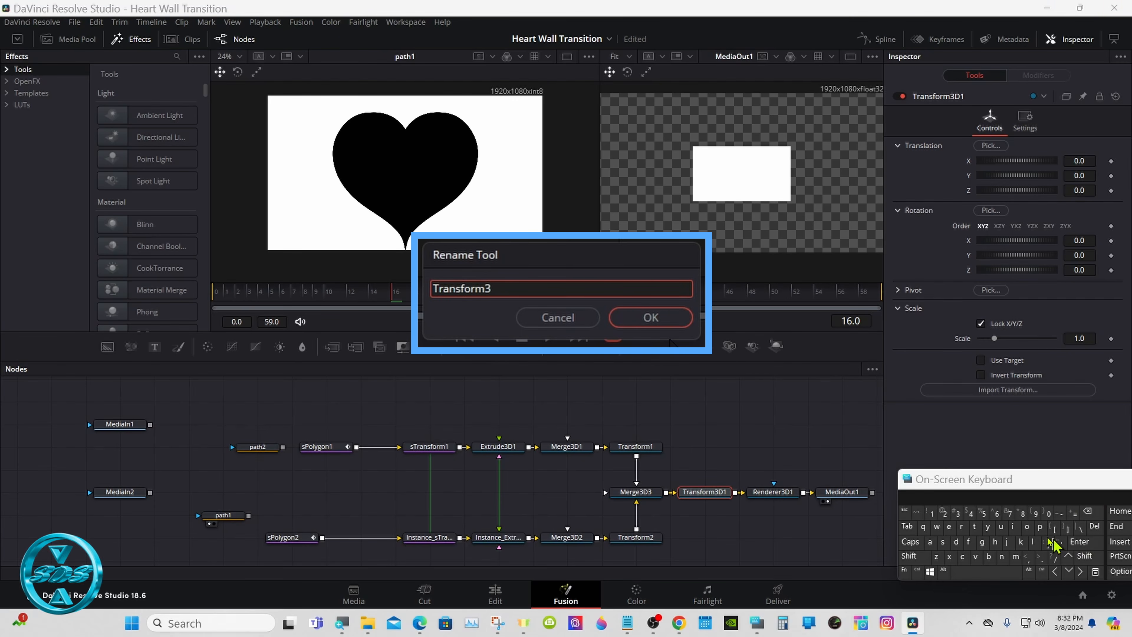
click(649, 318)
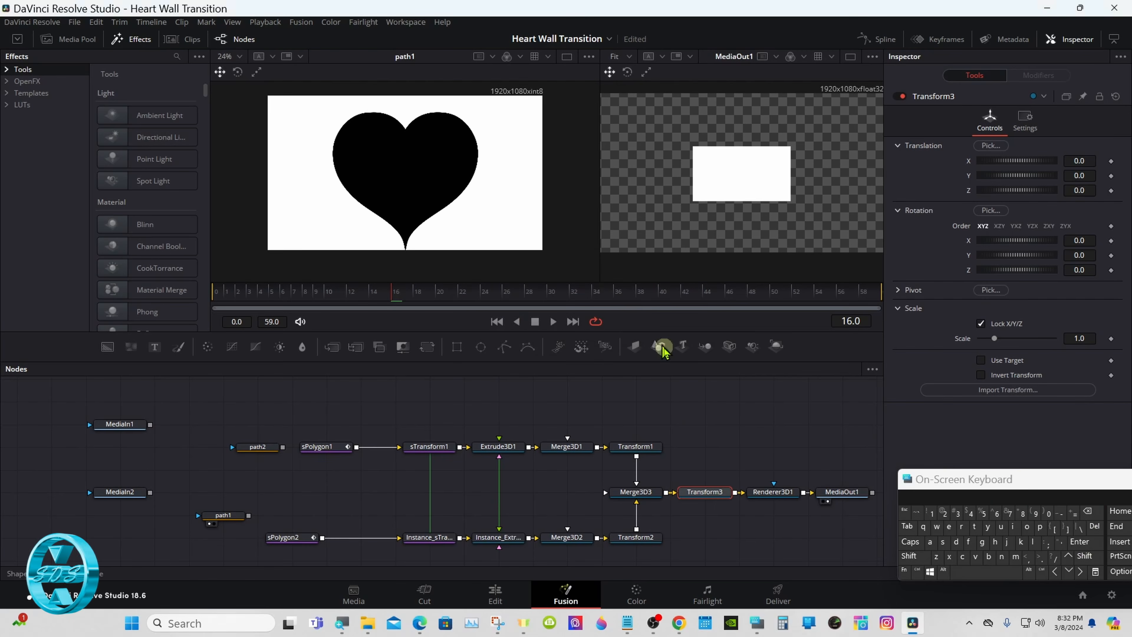
Step: Select Transform3, switch to a single viewer showing MediaOut1, and enlarge the viewer area over the node graph
click(705, 493)
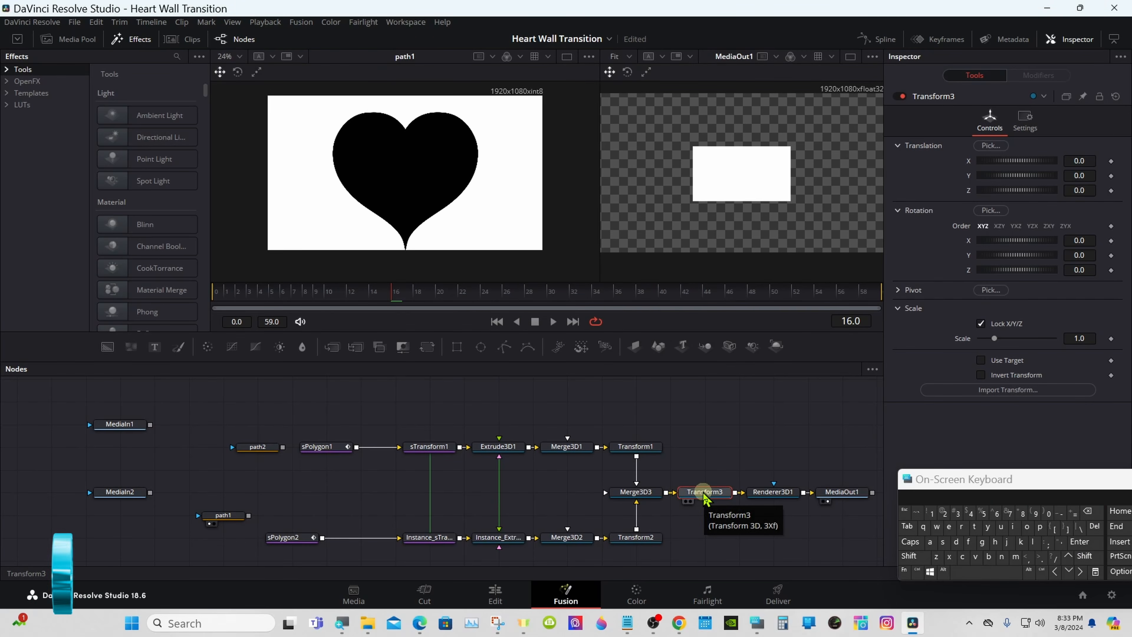
drag(702, 362, 699, 502)
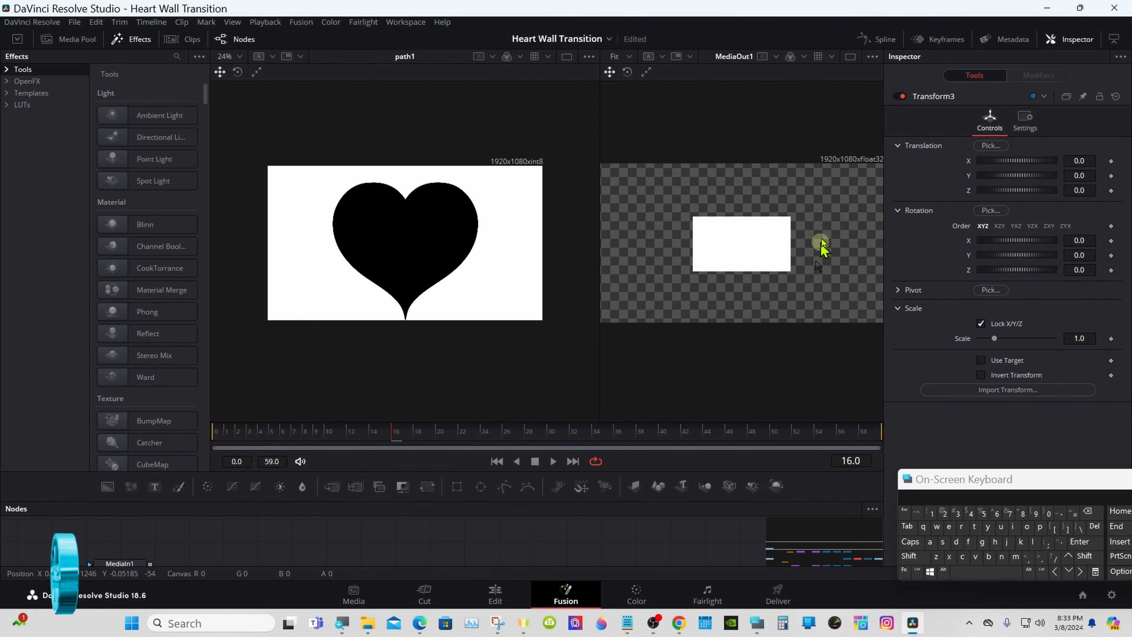
click(851, 57)
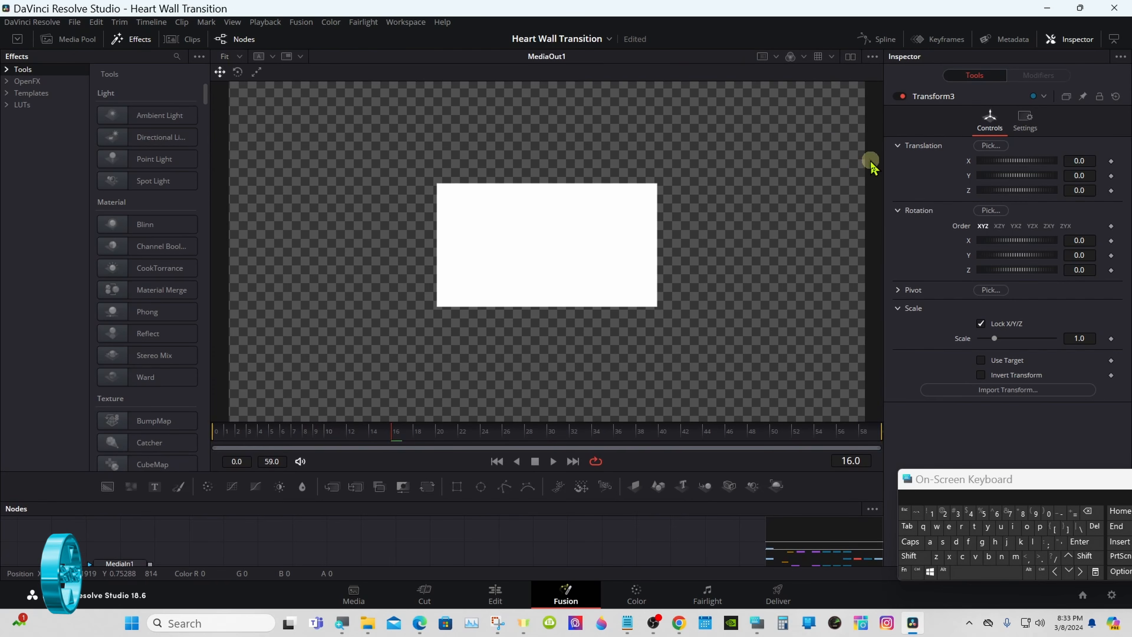
drag(665, 503, 665, 560)
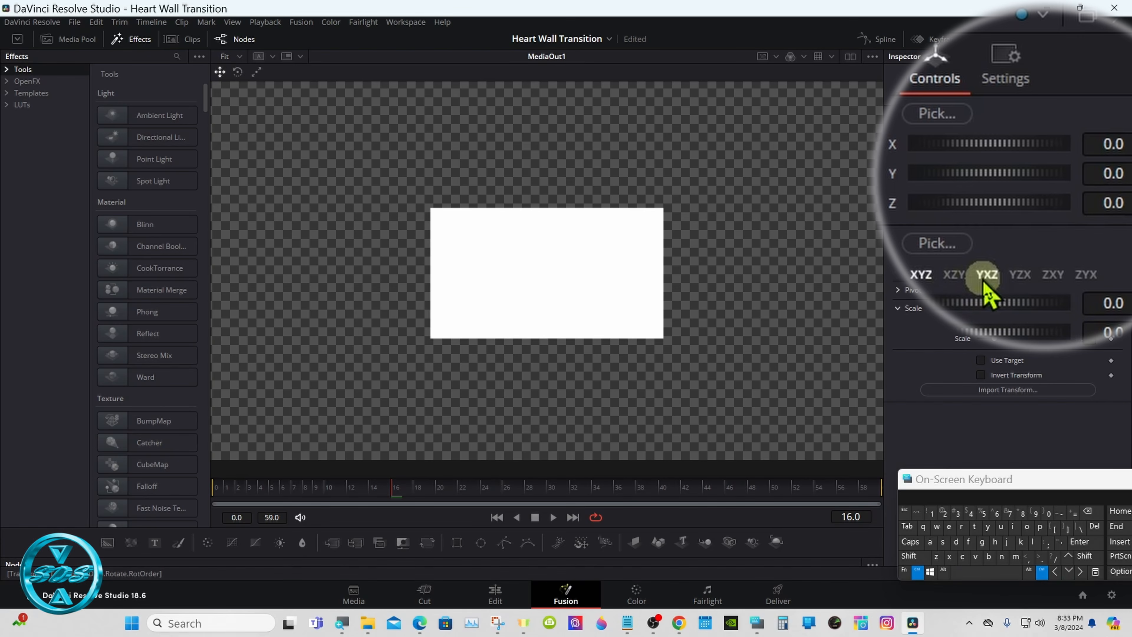
Step: Set Transform3's Z translation to about 1.266 and its Y translation to 0.01
mouse_move(1110, 206)
mouse_down()
mouse_move(1129, 204)
mouse_move(743, 190)
mouse_move(936, 188)
mouse_move(1104, 202)
mouse_move(623, 190)
mouse_move(763, 180)
mouse_move(1089, 200)
mouse_move(1101, 216)
mouse_move(1104, 202)
mouse_up()
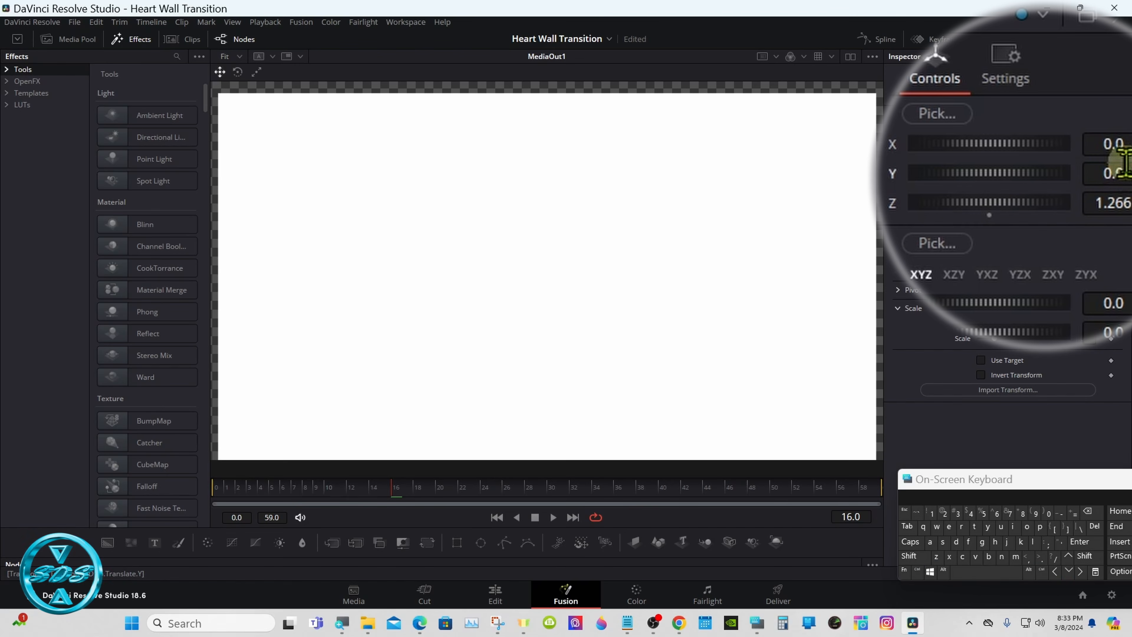
click(1121, 174)
click(932, 512)
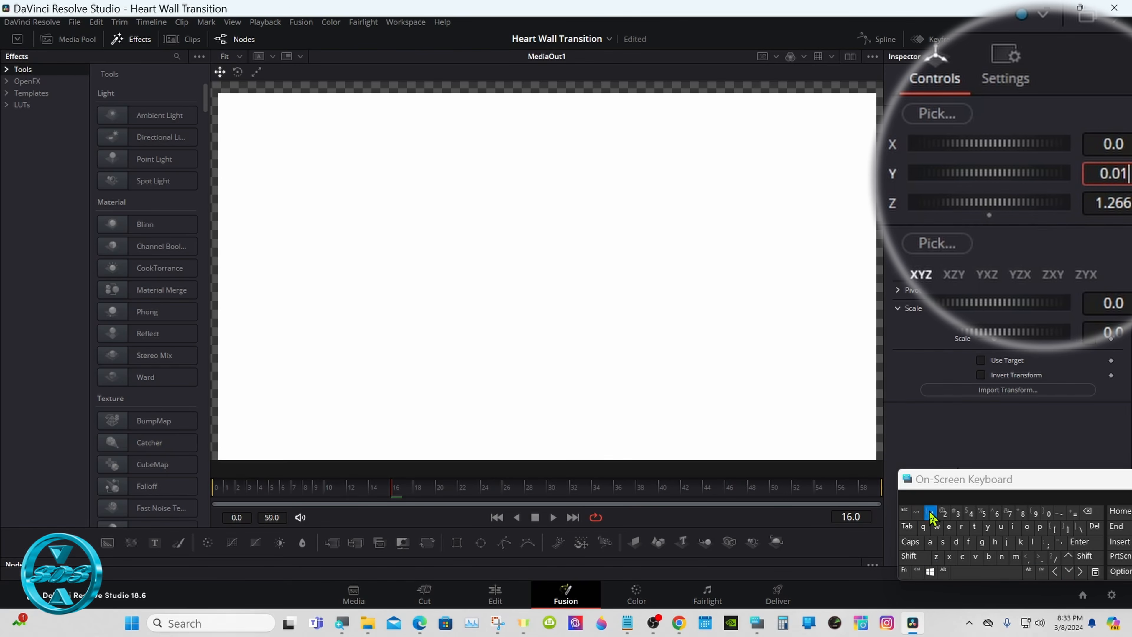
click(1079, 541)
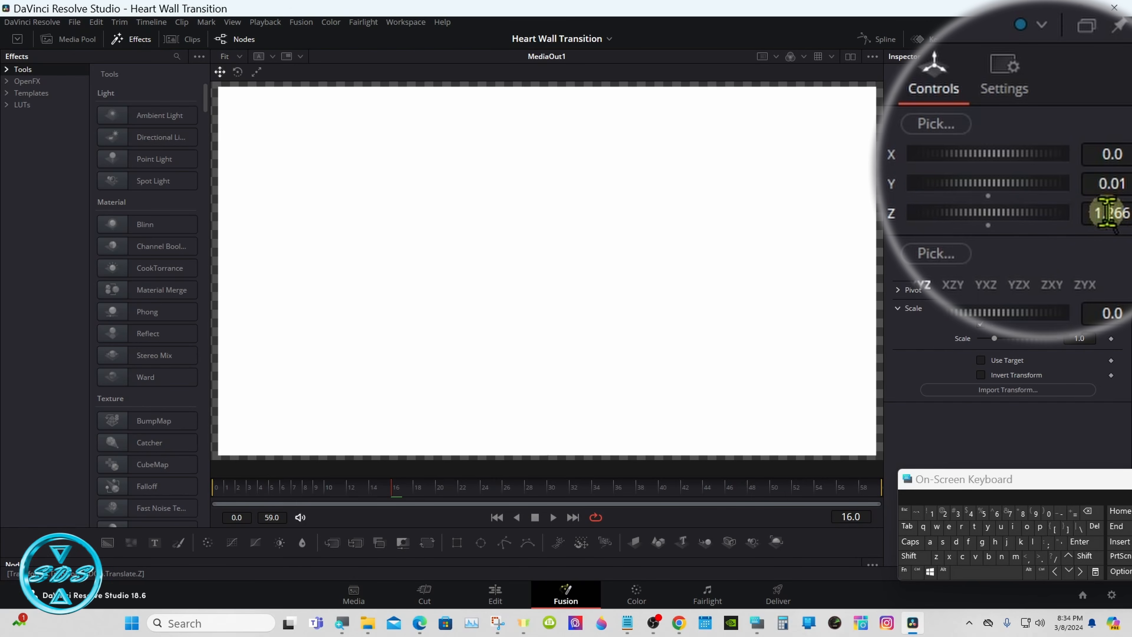
Step: Refine Transform3's Z translation to 1.31 so the wall fills the whole frame
drag(1107, 213, 1123, 227)
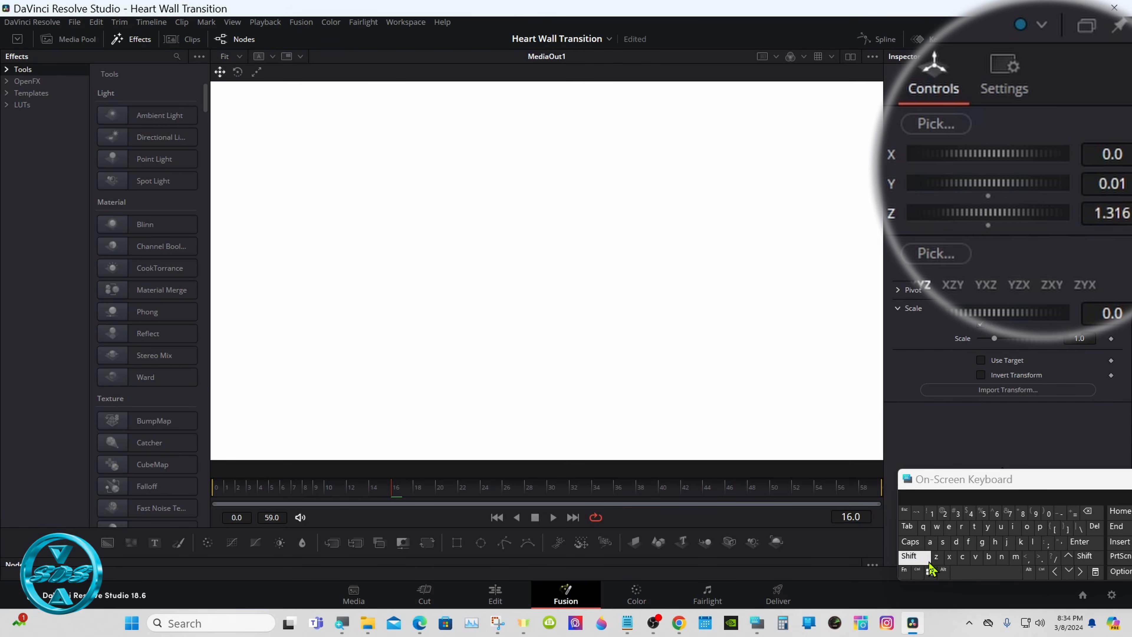
click(917, 572)
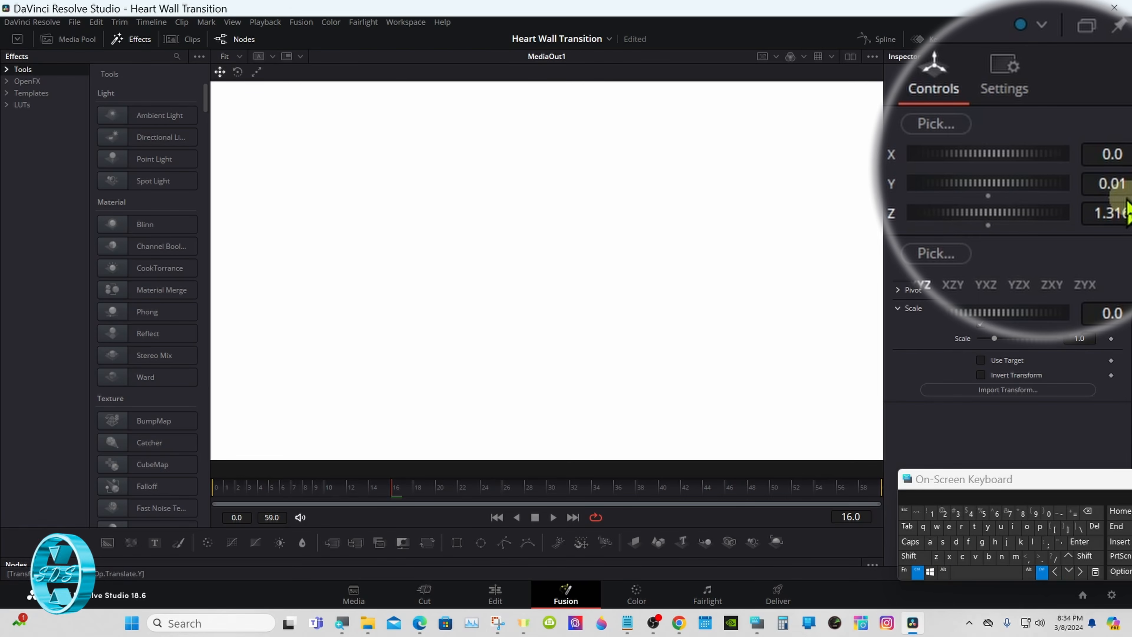
click(917, 571)
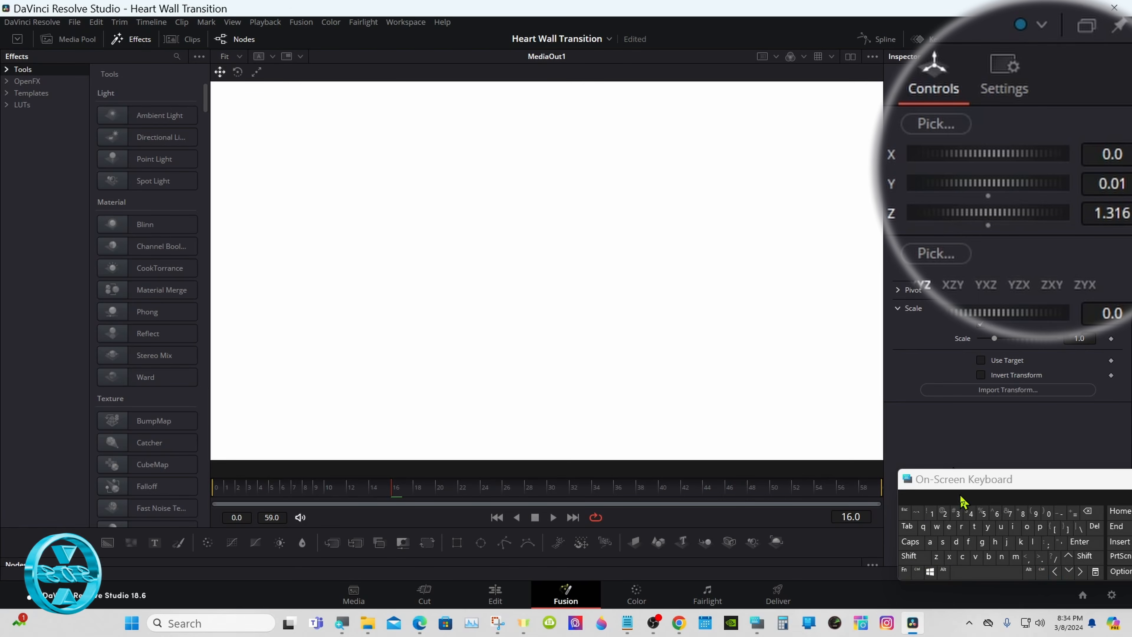
drag(980, 486, 854, 481)
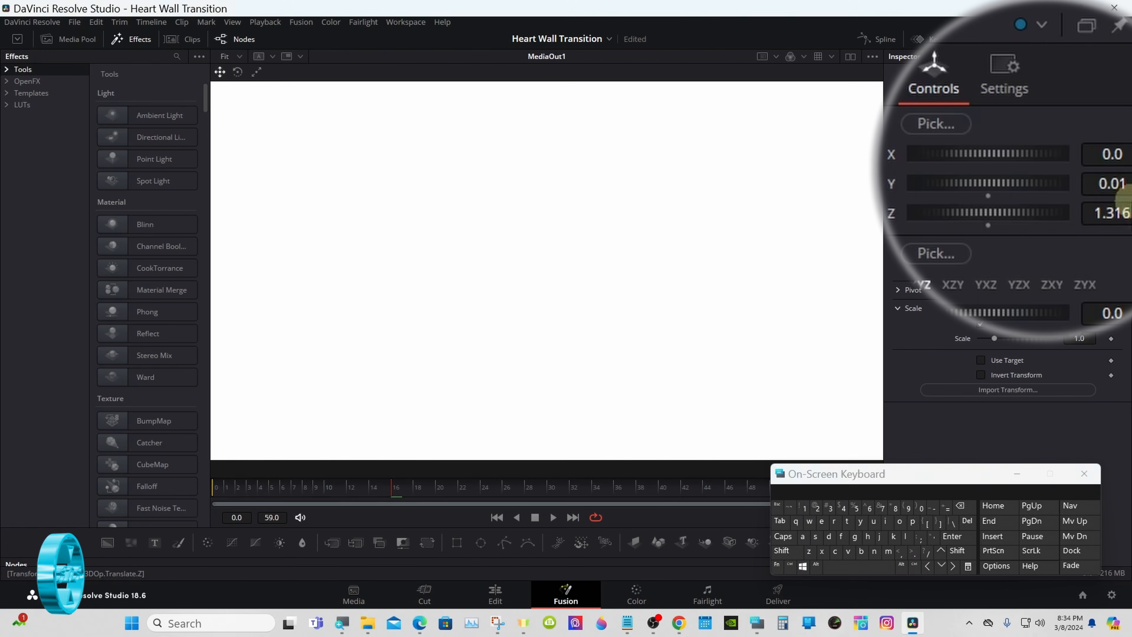
click(960, 506)
click(953, 537)
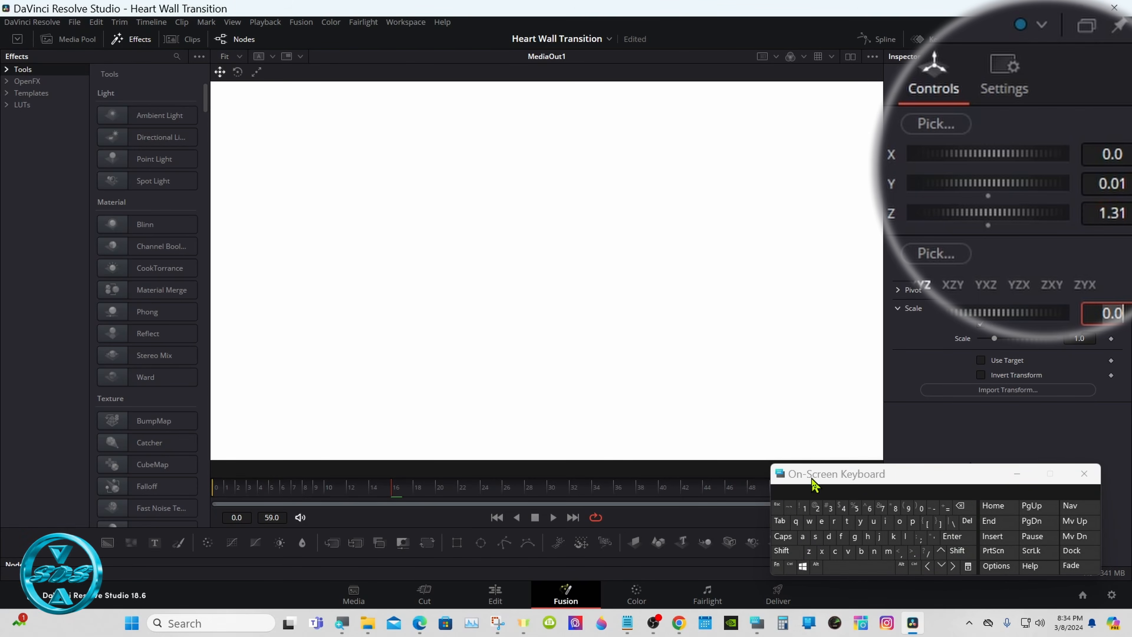
Step: Enlarge the node graph again and move path2 below sPolygon1 and path1 above sPolygon2
drag(811, 480, 782, 516)
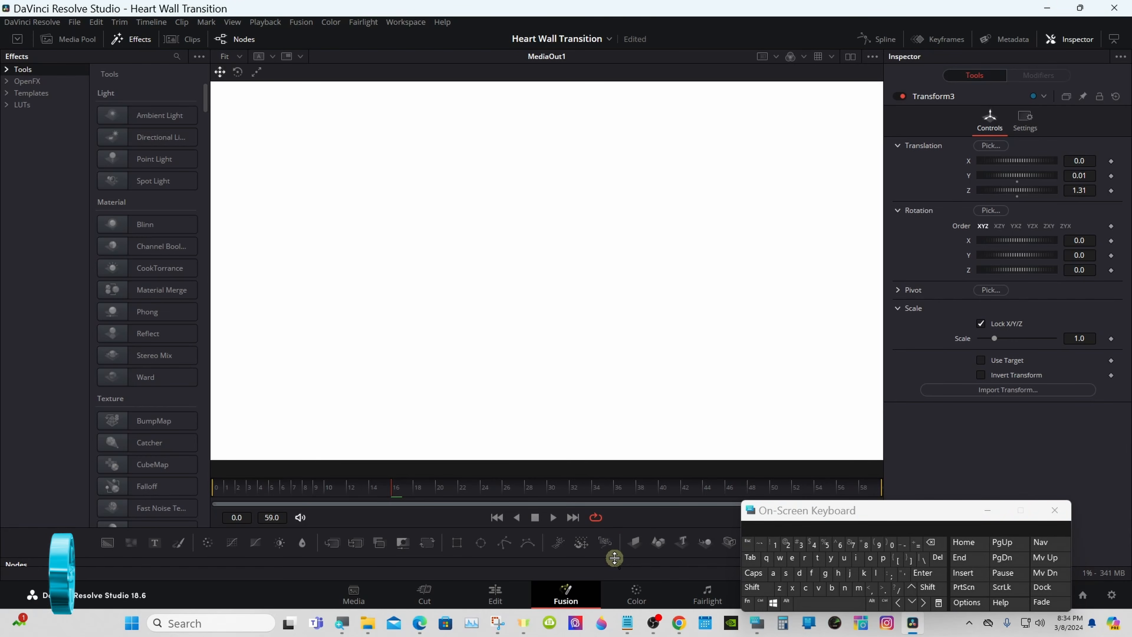
drag(612, 558, 613, 326)
drag(766, 513, 849, 513)
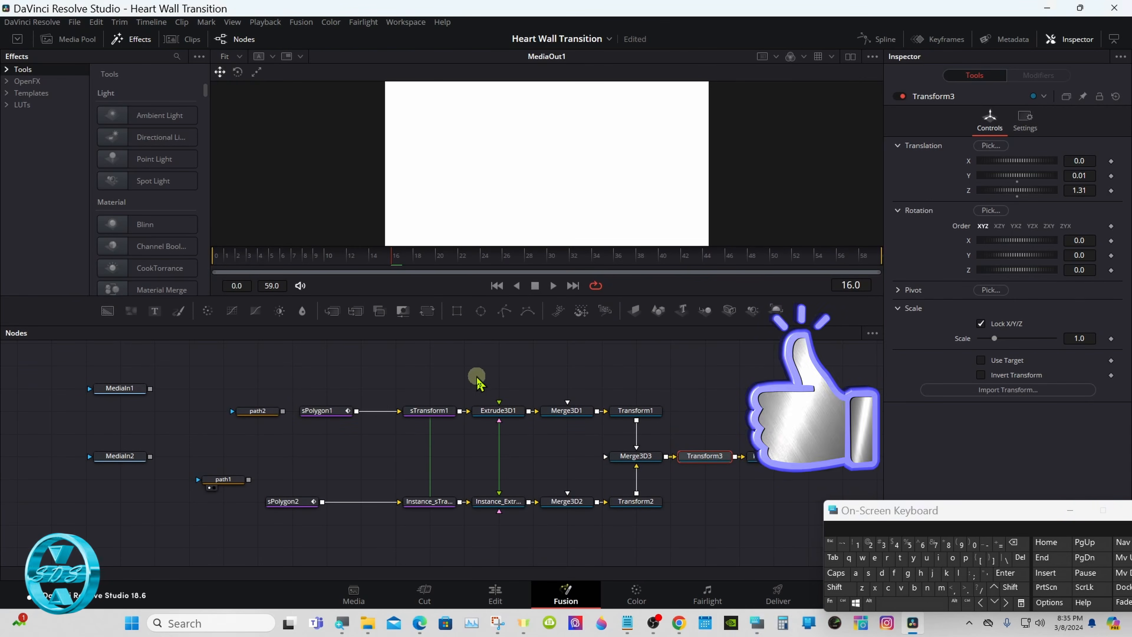
drag(264, 428, 316, 454)
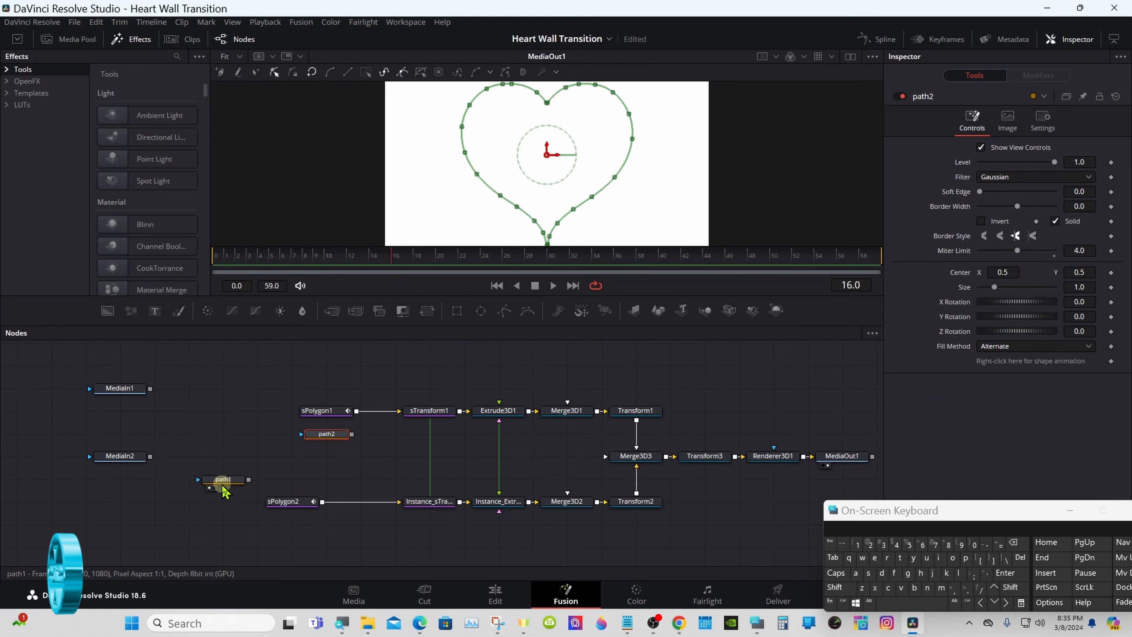
drag(218, 484, 334, 489)
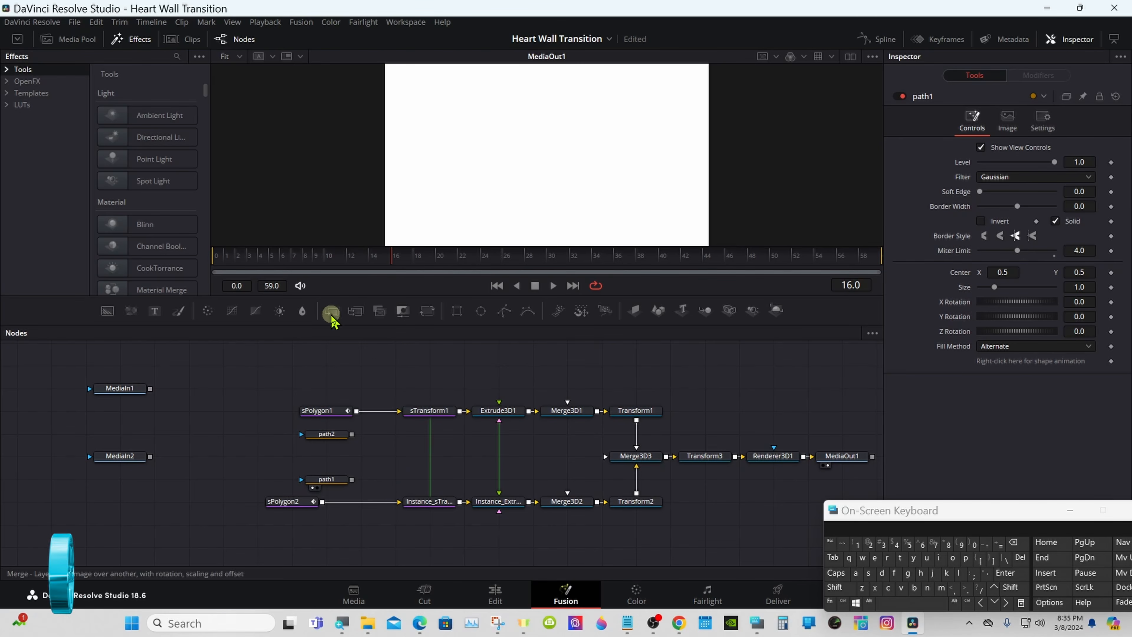
Step: Add a Merge node feeding an Image Plane 3D above the sPolygon1 chain, and connect a new Background node above it as the Merge's background
drag(330, 313, 397, 367)
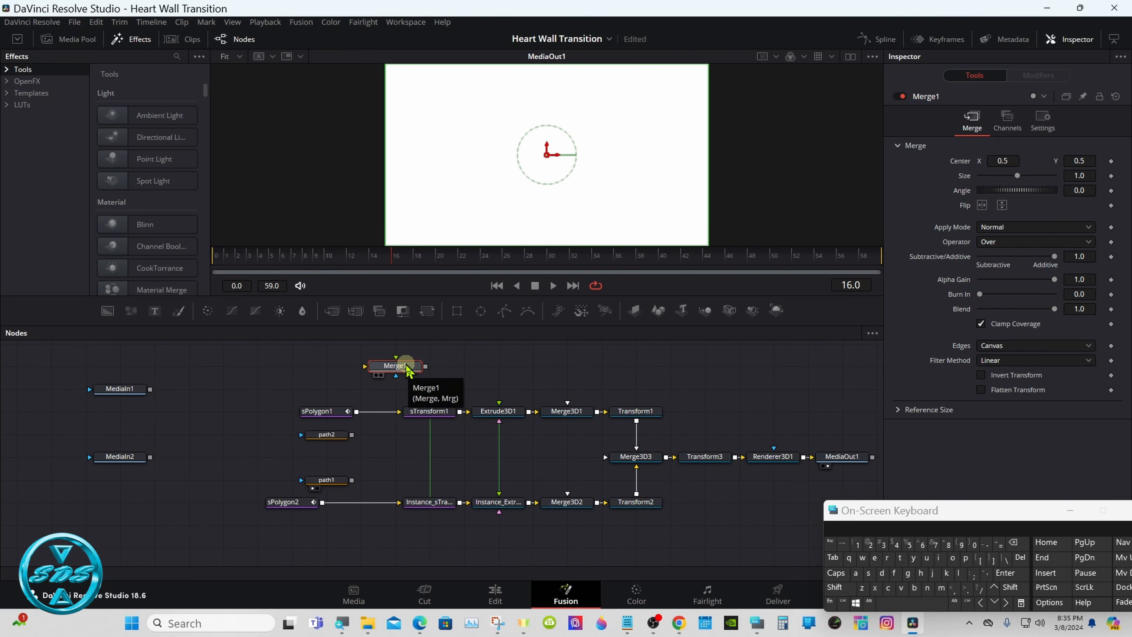
click(637, 312)
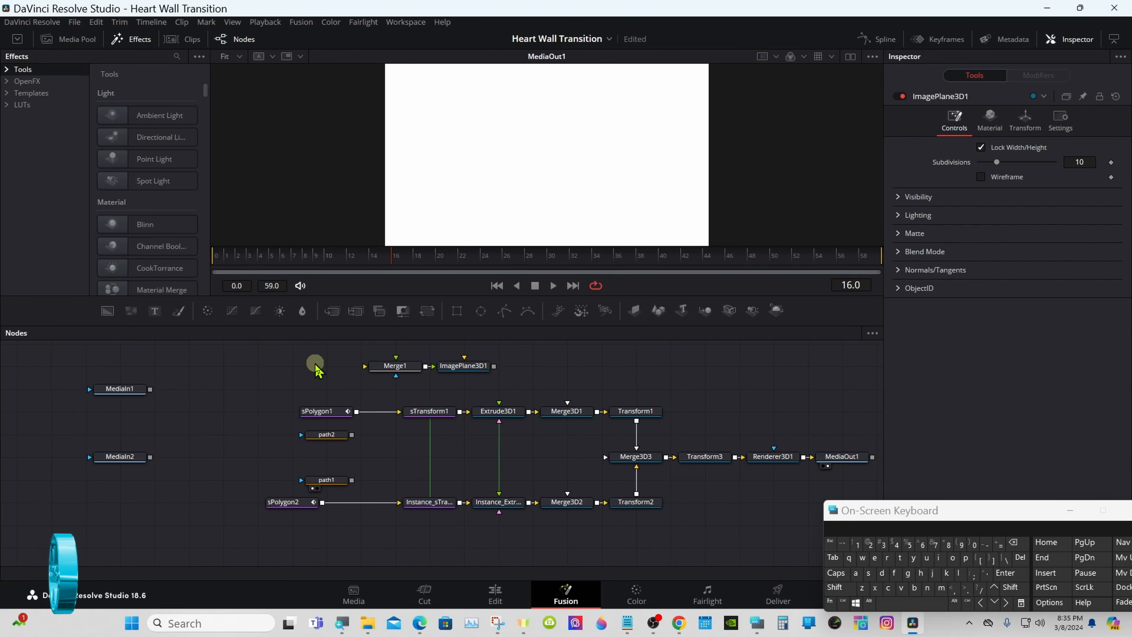
drag(106, 312, 302, 352)
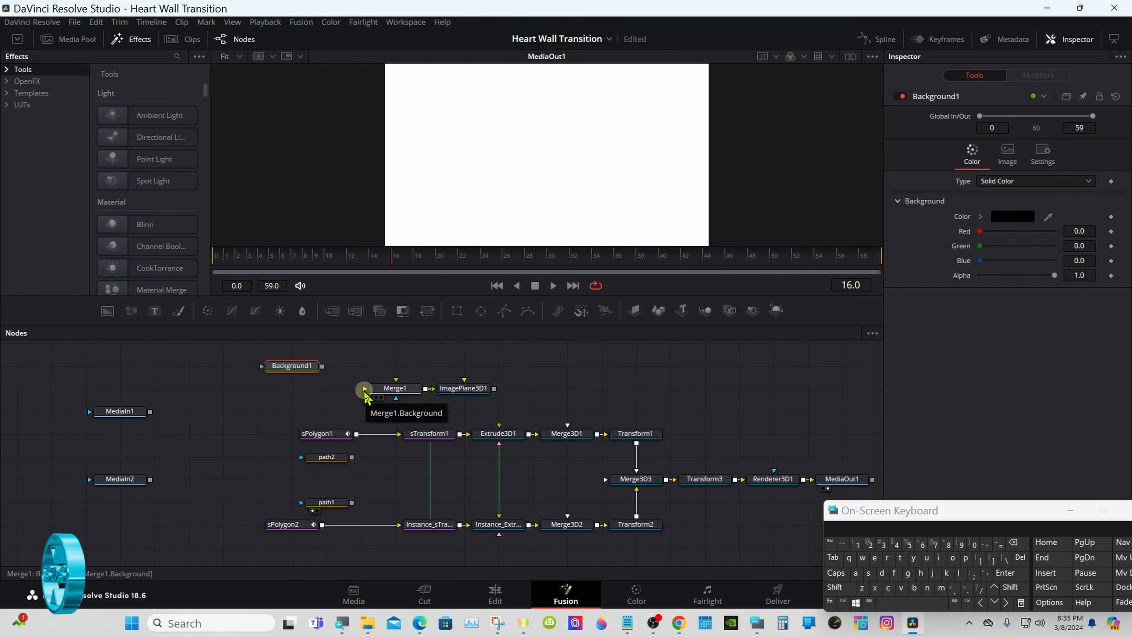
drag(323, 371, 386, 385)
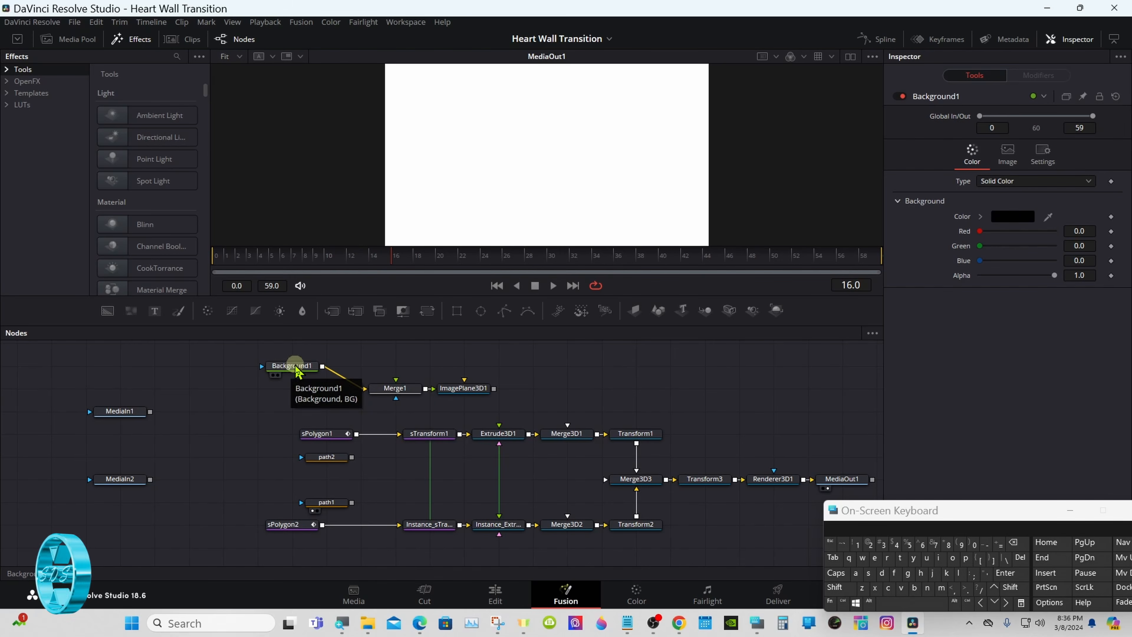
drag(291, 366, 393, 366)
Step: Lower MediaIn1 and MediaIn2, connect MediaIn1 to Merge1 as foreground, and feed ImagePlane3D1 into Merge3D1
drag(120, 411, 119, 525)
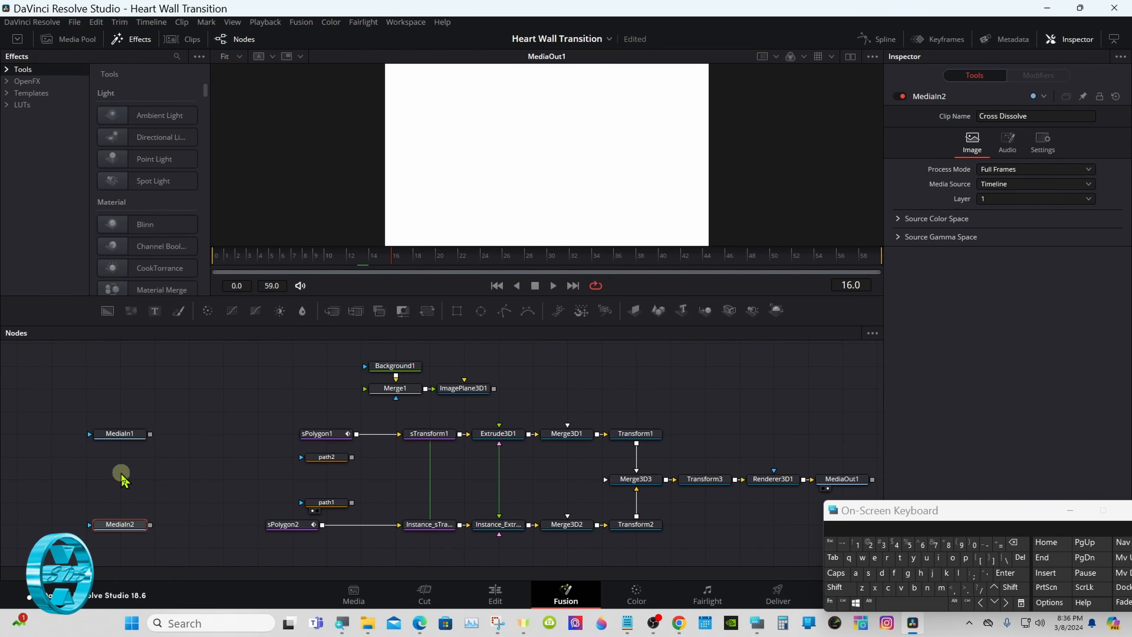
drag(119, 433, 127, 464)
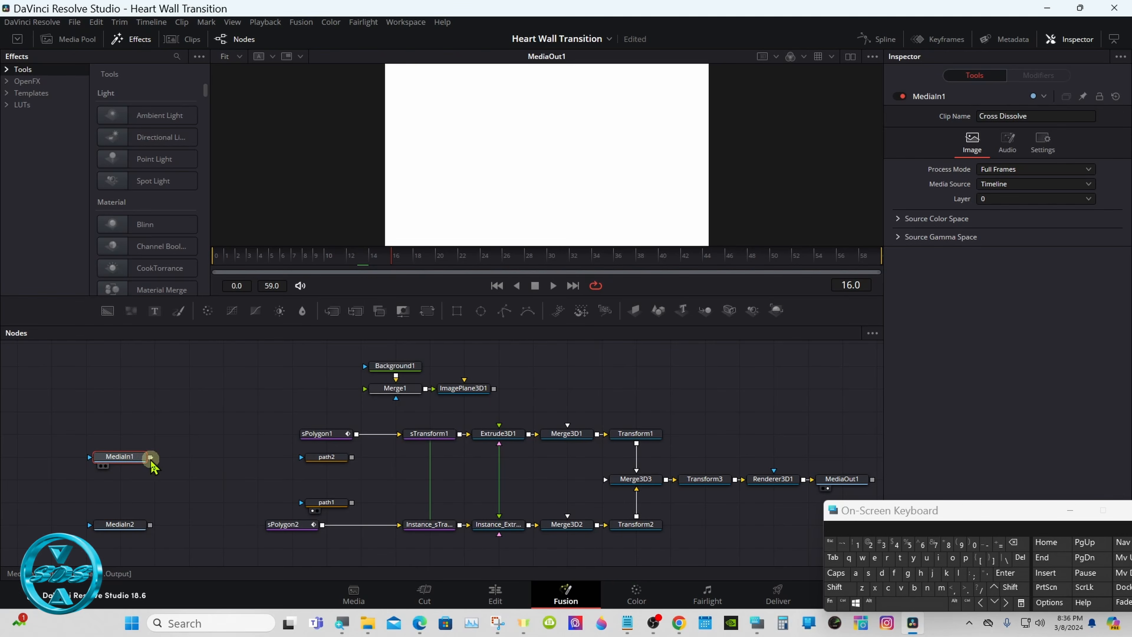
drag(151, 457, 369, 392)
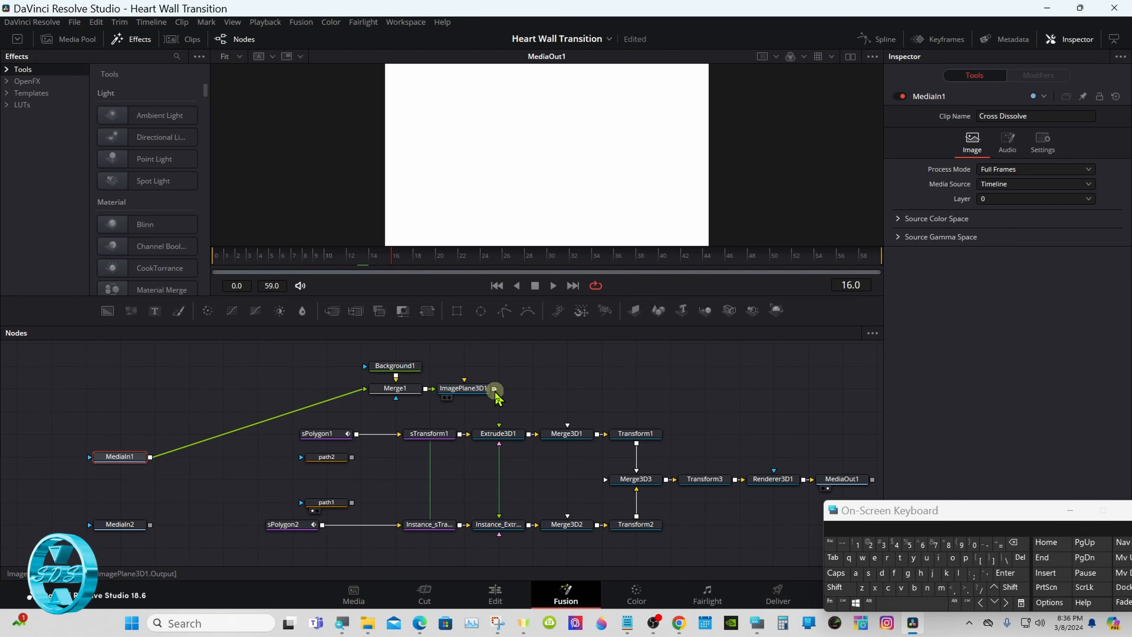
drag(494, 392, 570, 438)
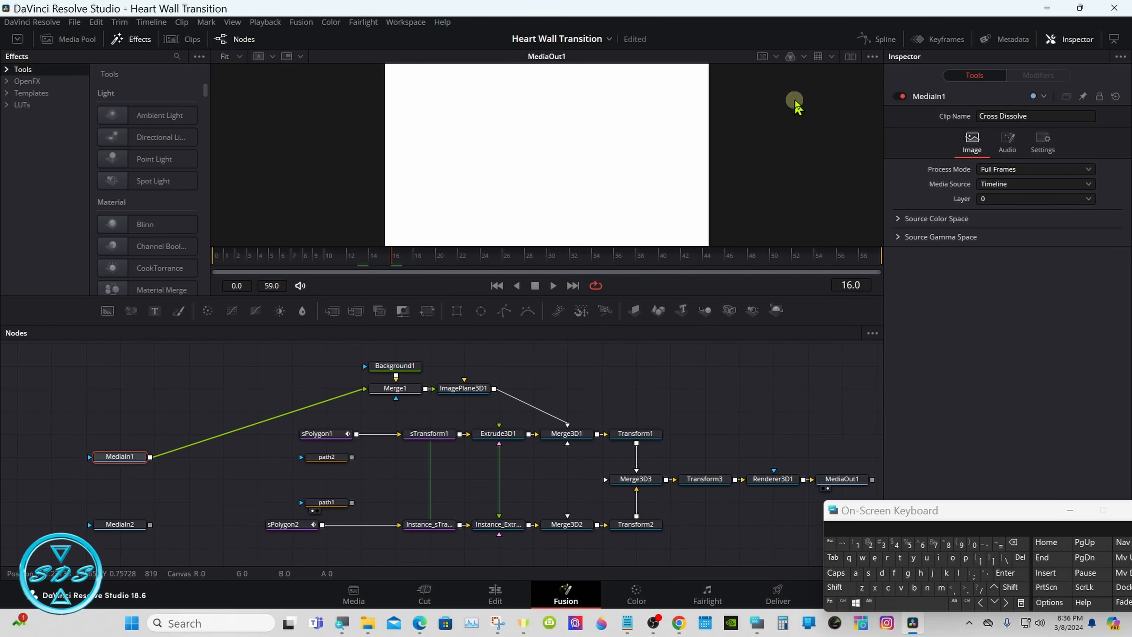
Step: Restore the dual-viewer layout and load Merge3D3 into the viewer that shows path1
click(849, 58)
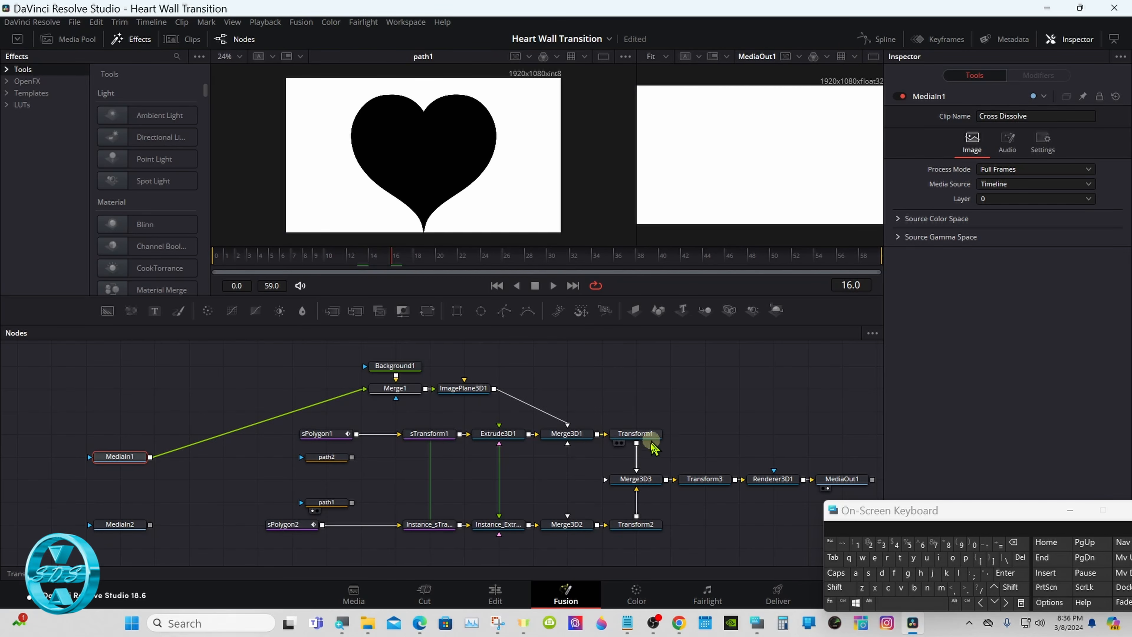
click(616, 491)
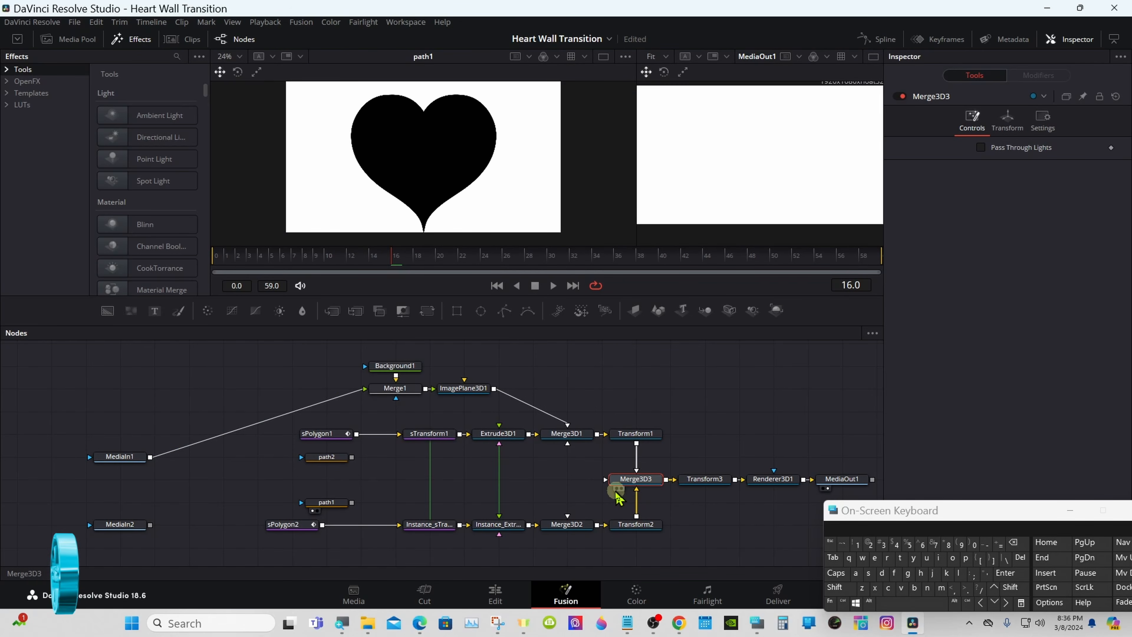
click(616, 489)
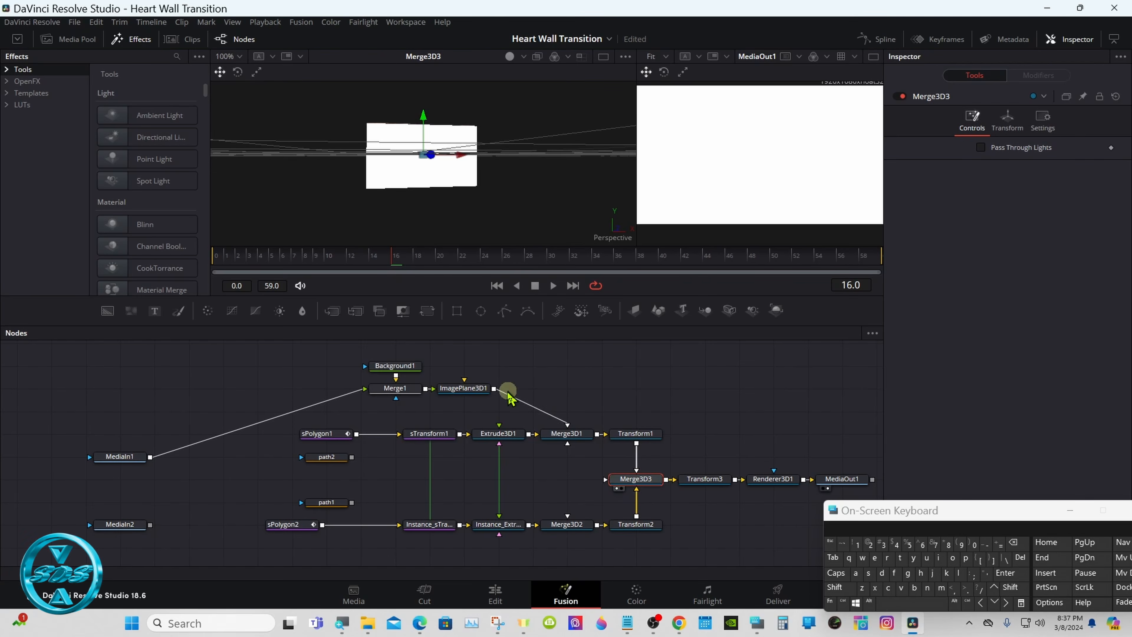
Step: Offset ImagePlane3D1 along Z, trying 0.048 before settling on a Z translation of 0.041
click(468, 388)
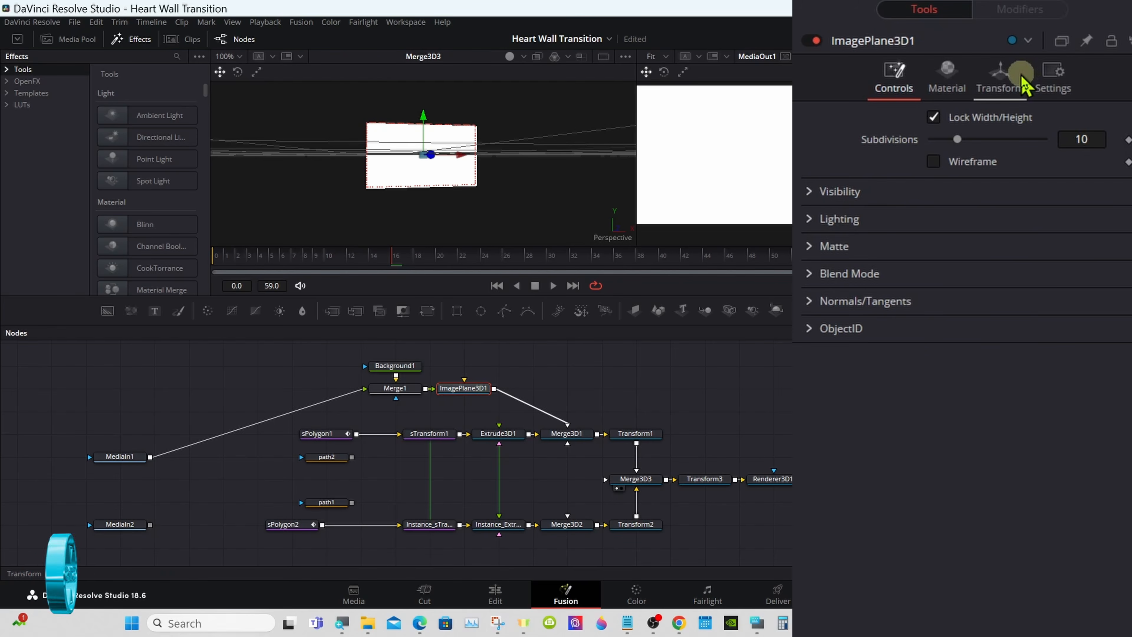
click(1024, 82)
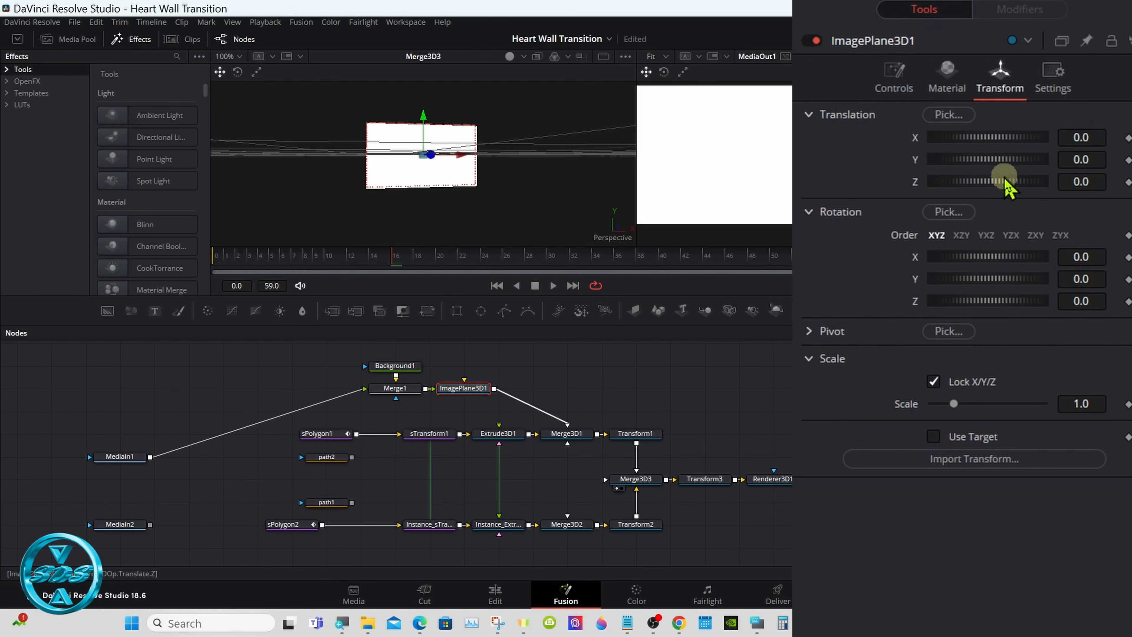
click(757, 623)
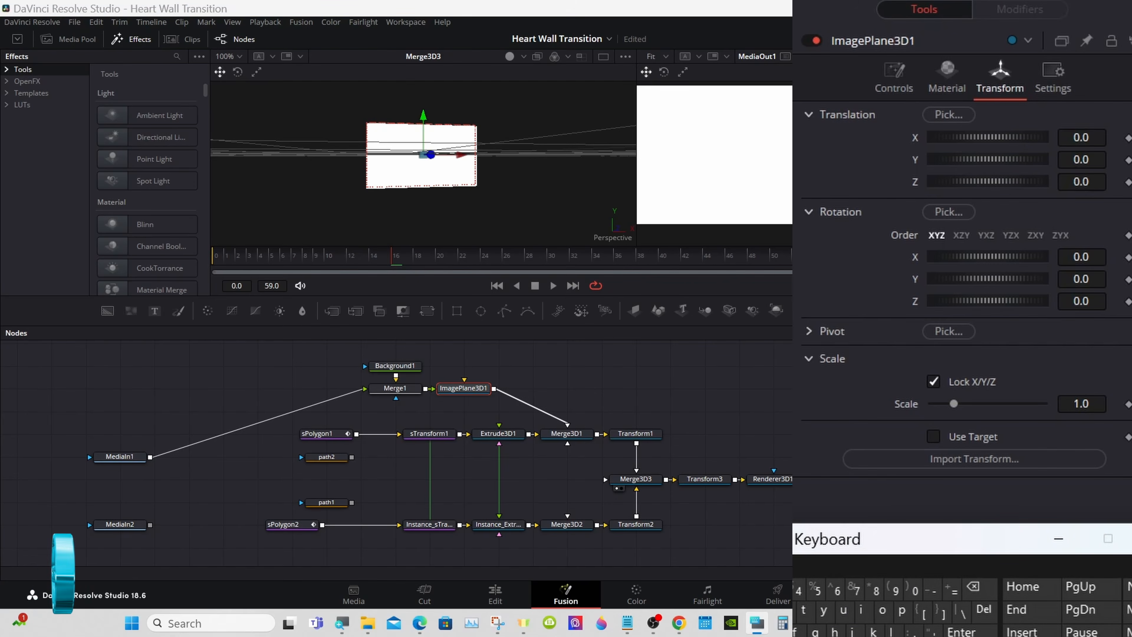
click(1081, 181)
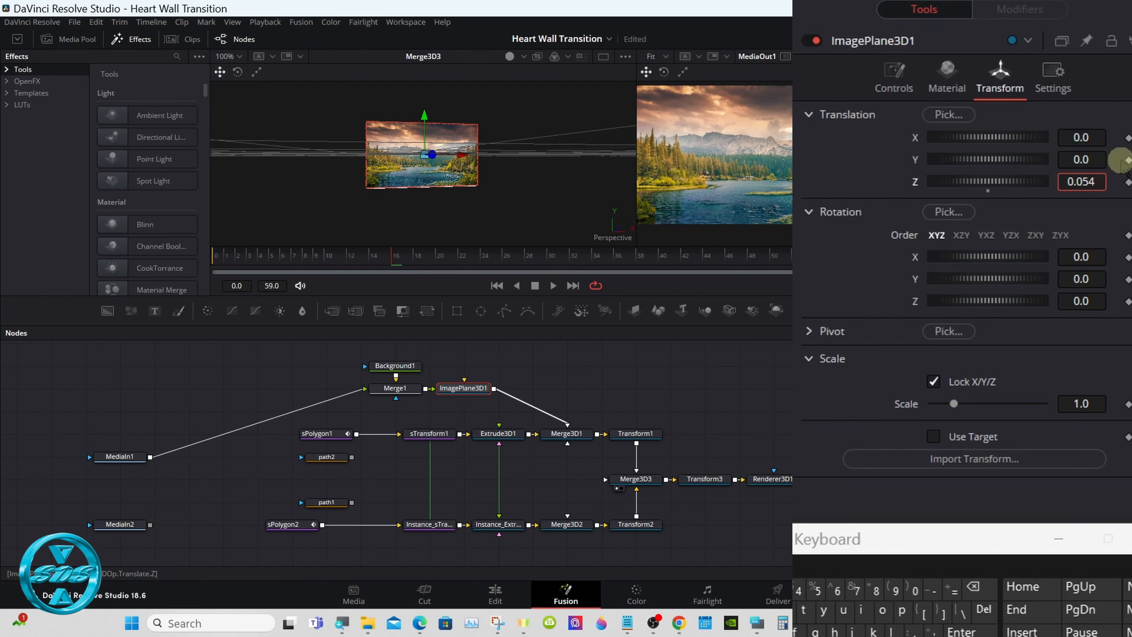
key(BackSpace)
key(BackSpace)
text(48)
key(Return)
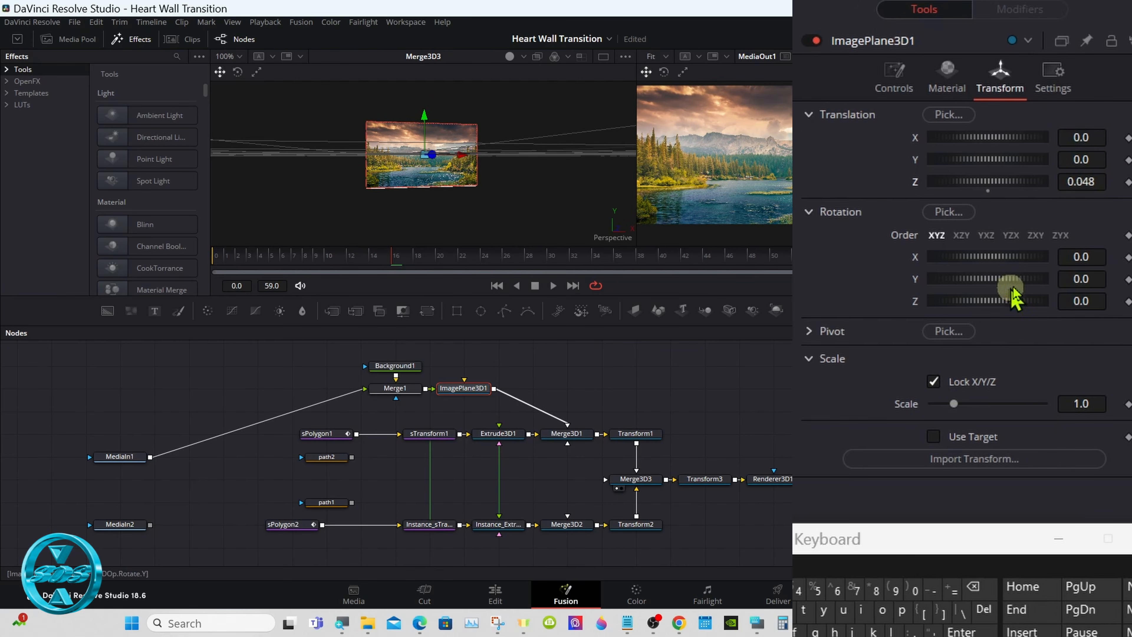
click(1087, 182)
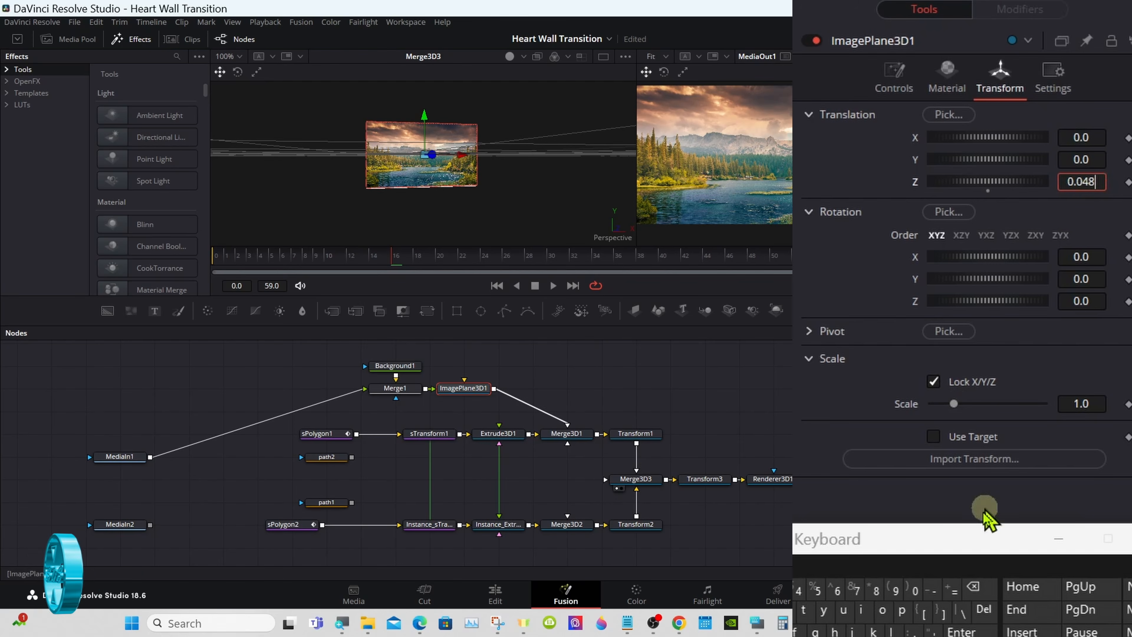
key(BackSpace)
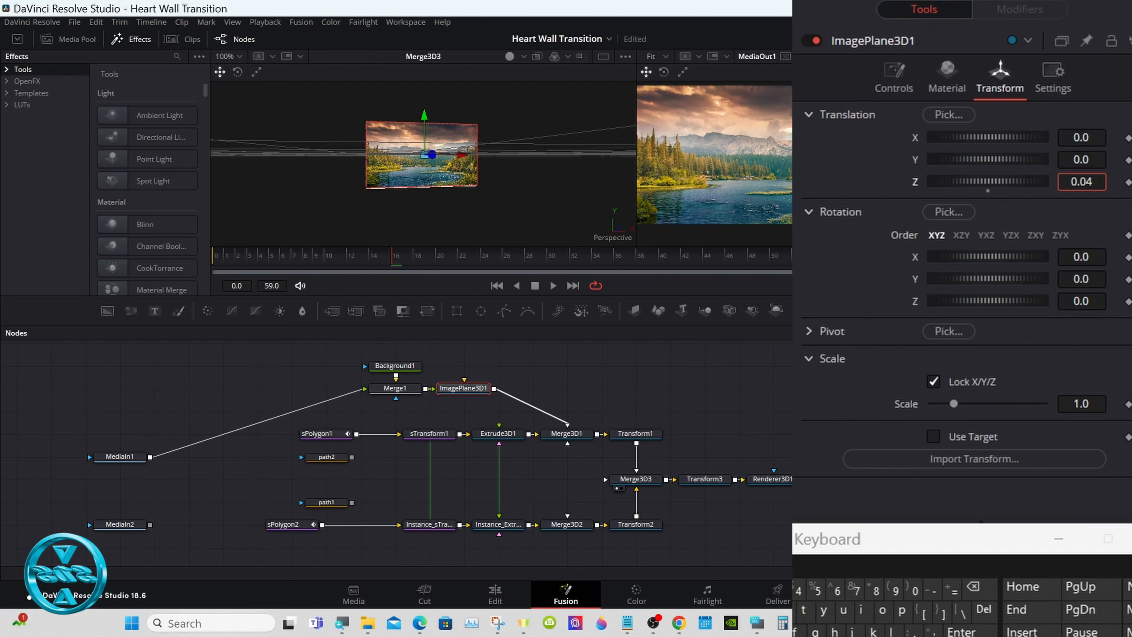
text(1)
key(Return)
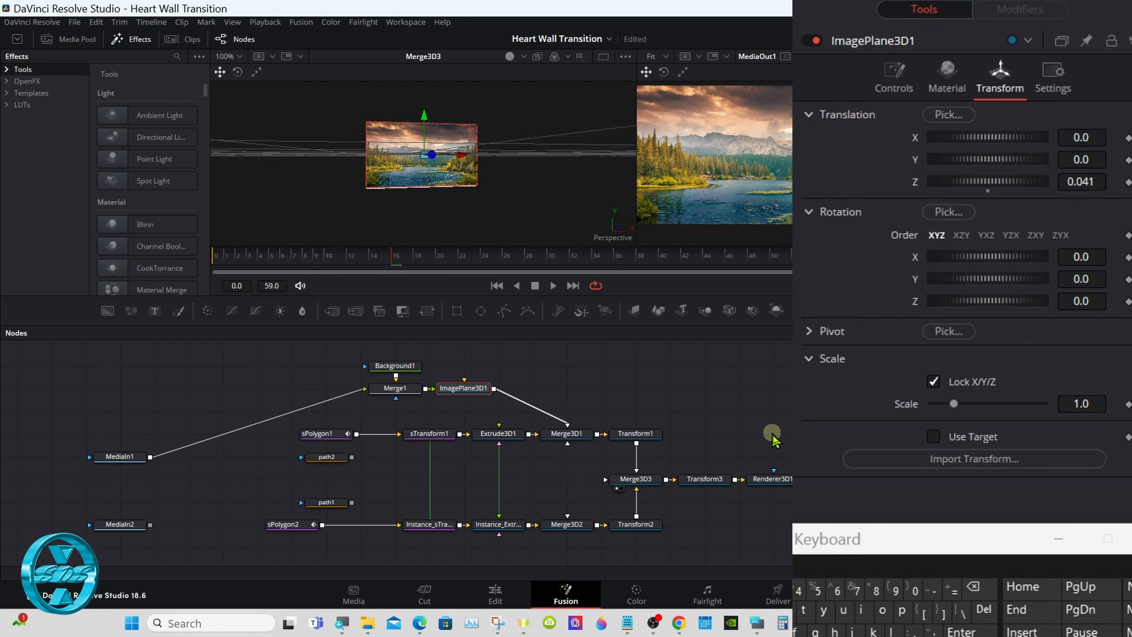
Step: Inspect the image plane against Extrude3D1 from the side, scale the Merge3D3 view to fit, and save the project
drag(370, 199, 598, 200)
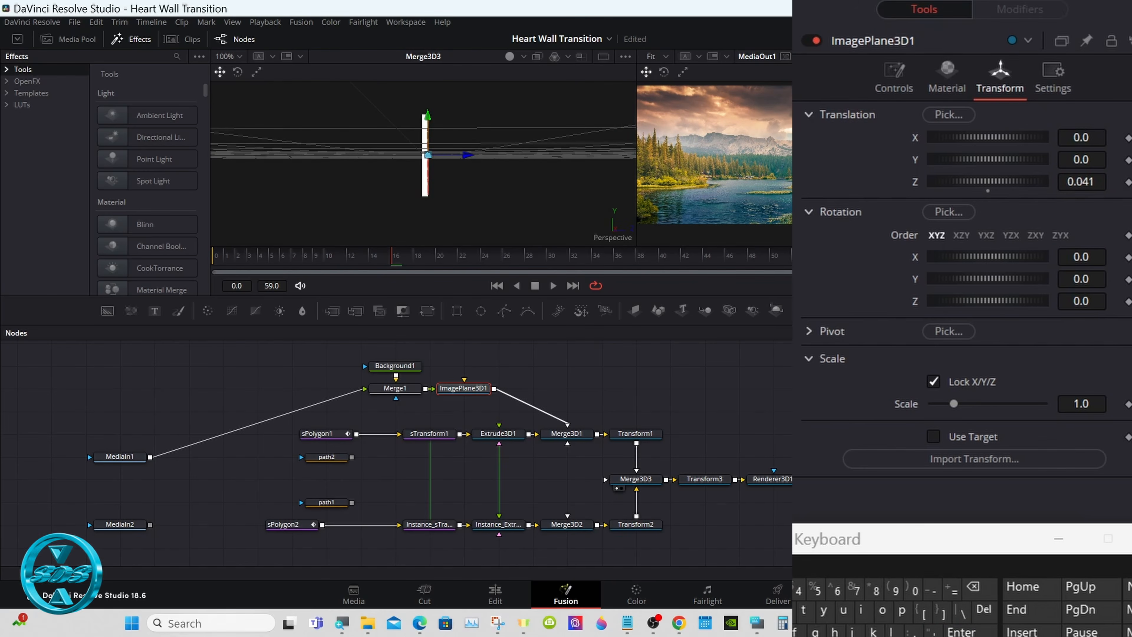
click(497, 434)
right_click(494, 179)
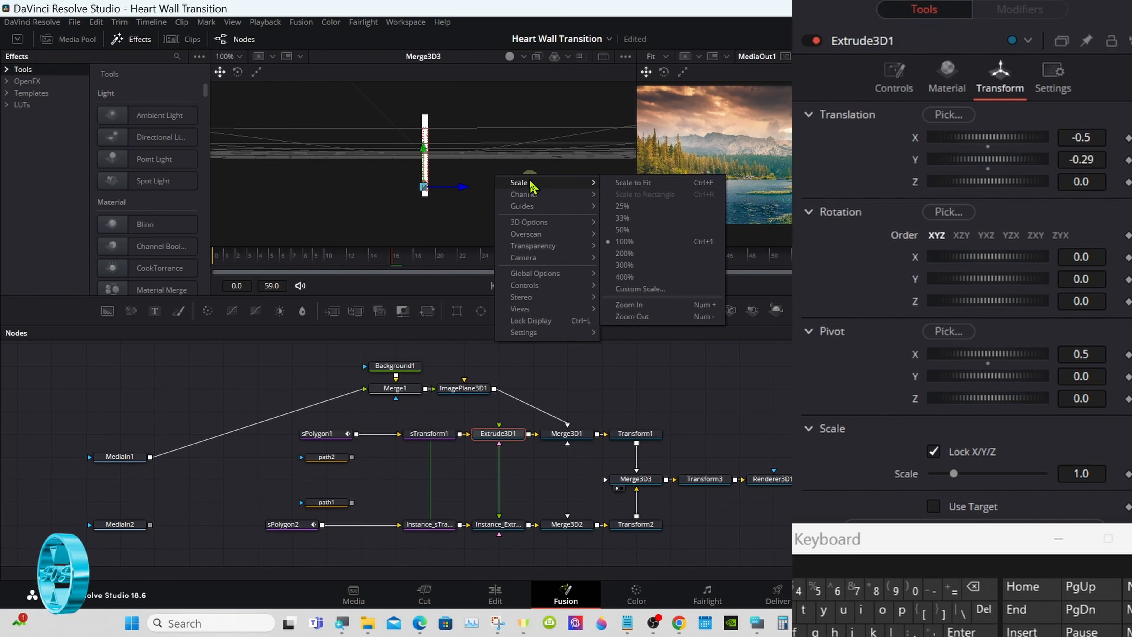
click(615, 187)
key(ctrl+s)
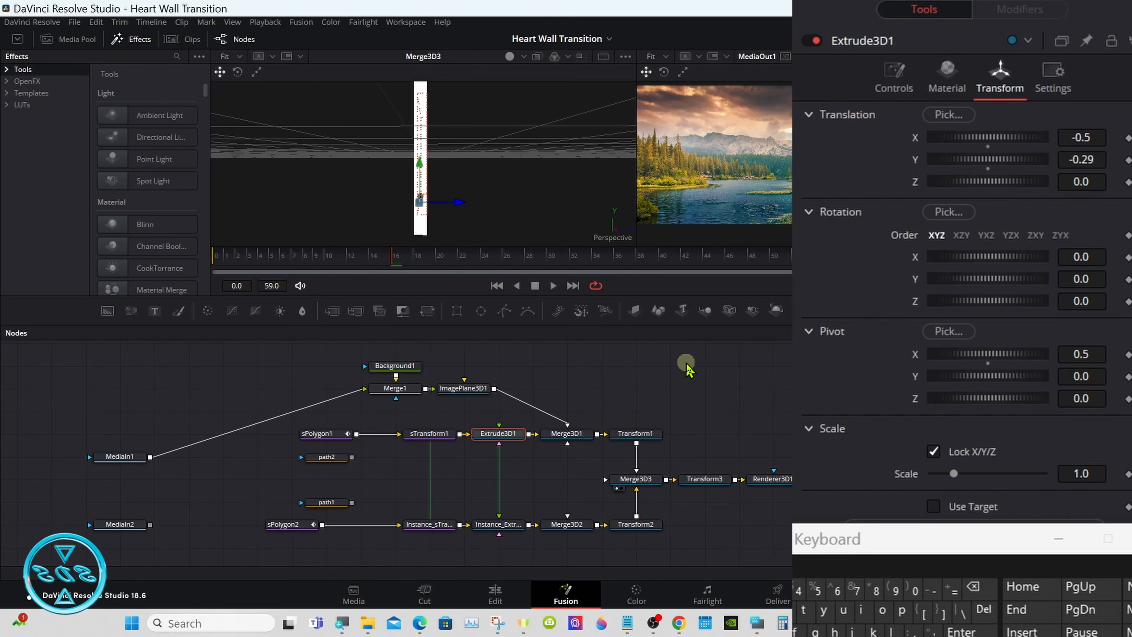
drag(584, 143, 432, 148)
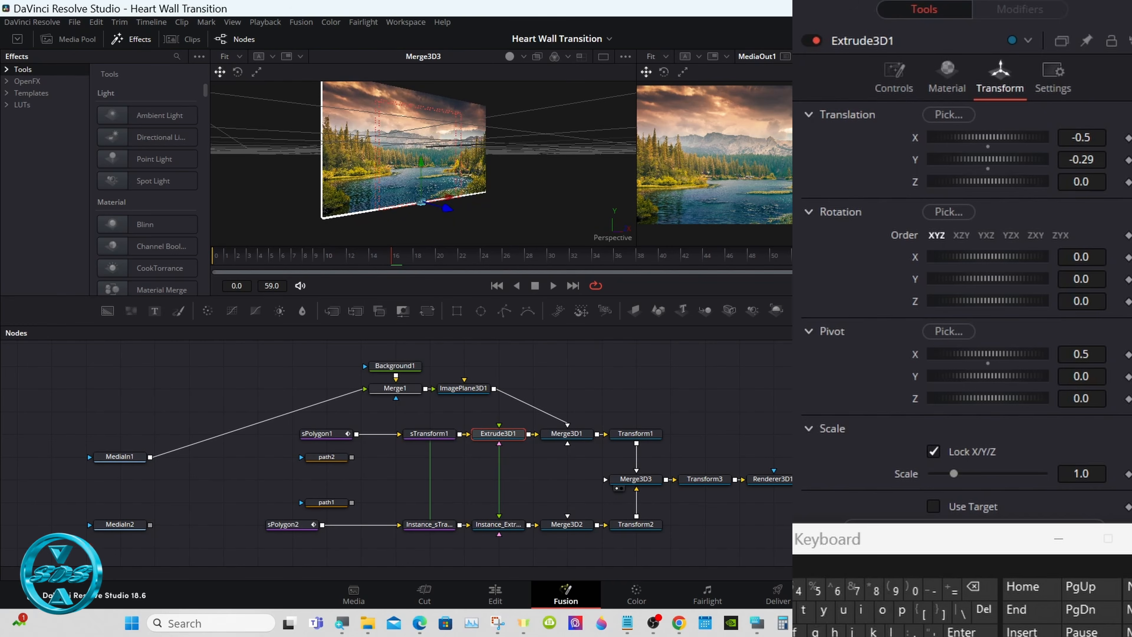
Step: Set ImagePlane3D1's Y translation to -0.01 and deselect the node
click(466, 388)
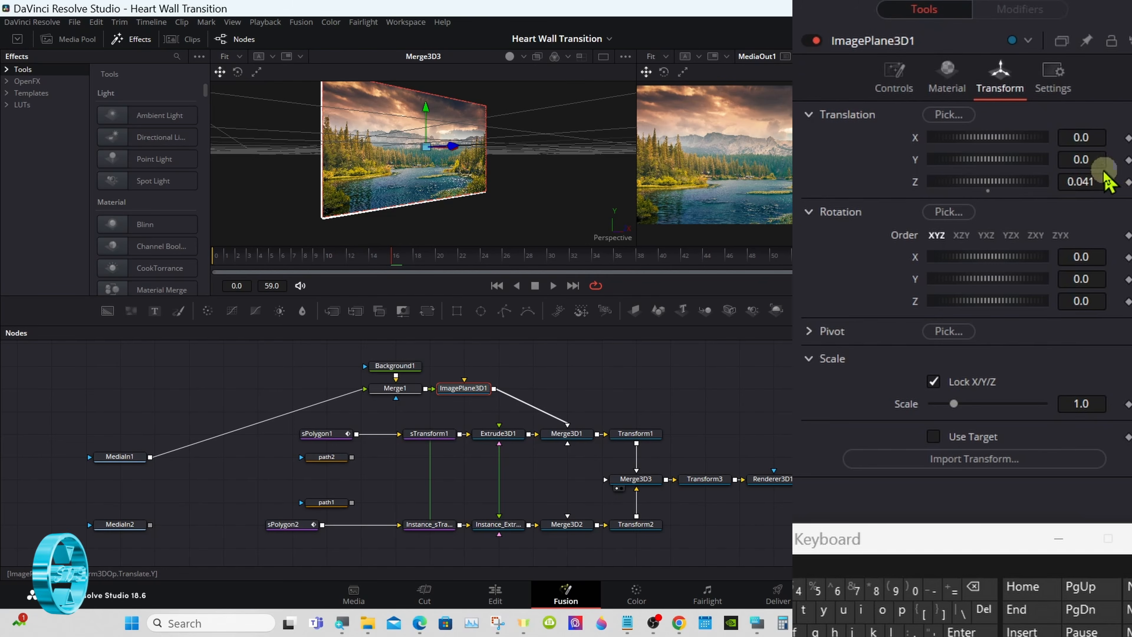
click(1075, 160)
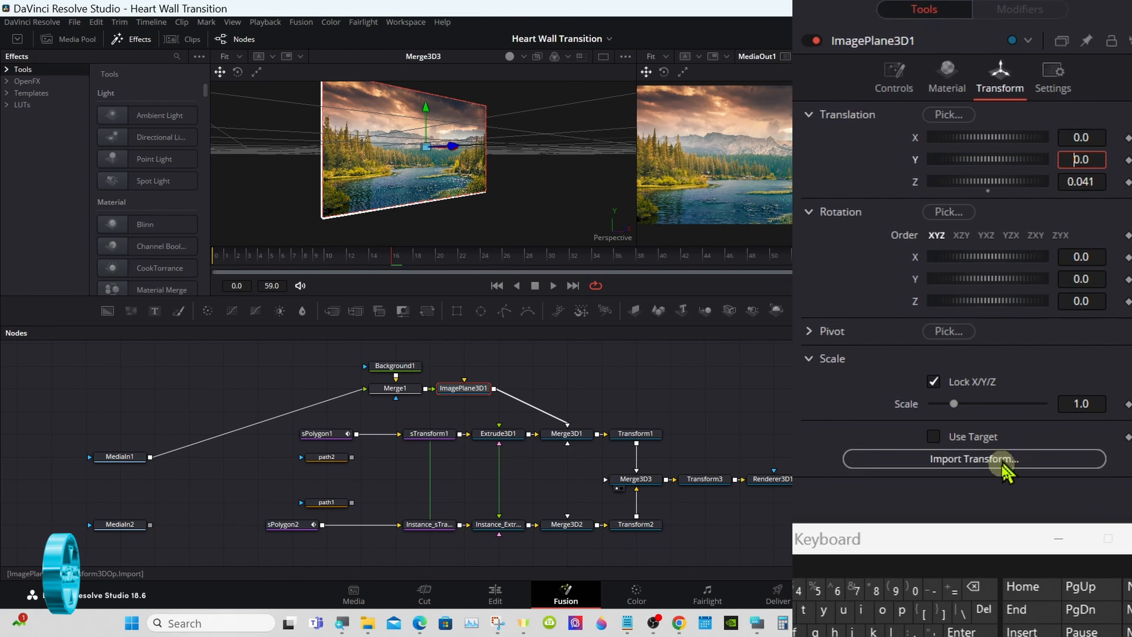
click(933, 590)
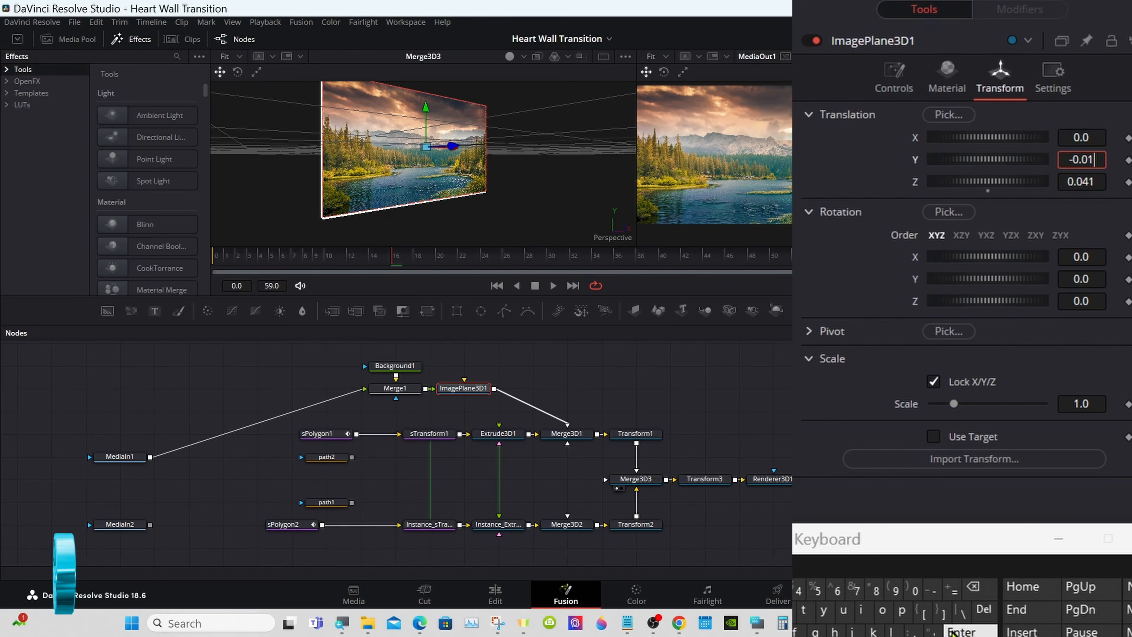
click(963, 631)
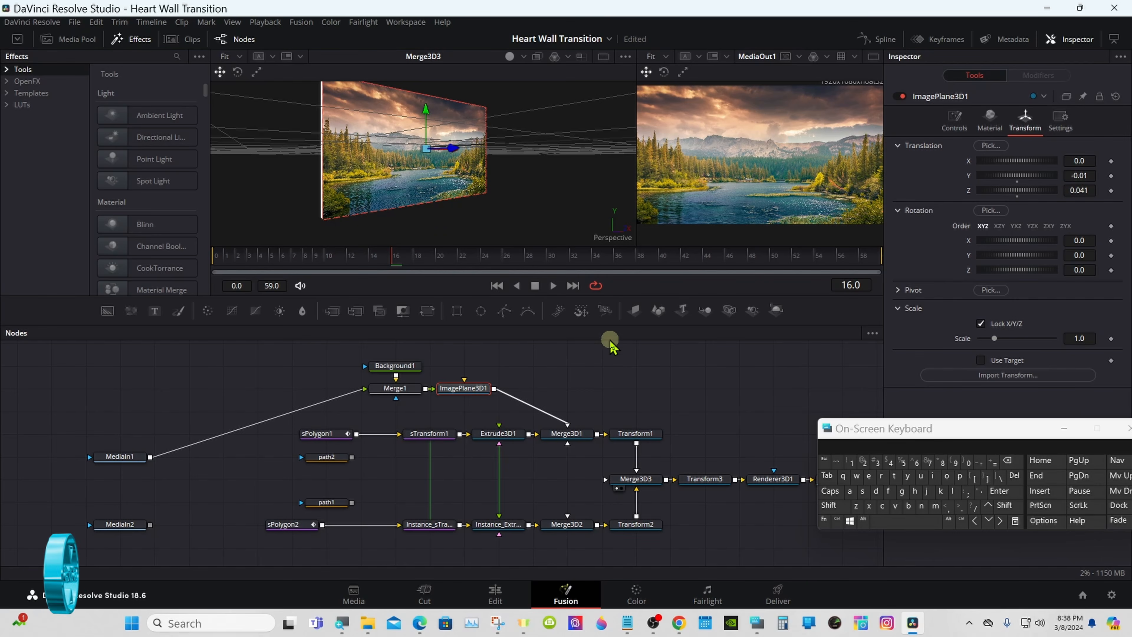
click(640, 370)
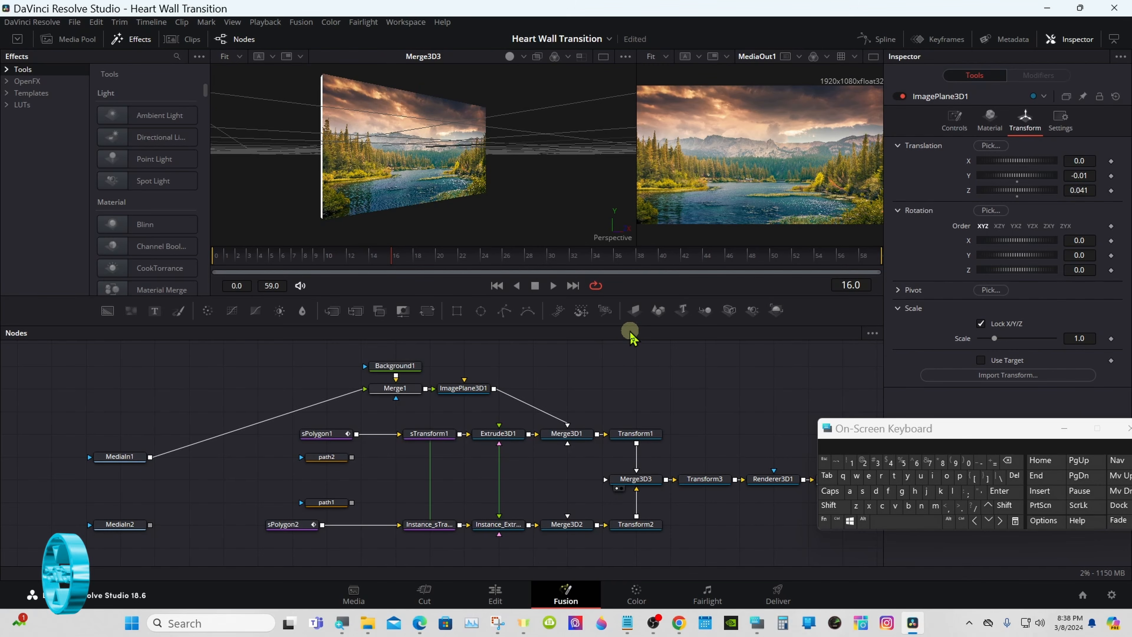
Step: Enlarge the node graph, copy Background1, Merge1 and ImagePlane3D1, and paste the copies below the sPolygon2 chain
drag(629, 327, 626, 270)
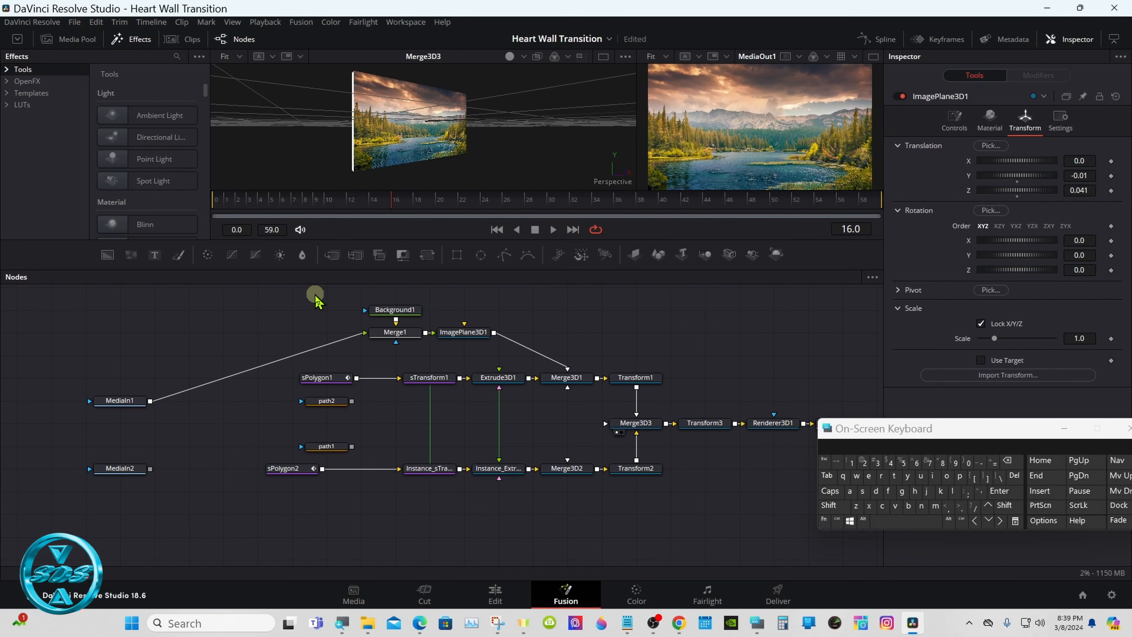
drag(321, 296, 488, 344)
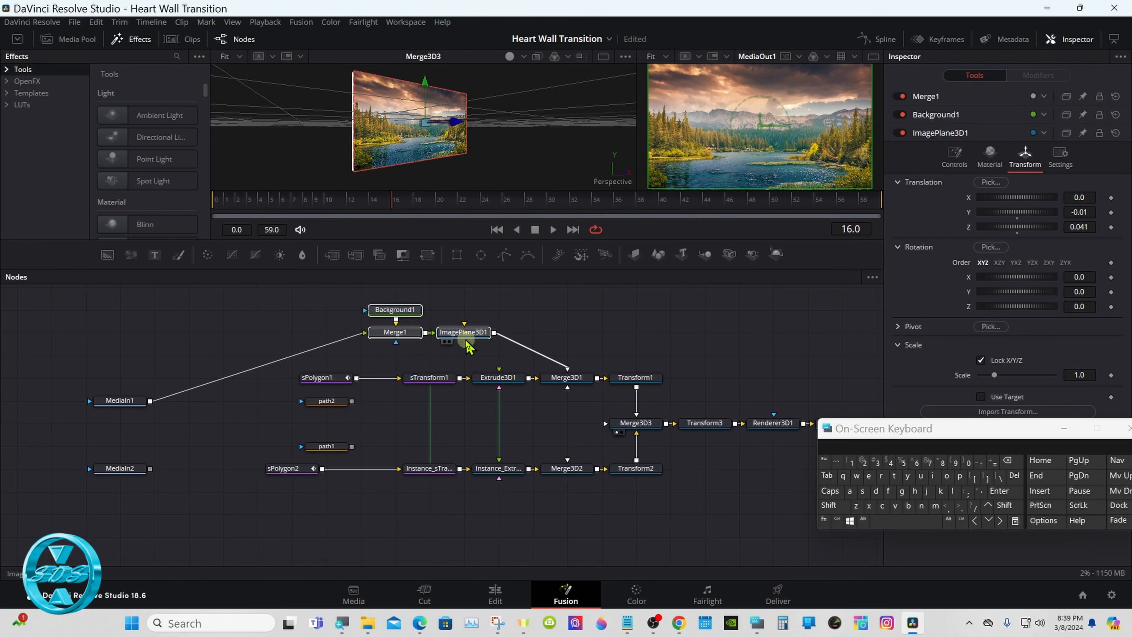
right_click(455, 331)
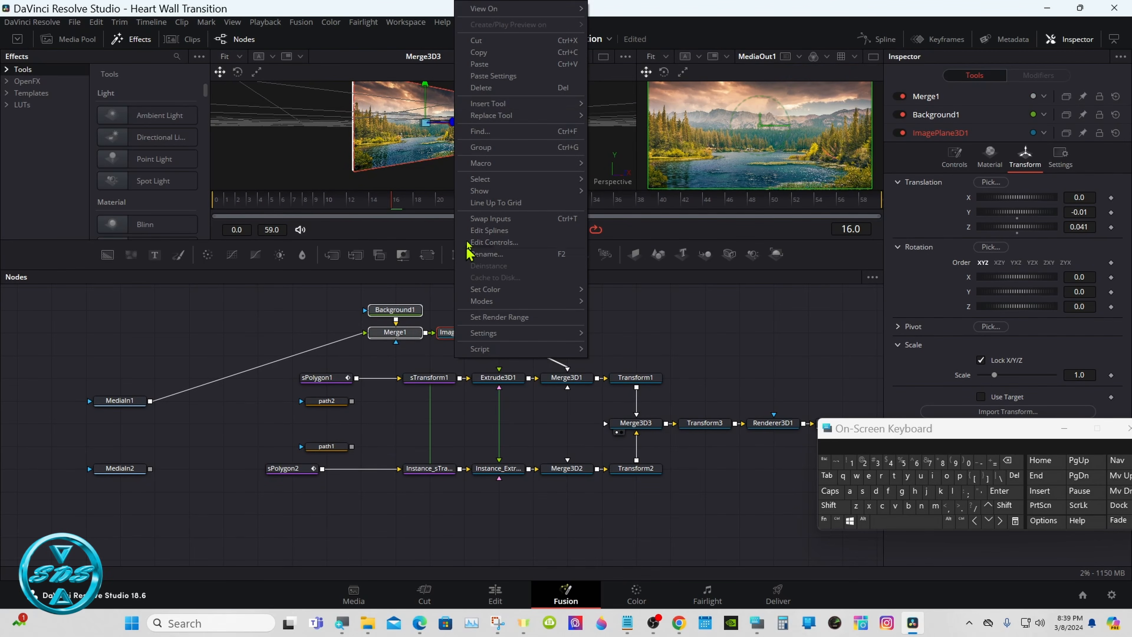
click(484, 55)
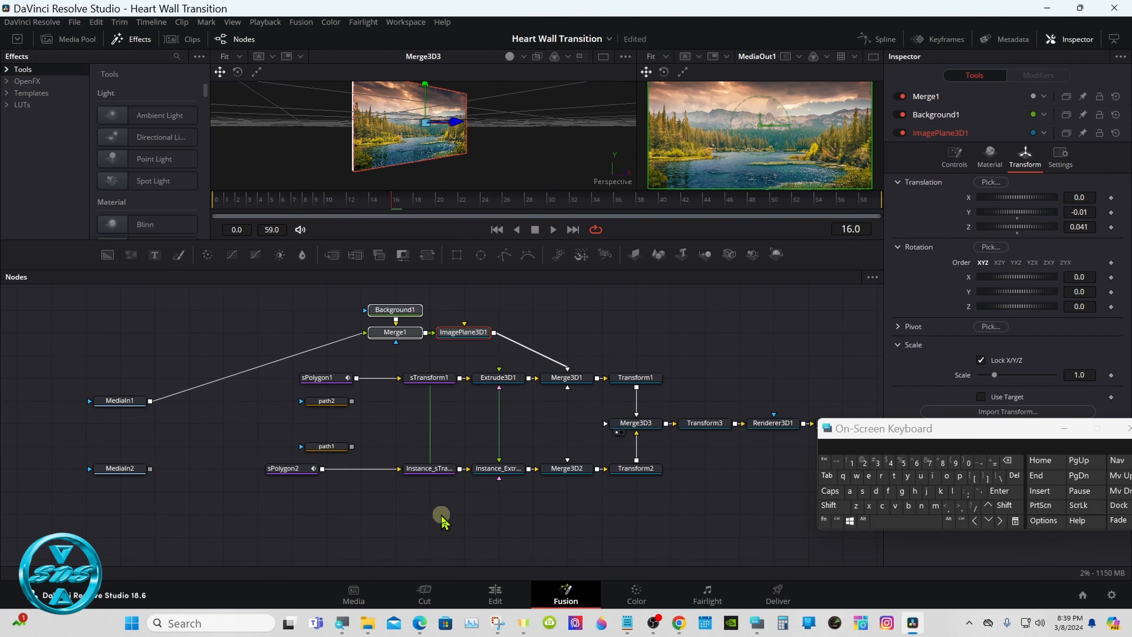
click(450, 540)
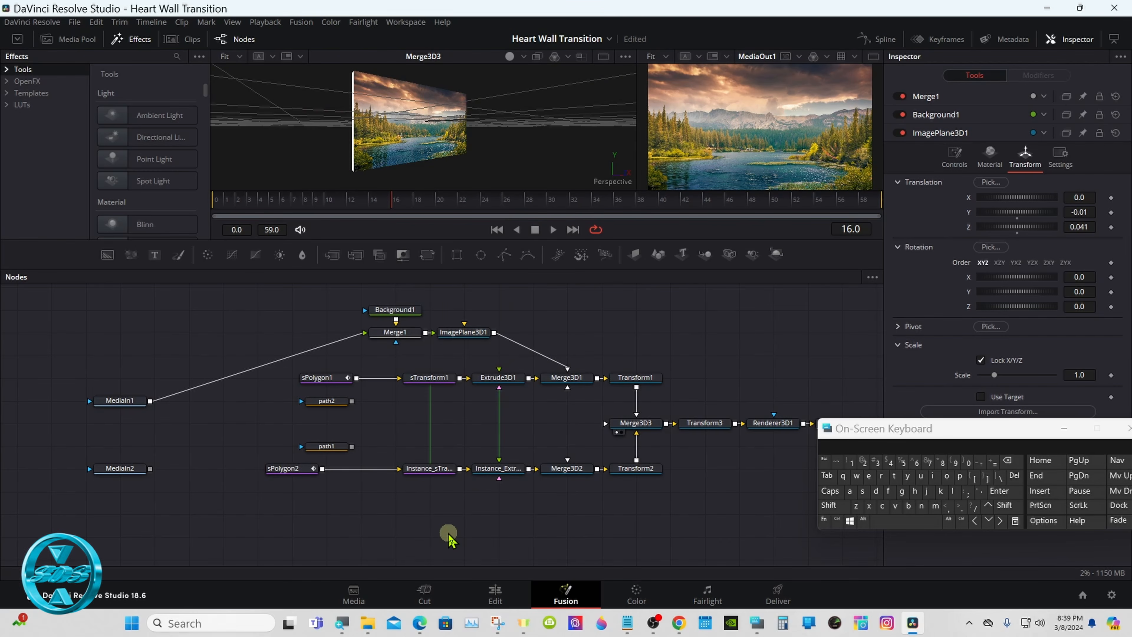
right_click(450, 540)
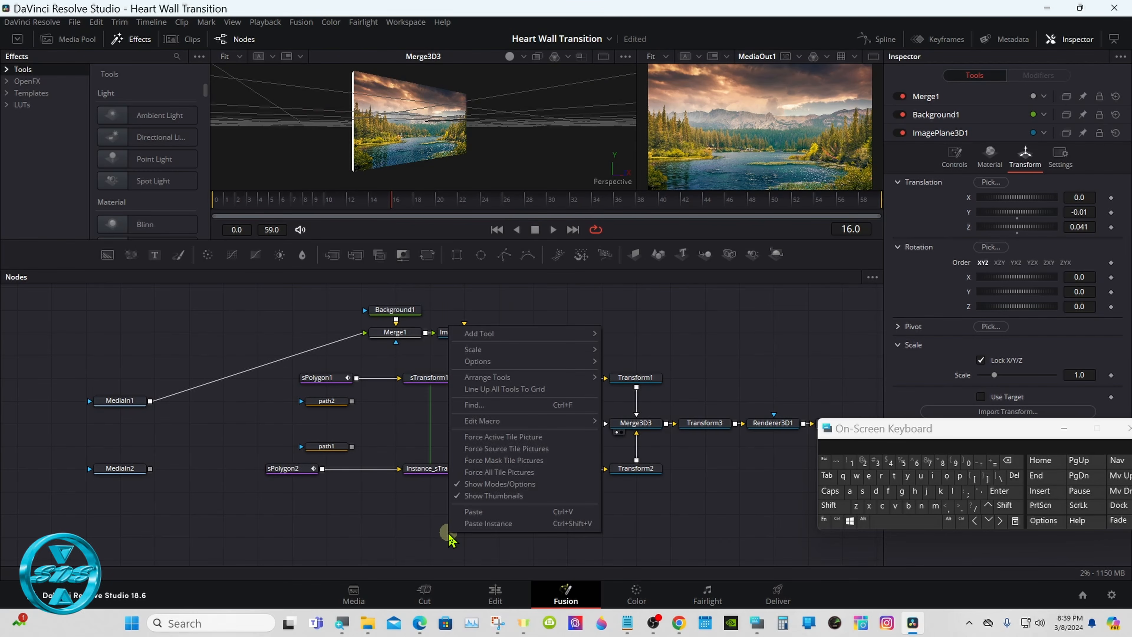
click(473, 511)
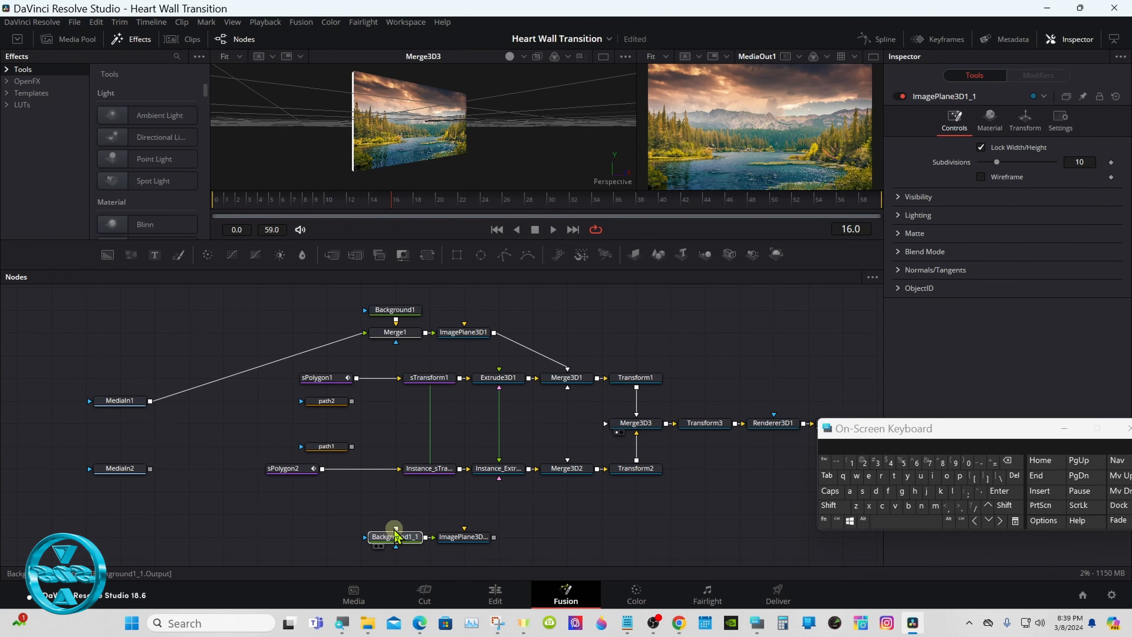
Step: Place Background1_1 below Merge1_1, connect MediaIn1 to Merge1_1 as foreground, and feed the copied image plane into Merge3D2
drag(395, 535, 395, 559)
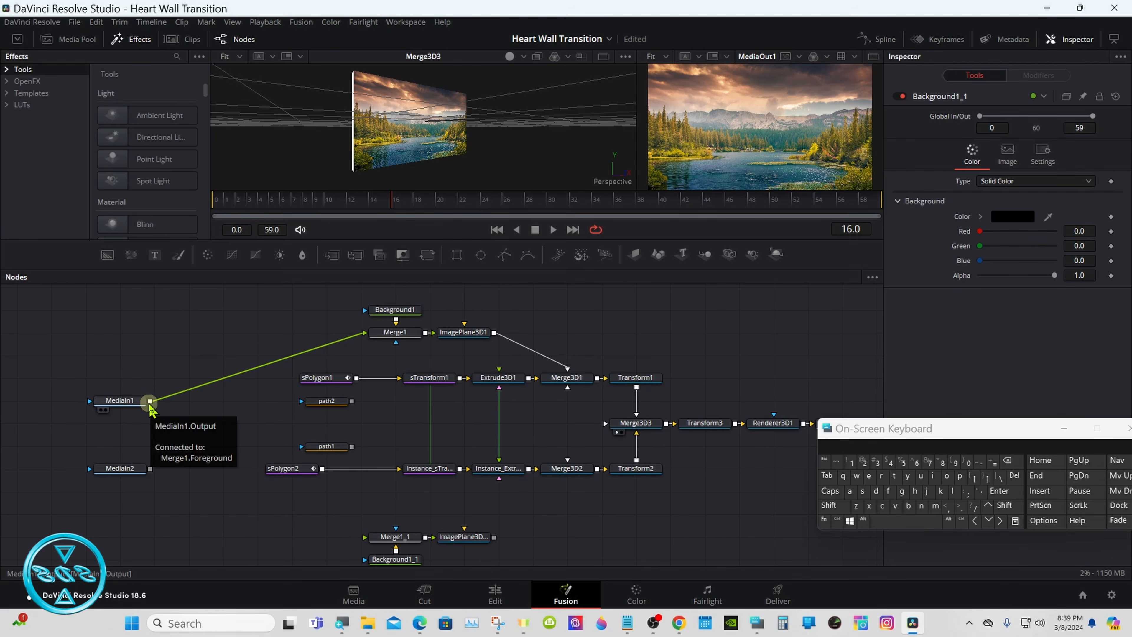
drag(150, 404, 369, 539)
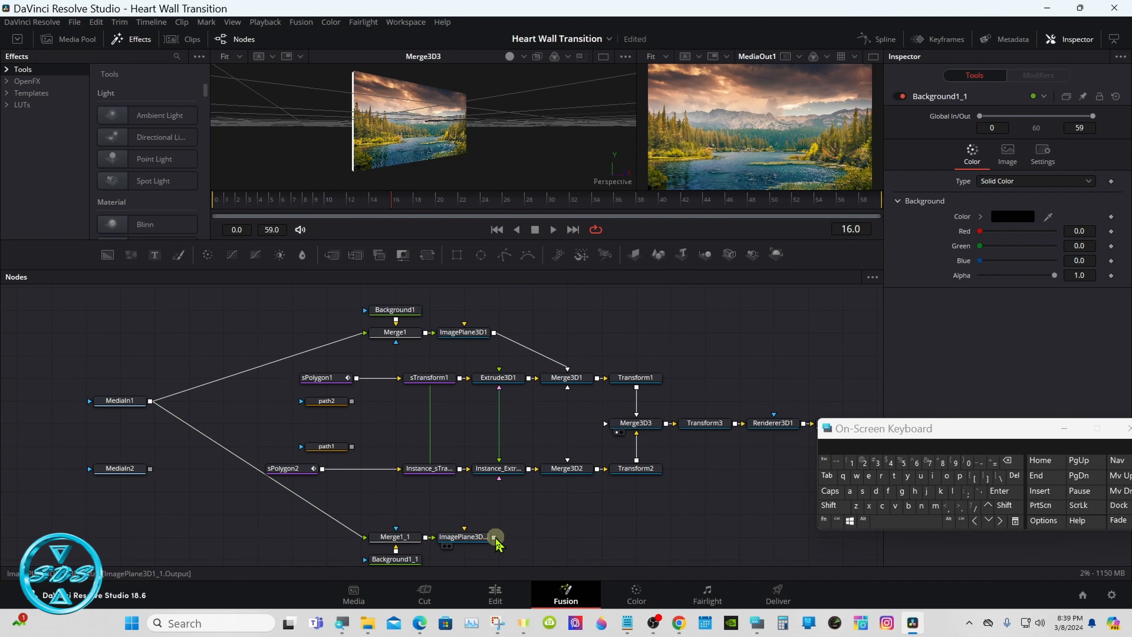
drag(495, 539, 573, 472)
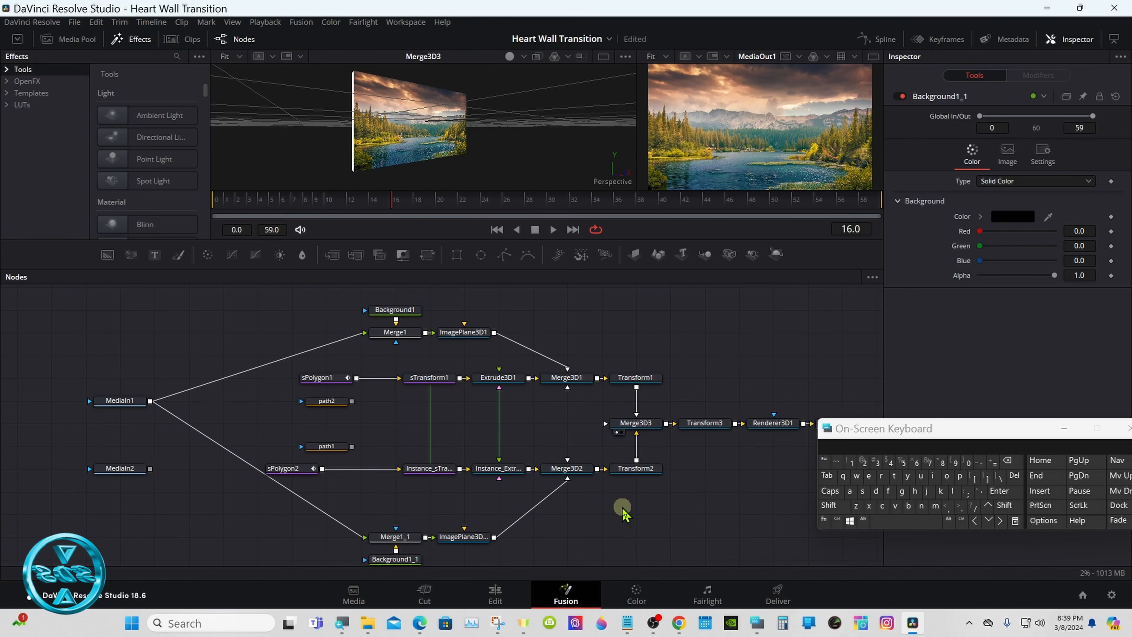
Step: At frame 0, modify Transform1's X rotation with Anim Curves
drag(391, 202, 213, 201)
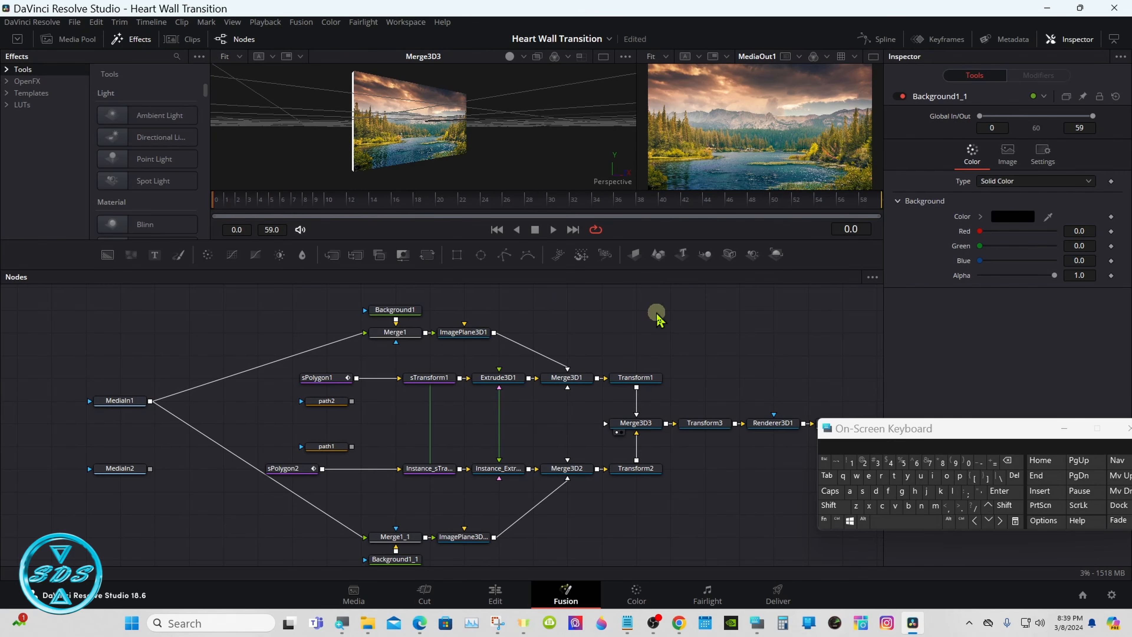
click(634, 378)
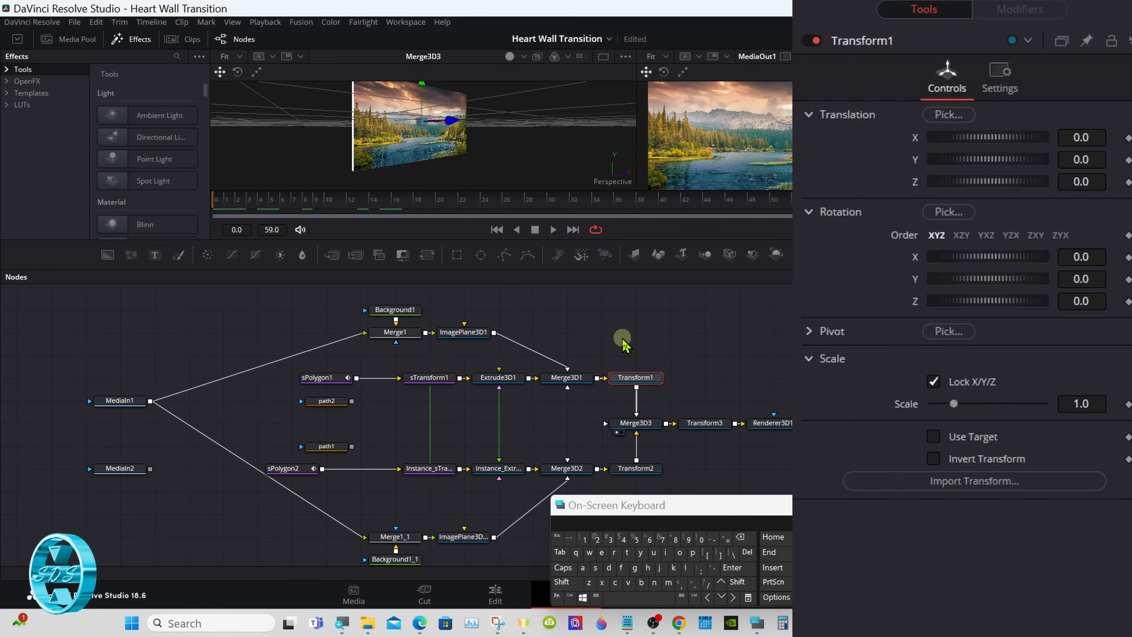
right_click(914, 263)
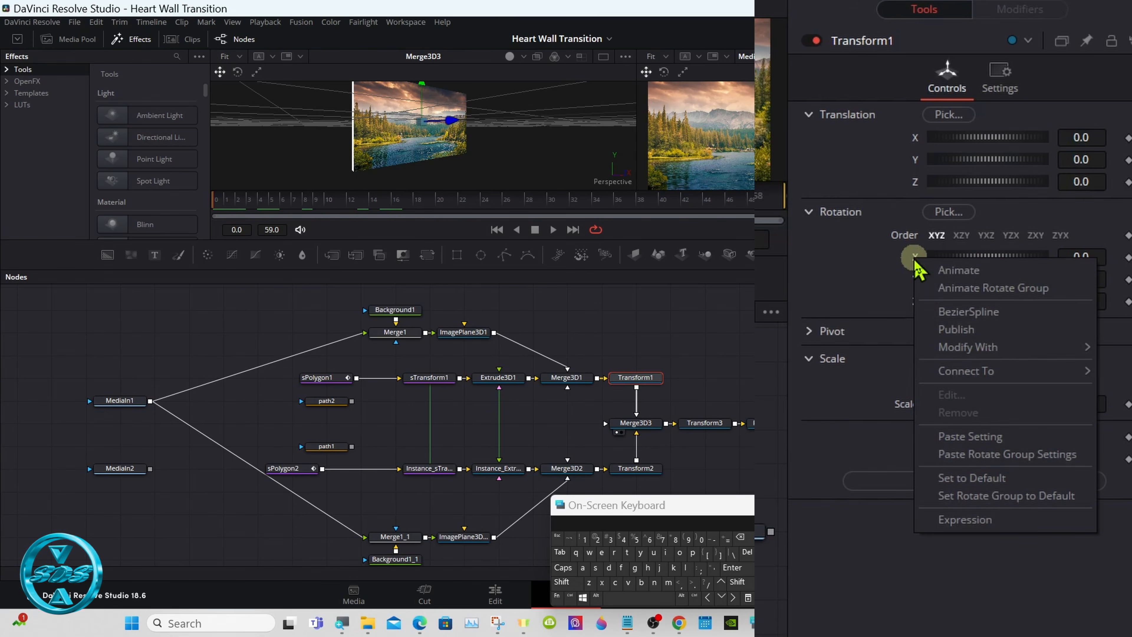
mouse_move(984, 360)
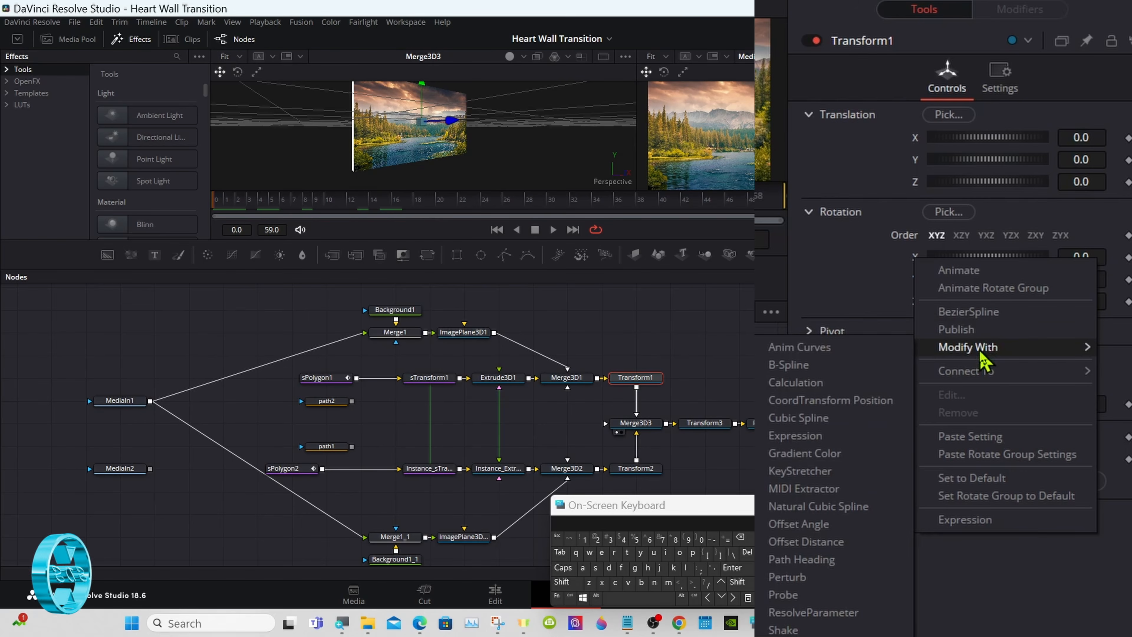
click(825, 353)
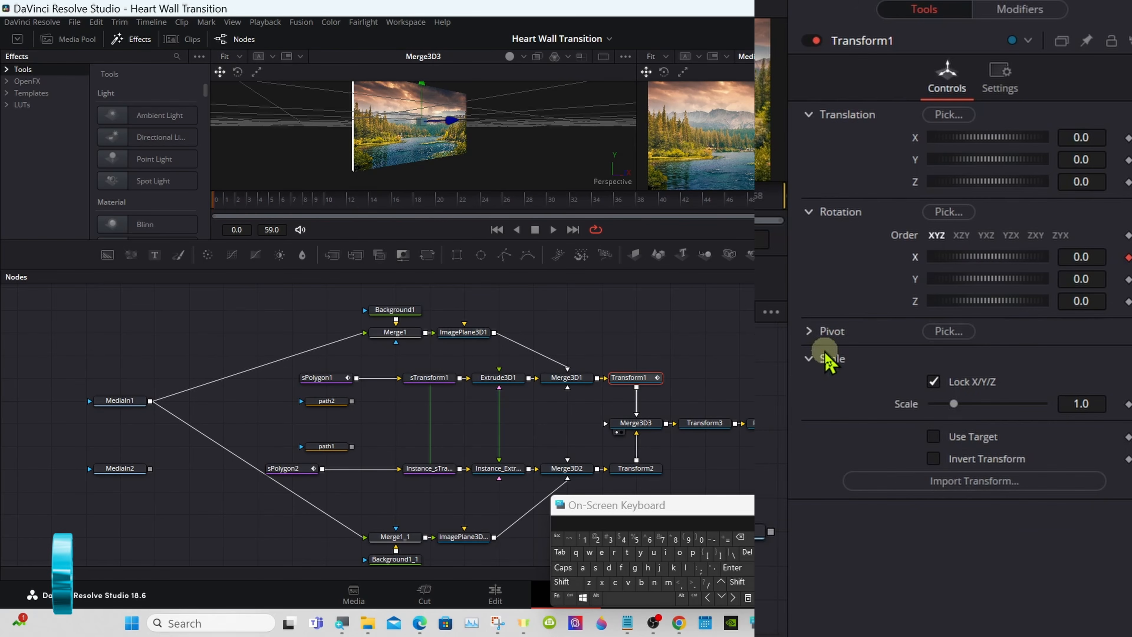
Step: Modify Transform2's X rotation with Anim Curves, scrub to frame 25 to preview it, and return to frame 0
click(654, 468)
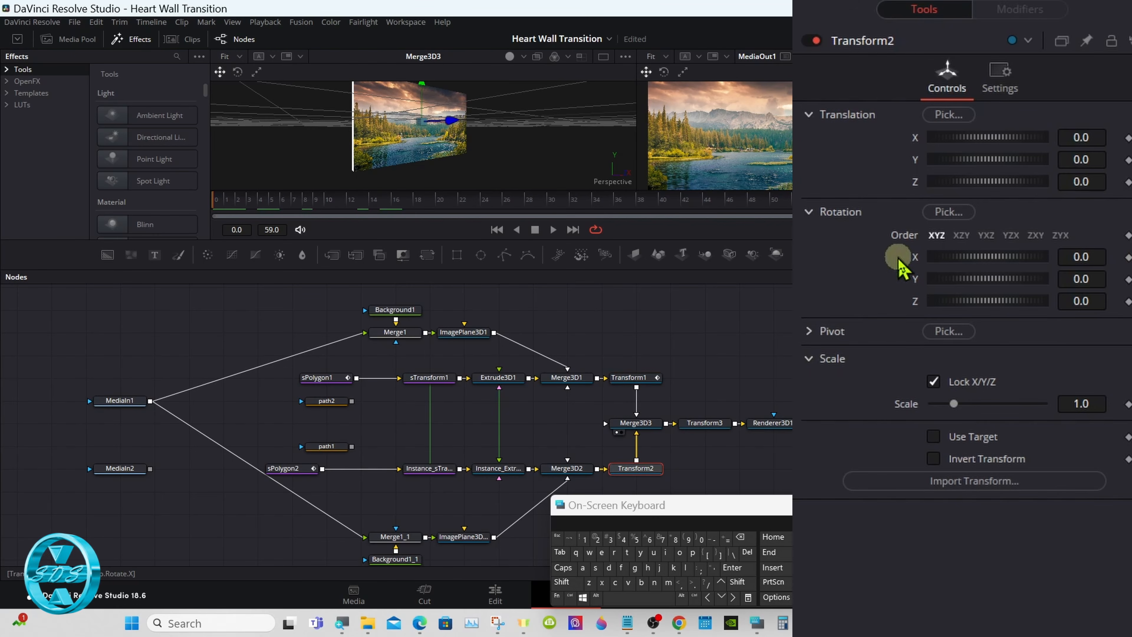
right_click(913, 263)
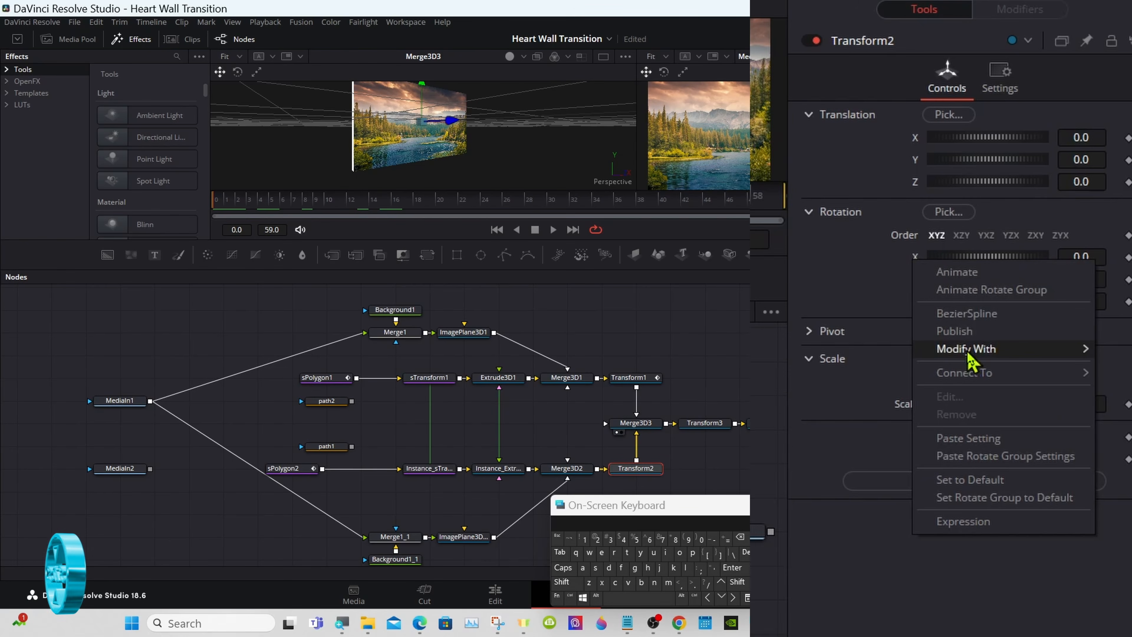
mouse_move(967, 352)
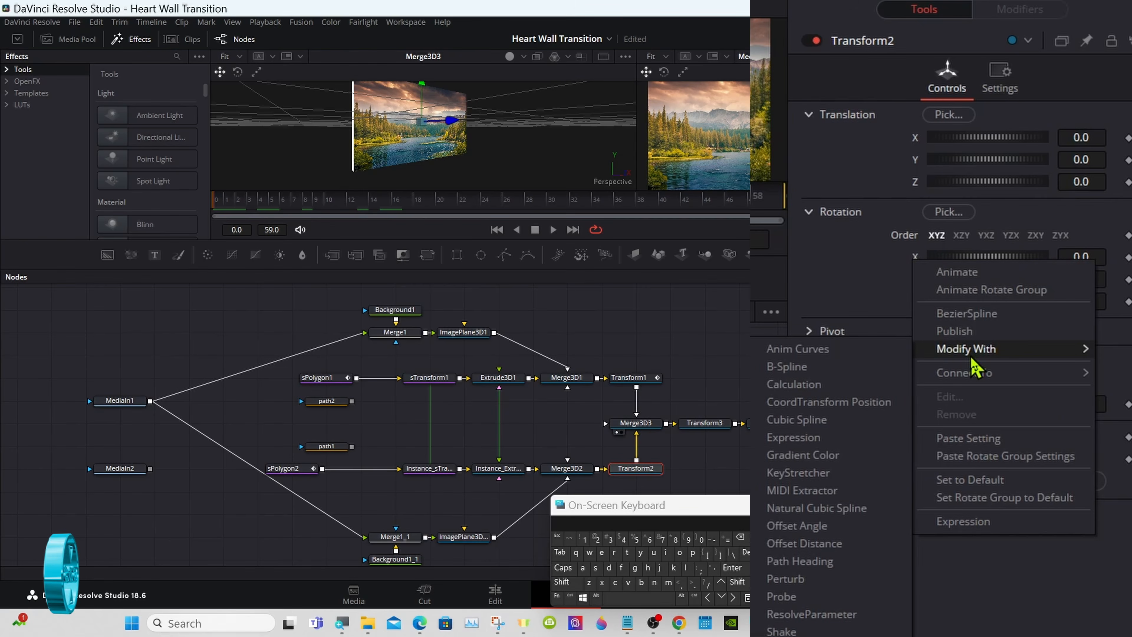
click(822, 350)
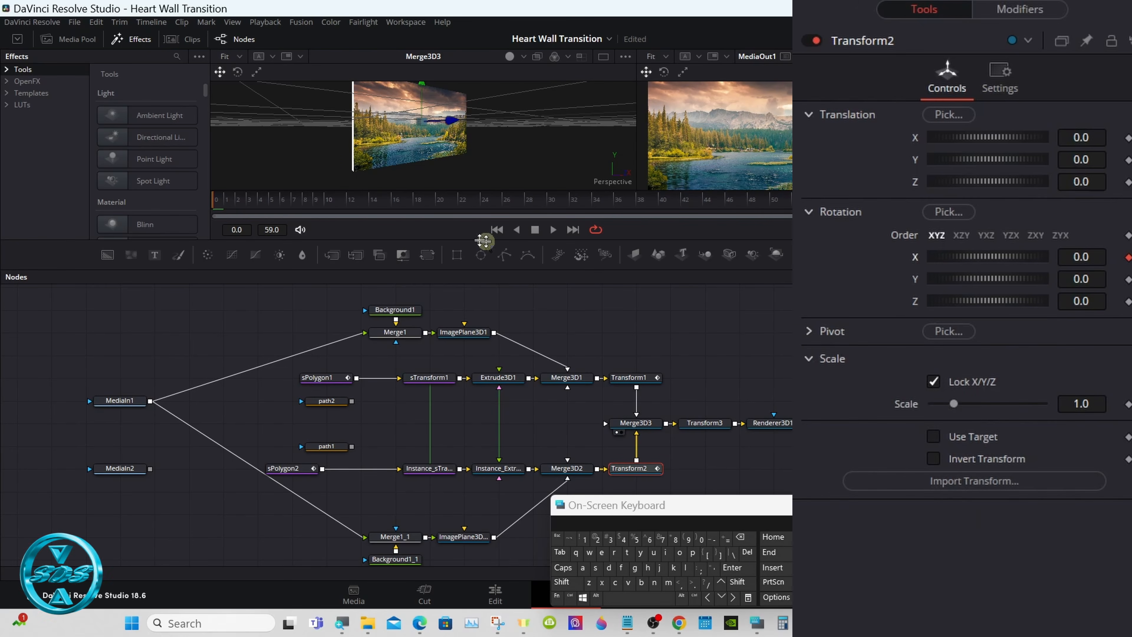
drag(232, 199, 500, 205)
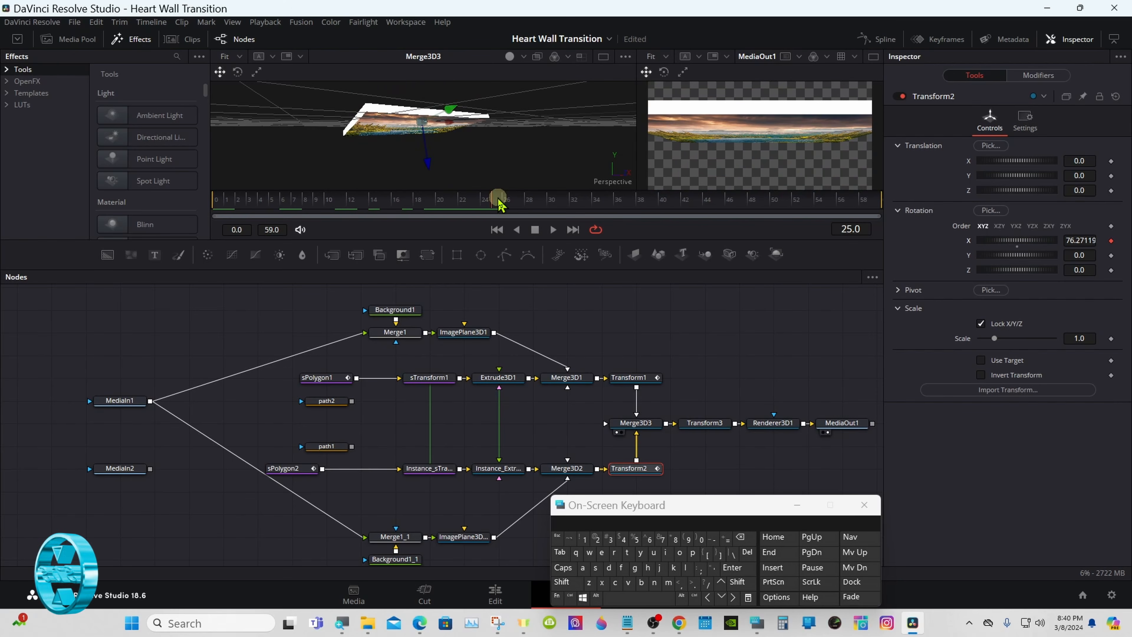
drag(500, 205, 216, 198)
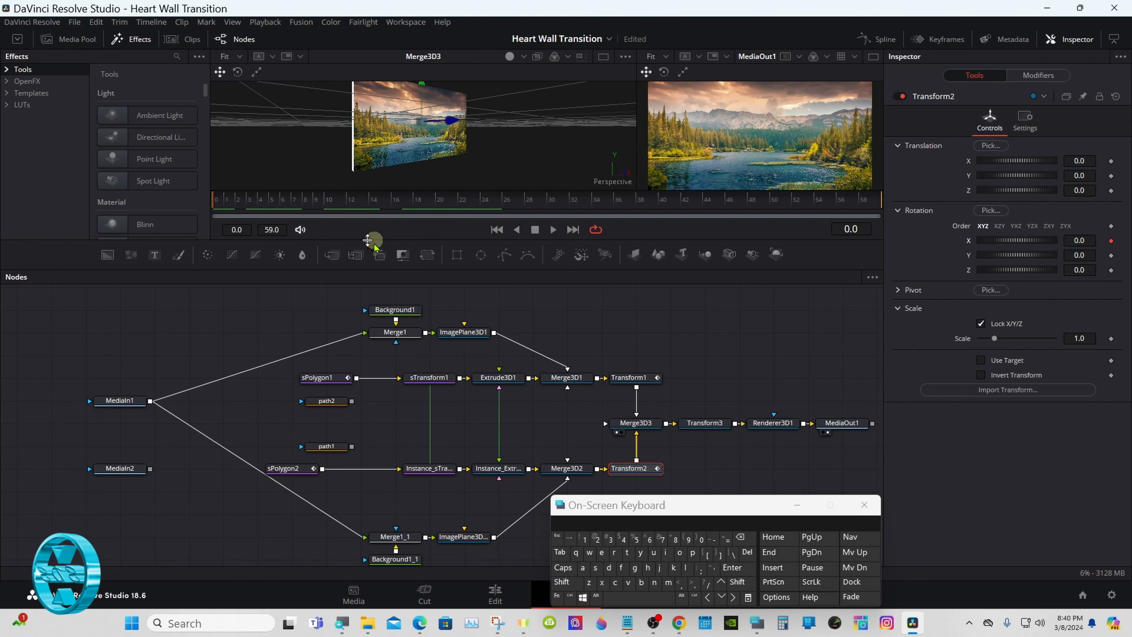
Step: Set Transform1's Y pivot to -0.29 so the upper wall rotates about its bottom edge
click(624, 377)
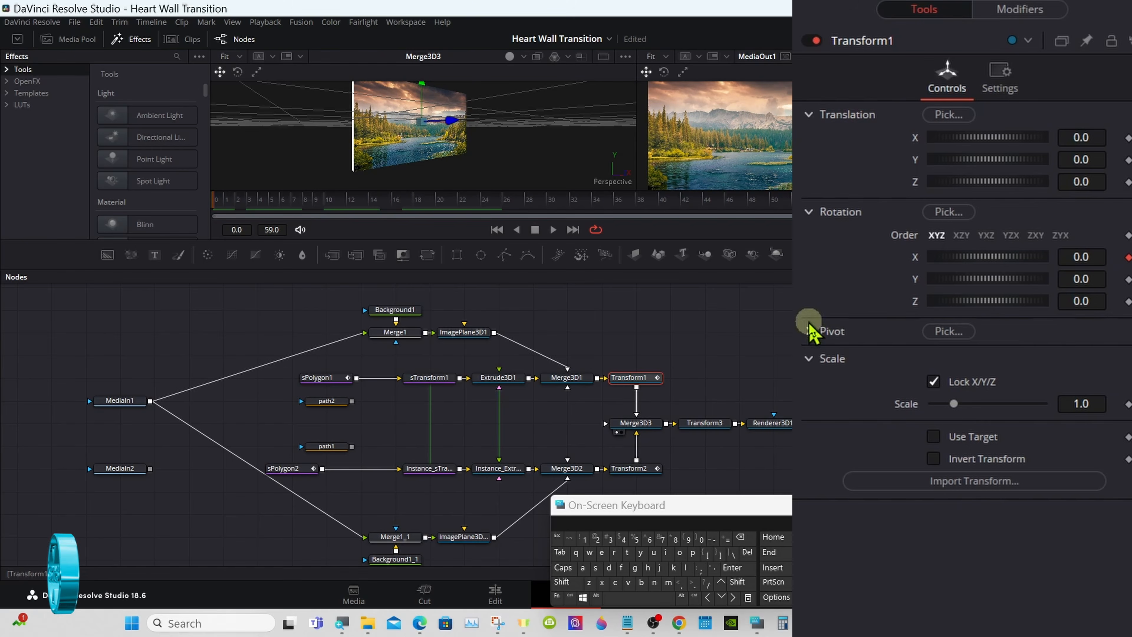
click(898, 289)
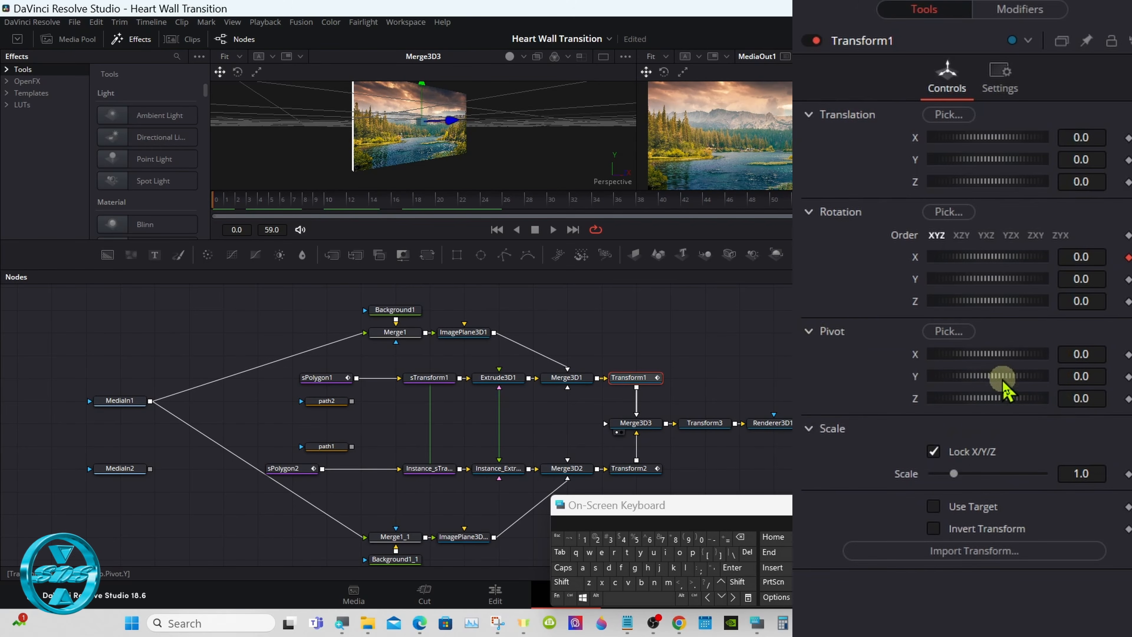
drag(1003, 381, 991, 384)
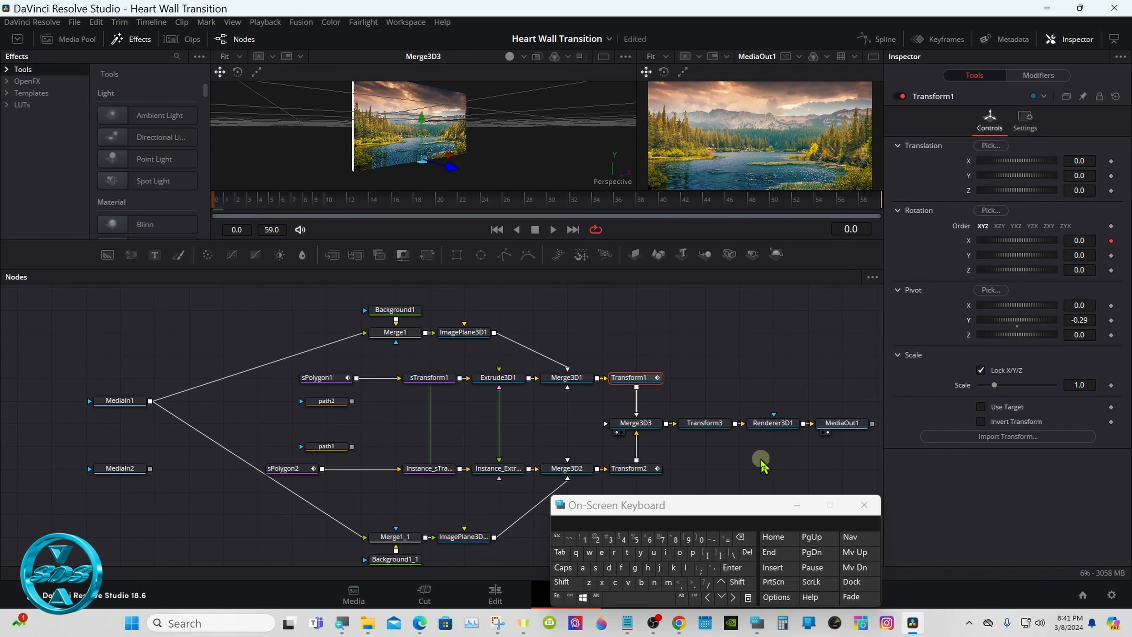
Step: Set Transform2's Y pivot to -0.29 to match Transform1
drag(707, 506, 791, 466)
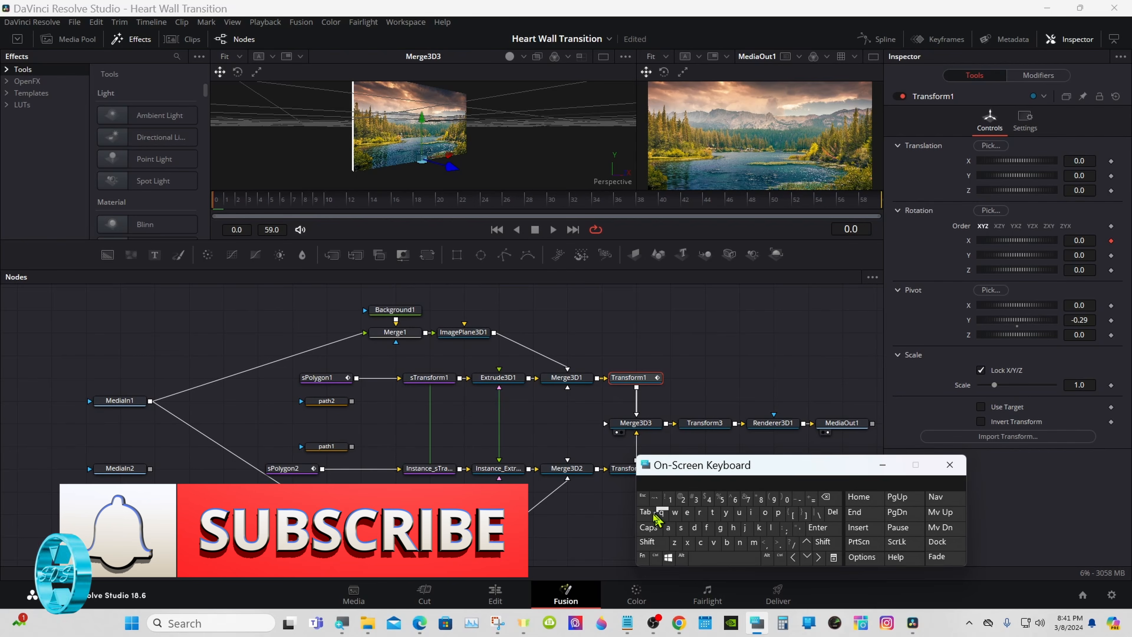
click(650, 542)
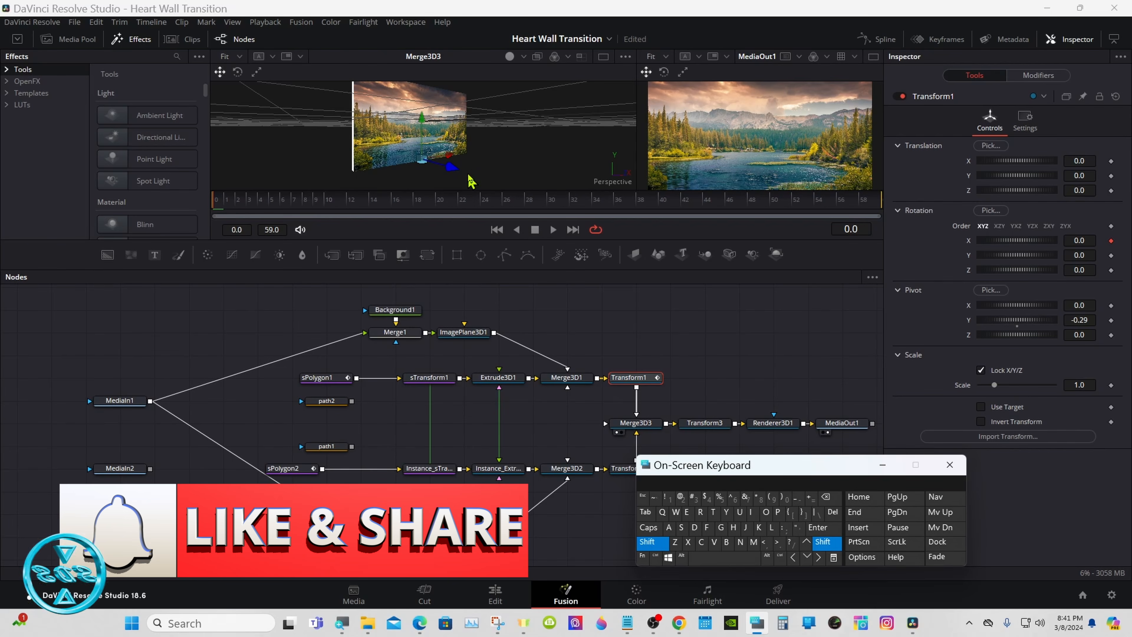
drag(471, 180, 547, 138)
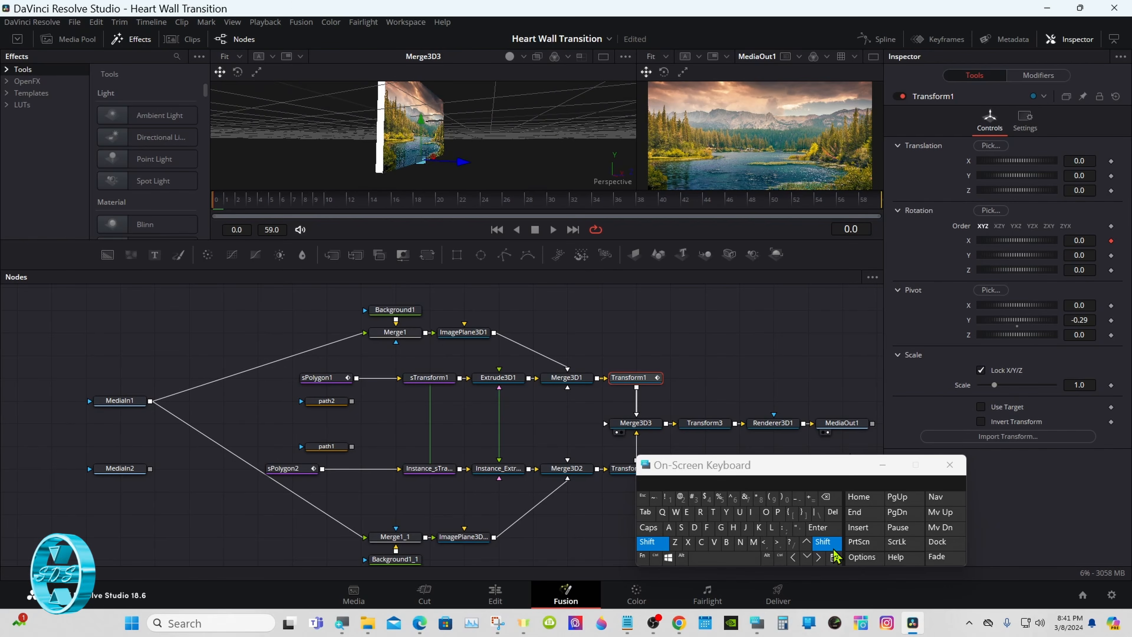
click(823, 542)
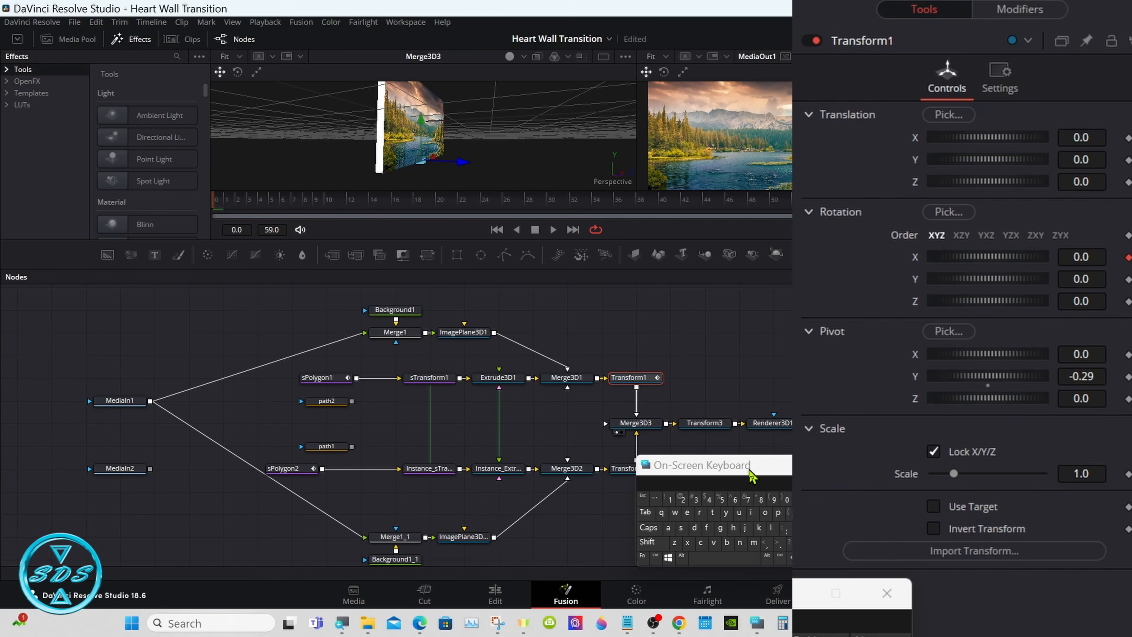
drag(752, 476, 762, 476)
click(633, 471)
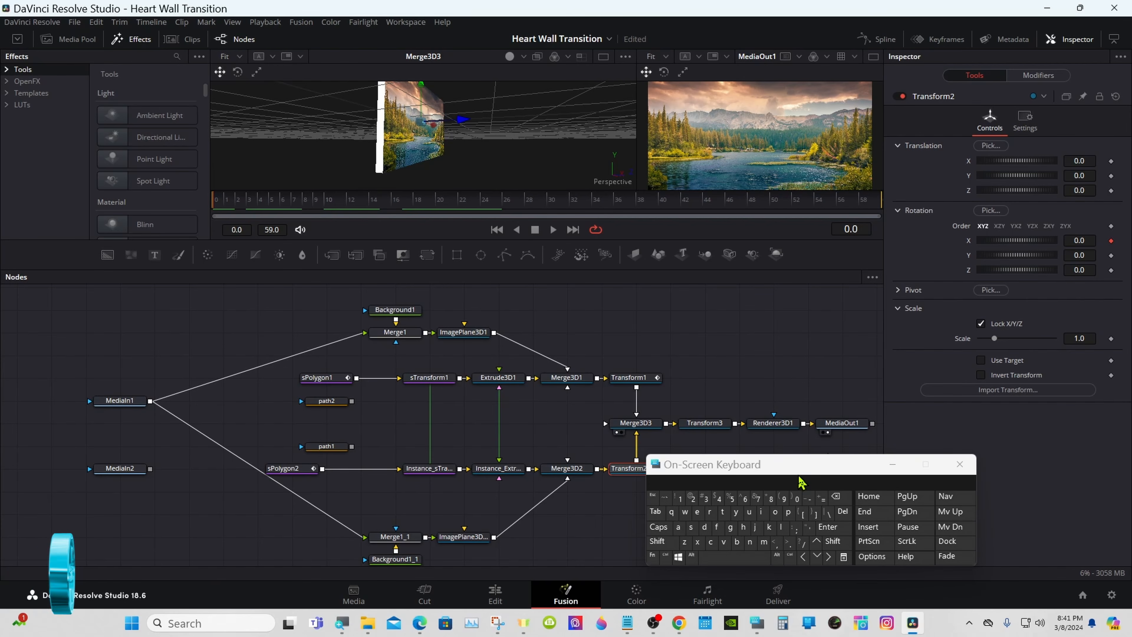
drag(801, 481, 820, 500)
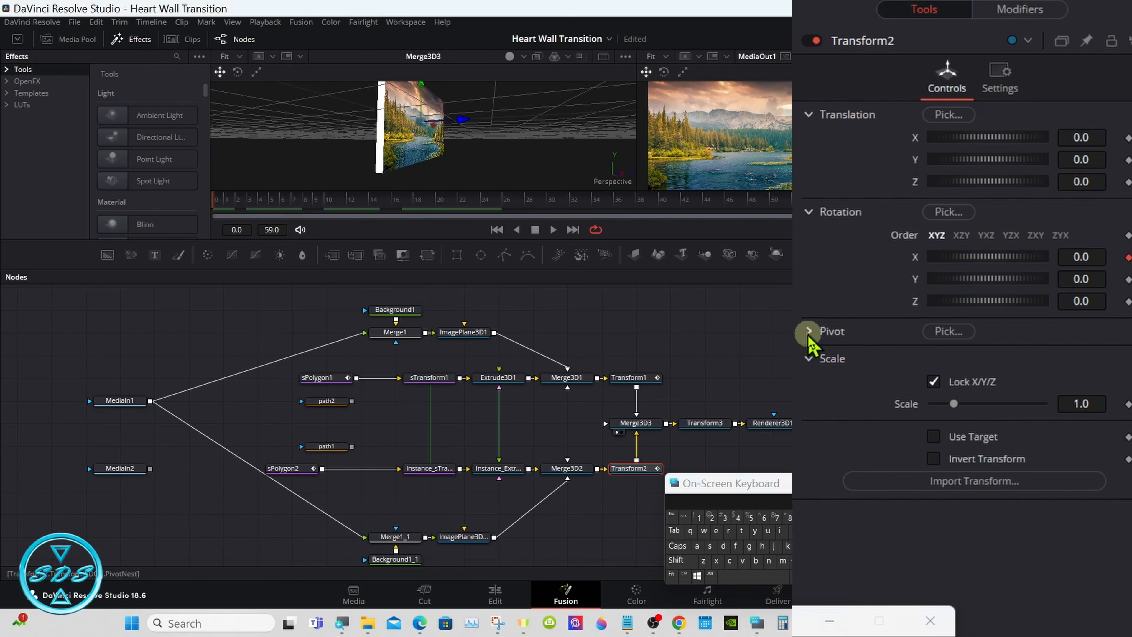
click(808, 333)
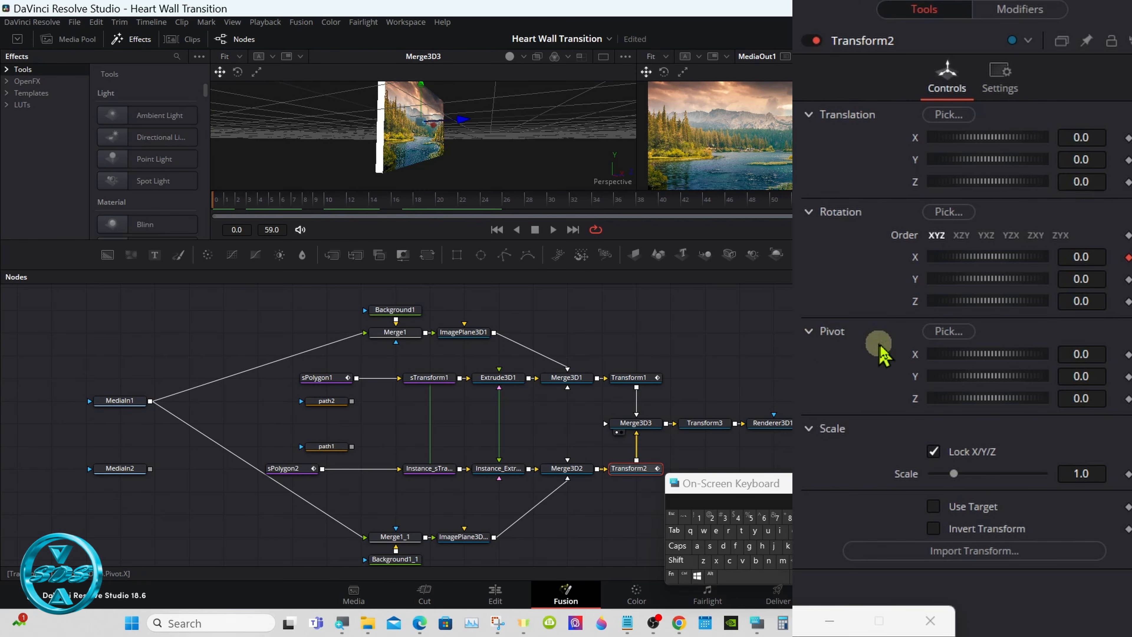
click(1087, 375)
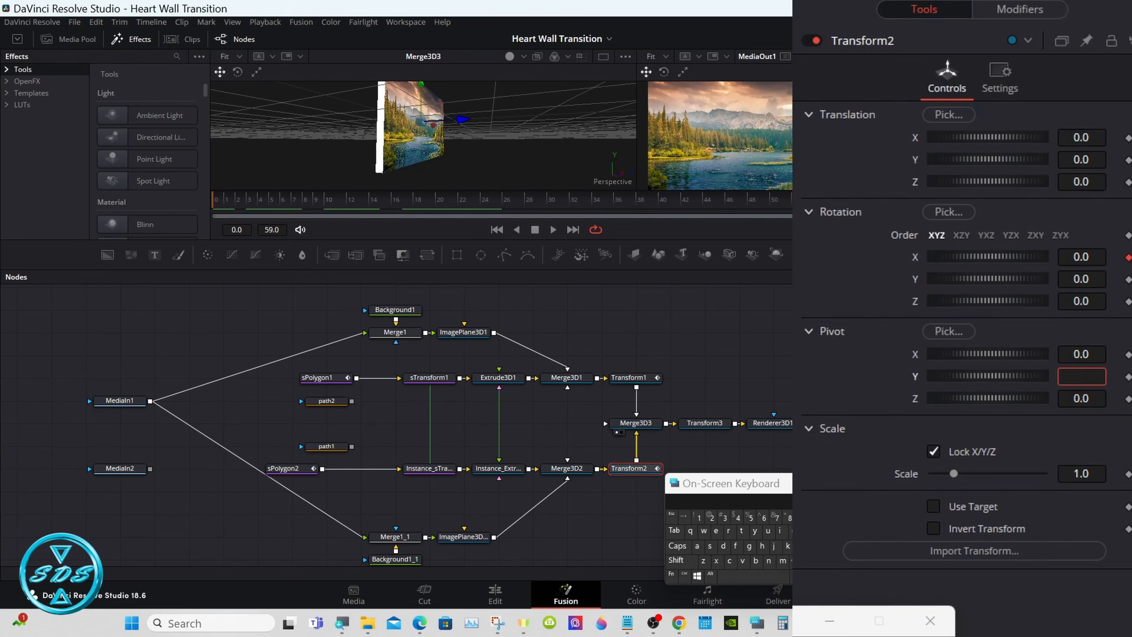
text(-0.29)
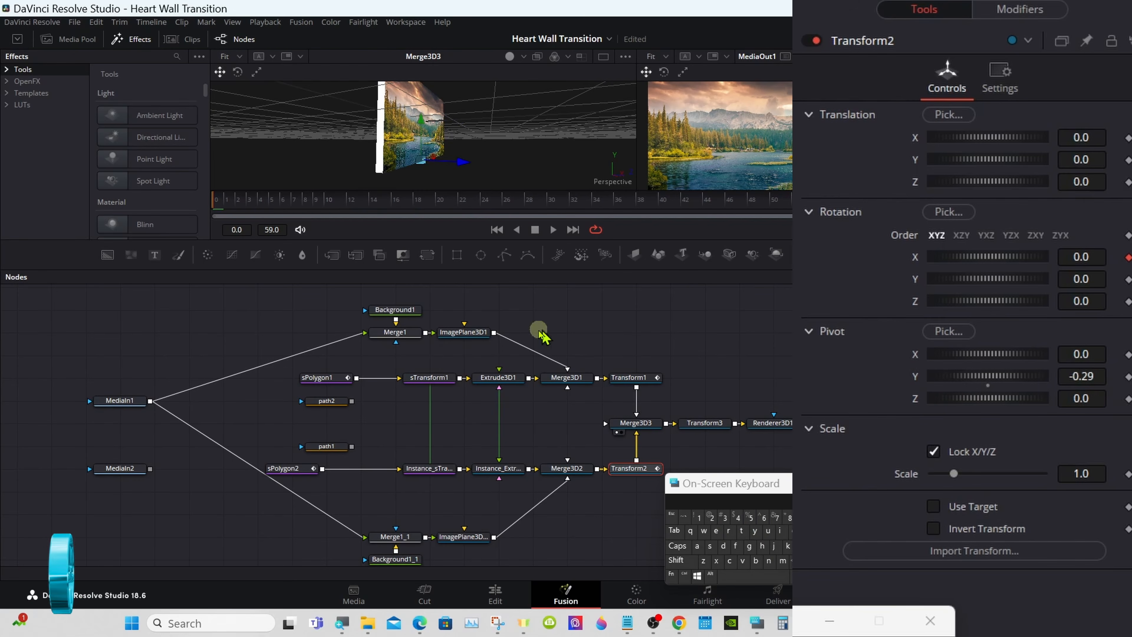
Step: Set the Y pivot of ImagePlane3D1 to -0.29 in its transform settings
click(472, 332)
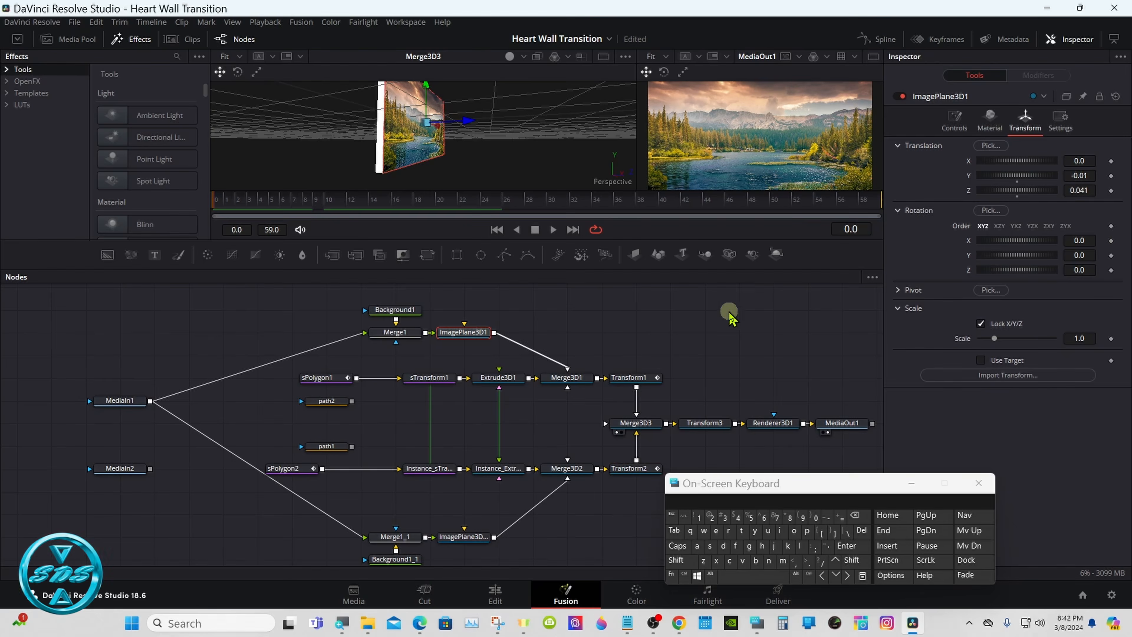
click(898, 290)
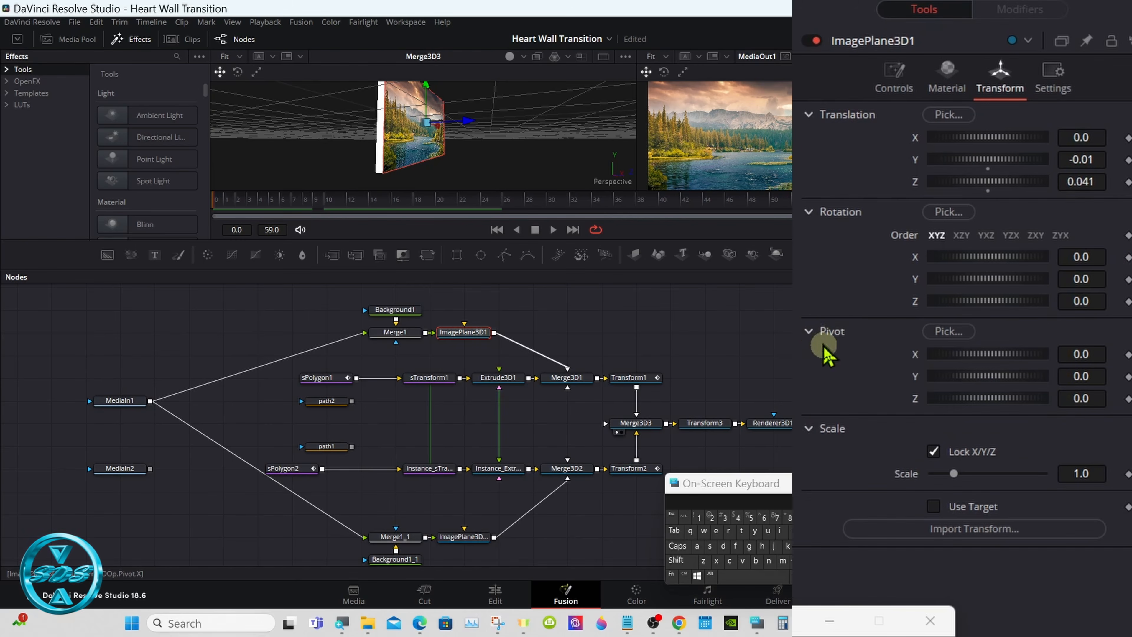
click(1080, 376)
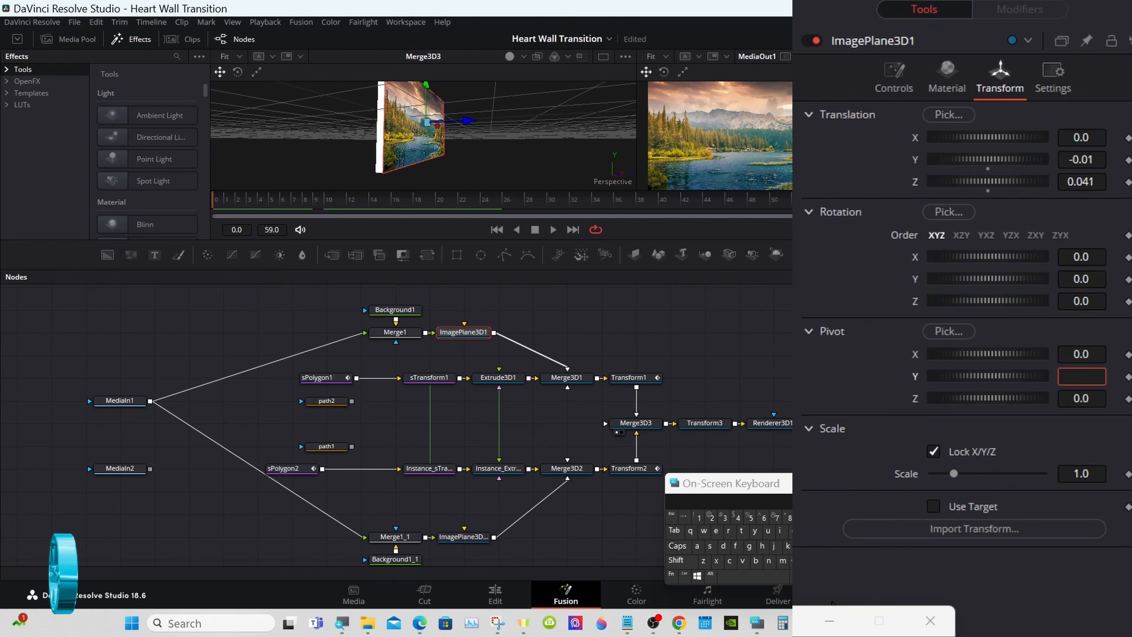
text(-0.29)
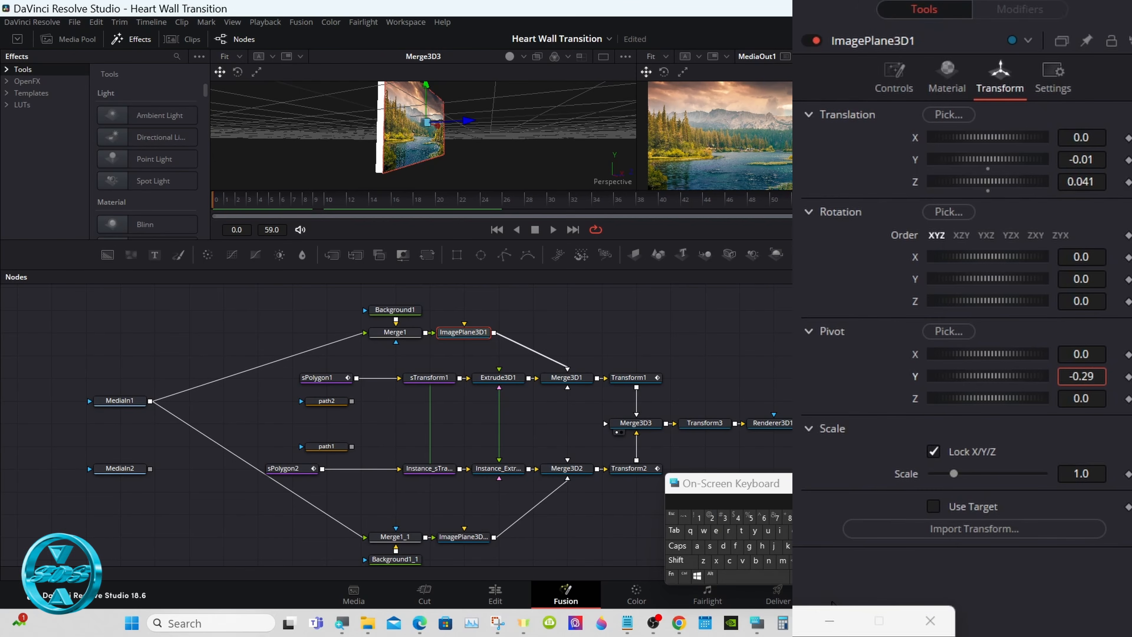
key(Tab)
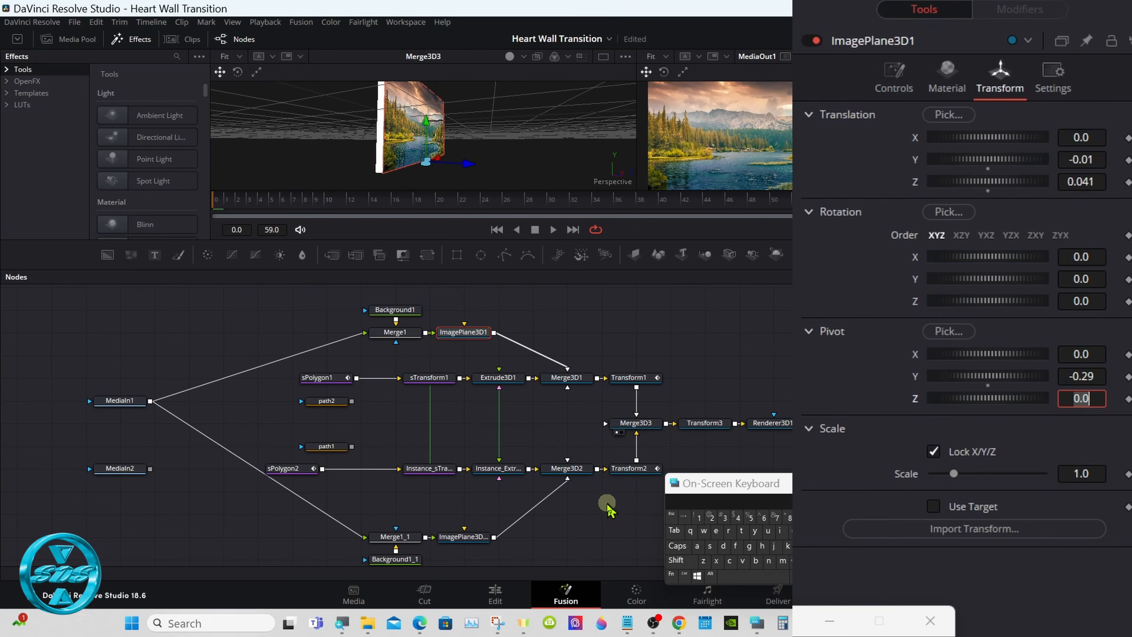
Step: Set the Y pivot of the copied image plane ImagePlane3D1_1 to -0.29
click(466, 537)
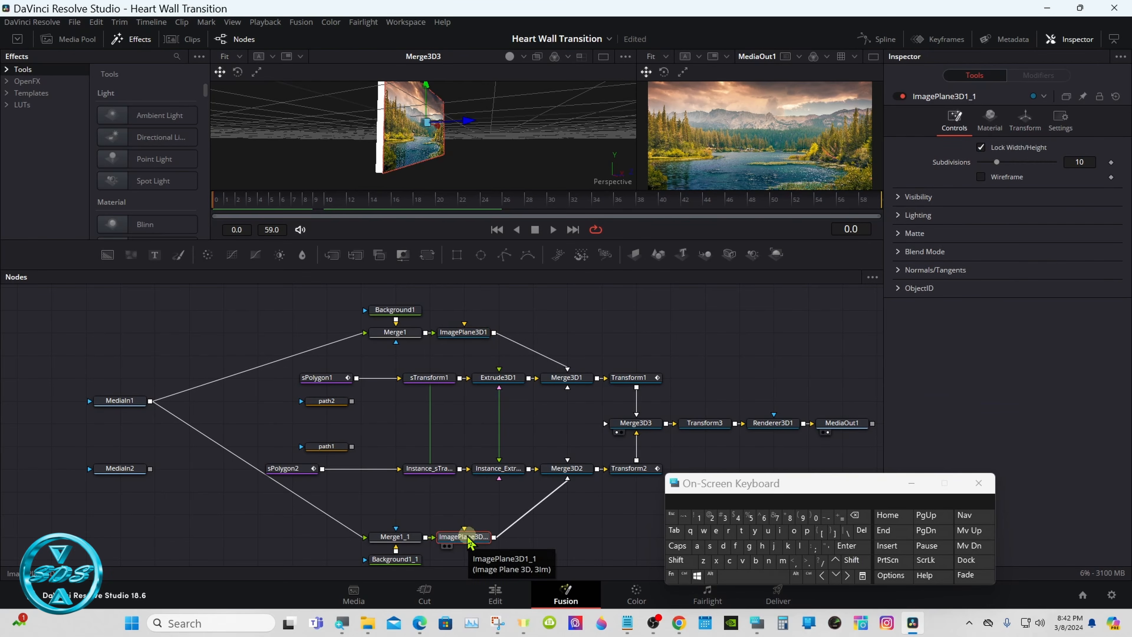
click(1024, 123)
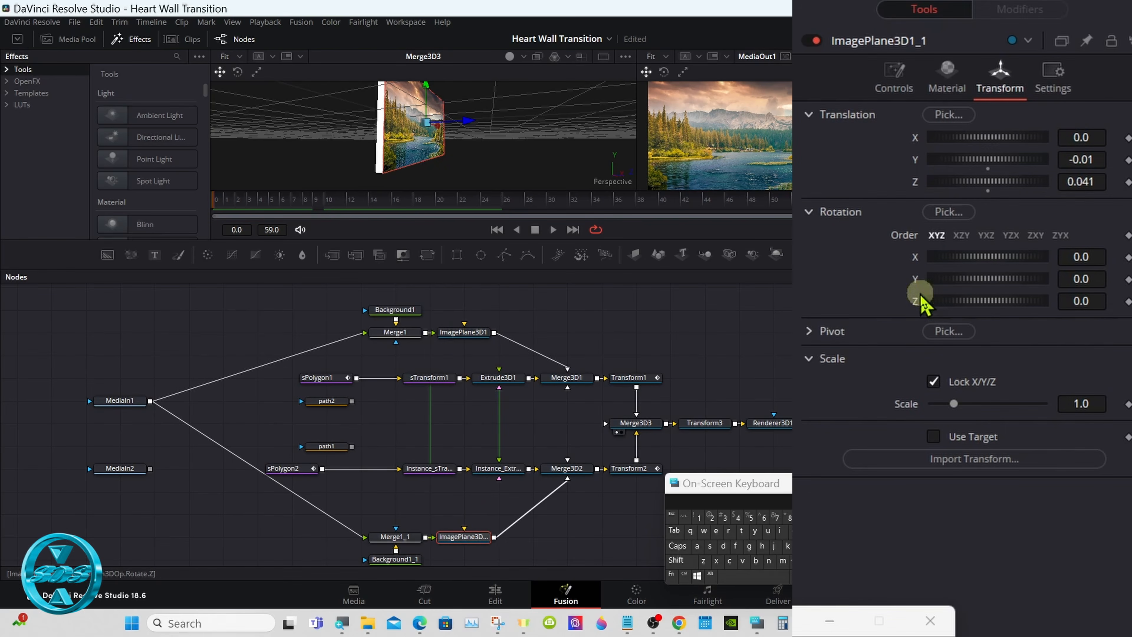
click(810, 330)
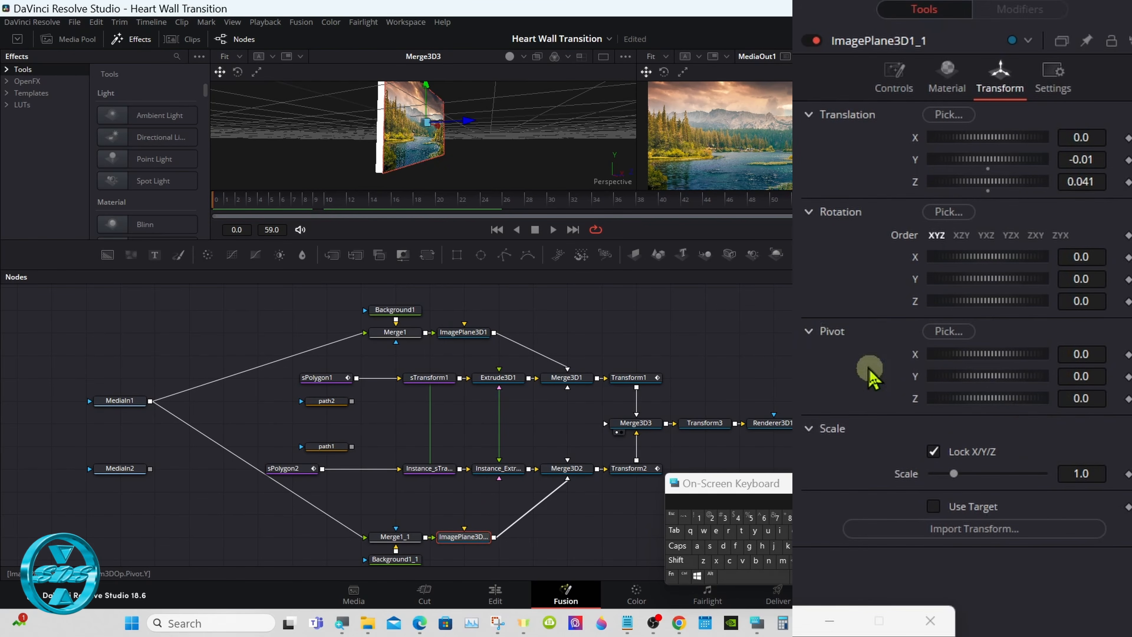
click(1081, 376)
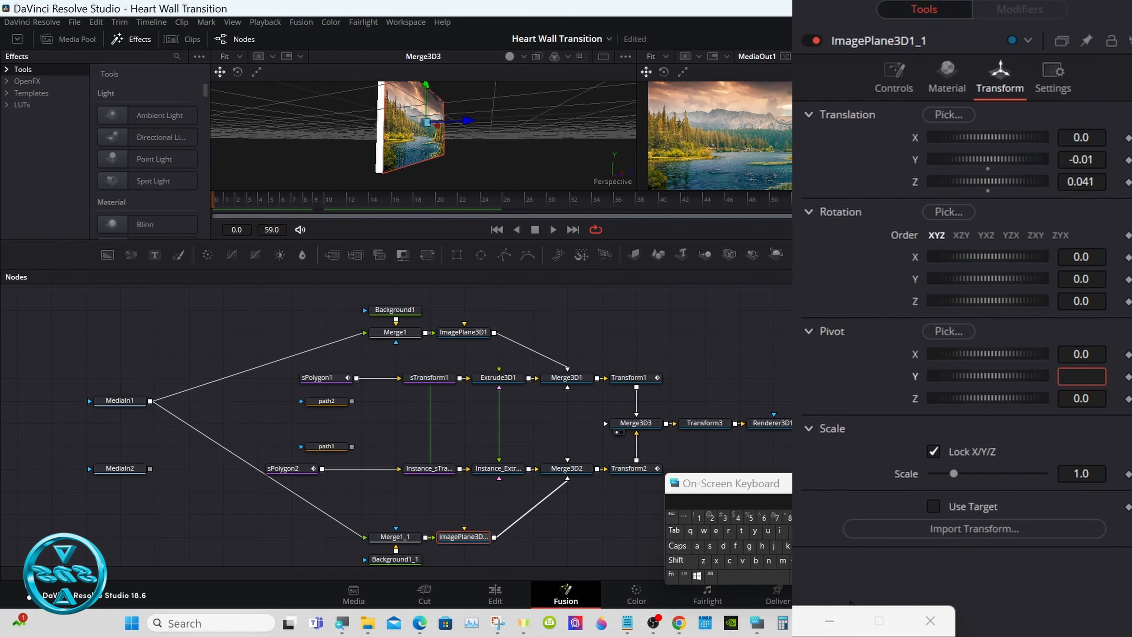
text(-0.)
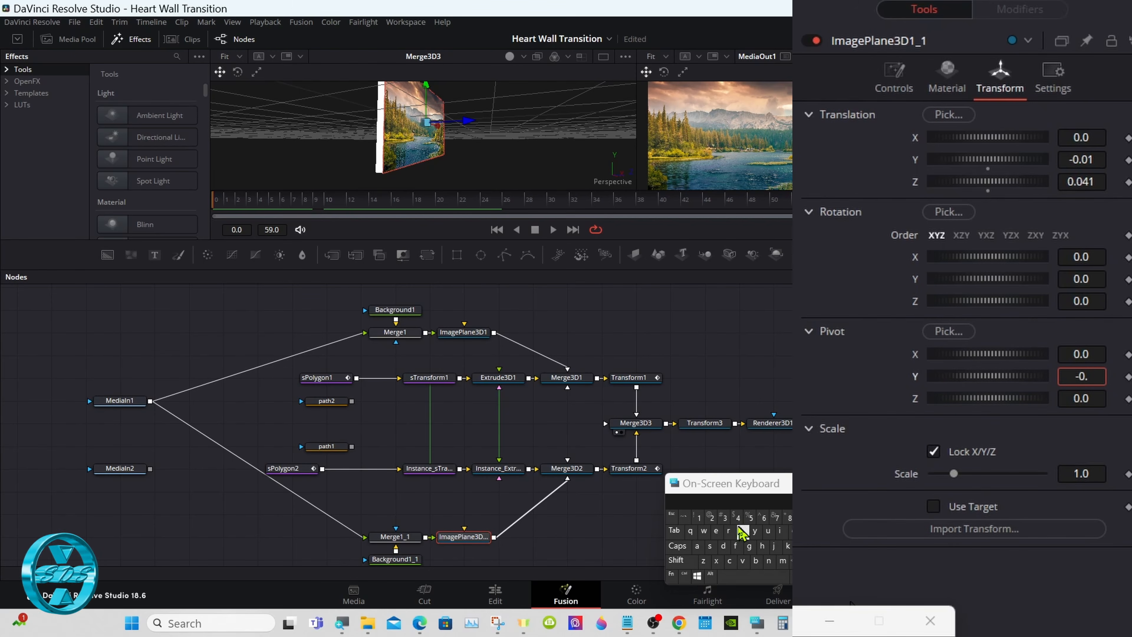
text(29)
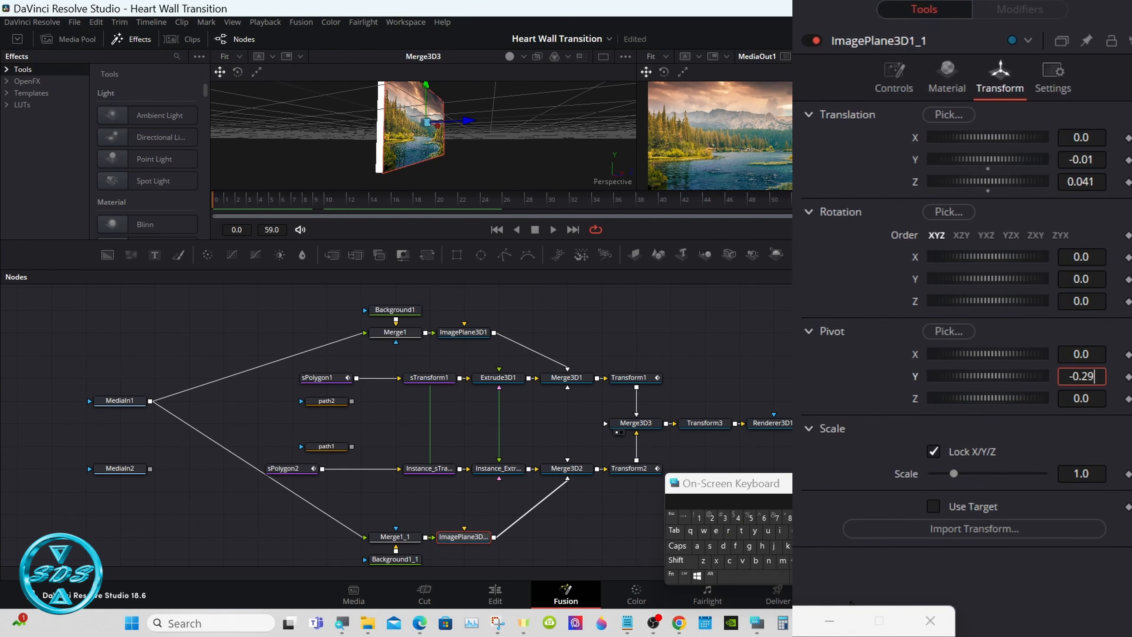
key(Tab)
Step: Set the scale of the Anim Curves modifier on Transform1's X rotation to 90, with the playhead near the end
click(629, 378)
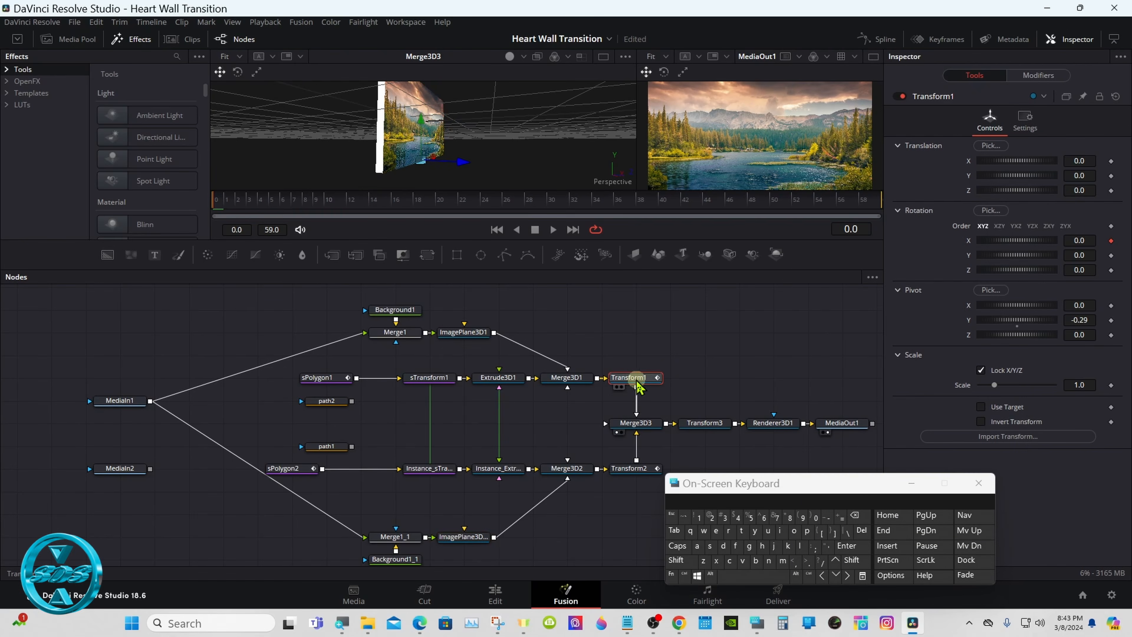
mouse_move(228, 200)
mouse_down()
mouse_move(530, 196)
mouse_move(227, 192)
mouse_up()
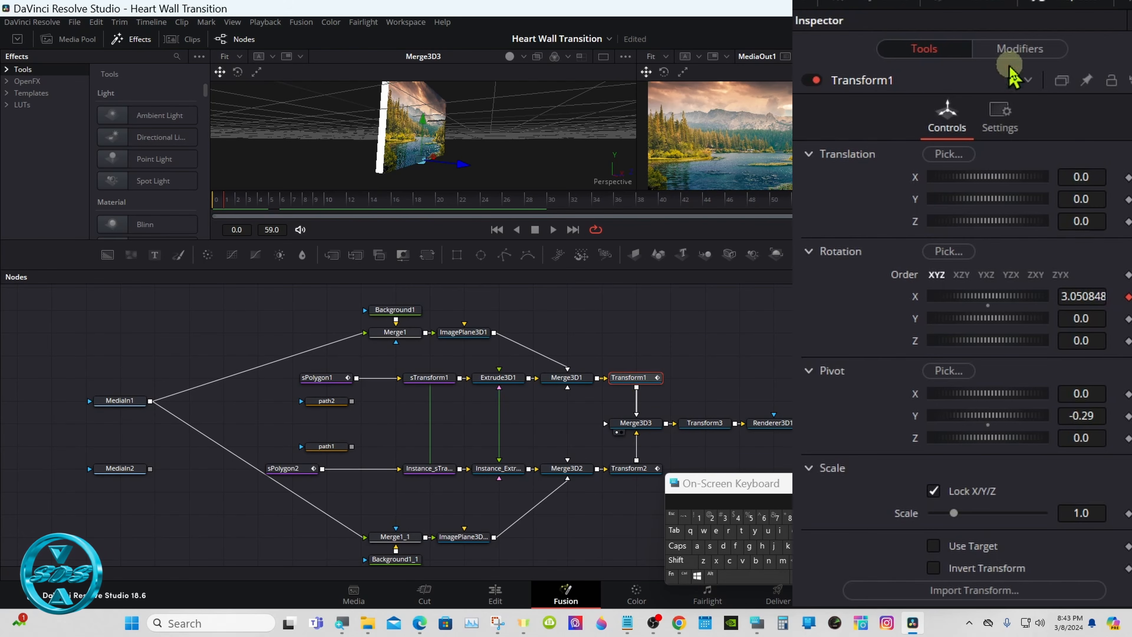
click(1022, 57)
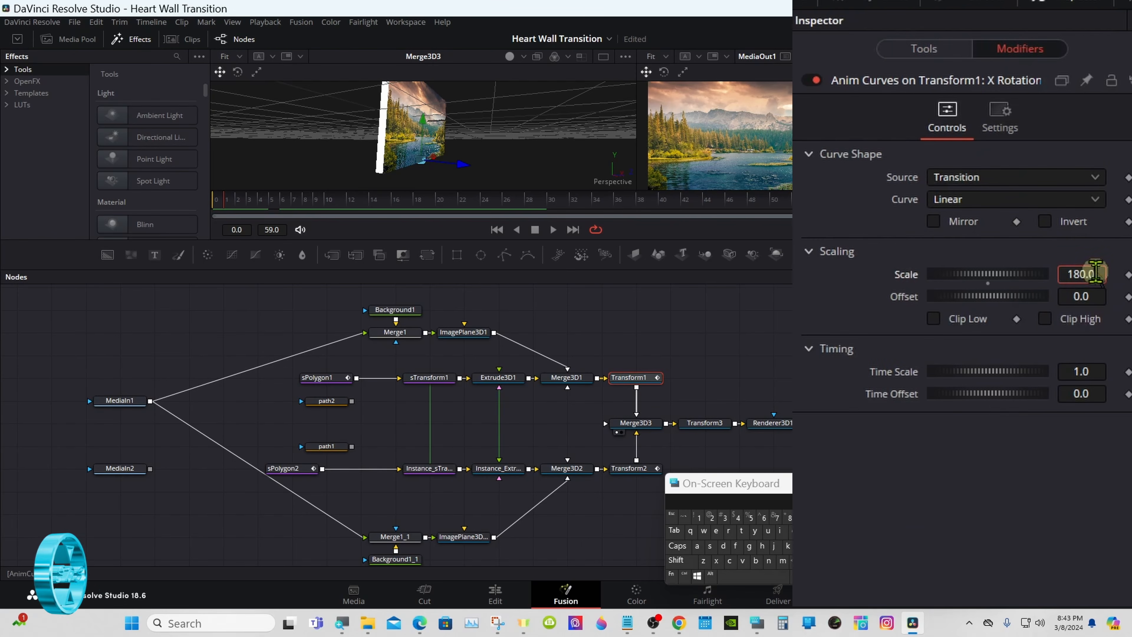
click(870, 202)
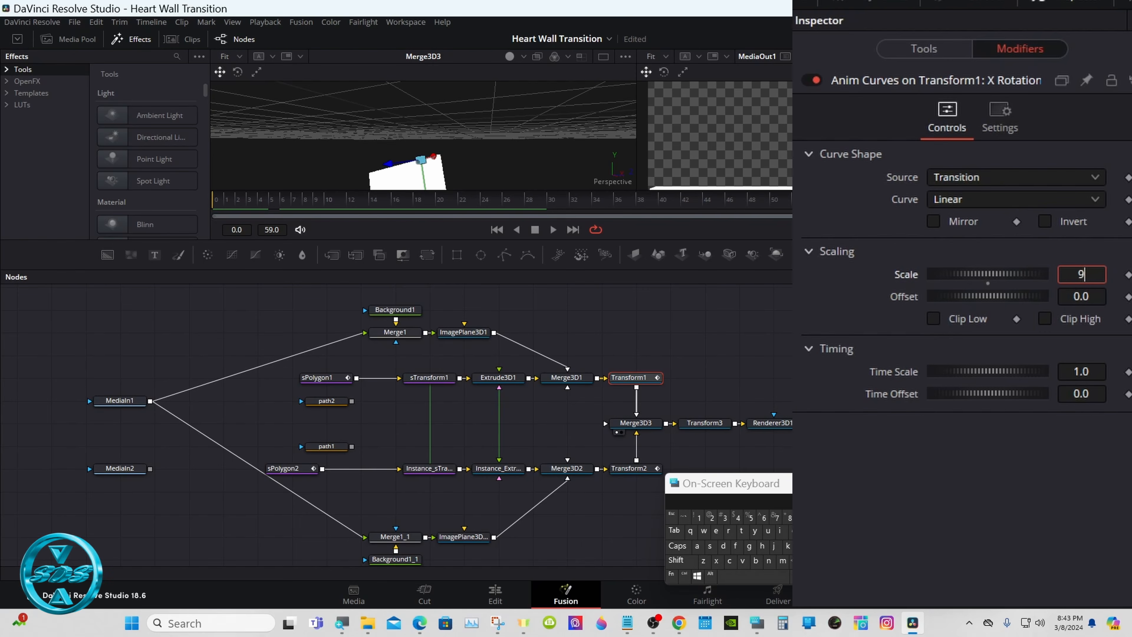
key(Tab)
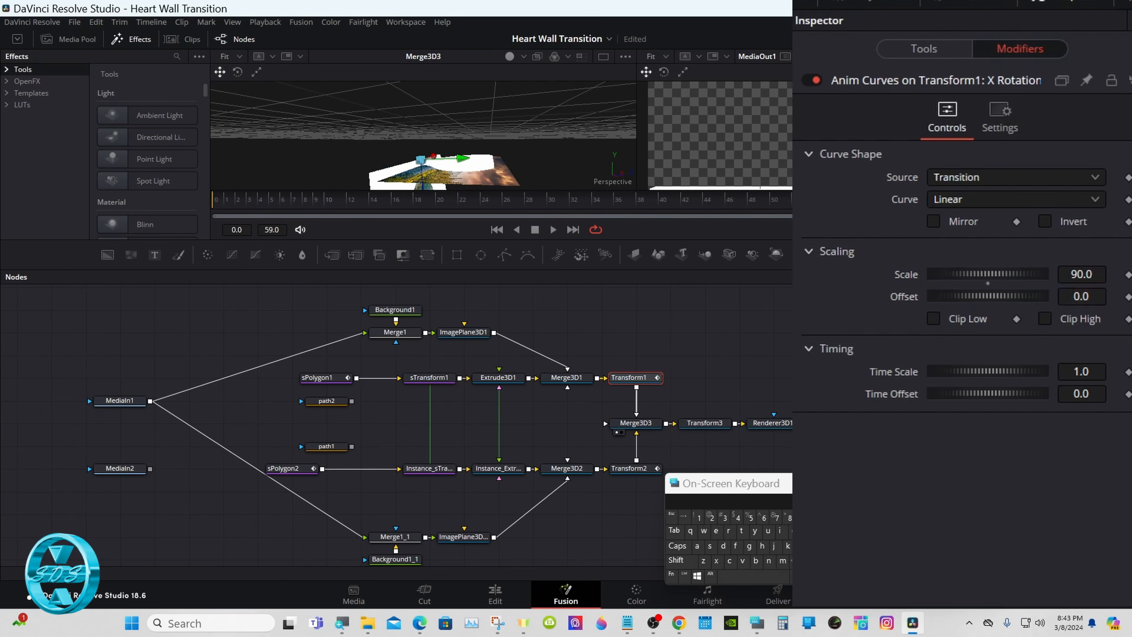
Step: Set the scale of the Anim Curves modifier on Transform2's X rotation to 90 and scrub the animation to its last frame
click(648, 469)
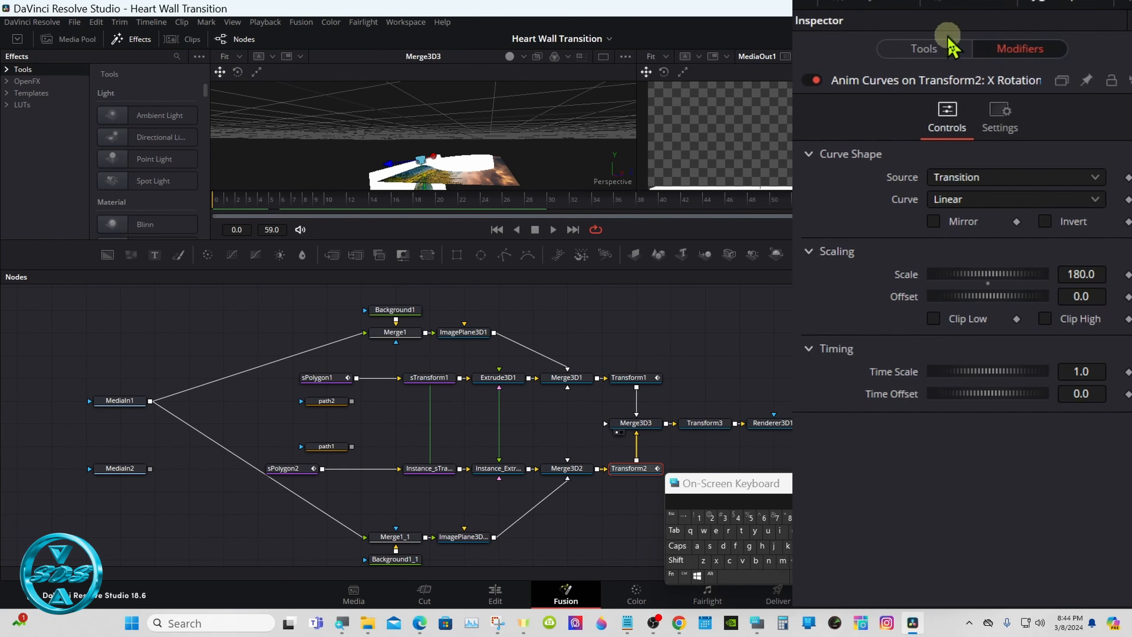
click(944, 55)
click(1017, 56)
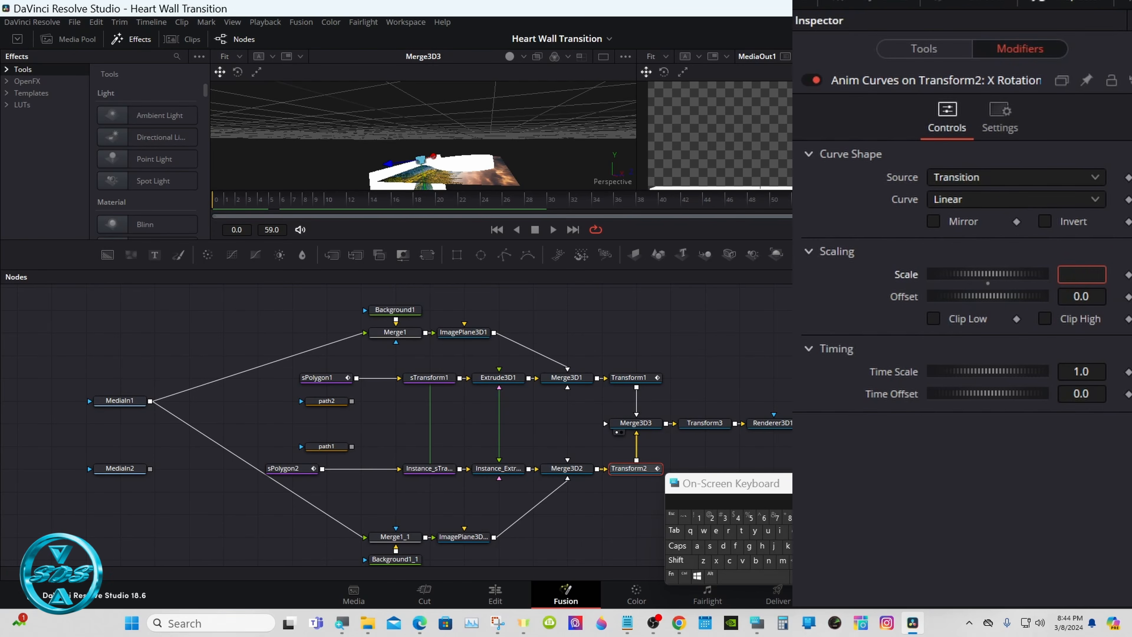
key(Return)
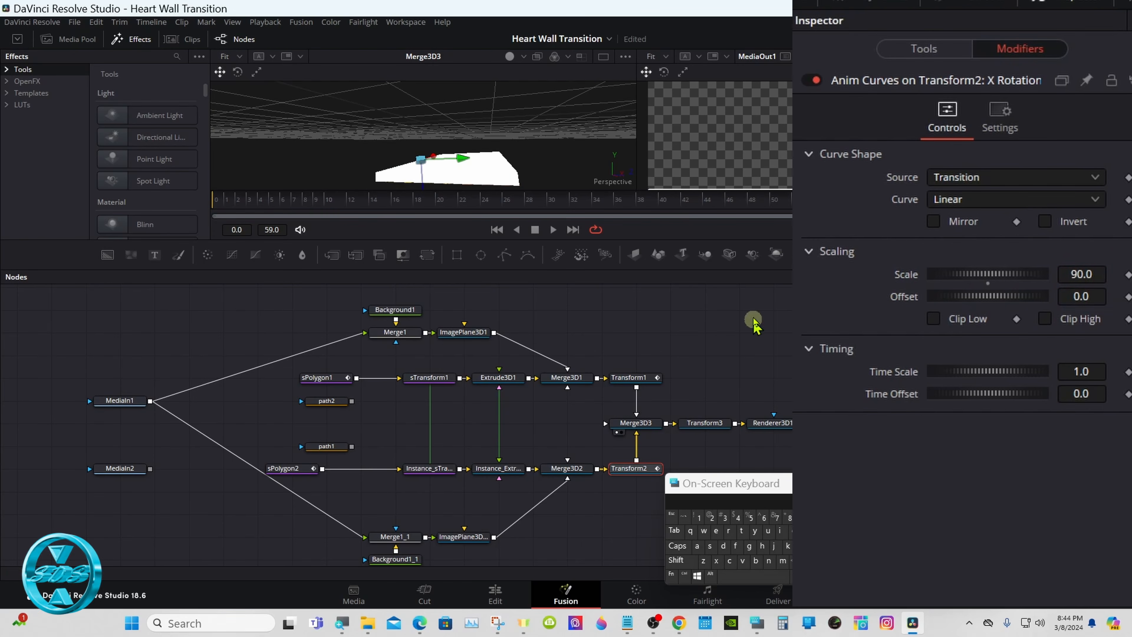
drag(465, 206, 347, 203)
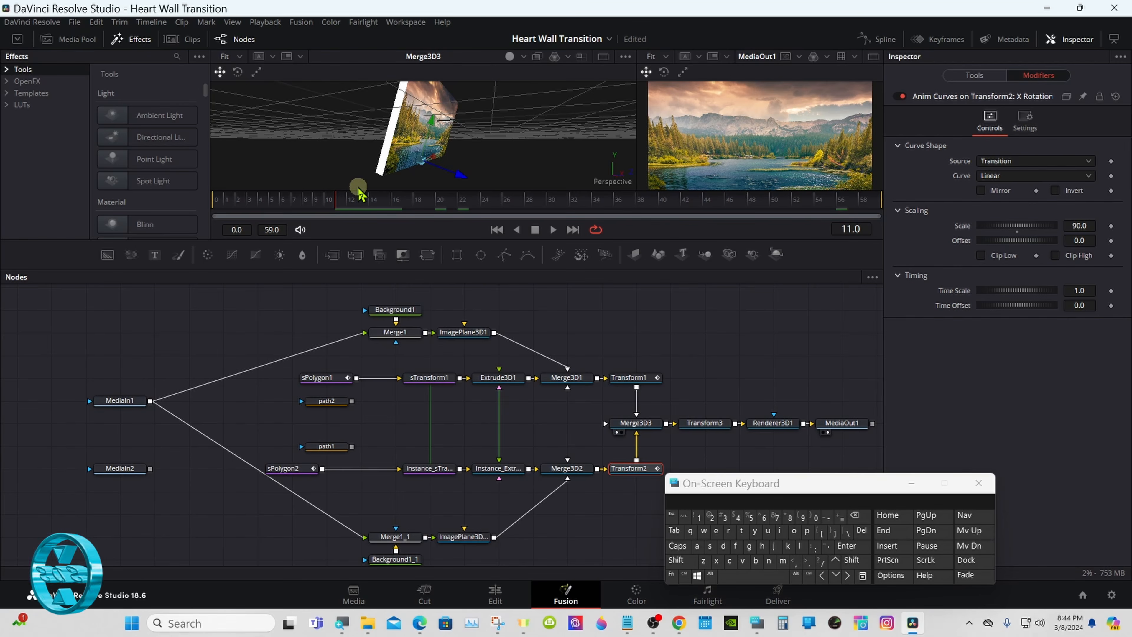
drag(359, 194, 885, 197)
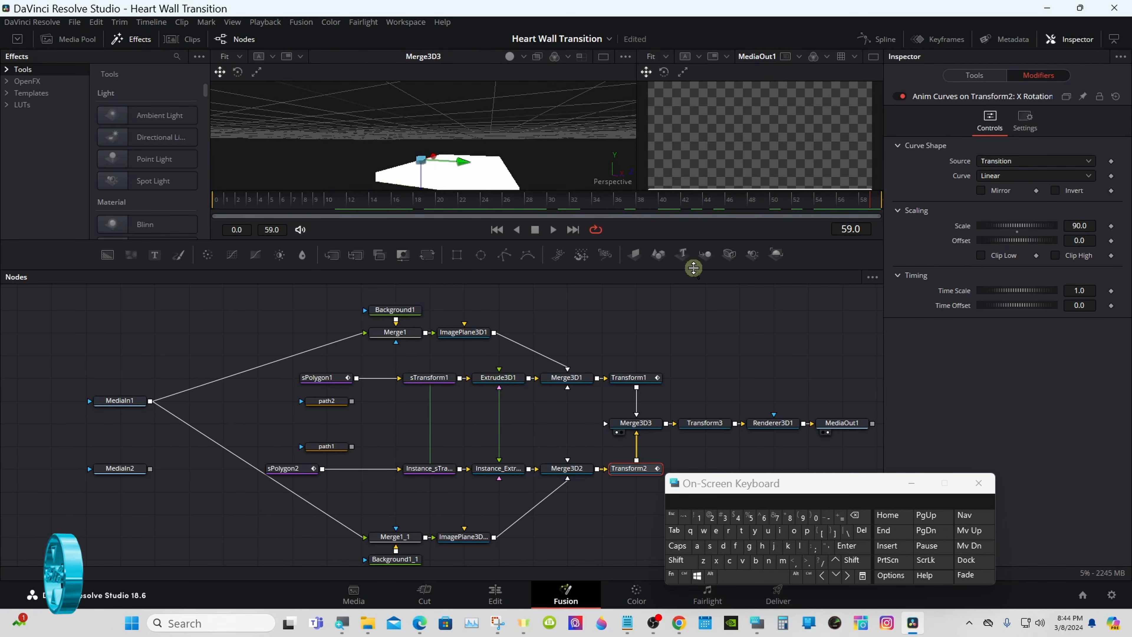
Step: Show MediaOut1 alone in a single, enlarged viewer to inspect the lower edge on the final frame
drag(690, 269, 692, 313)
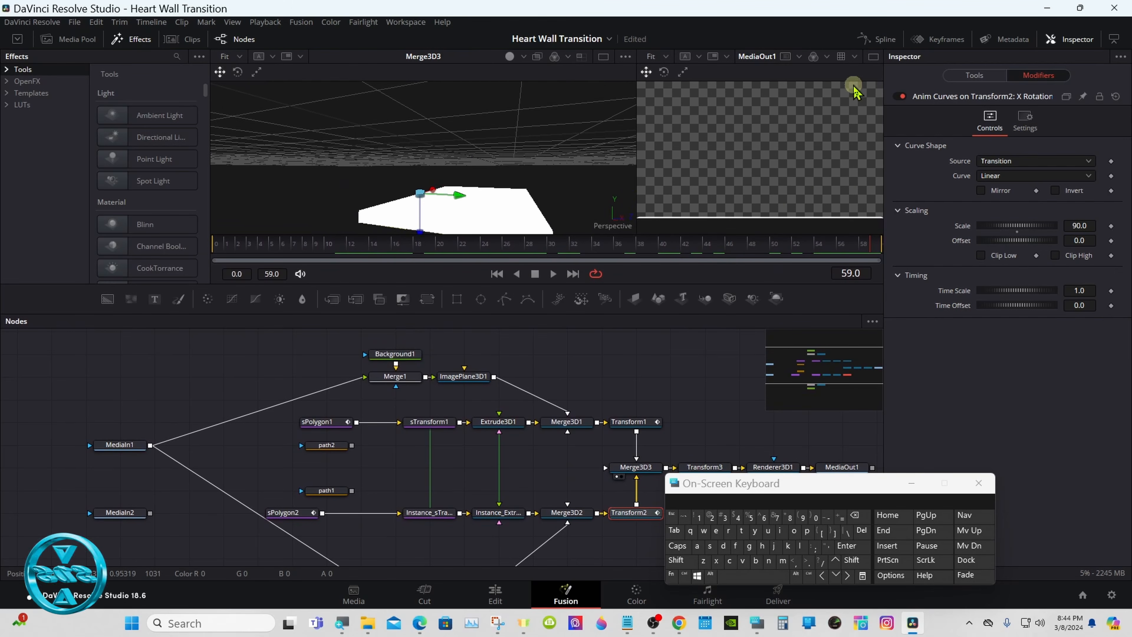
click(873, 56)
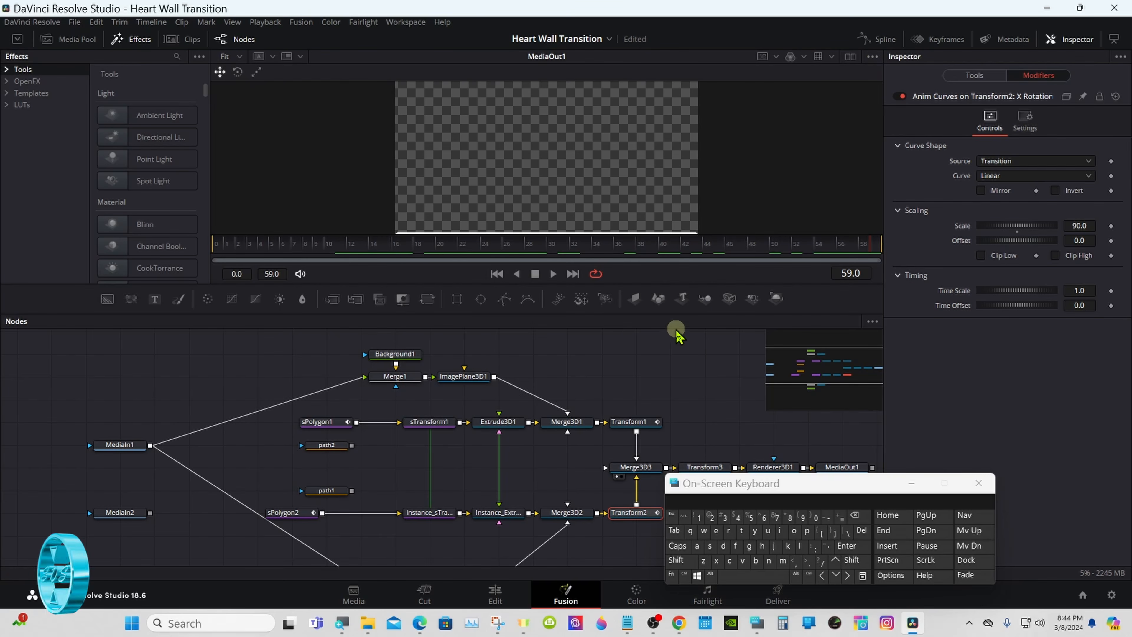
drag(676, 315, 671, 551)
drag(755, 491, 741, 491)
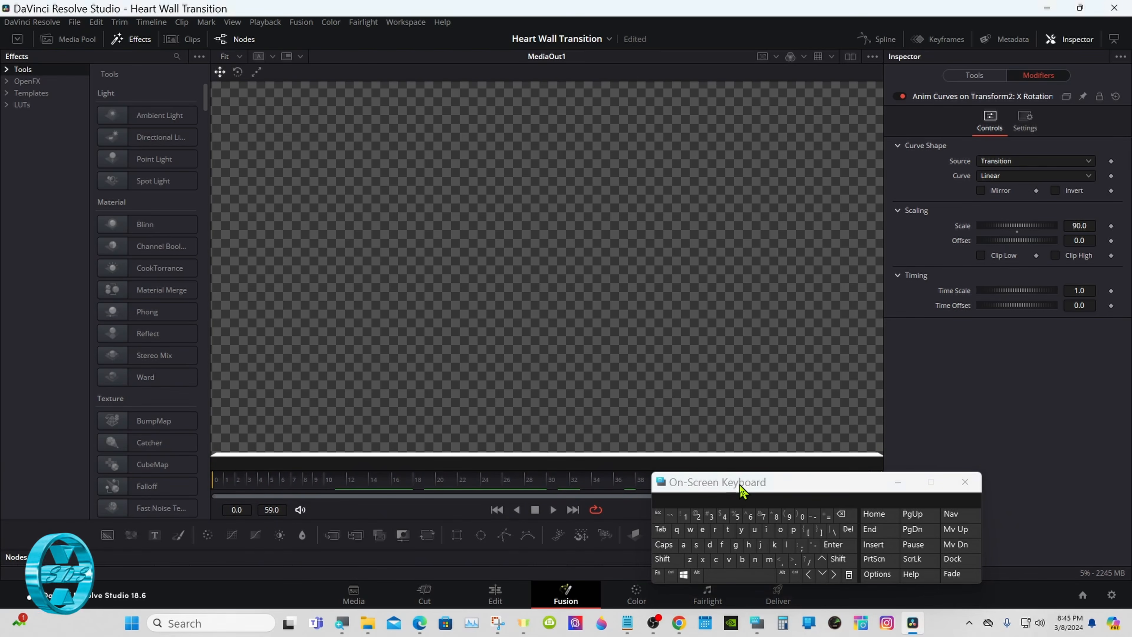
Step: Set Transform2's Y pivot to -0.3
click(975, 75)
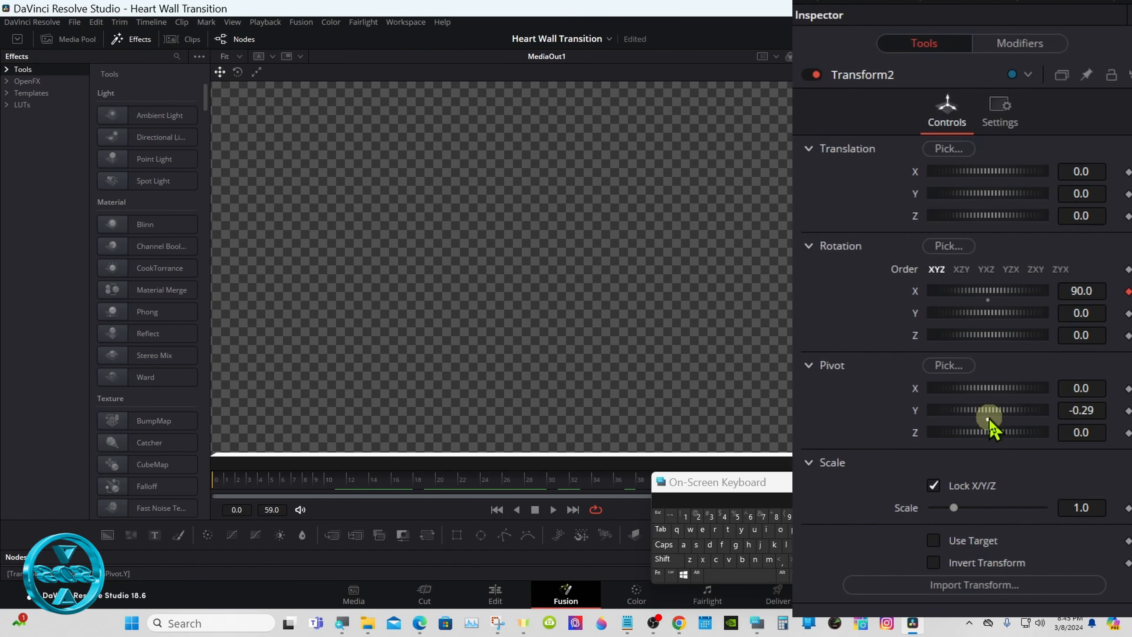
click(1089, 414)
text(6)
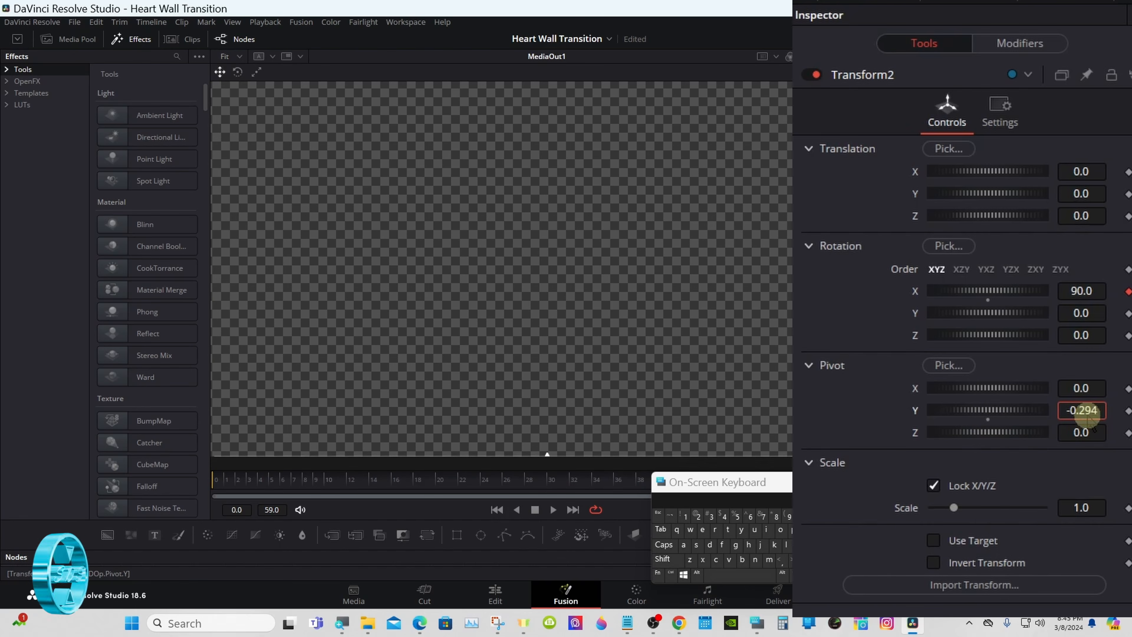
key(Return)
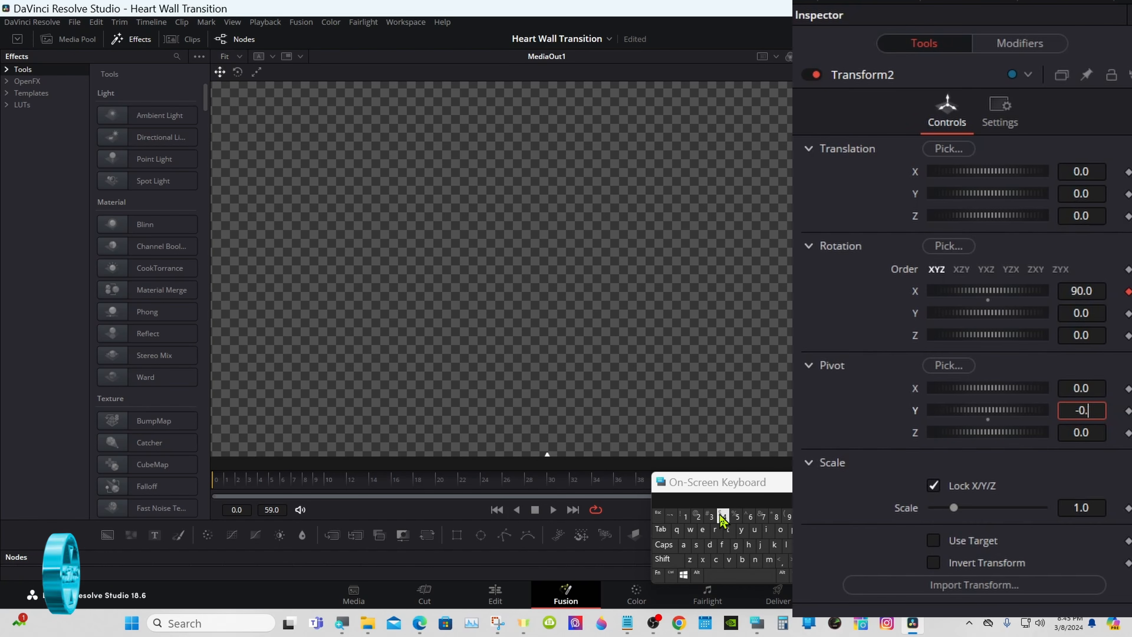
text(3)
key(Tab)
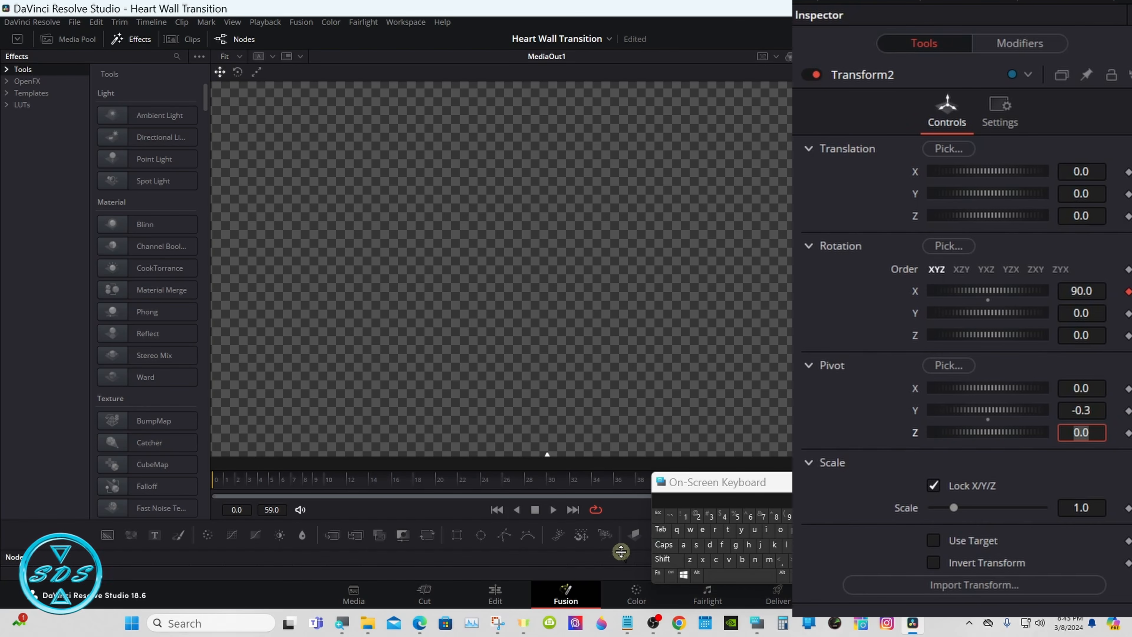
Step: Set Transform1's Y pivot to -0.3 to match Transform2, and return the playhead to frame 0
drag(621, 552, 624, 330)
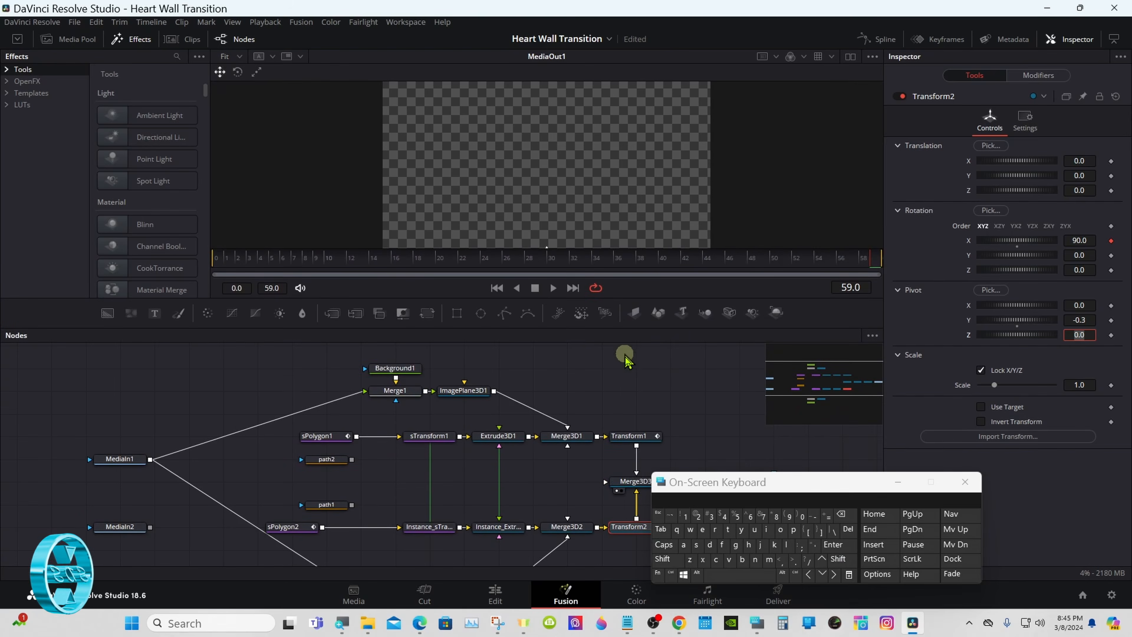
click(633, 437)
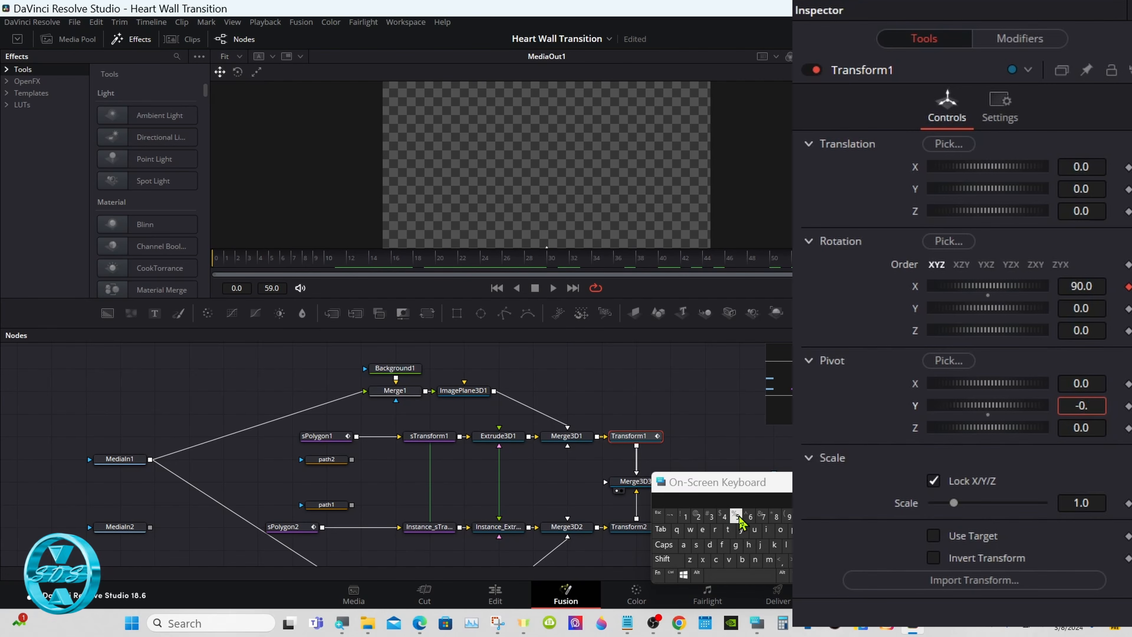
click(710, 517)
key(Tab)
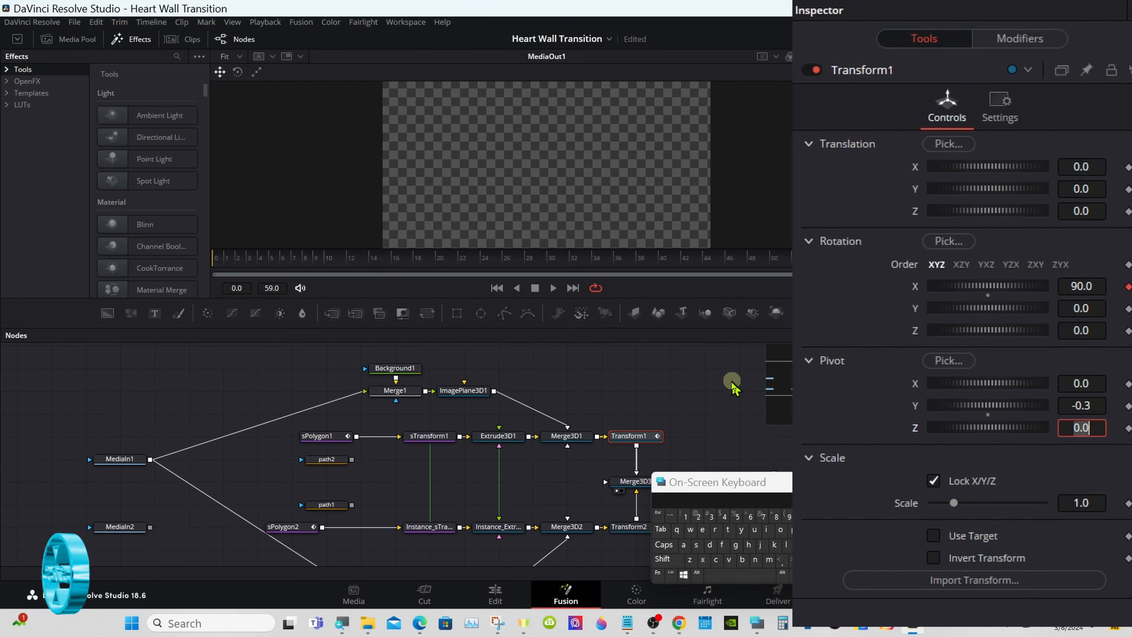
drag(301, 258, 215, 260)
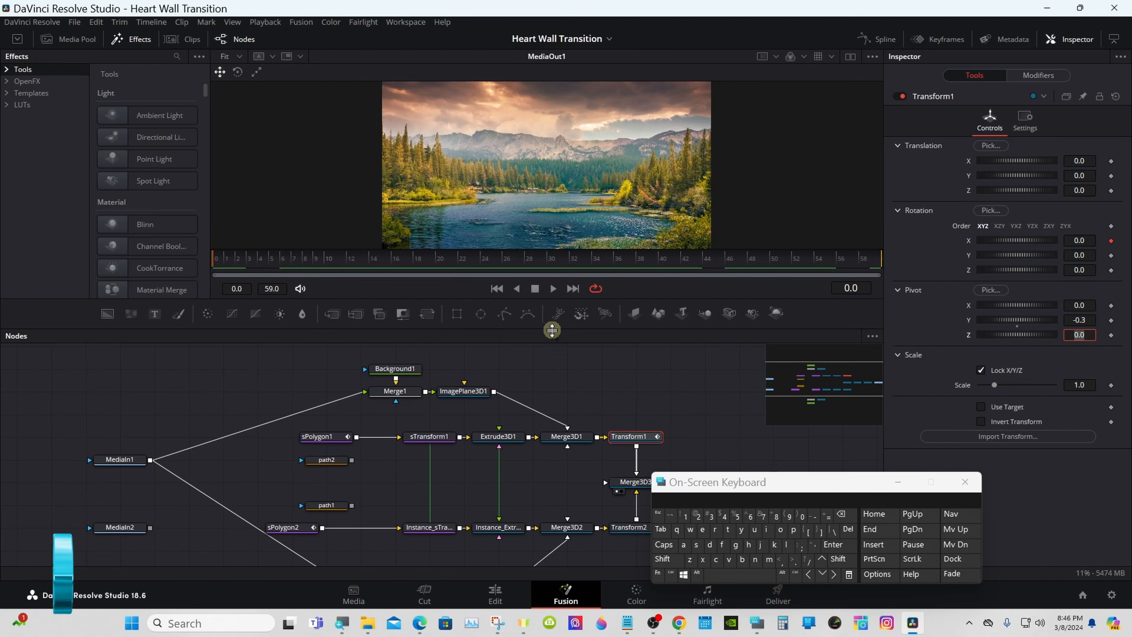
Step: Set the extrusion depth of Extrude3D1 to 0.035 and scrub the first frames to check the result
drag(552, 330, 552, 357)
click(500, 465)
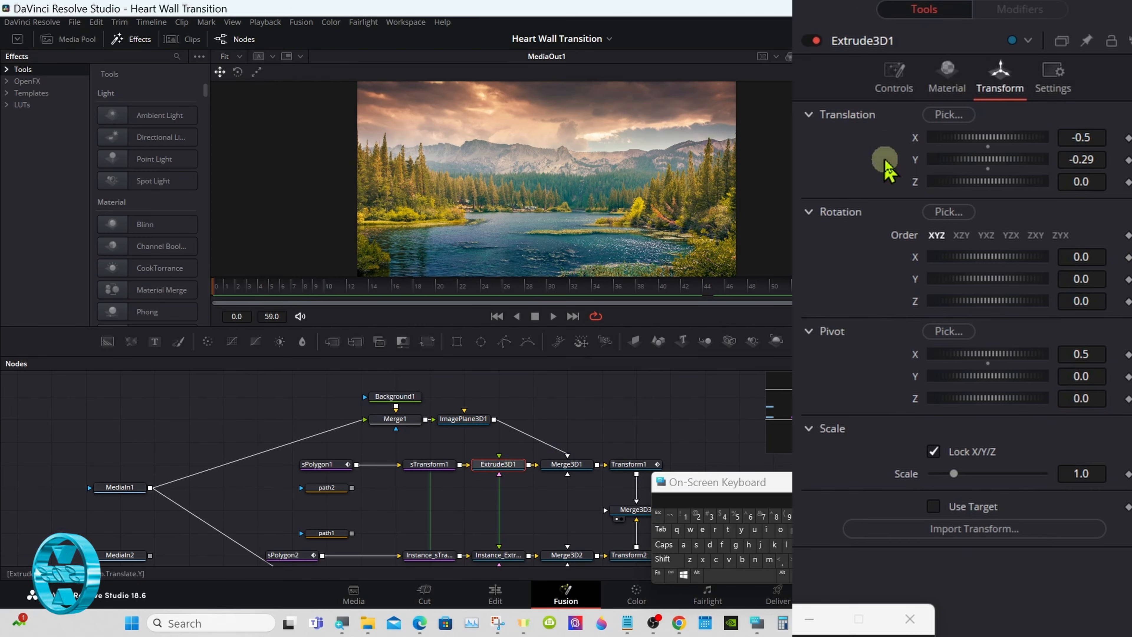
click(893, 78)
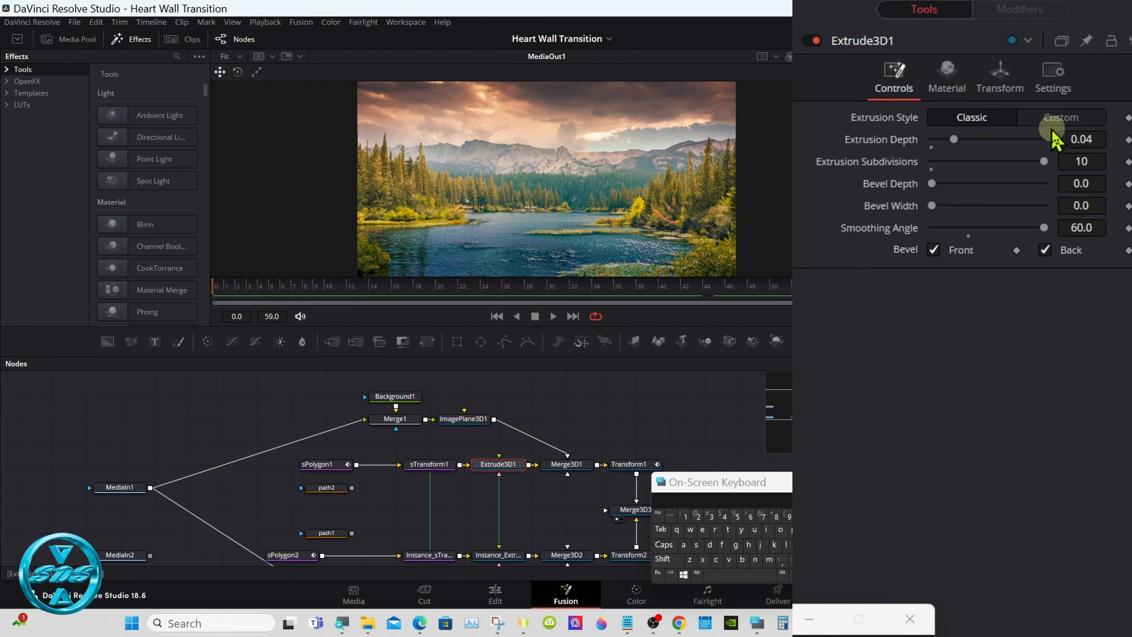
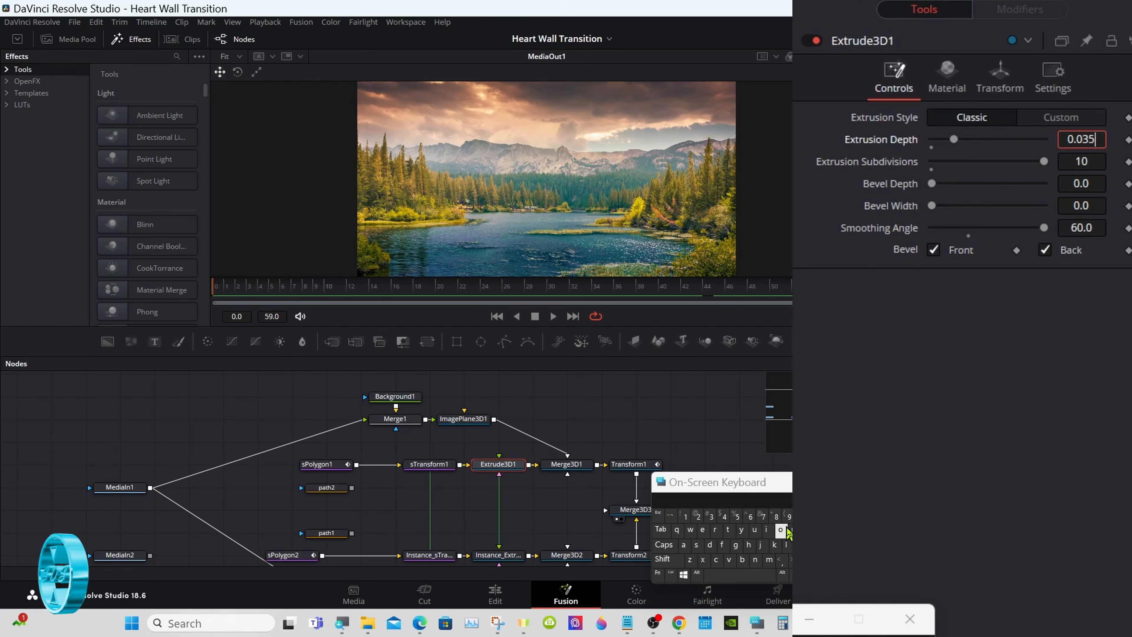
key(Tab)
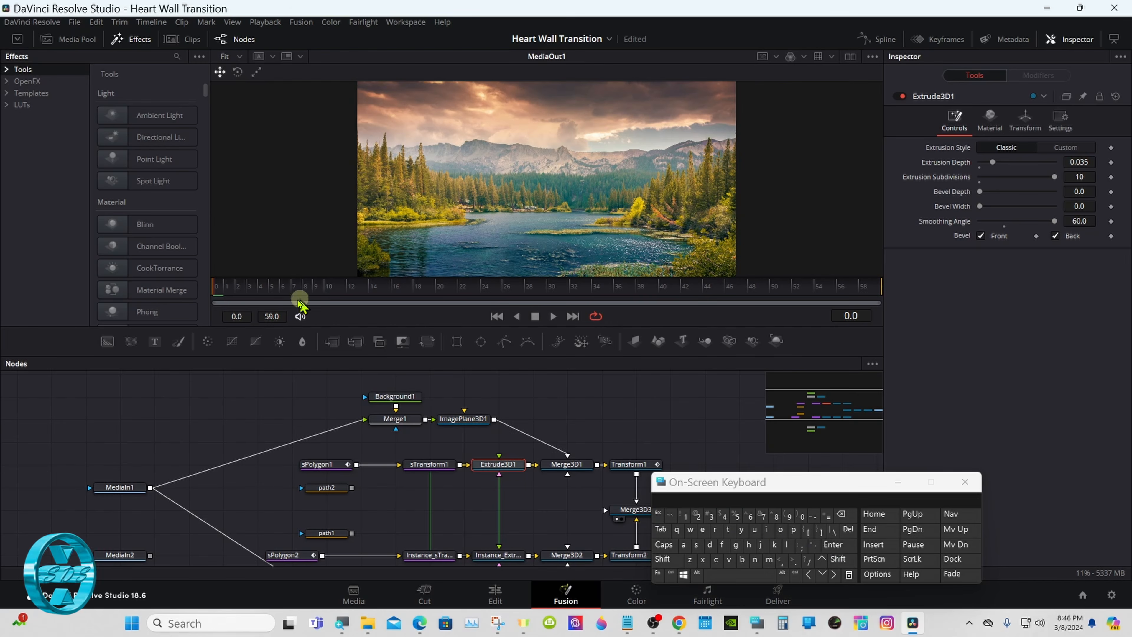
click(275, 289)
drag(276, 288, 182, 286)
Step: Connect path2 to Merge1's mask input and path1 to Merge1_1's mask input
drag(575, 357, 574, 268)
click(587, 321)
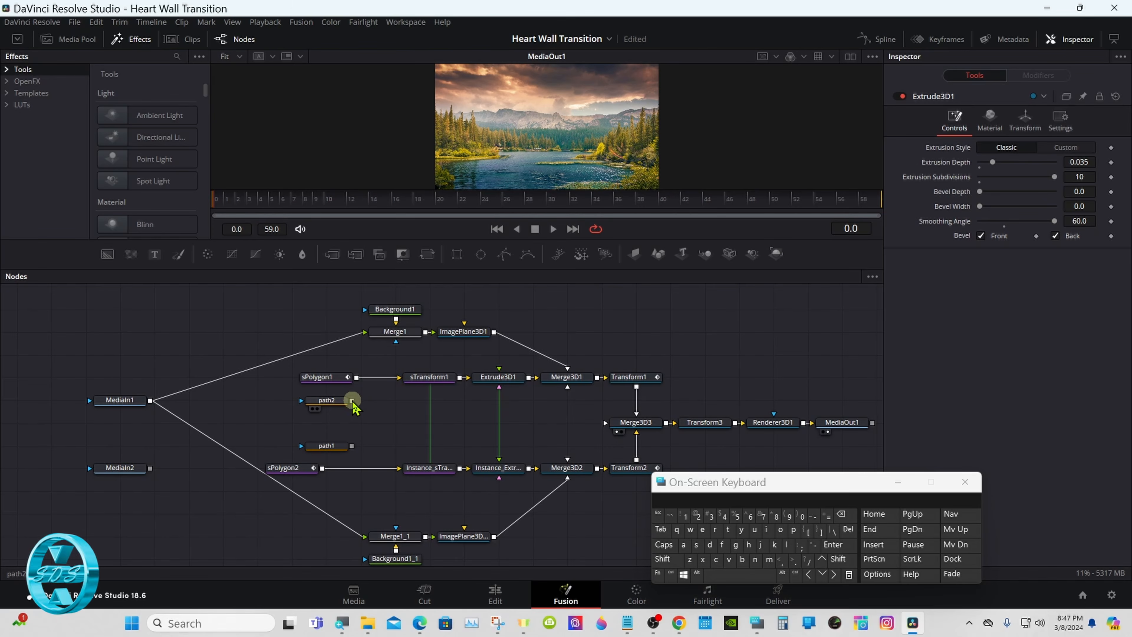
drag(352, 401, 396, 340)
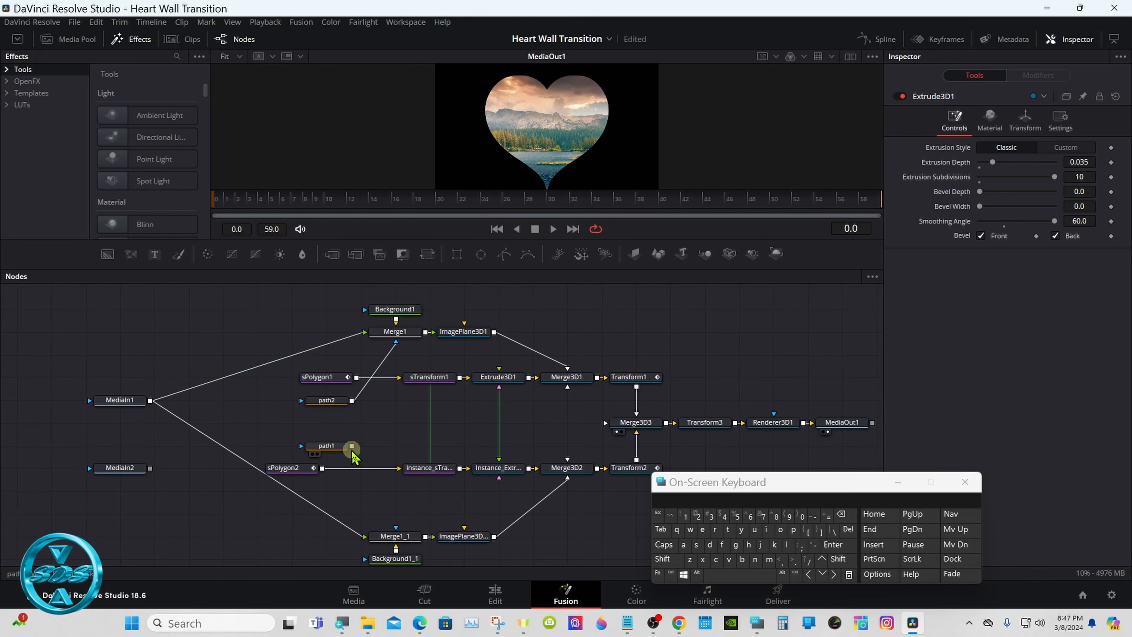
drag(352, 447, 396, 529)
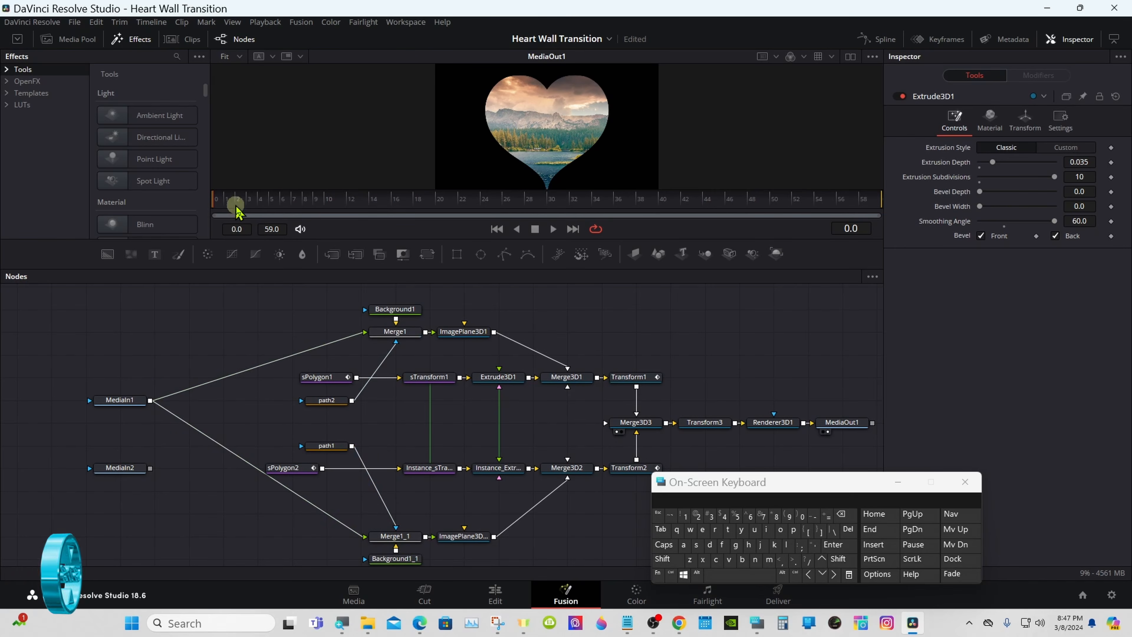
drag(232, 202, 189, 210)
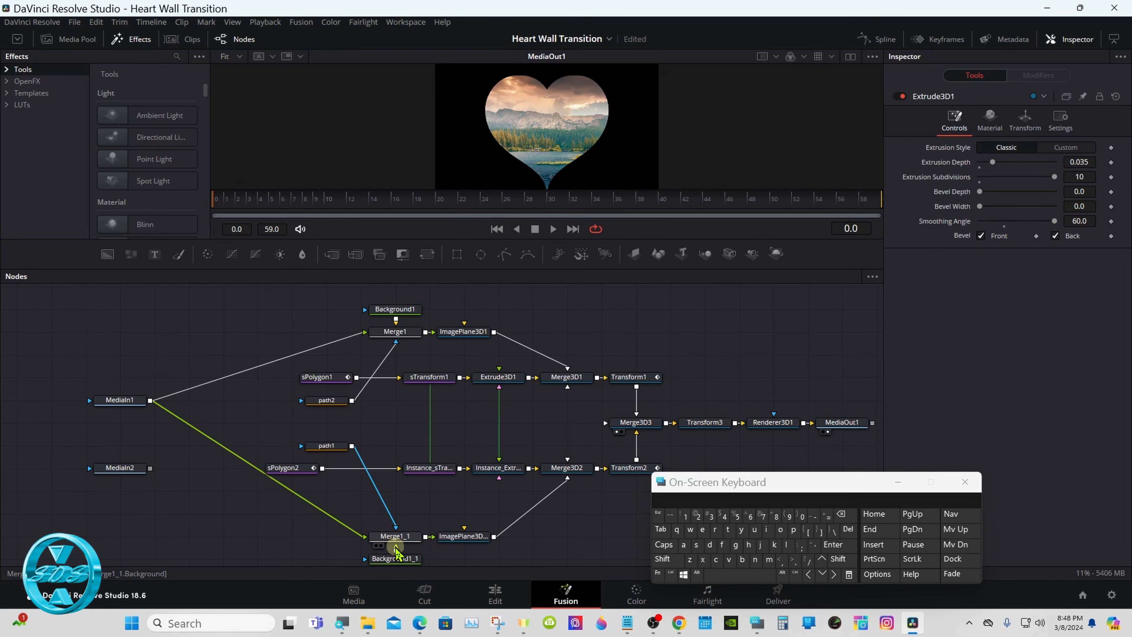
Step: Set the alpha of both Background1_1 and Background1 to 0, and scrub the first frames
click(396, 558)
scroll(398, 553, down, 1)
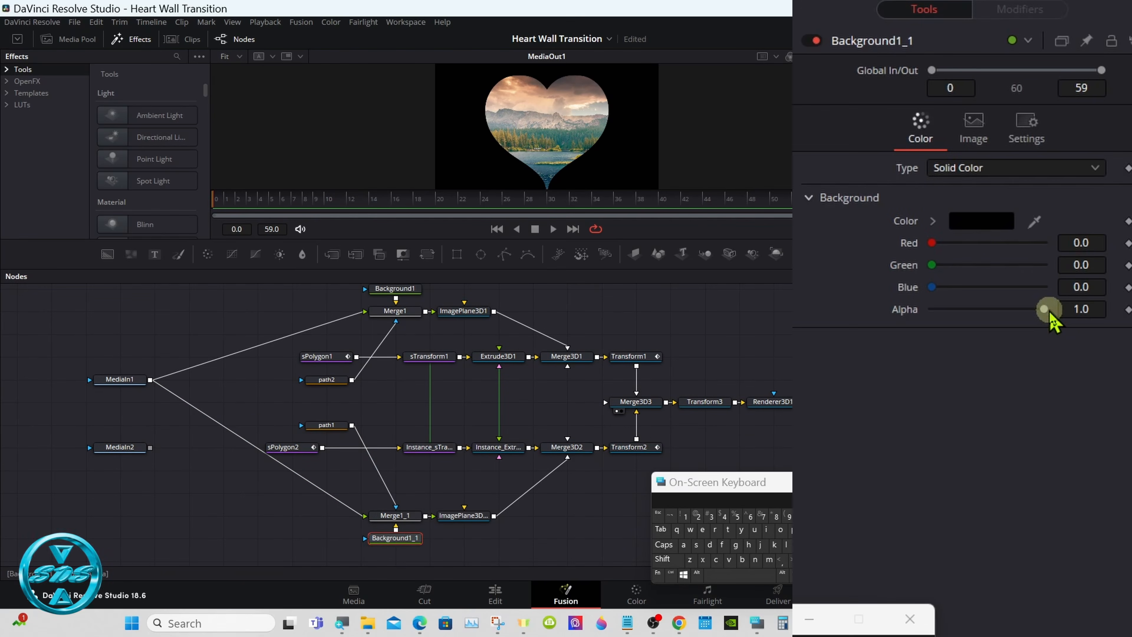
drag(1045, 309, 928, 314)
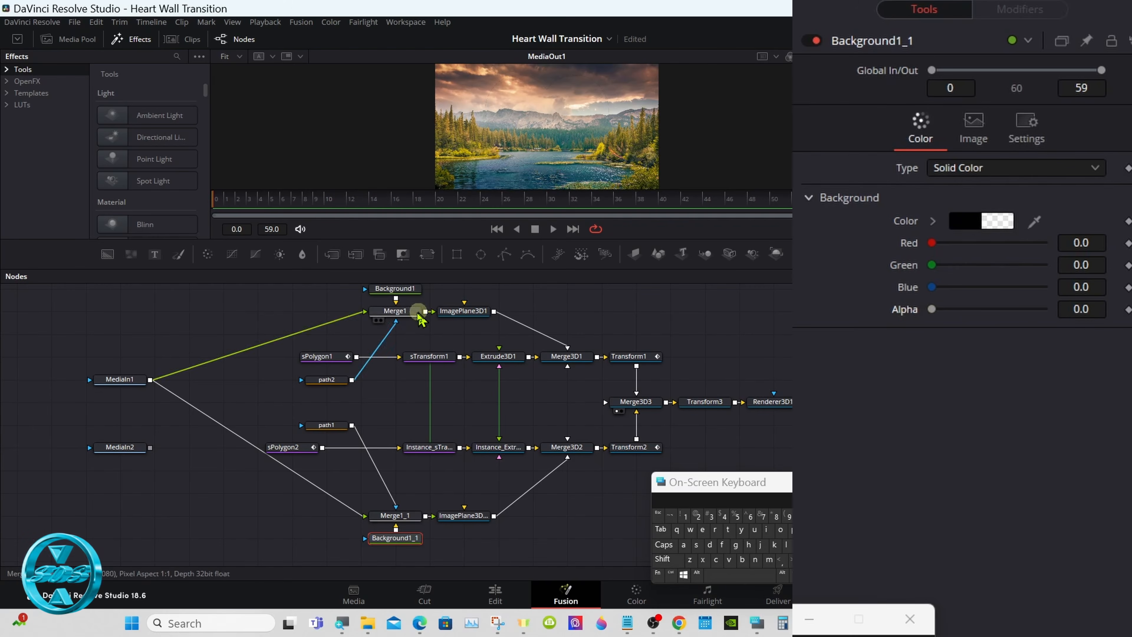
click(396, 289)
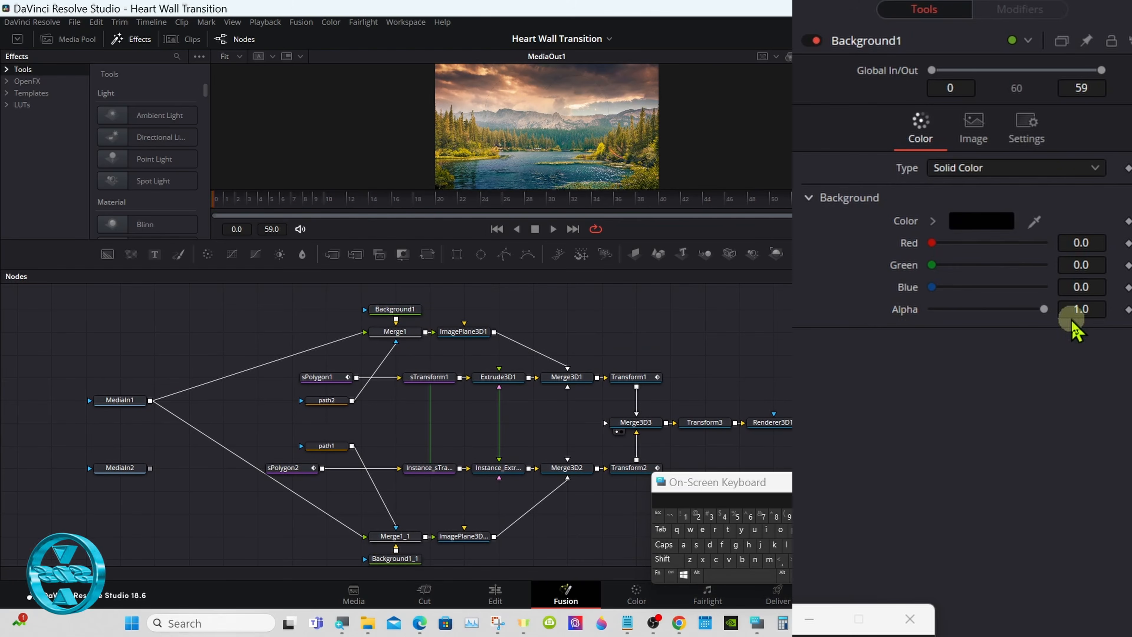
drag(1043, 309, 909, 312)
click(390, 310)
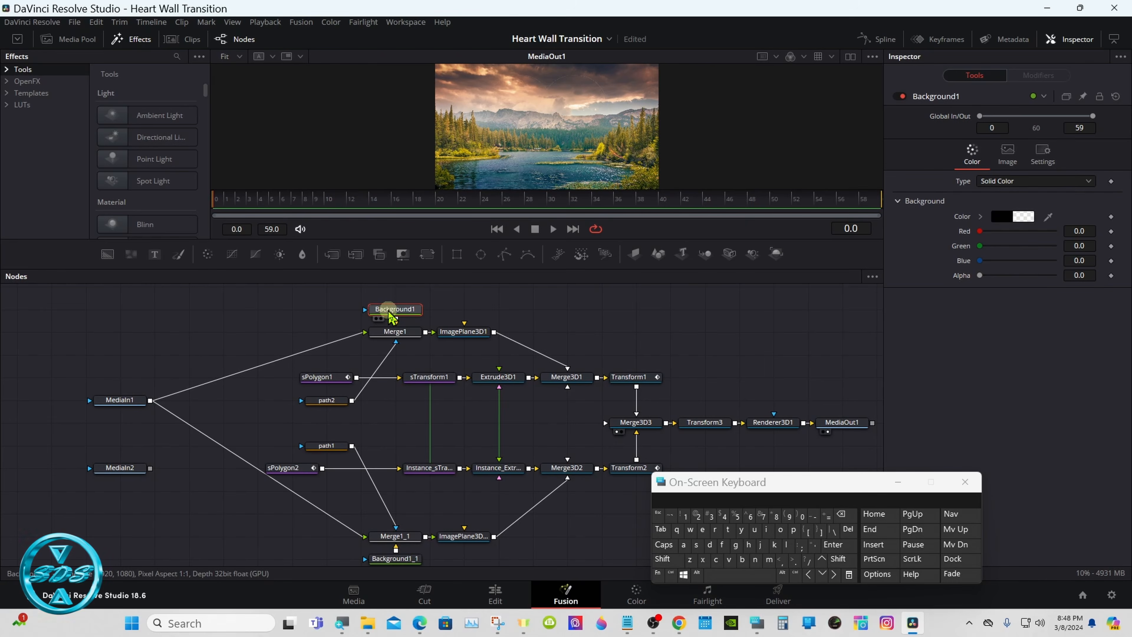
click(395, 559)
scroll(401, 554, down, 1)
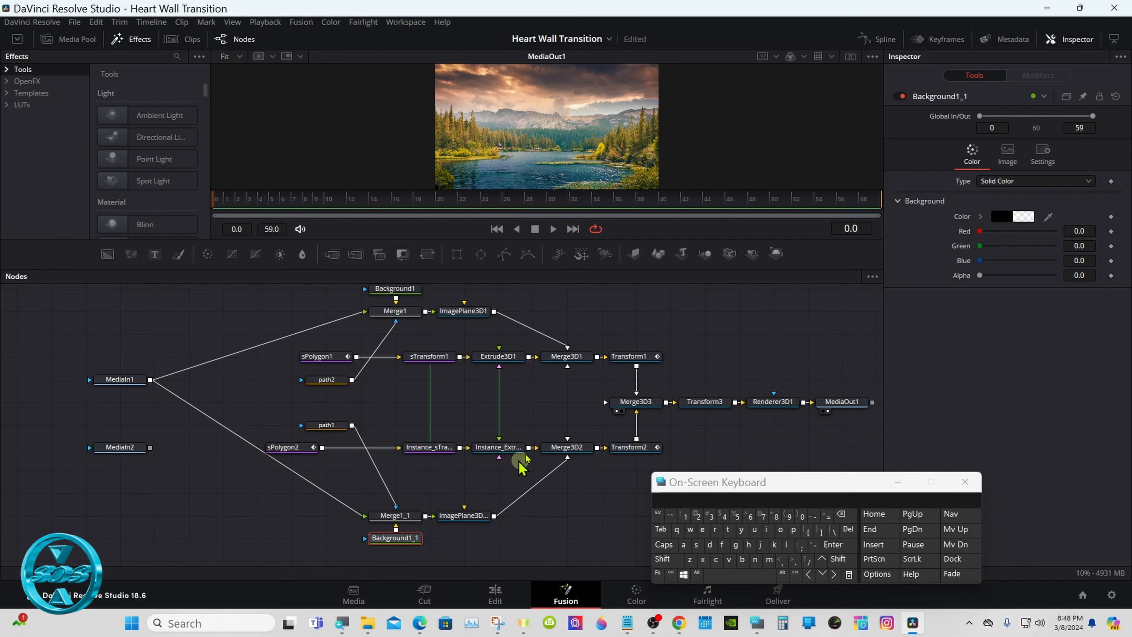
mouse_move(232, 201)
mouse_down()
mouse_move(708, 191)
mouse_move(227, 197)
mouse_up()
Step: Open the Anim Curves modifier on Transform1's X rotation and restore the side-by-side viewers
drag(526, 269, 530, 303)
click(629, 391)
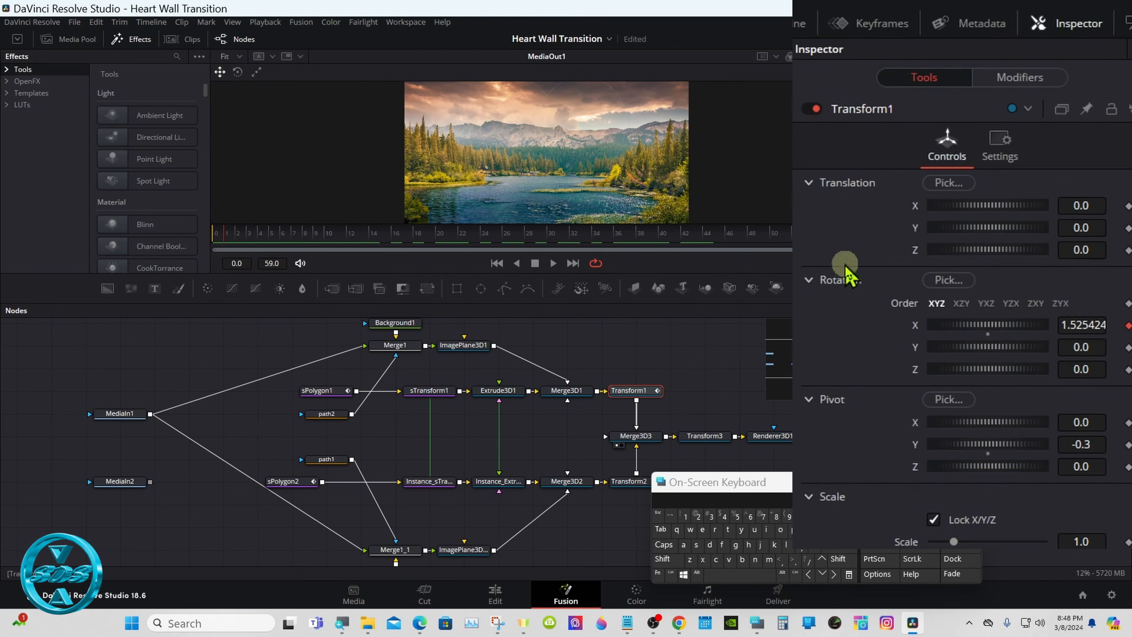
click(1033, 76)
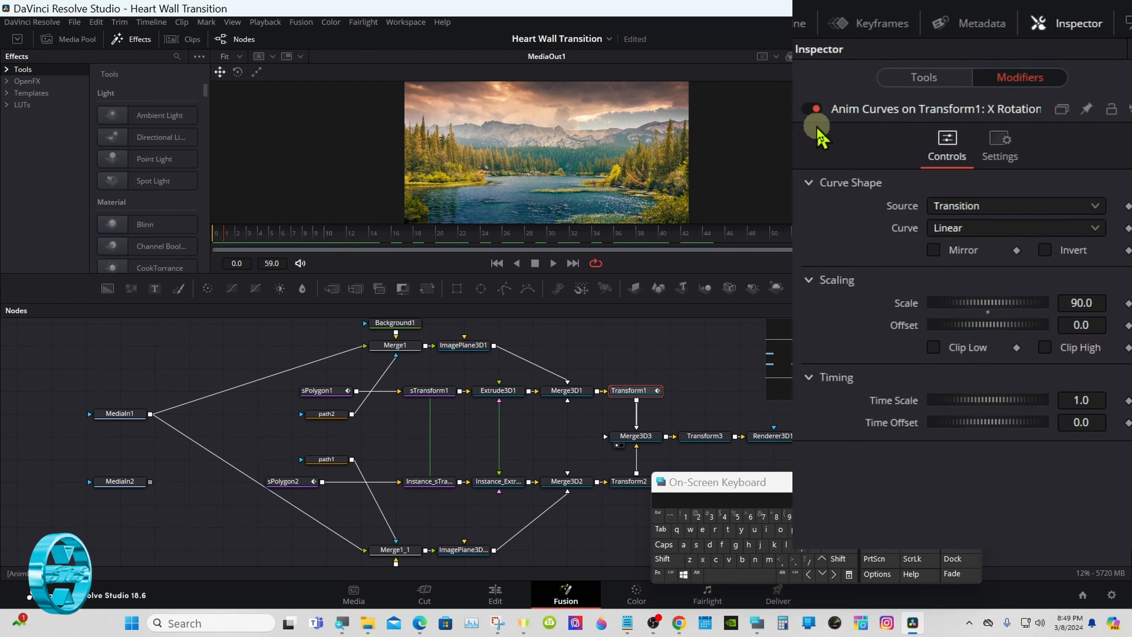
click(850, 56)
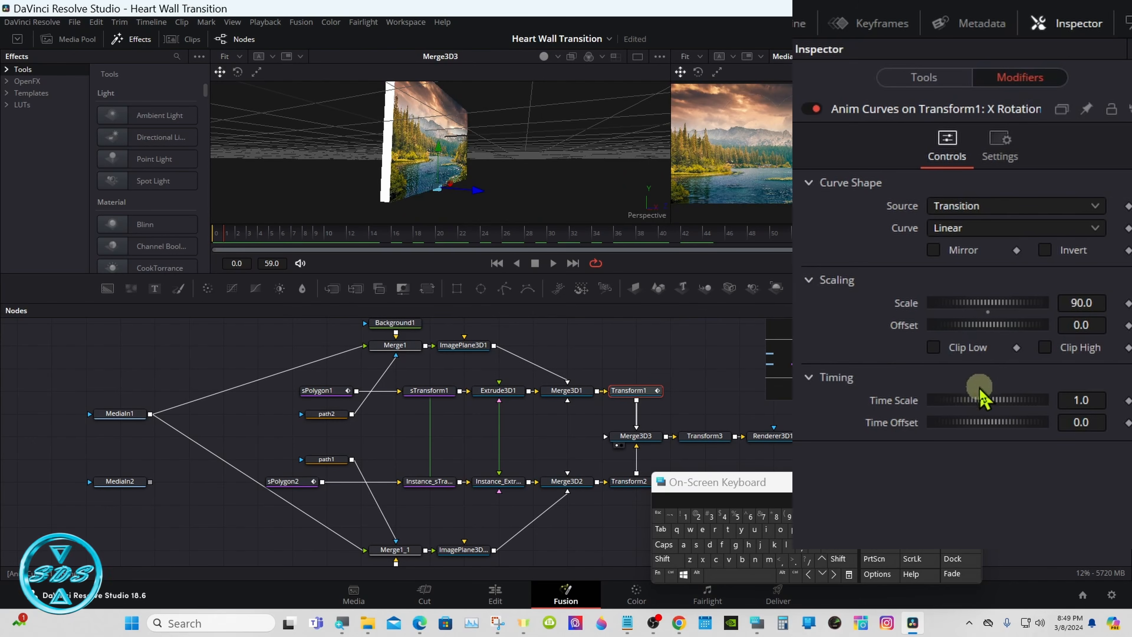
drag(997, 397, 989, 426)
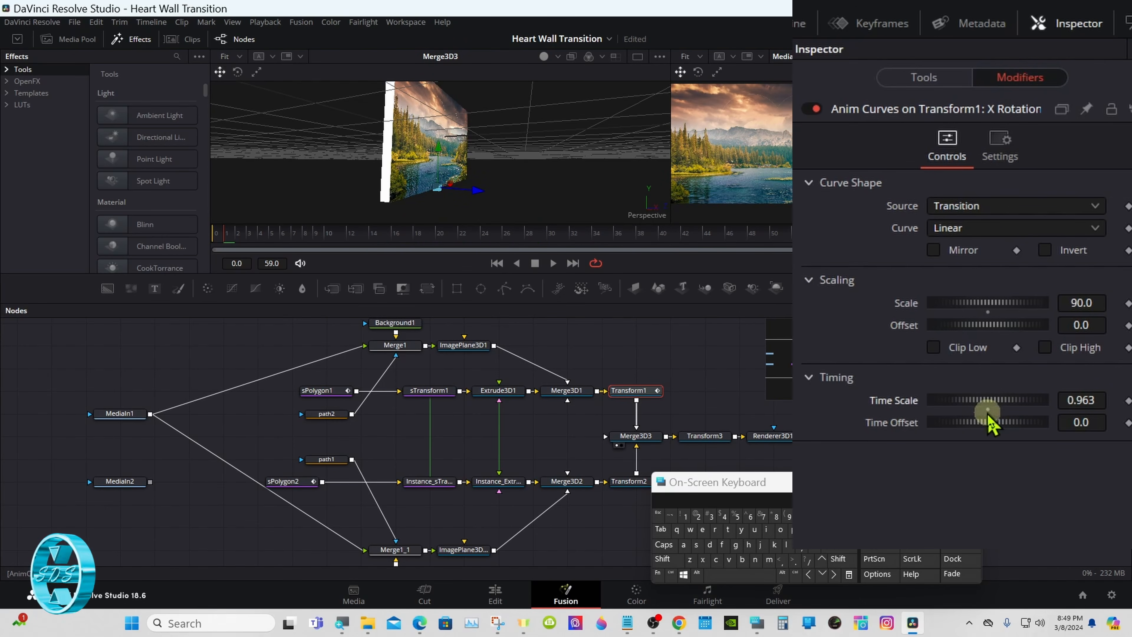
click(988, 409)
drag(988, 324, 1020, 321)
drag(399, 234, 362, 235)
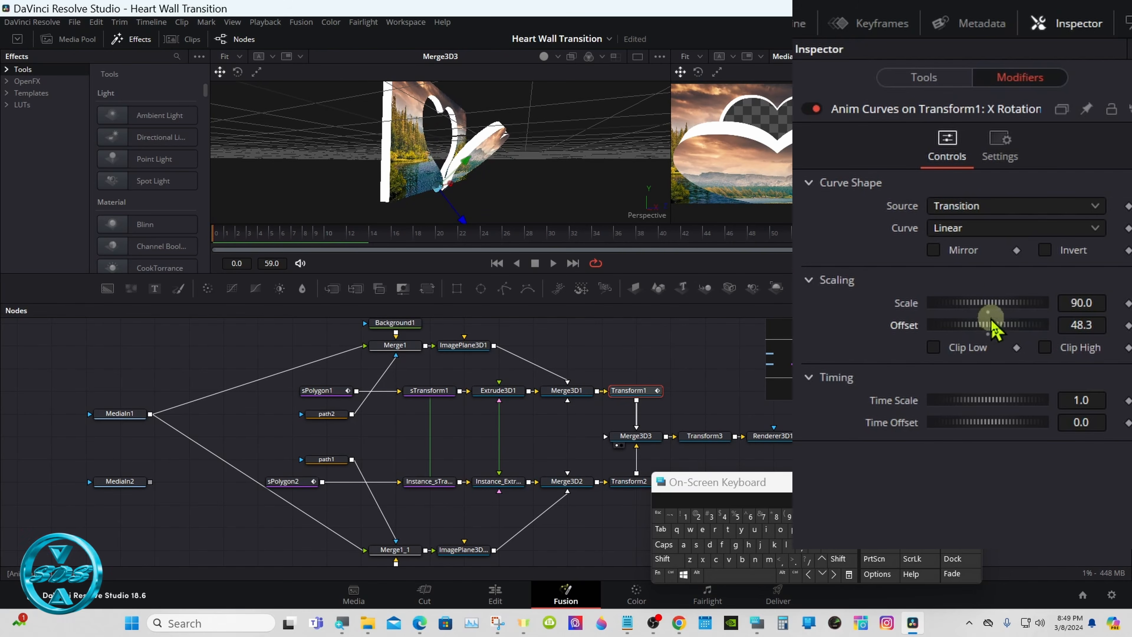
drag(991, 323, 989, 326)
drag(983, 325, 959, 313)
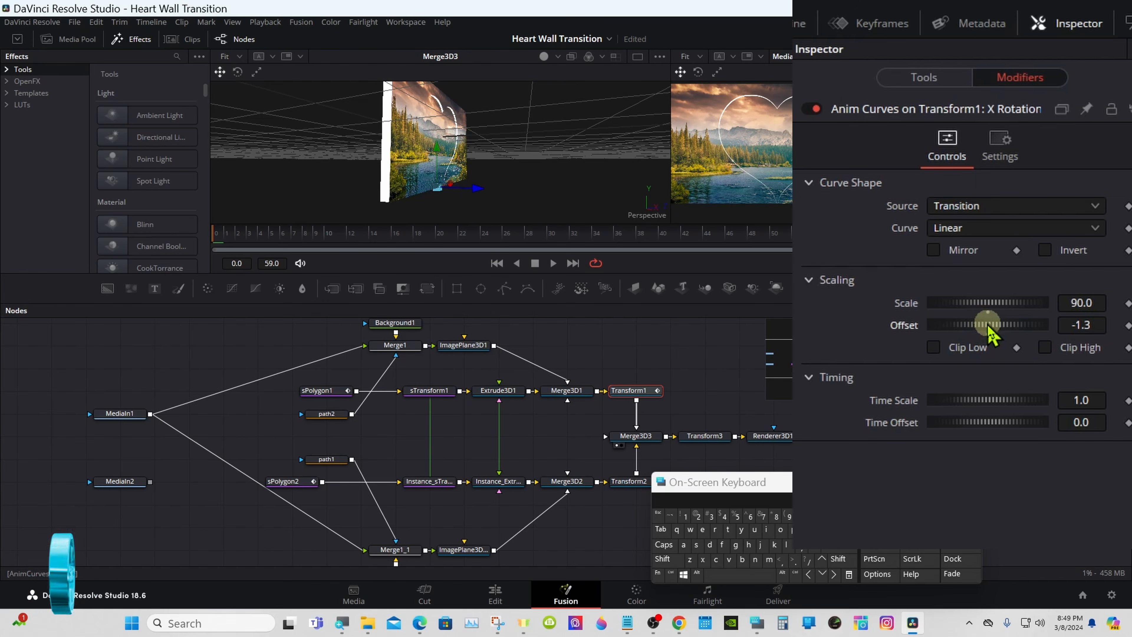
drag(988, 324, 988, 324)
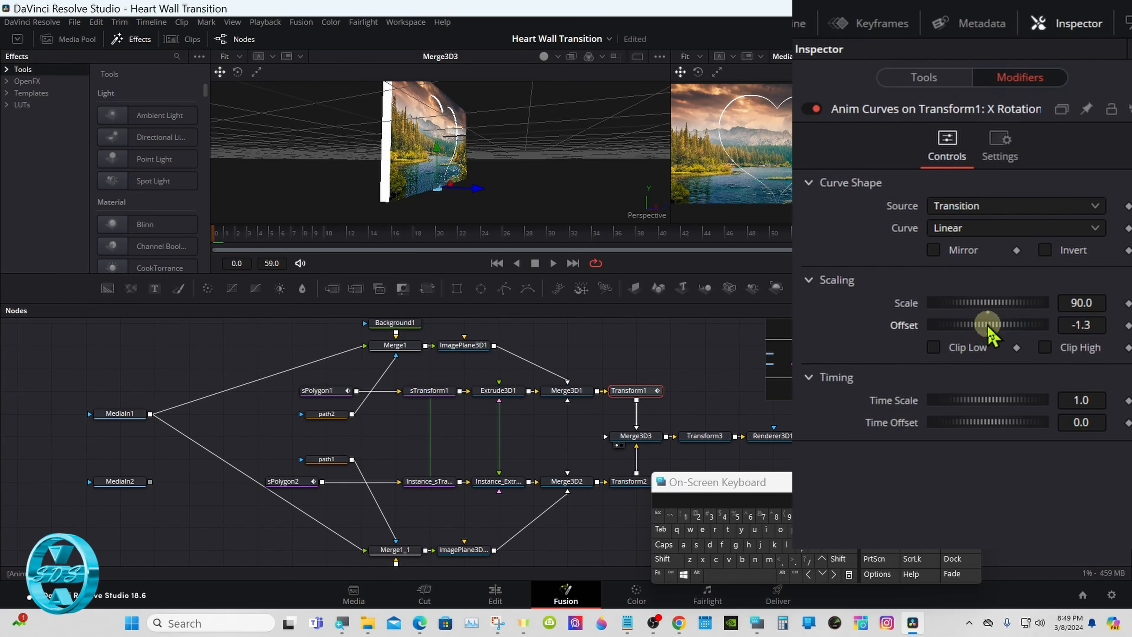
double_click(926, 323)
Step: Set the Time Scale of Transform1's X rotation curve to 2.0 and scrub the timeline through frame 24 to check the motion
drag(778, 488, 843, 458)
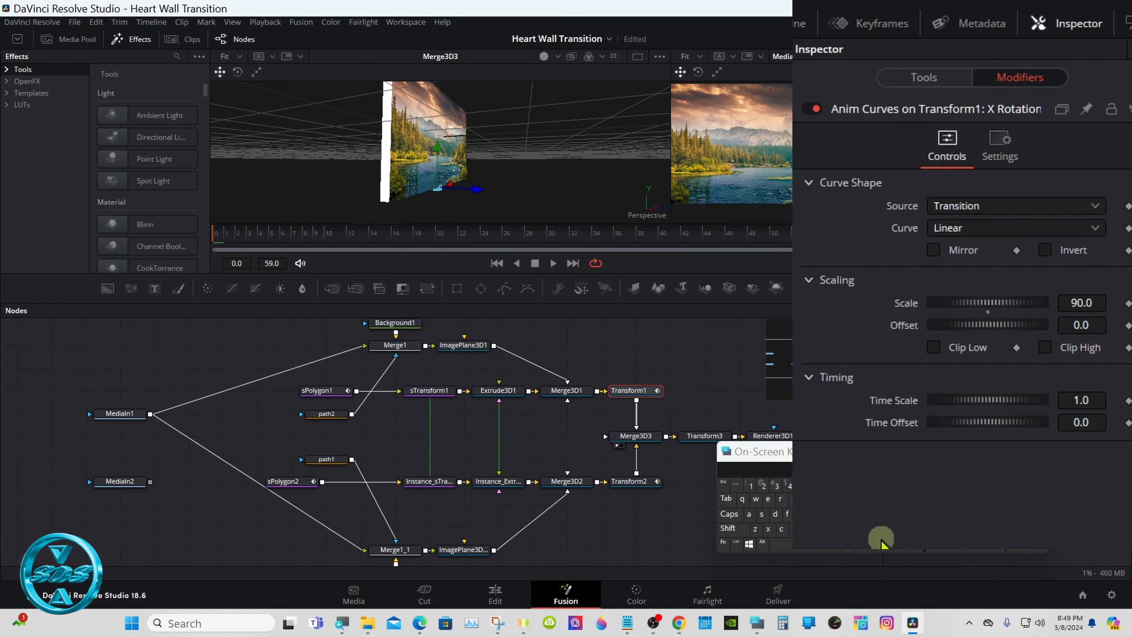
drag(996, 401, 1055, 404)
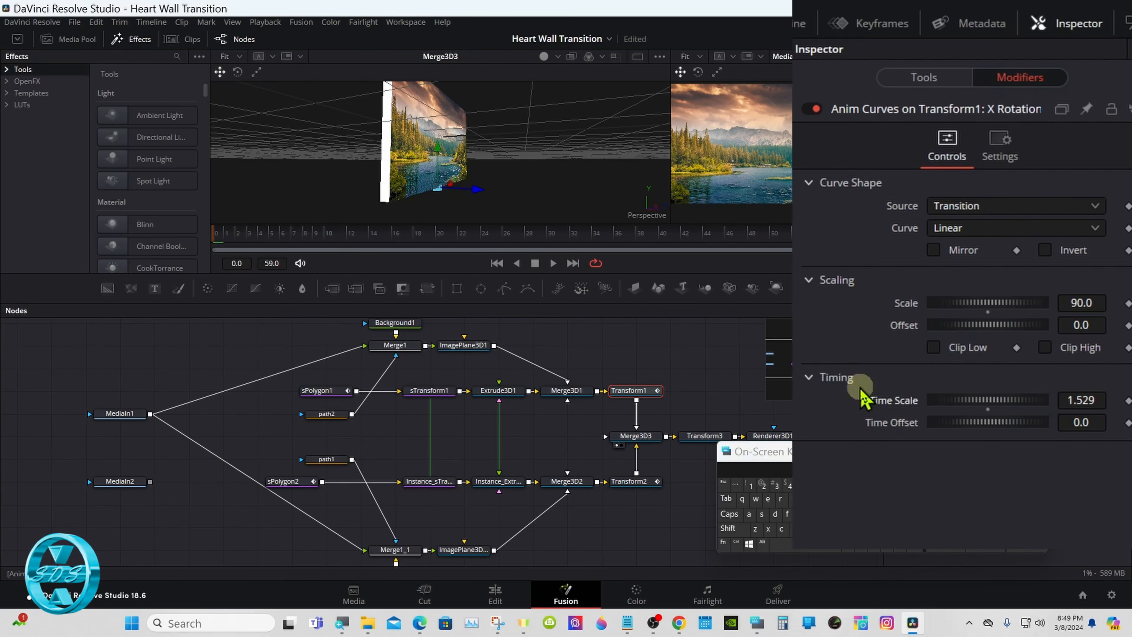
drag(220, 234, 346, 236)
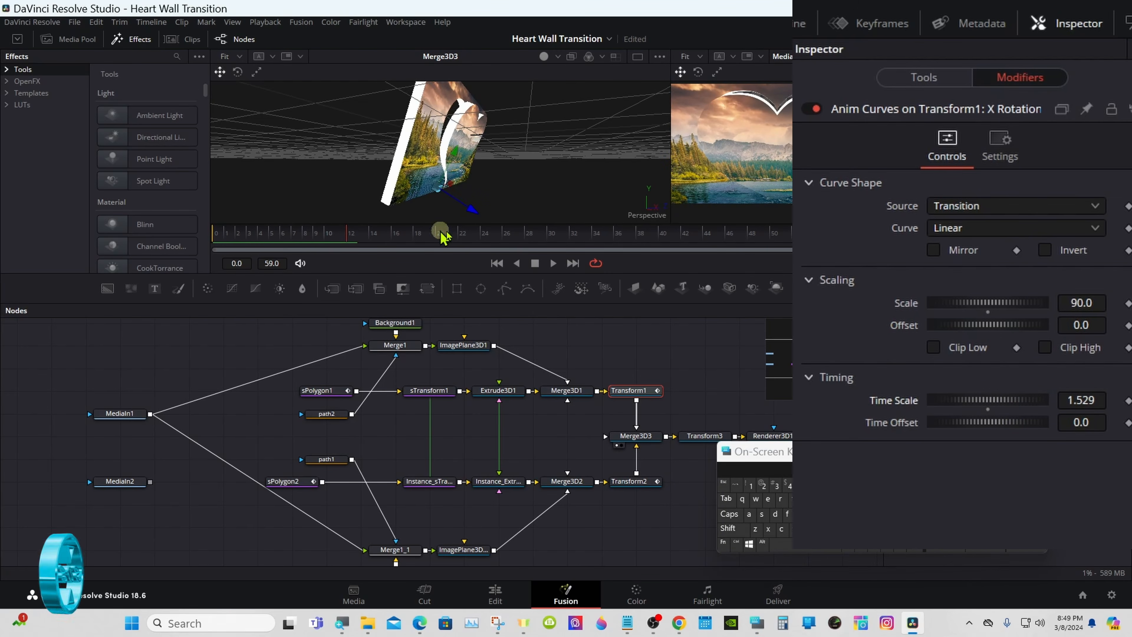
click(1099, 400)
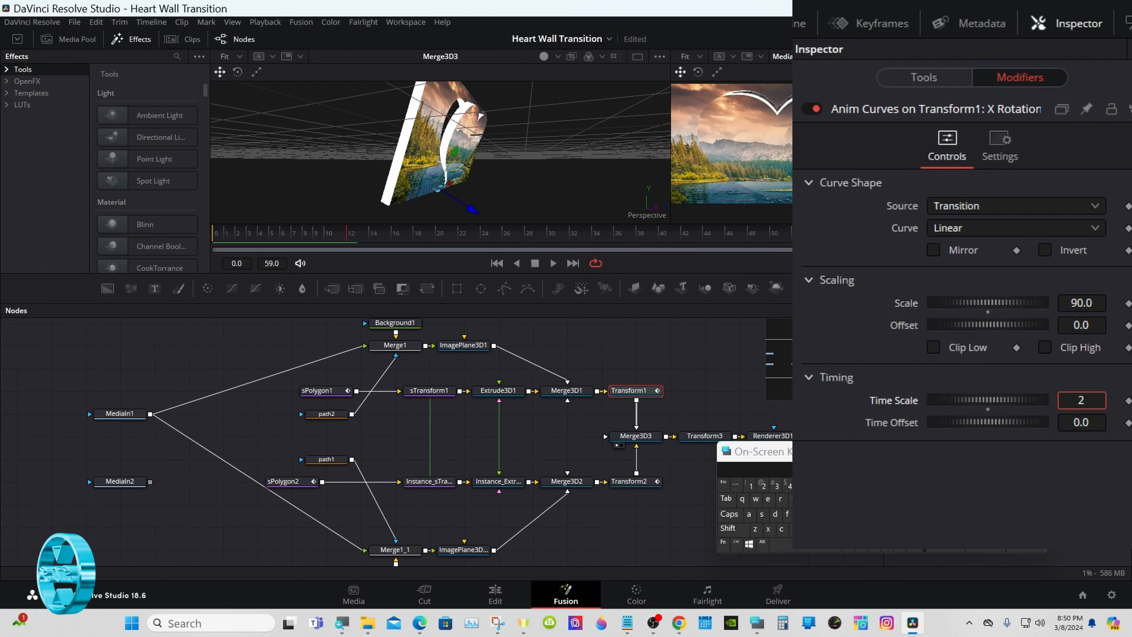
key(Tab)
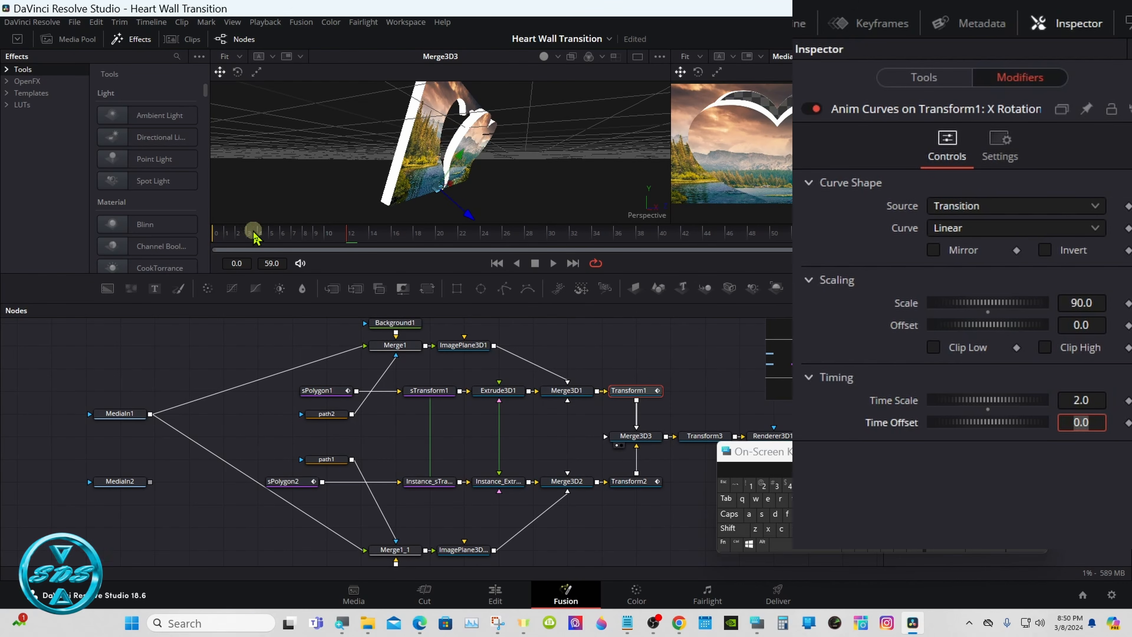
click(240, 236)
drag(239, 237, 346, 238)
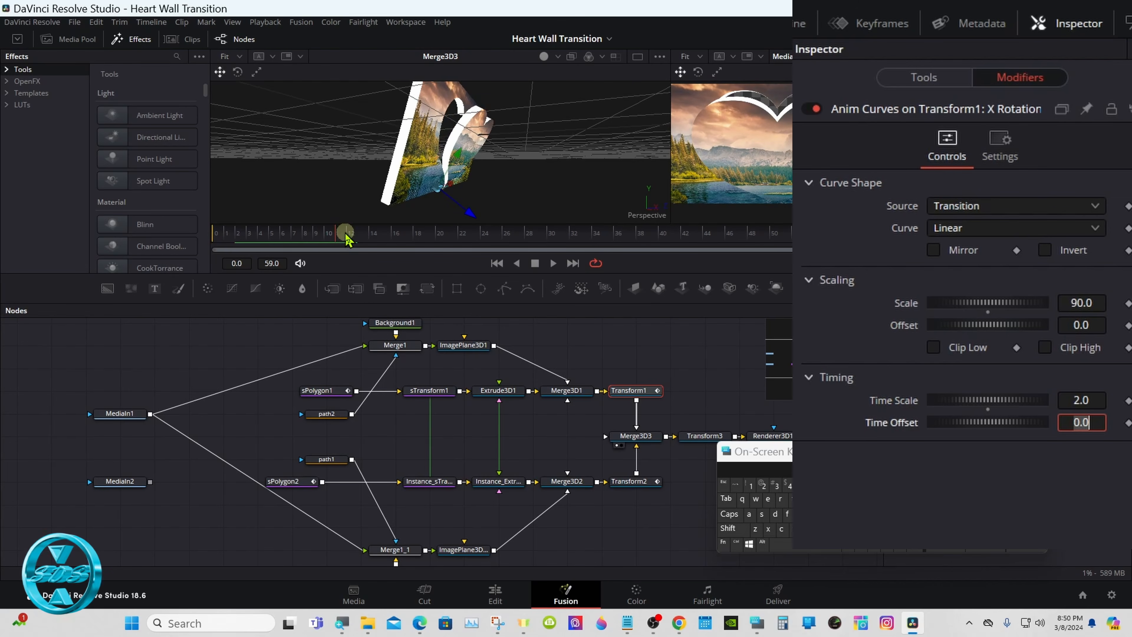
drag(349, 236, 480, 235)
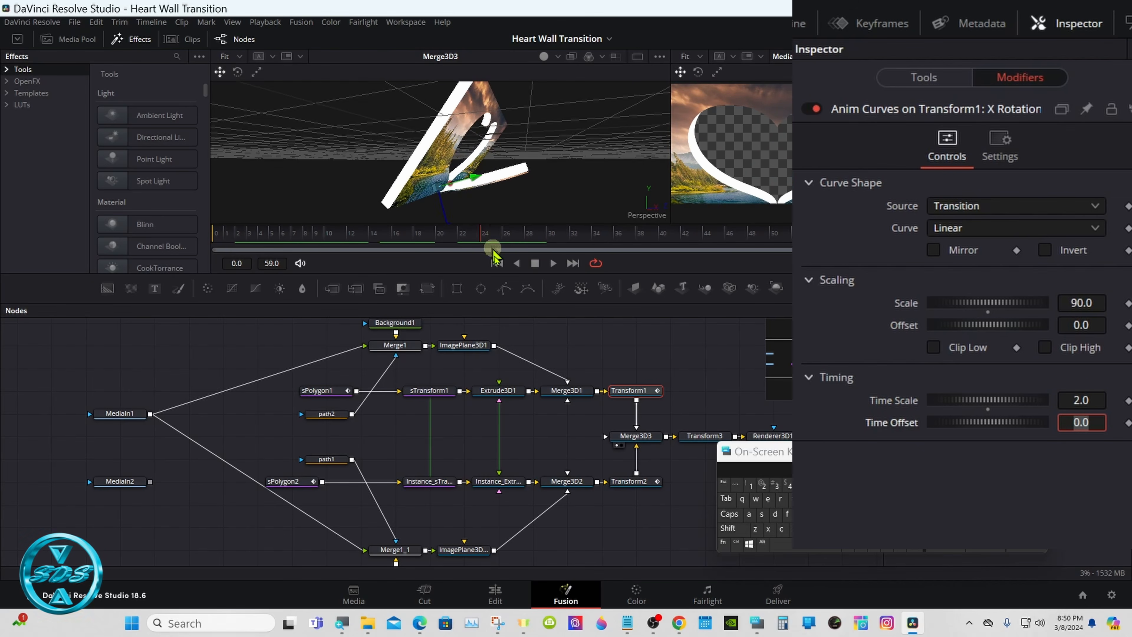
Step: Set the Time Offset of Transform2's X rotation curve to 0.35 and scrub through the timeline
click(626, 483)
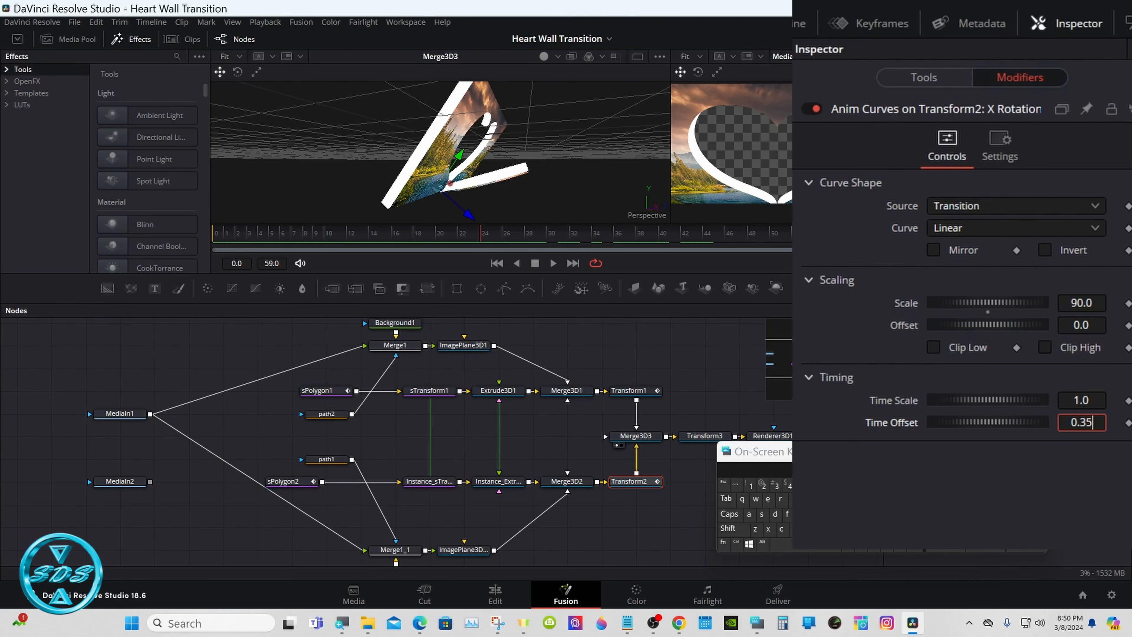
key(Tab)
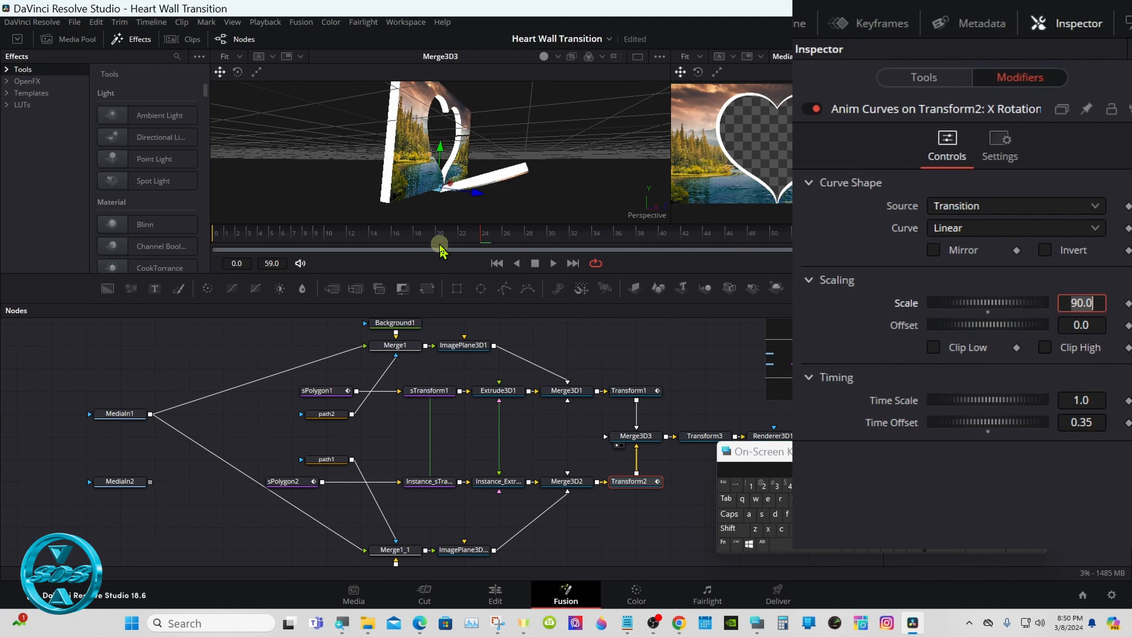
drag(442, 241, 825, 307)
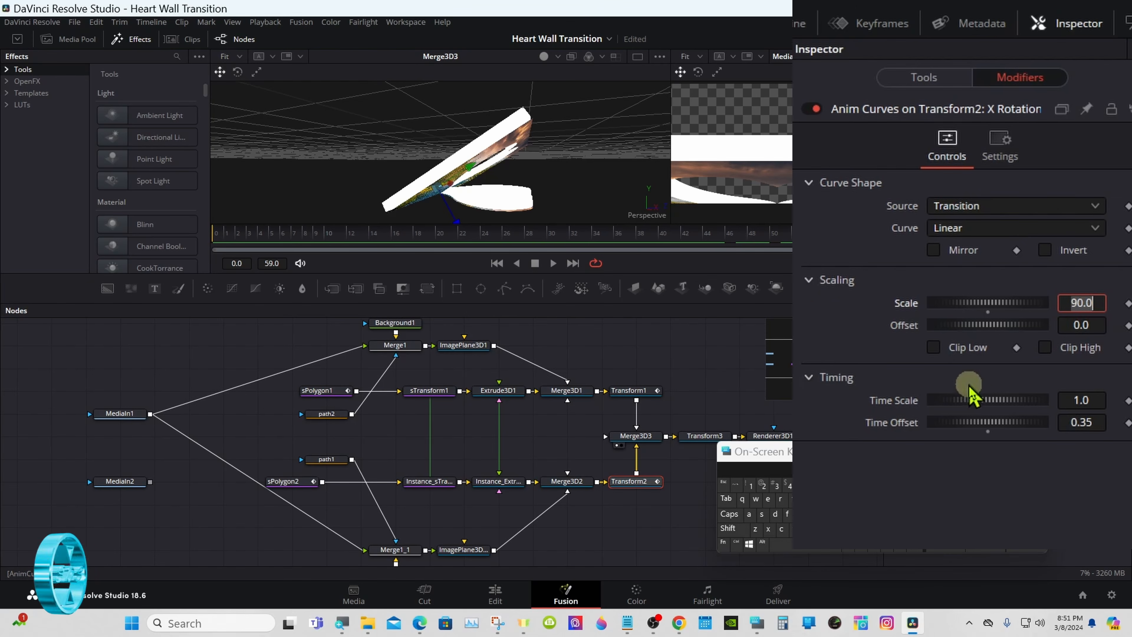
Step: Set the Time Scale of Transform2's X rotation curve to 1.5 and scrub the timeline, stopping at frame 27
drag(980, 406, 1041, 408)
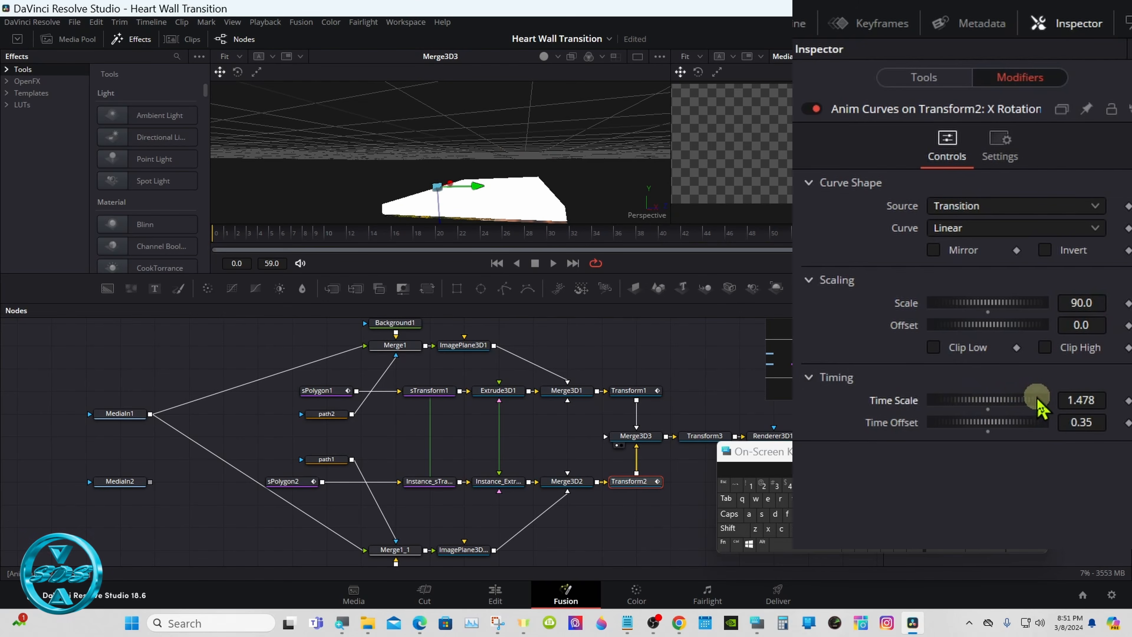
click(1082, 400)
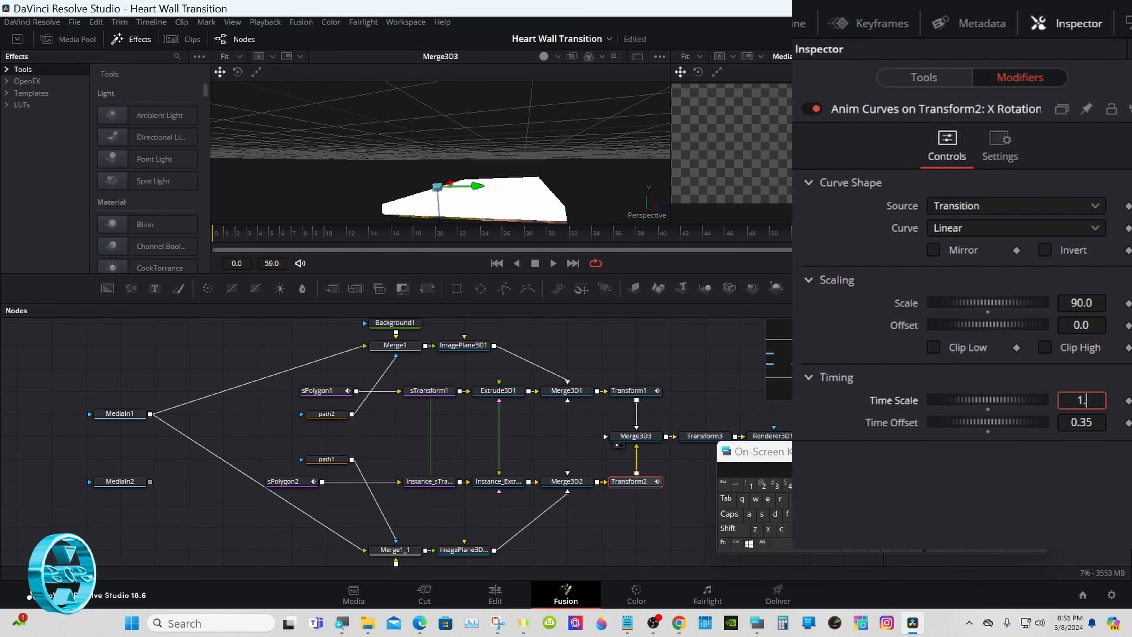
key(Tab)
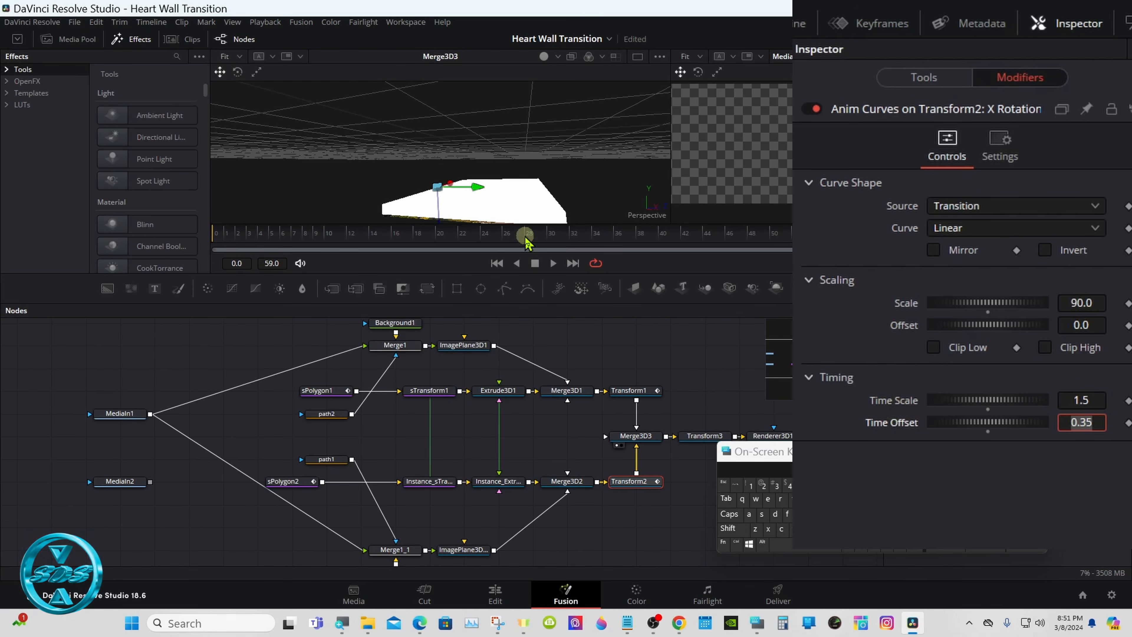
drag(525, 234, 208, 231)
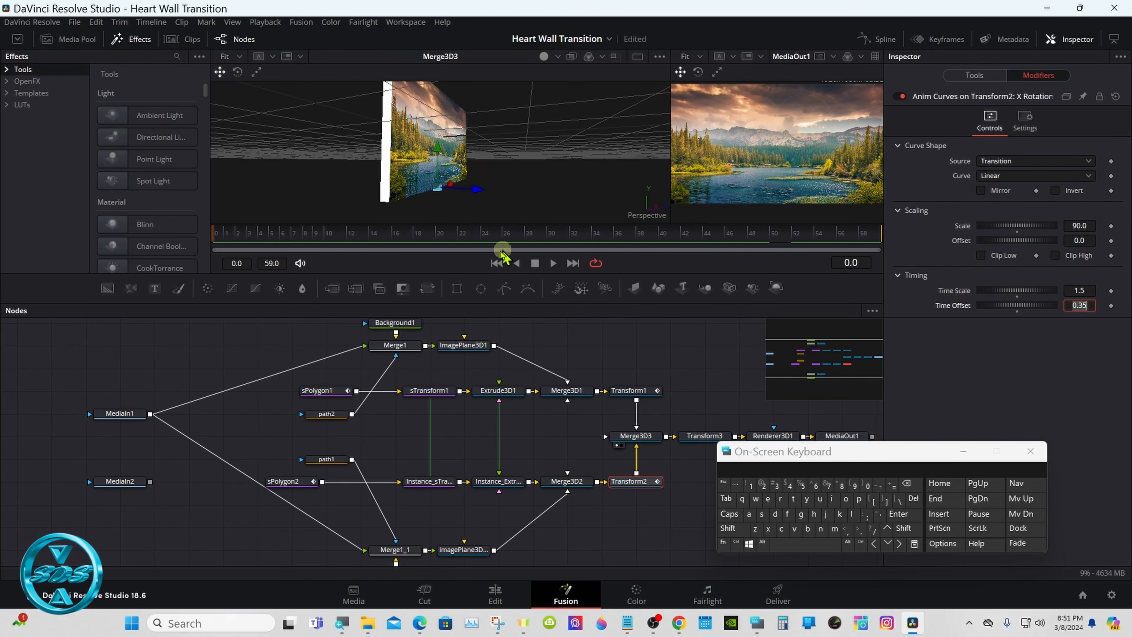
drag(490, 232, 513, 232)
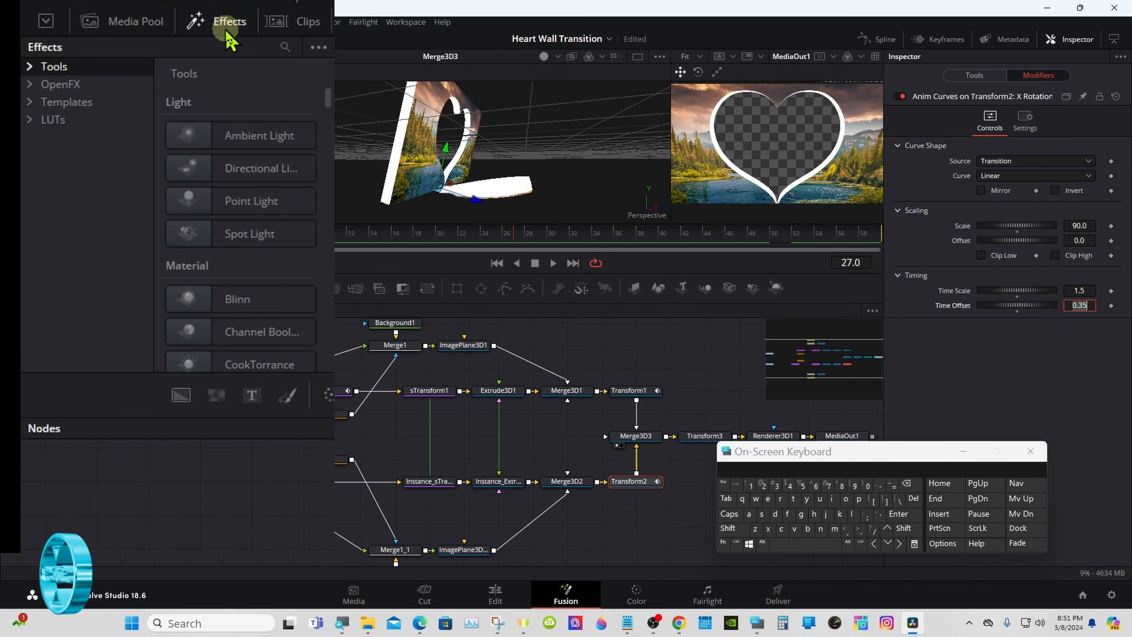
Step: Add the Chrome shader from the Fusion shader templates to the node graph between the two extrude nodes
click(222, 25)
click(222, 24)
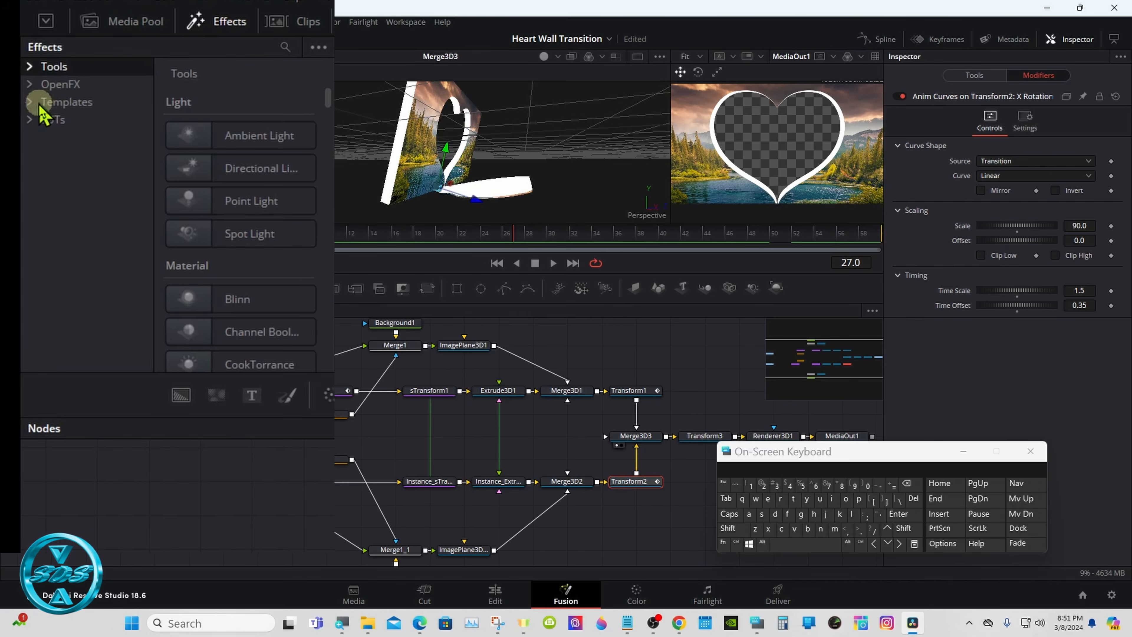
click(29, 102)
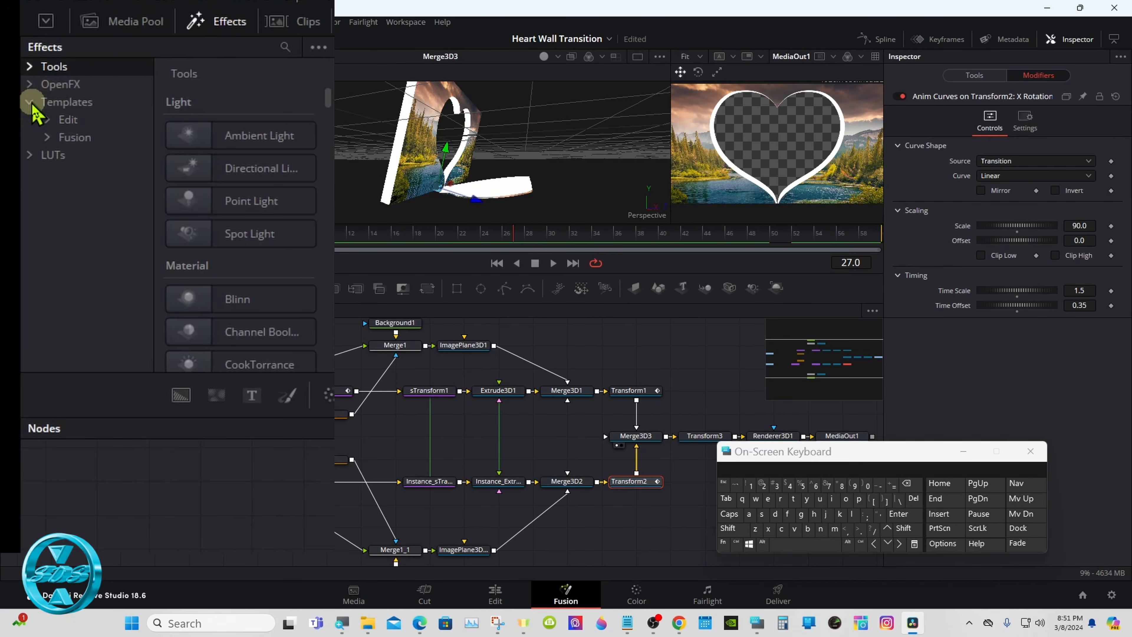
click(47, 137)
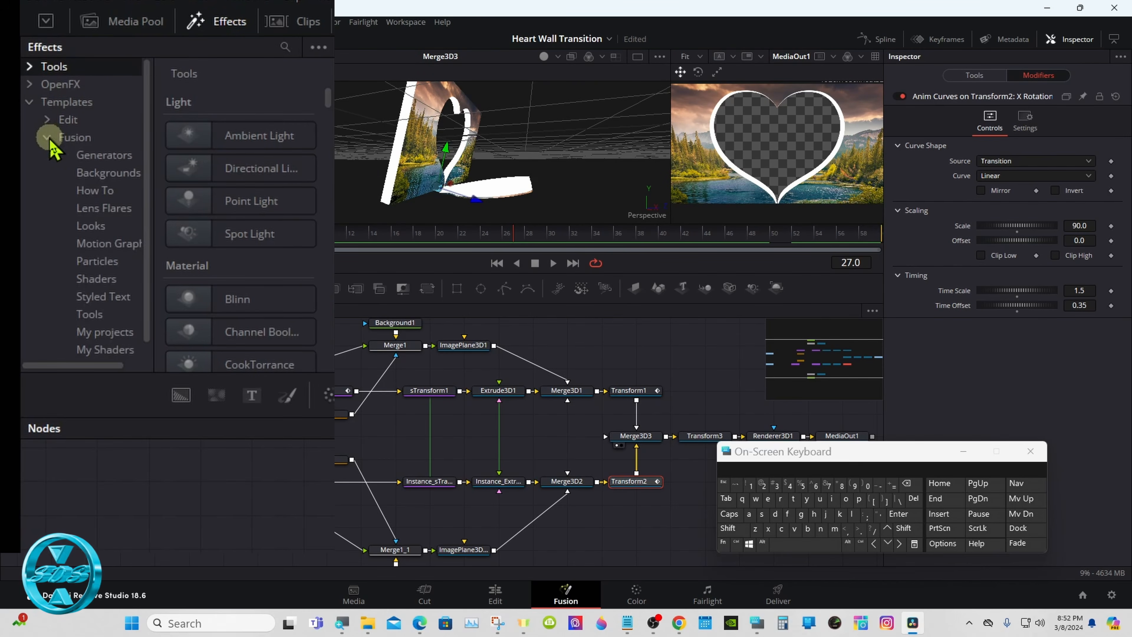
click(96, 279)
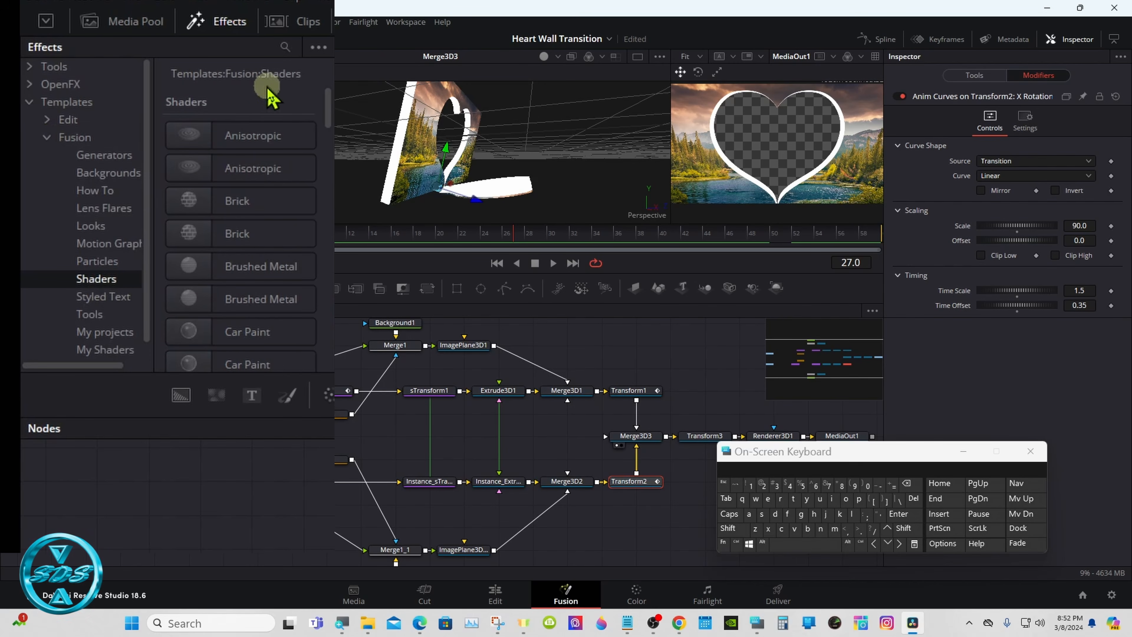
drag(327, 105, 328, 152)
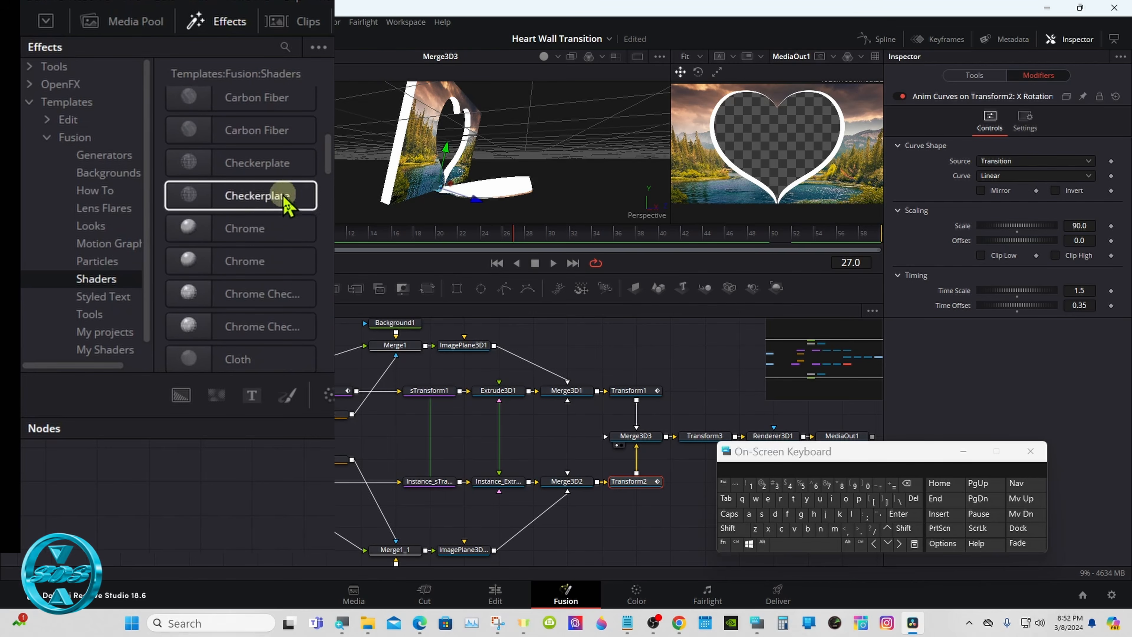
click(235, 227)
drag(241, 228, 477, 441)
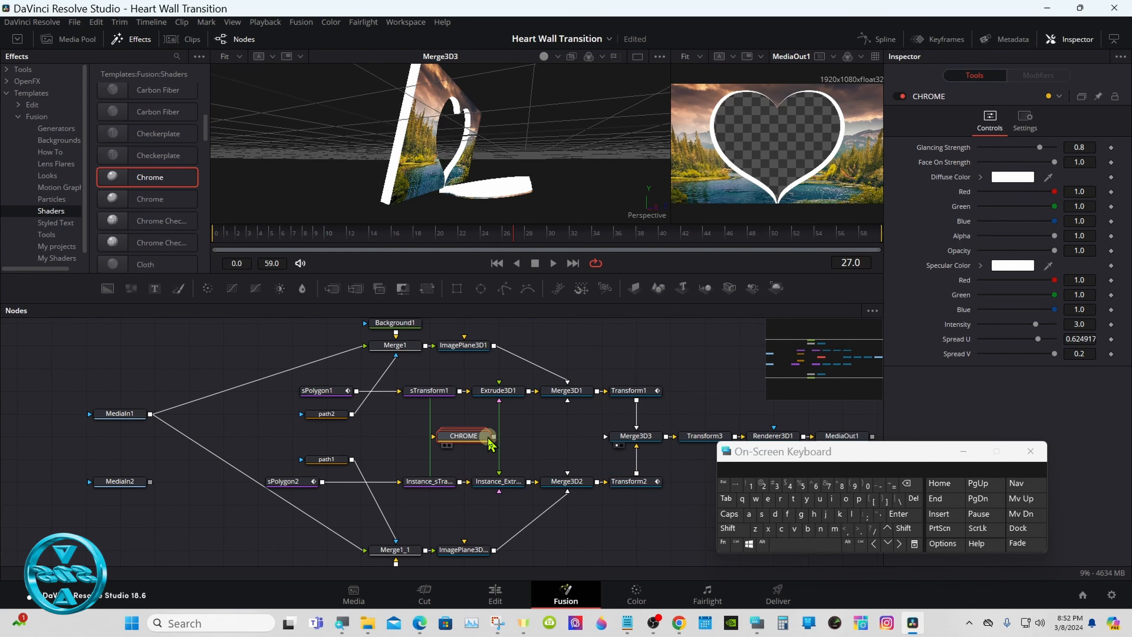
Step: Connect the CHROME shader to the material inputs of Extrude3D1 and Instance_Extrude3D1, and scrub to frame 21
drag(494, 437, 500, 396)
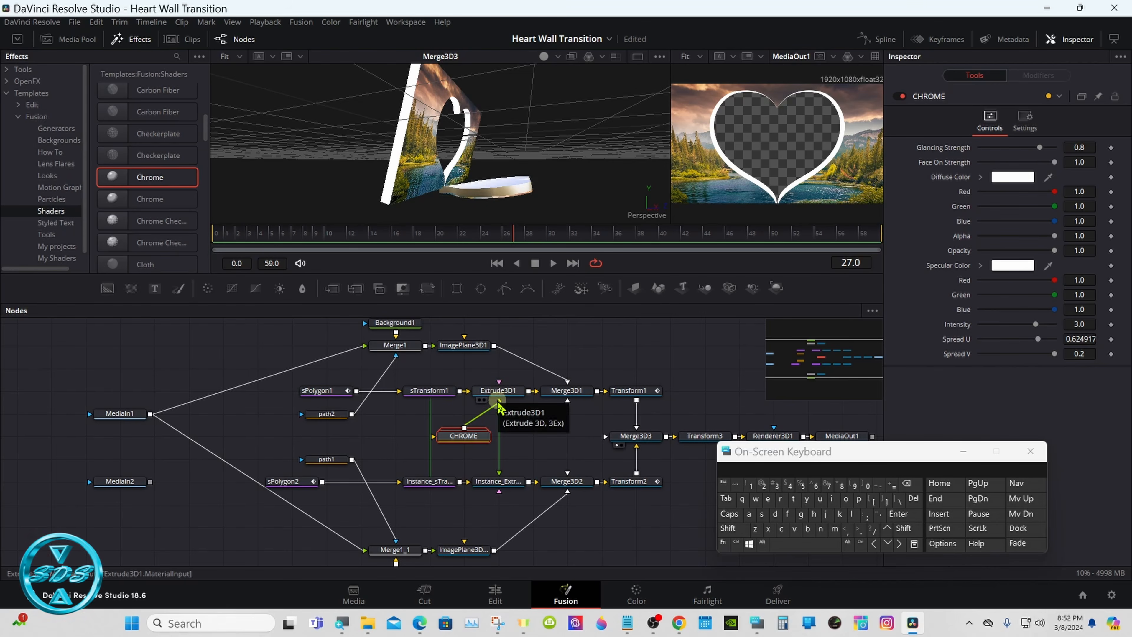
drag(464, 429, 506, 490)
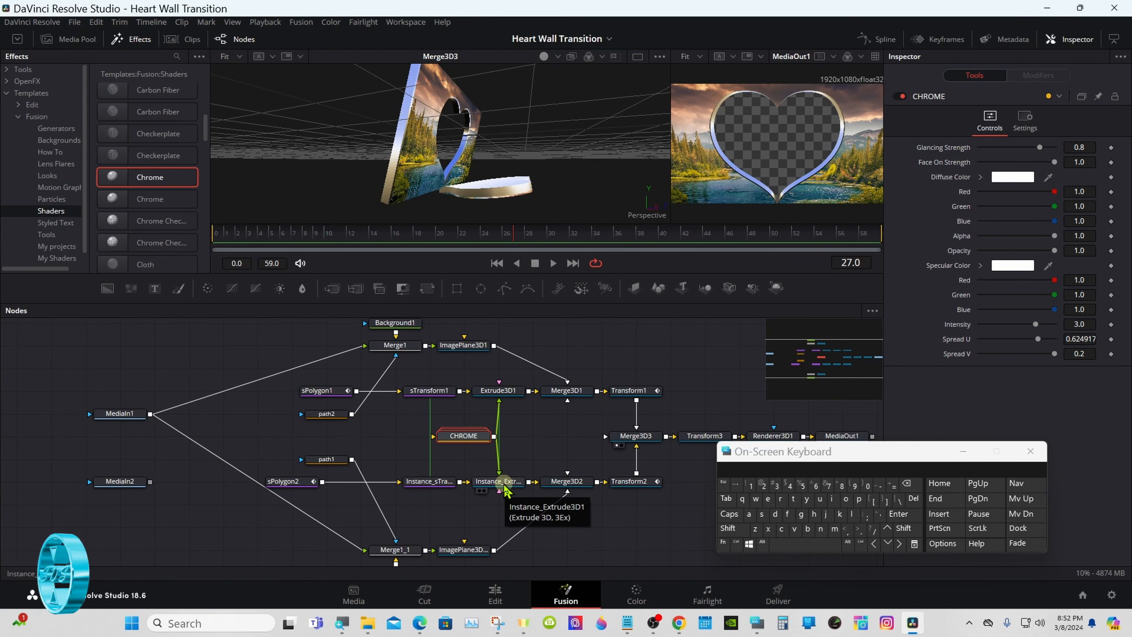
mouse_move(456, 237)
mouse_down()
mouse_move(222, 233)
mouse_move(454, 238)
mouse_up()
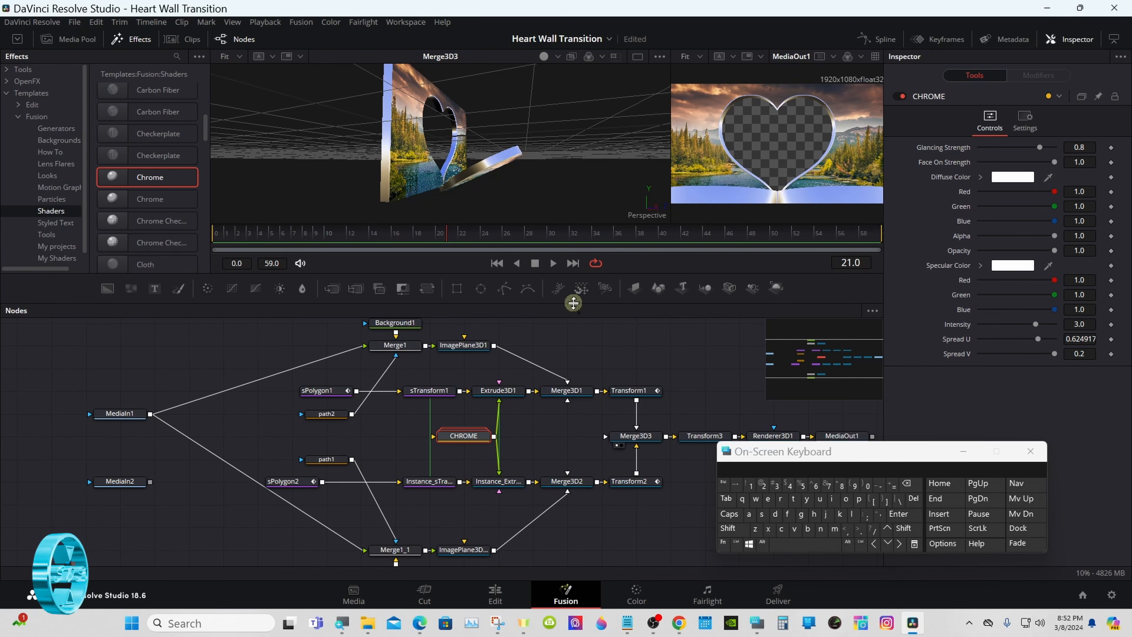
Step: Rearrange the node graph: place MediaIn2 below Background1_1, detach MediaOut1 from Renderer3D1, and move Renderer3D1 beneath Transform3
drag(573, 303, 569, 242)
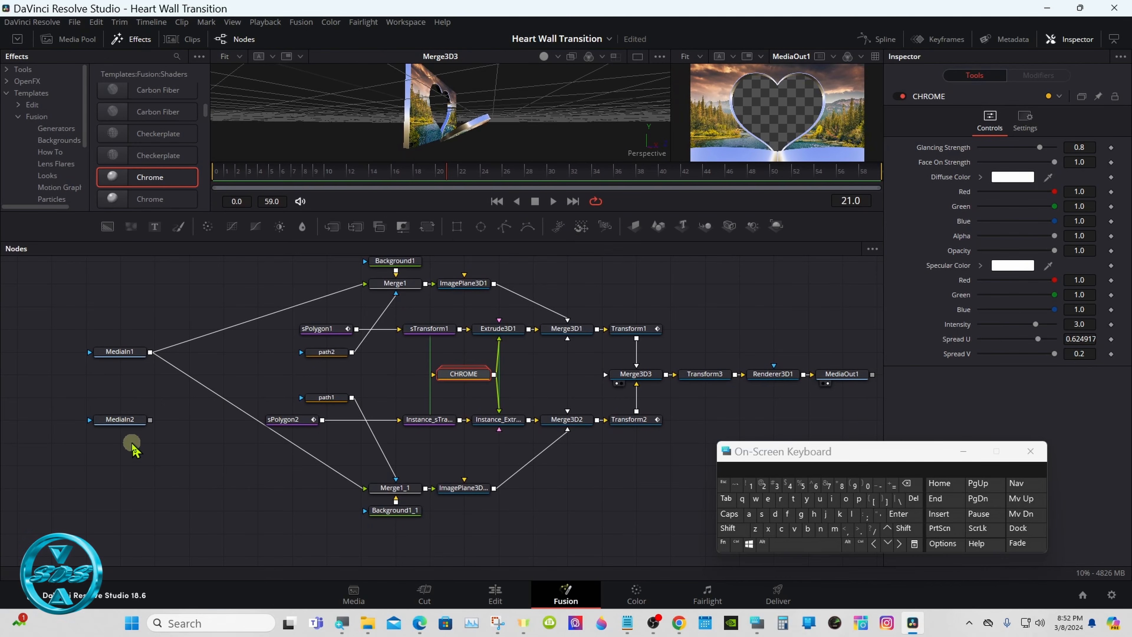
drag(143, 421, 286, 534)
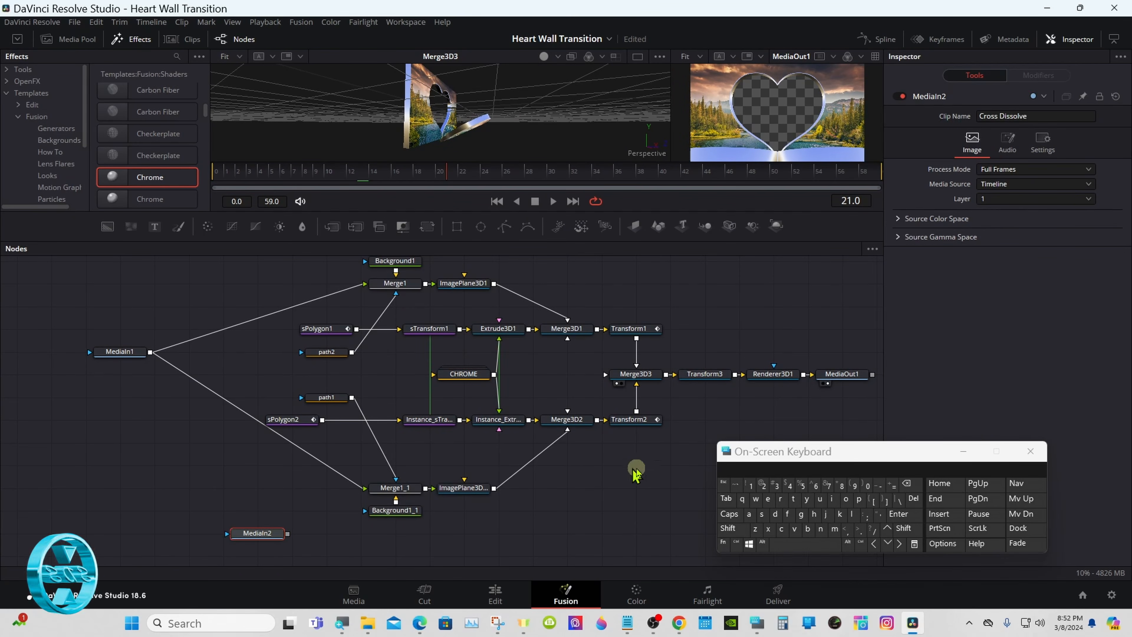
click(963, 451)
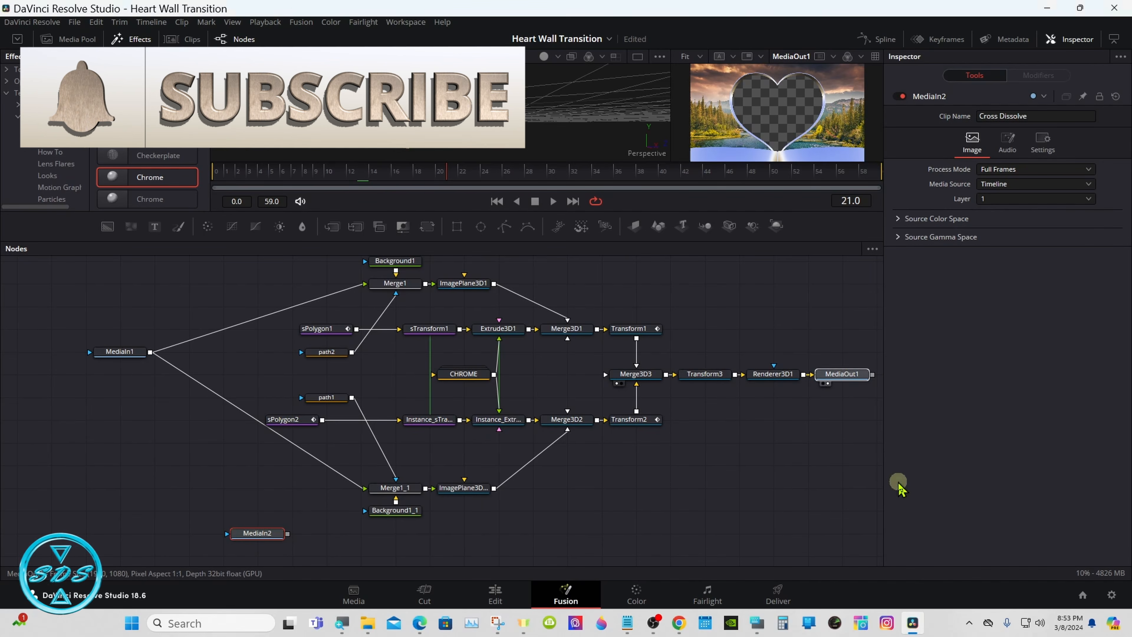
drag(844, 375, 897, 510)
click(1115, 39)
click(842, 501)
drag(763, 376, 706, 420)
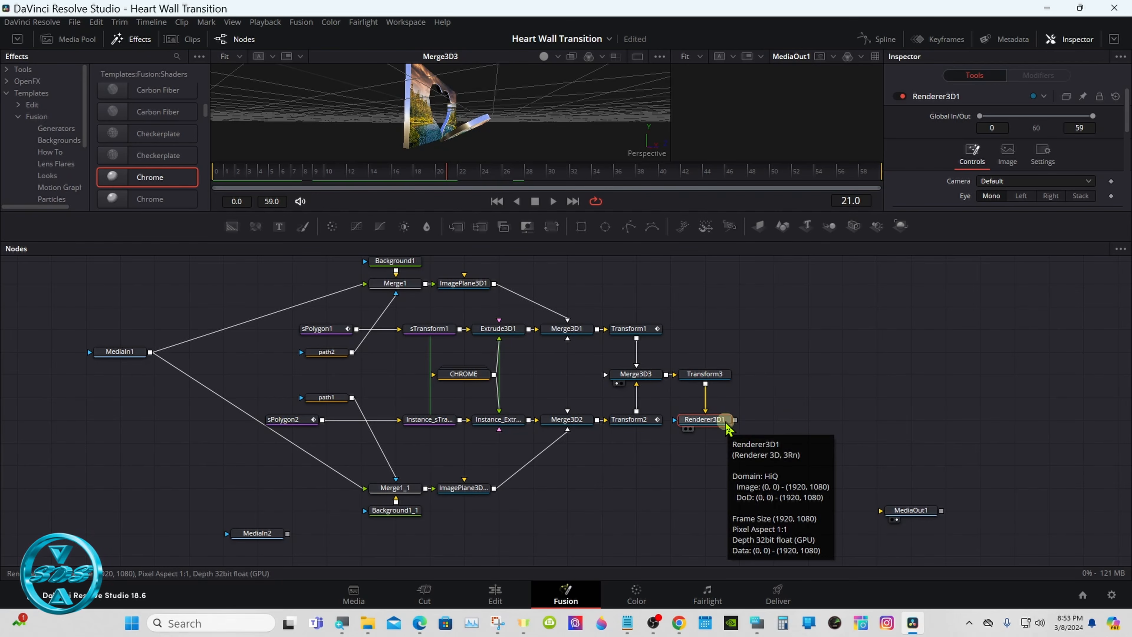
Step: Merge Renderer3D1 over MediaIn2, connect the new merge to MediaOut1, and enlarge the viewers
drag(734, 420, 286, 535)
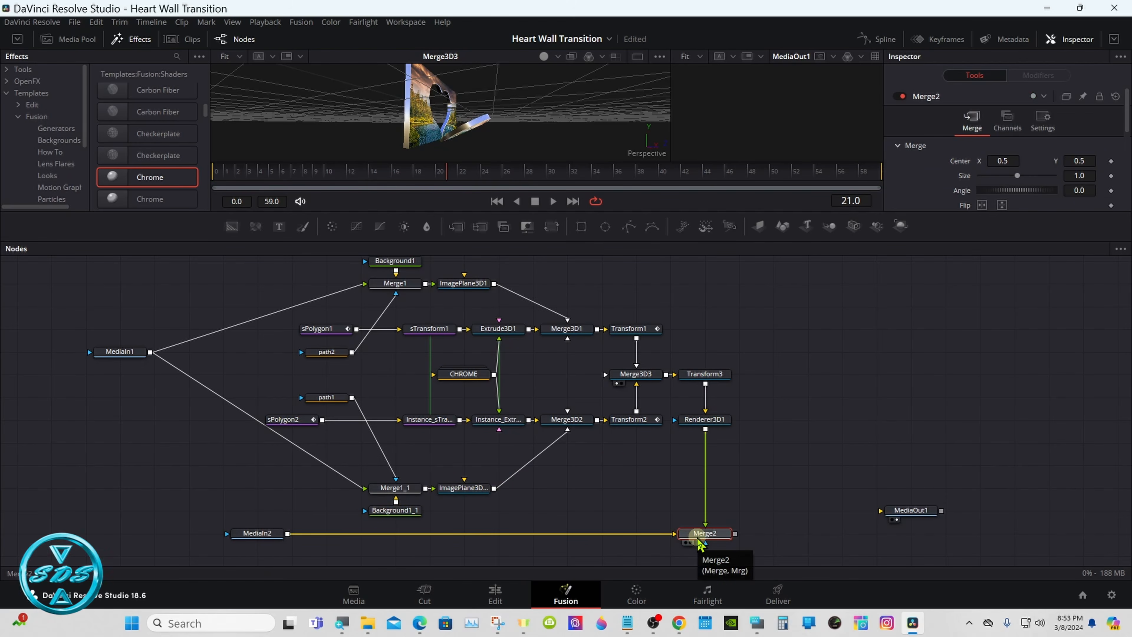
drag(732, 537, 901, 538)
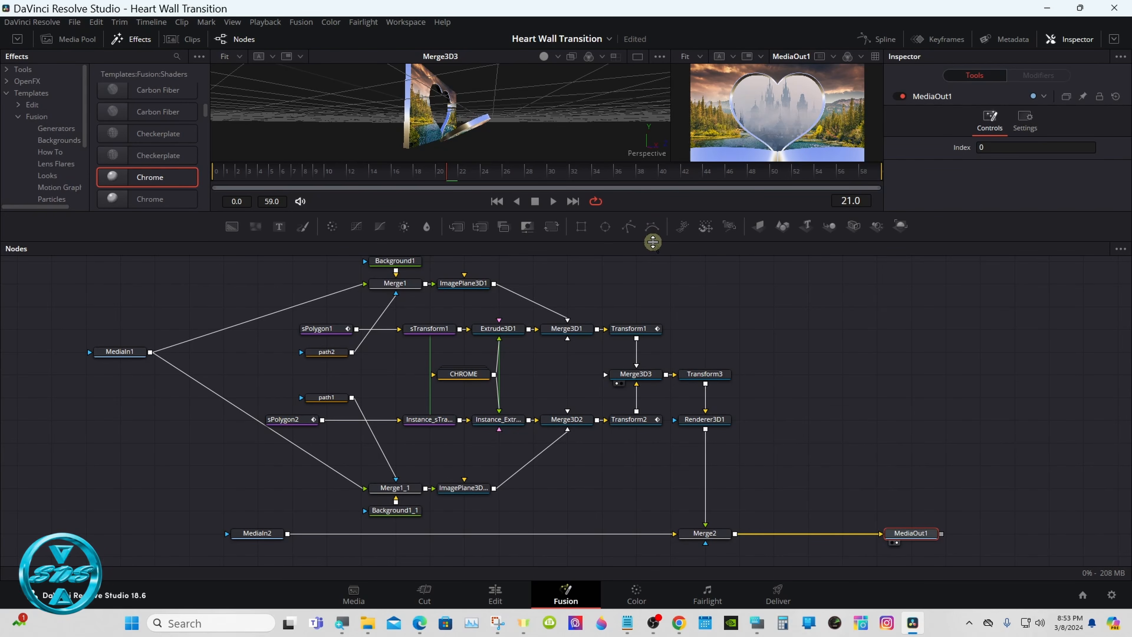
drag(652, 243, 653, 359)
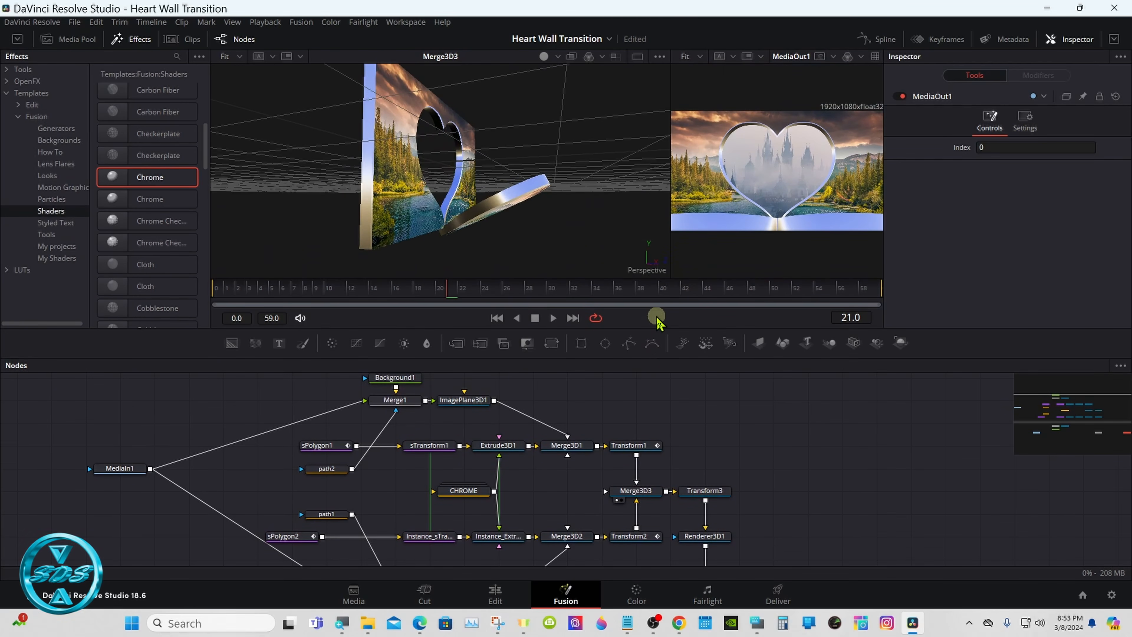
Step: Widen the MediaOut1 viewer, scrub the composition back to frame 0 to review the heart's motion, and enlarge the node area
drag(671, 214, 581, 232)
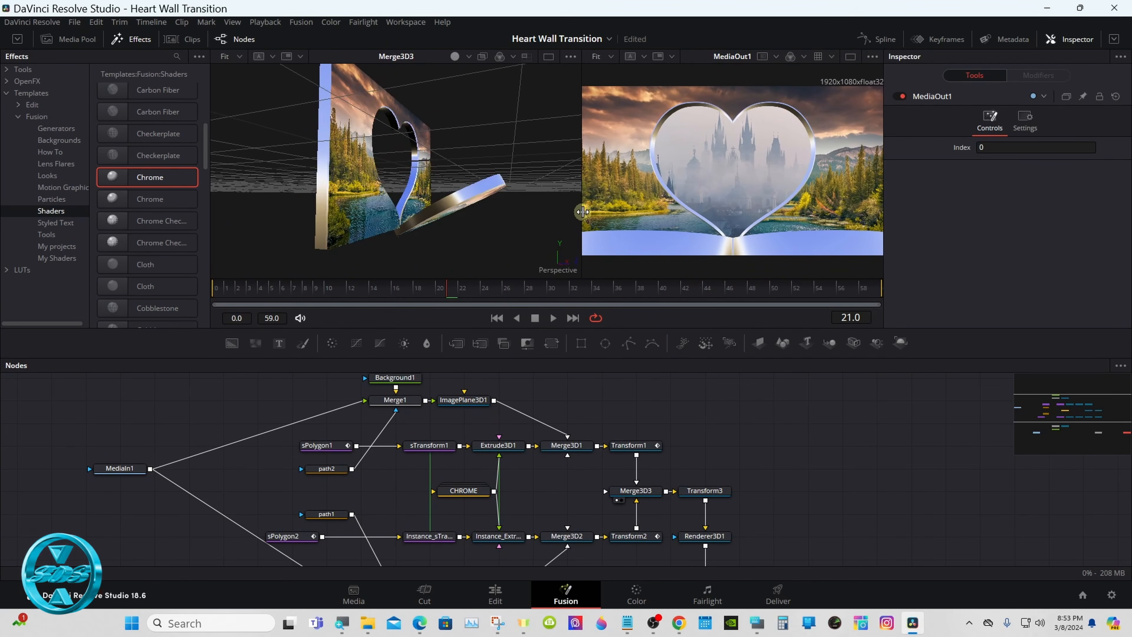
drag(508, 296, 300, 295)
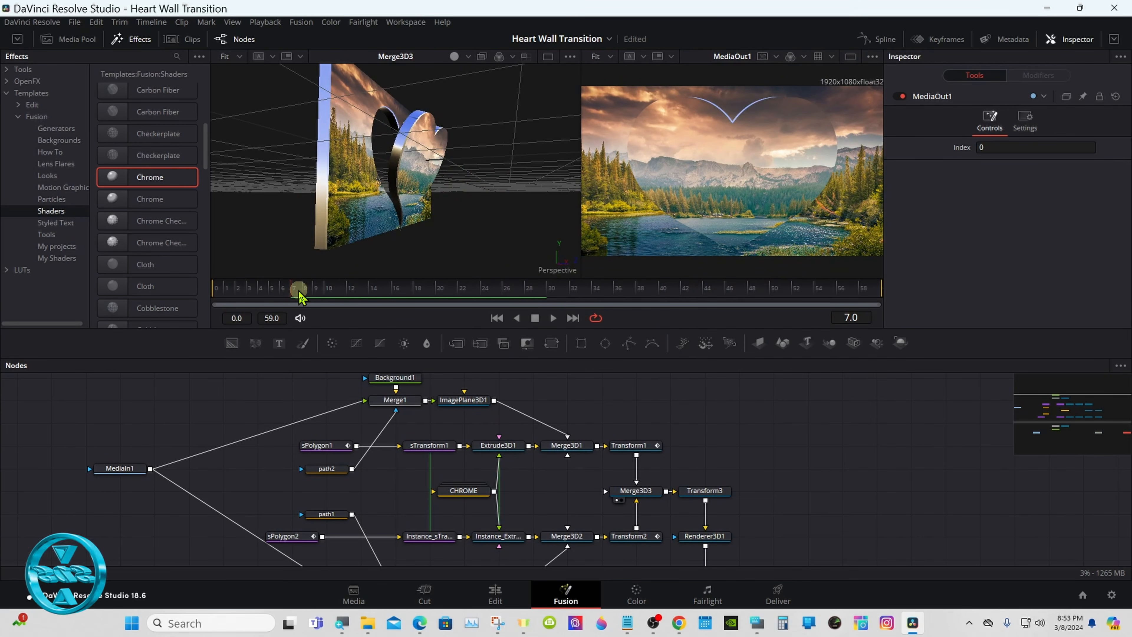
drag(300, 296, 215, 298)
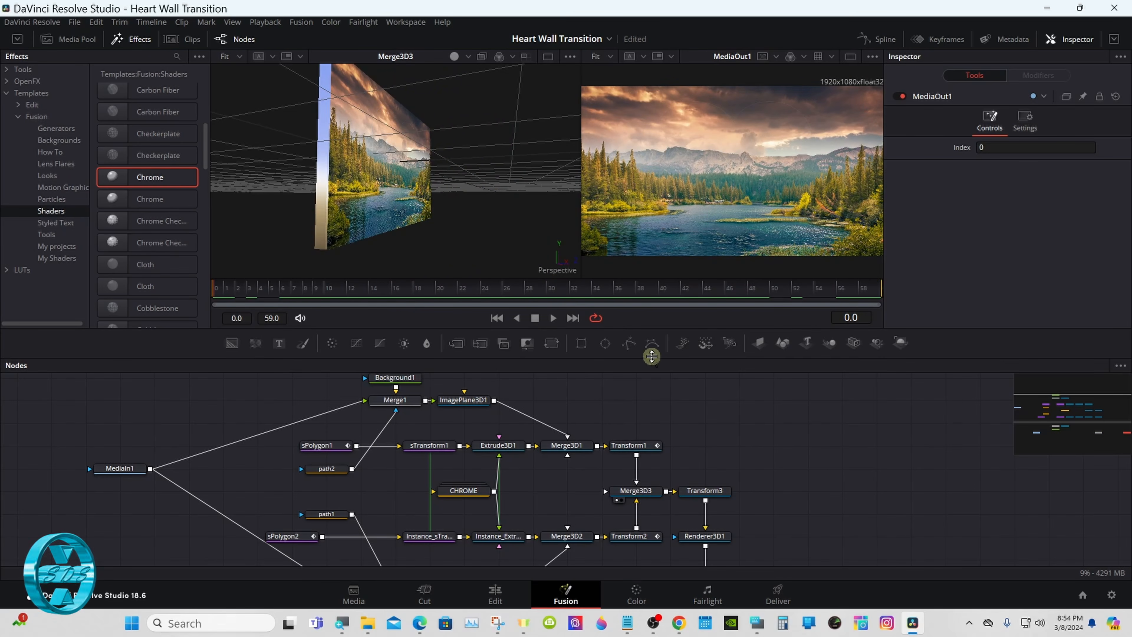
drag(651, 356, 652, 313)
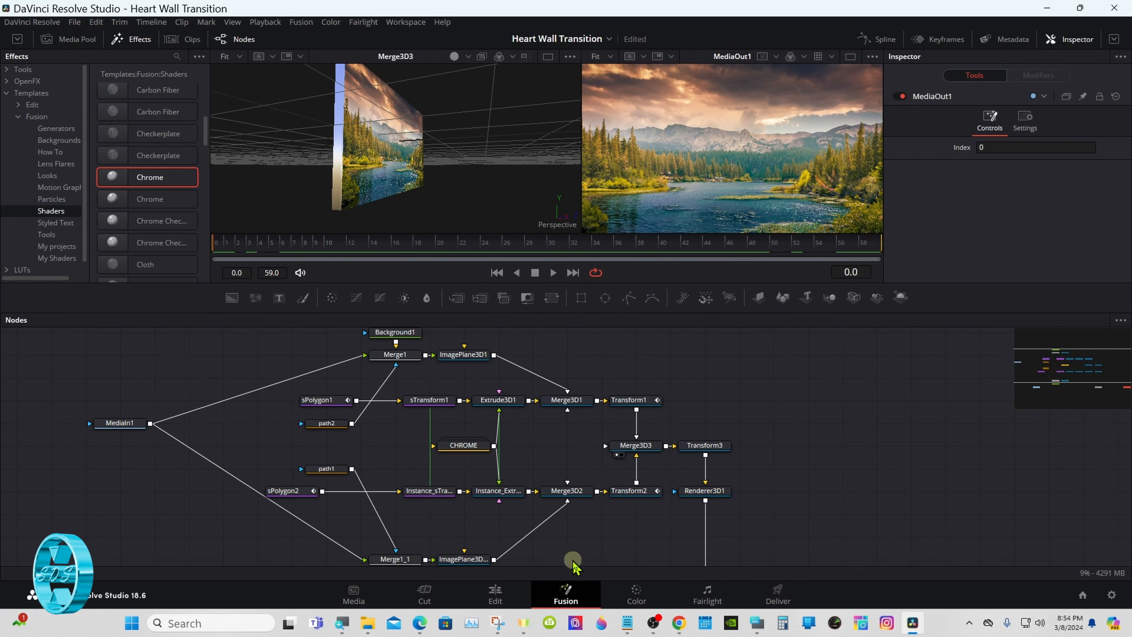
Step: Switch to the Edit page and play the Cross Dissolve between K.png and F.png twice, starting from before the transition
click(493, 592)
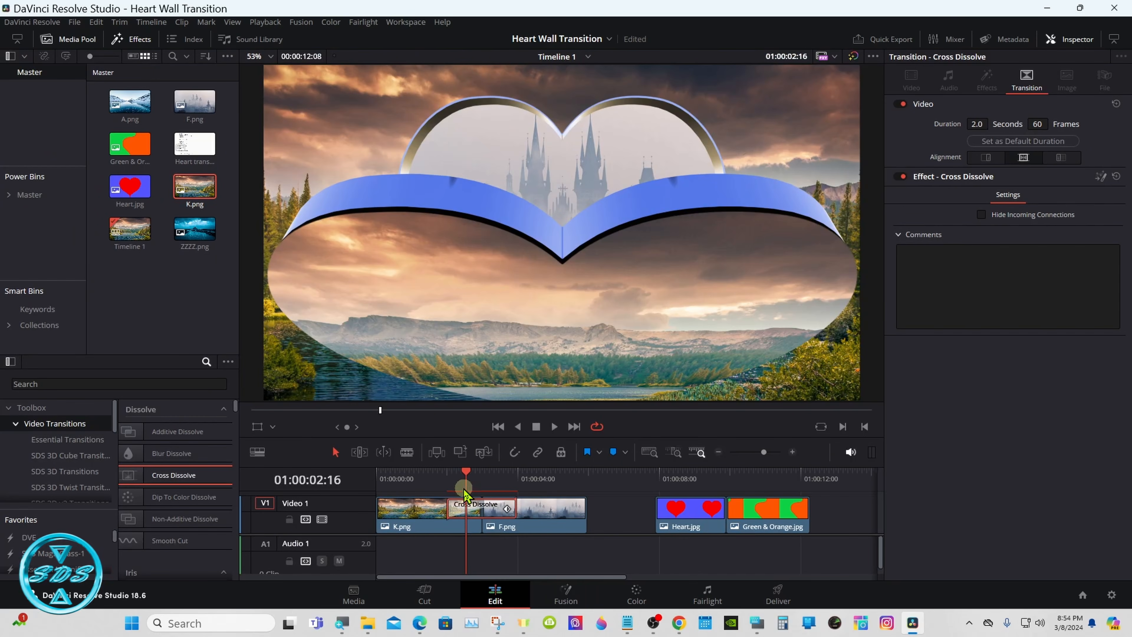
click(427, 475)
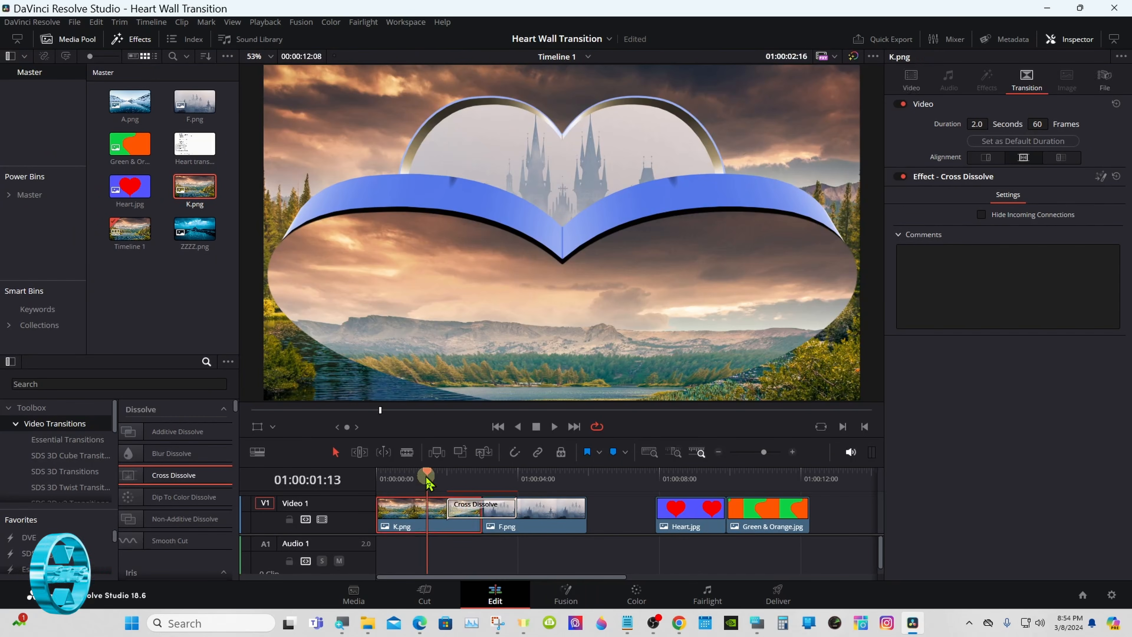
drag(427, 477, 425, 477)
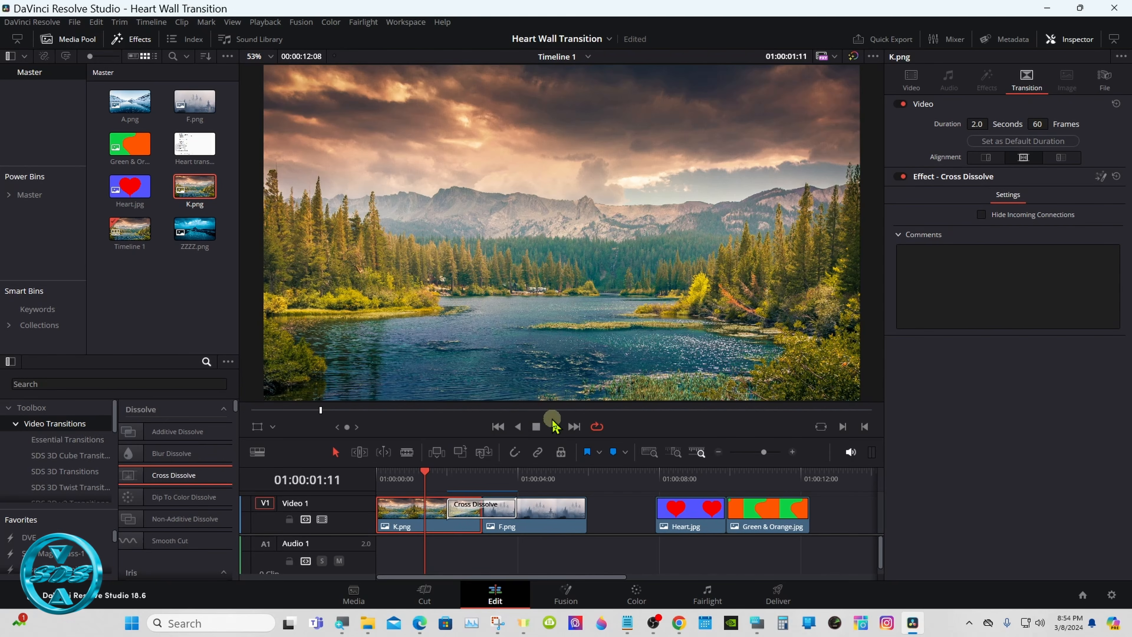
click(554, 427)
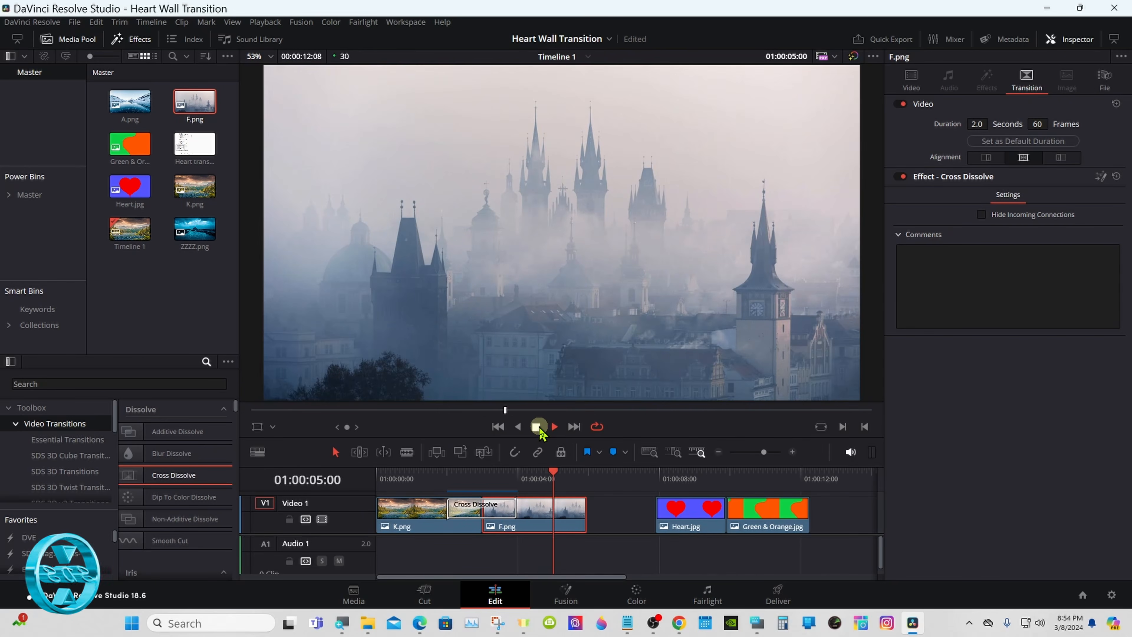
click(536, 426)
click(431, 479)
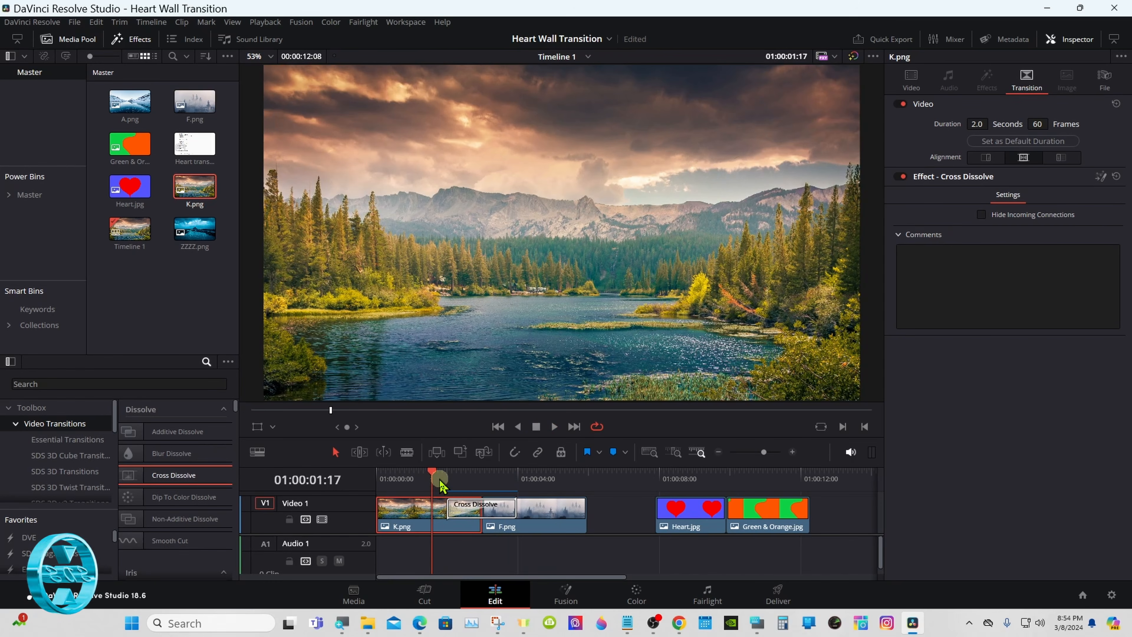
click(553, 427)
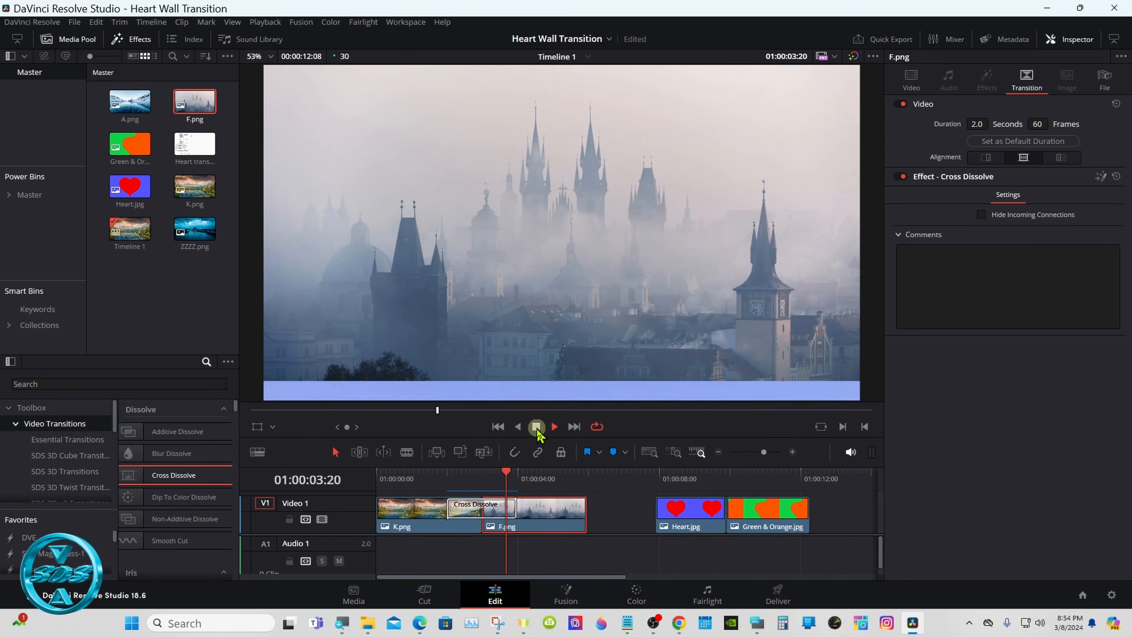
Step: Park the playhead at 01:00:02:07, reopen the transition in Fusion, and enlarge the node area to fit the whole graph
click(457, 479)
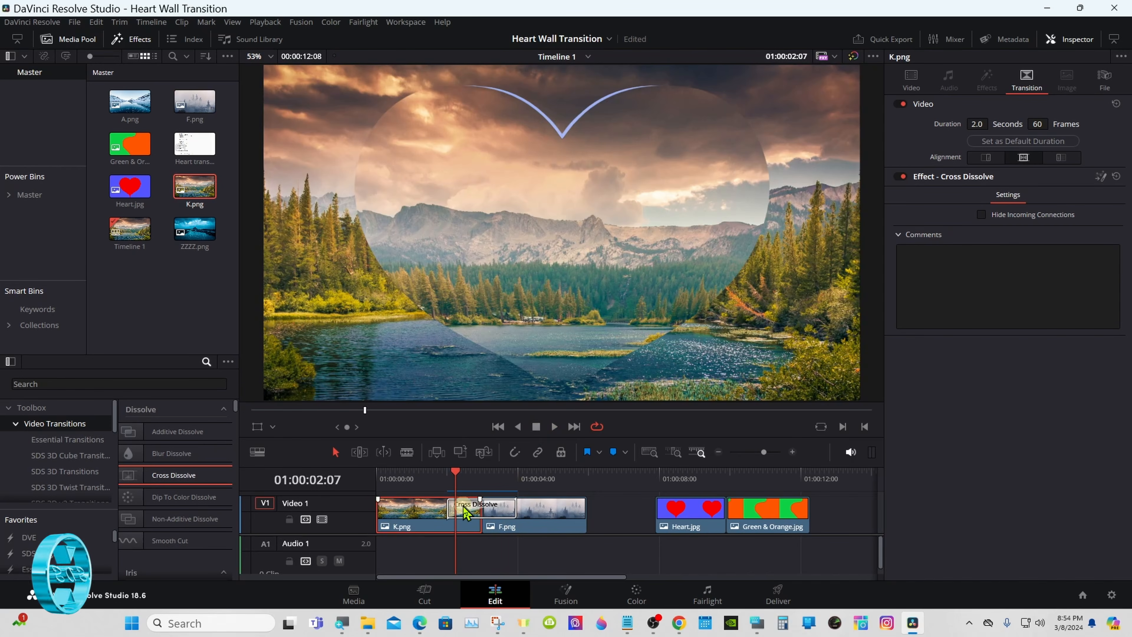
click(466, 513)
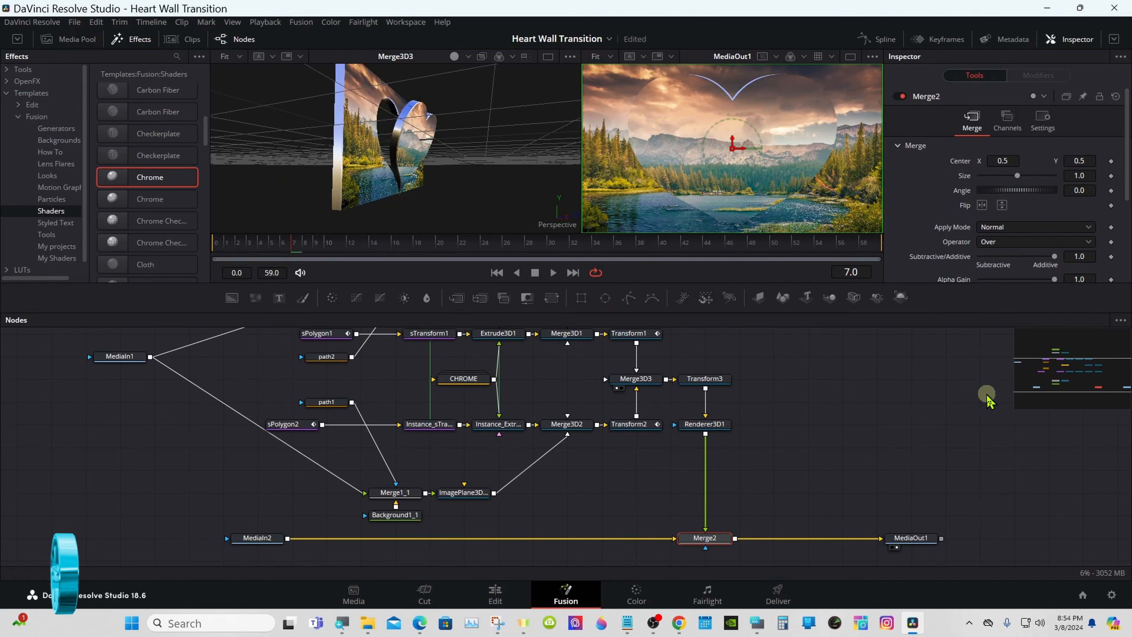
scroll(1024, 393, down, 3)
mouse_move(1056, 370)
mouse_down()
mouse_move(1074, 381)
mouse_move(1076, 372)
mouse_up()
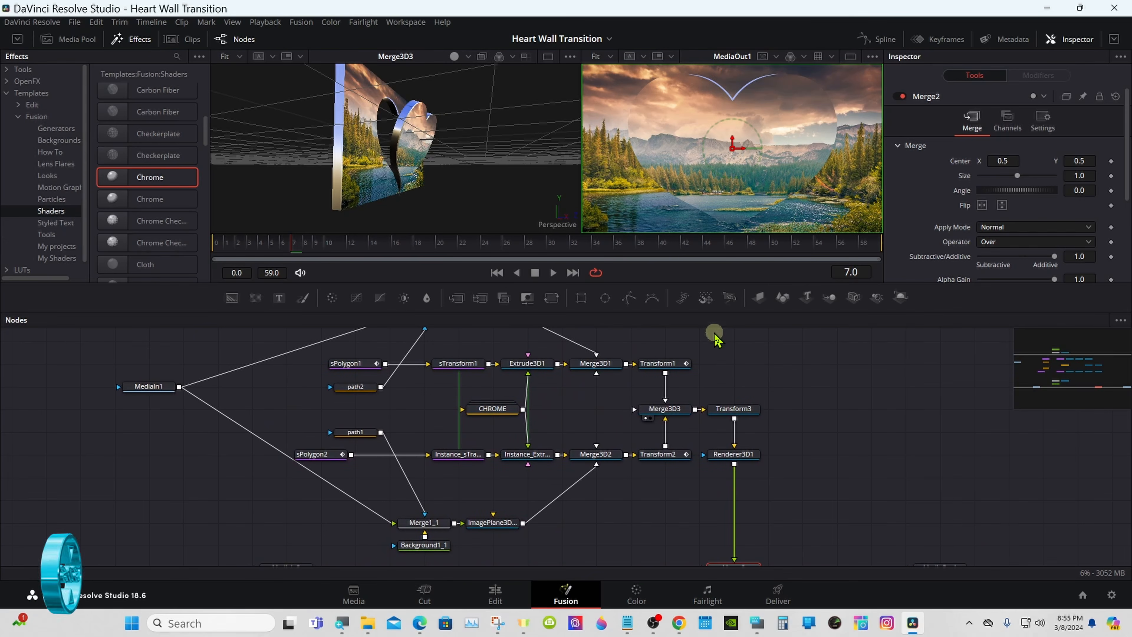
drag(714, 313, 714, 209)
drag(1050, 274, 1072, 267)
Step: Bring up the on-screen keyboard and insert a pipe router on the connection between MediaIn1 and Merge1_1
click(757, 623)
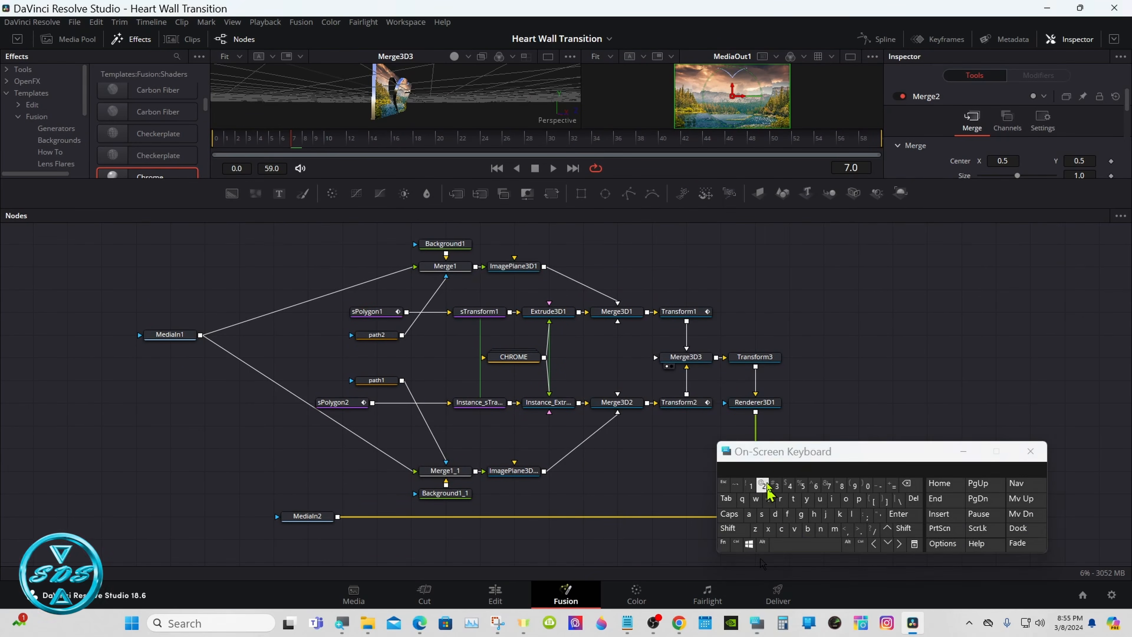
drag(773, 459, 822, 406)
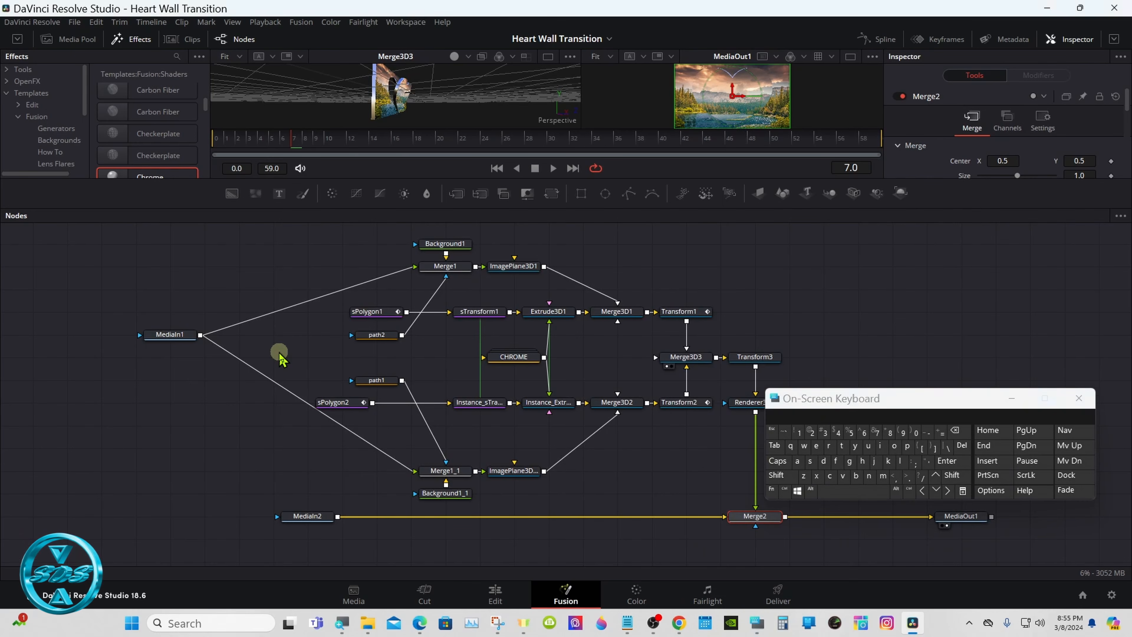
click(650, 465)
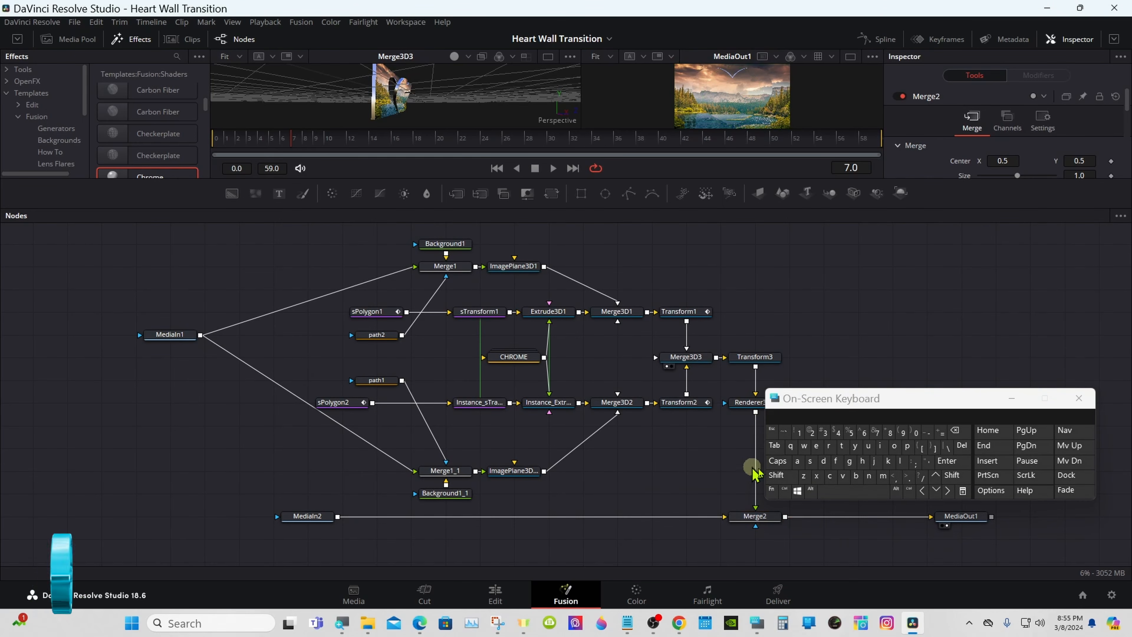
click(810, 490)
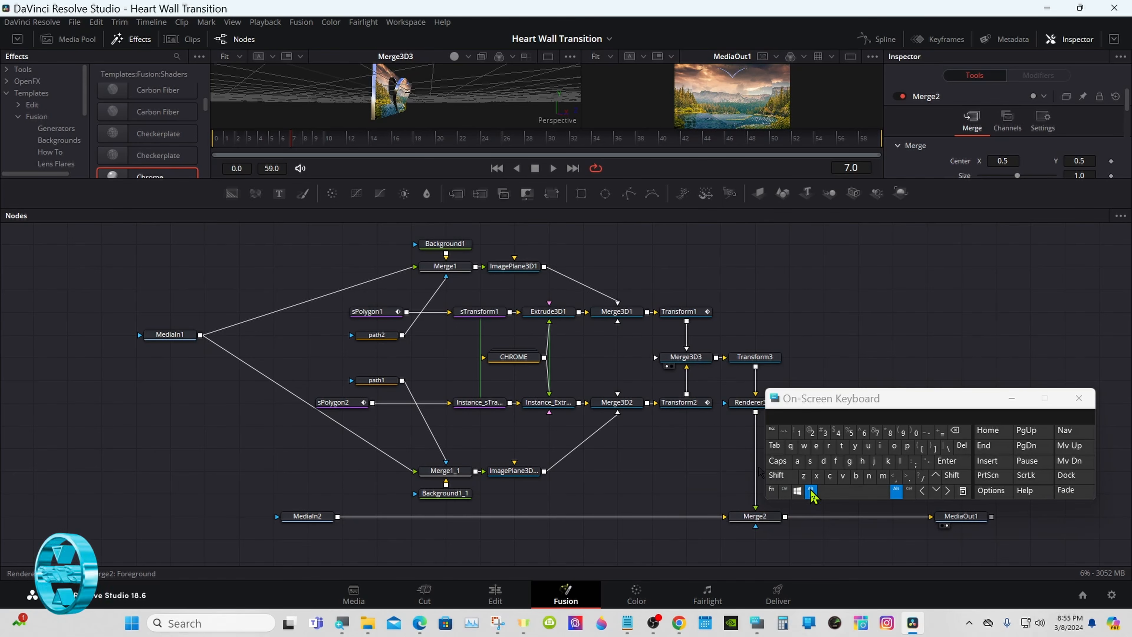
alt+click(253, 369)
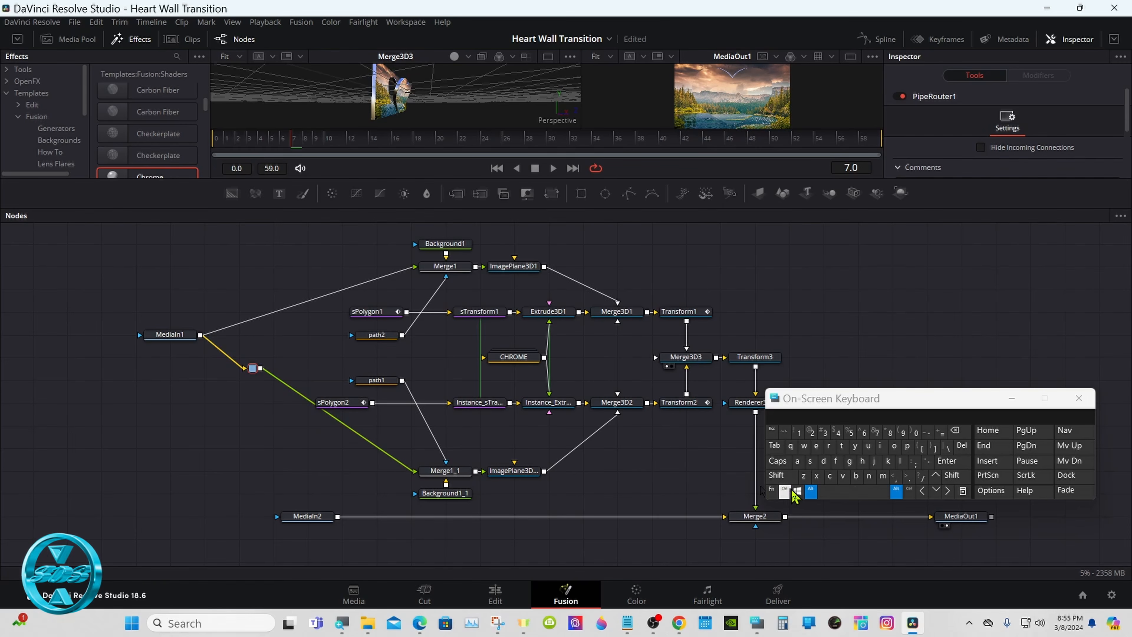
click(810, 490)
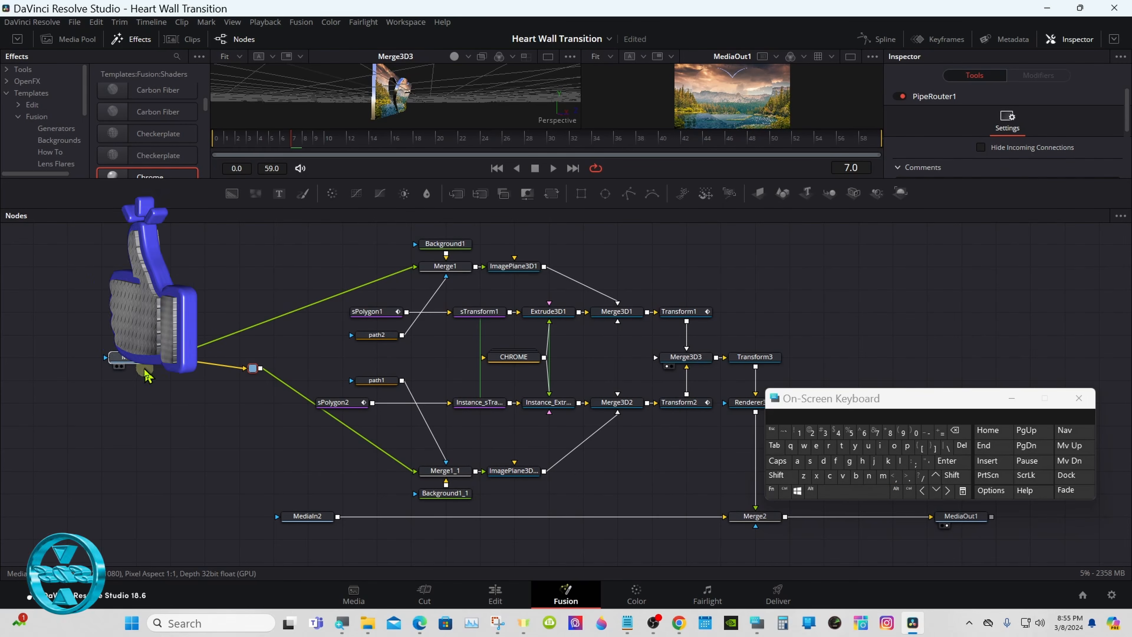
Step: Align MediaIn1 with the pipe router, connect the router's output to Merge1's background, and move MediaIn2 directly below MediaIn1
drag(143, 379, 143, 357)
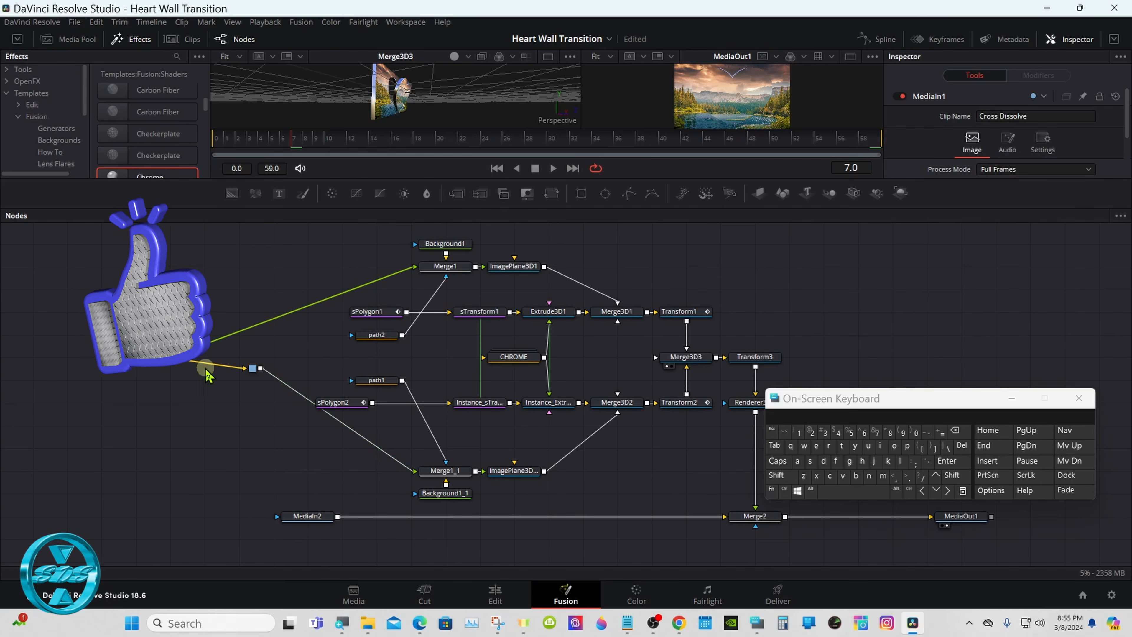
drag(252, 369, 240, 357)
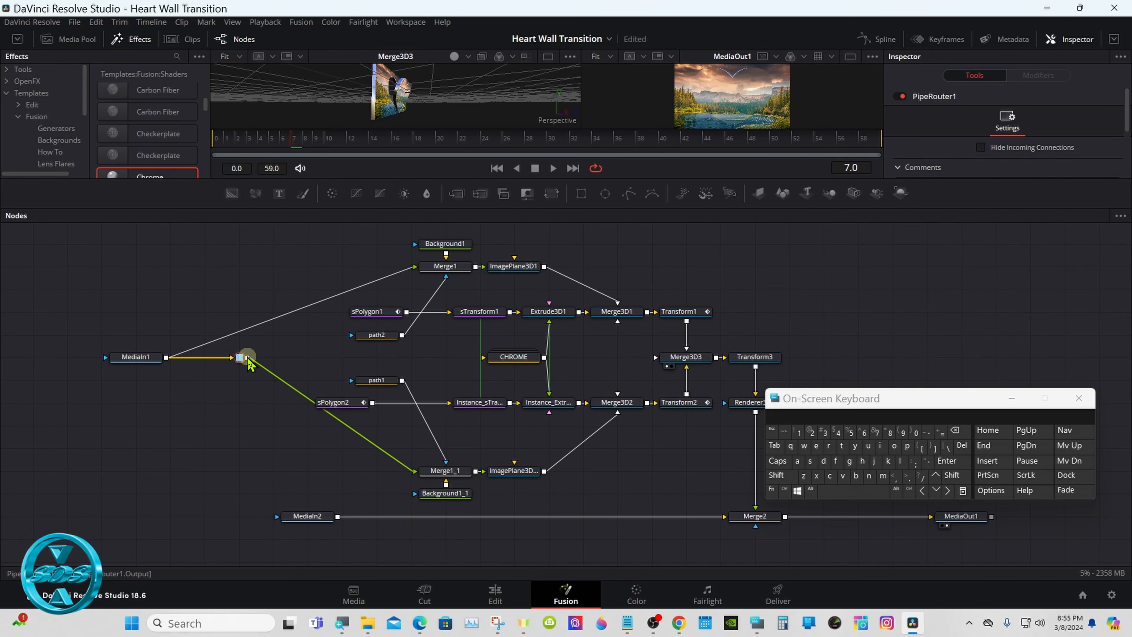
drag(247, 359, 414, 266)
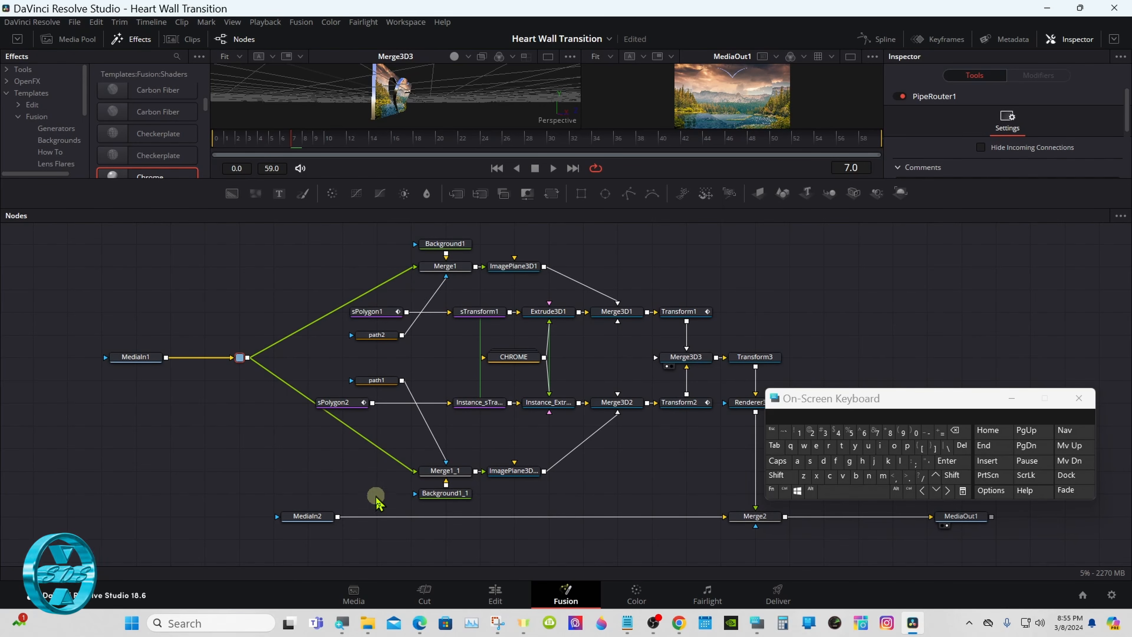
drag(302, 517, 130, 519)
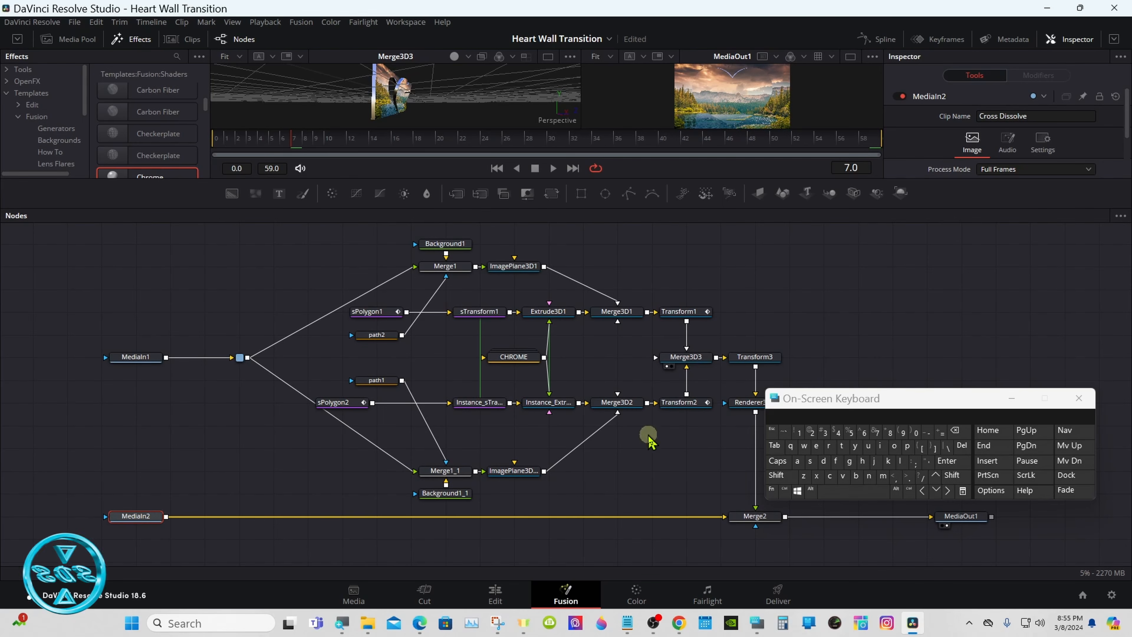
Step: Create a macro from all nodes between the inputs and output, leaving out MediaIn1, MediaIn2 and MediaOut1
click(722, 451)
drag(824, 399, 966, 296)
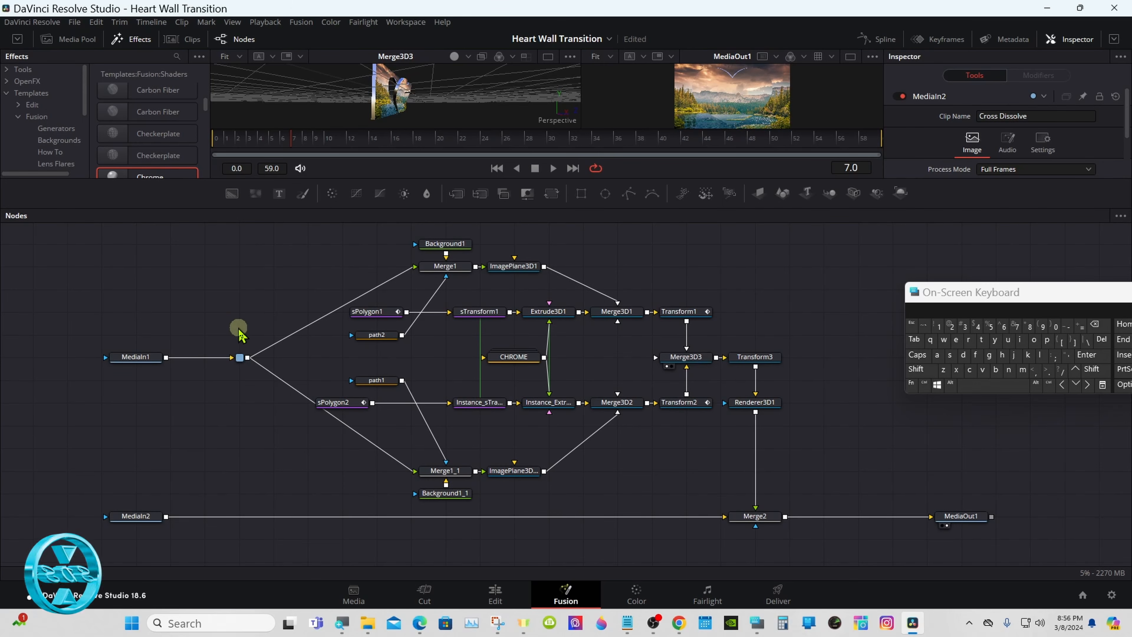
drag(205, 227, 809, 555)
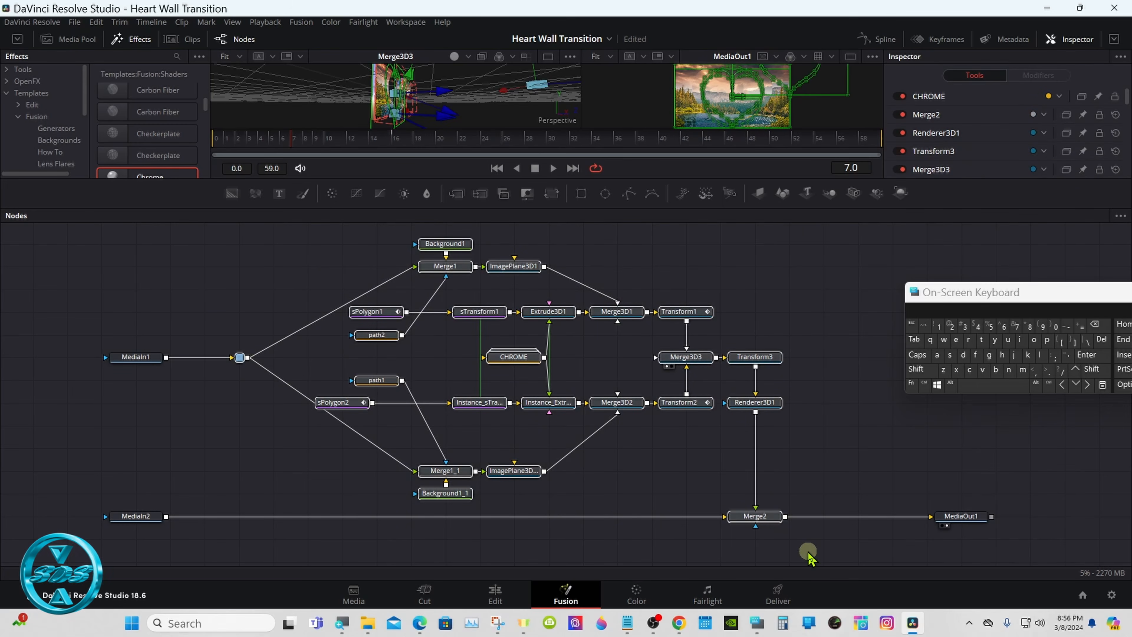
right_click(519, 363)
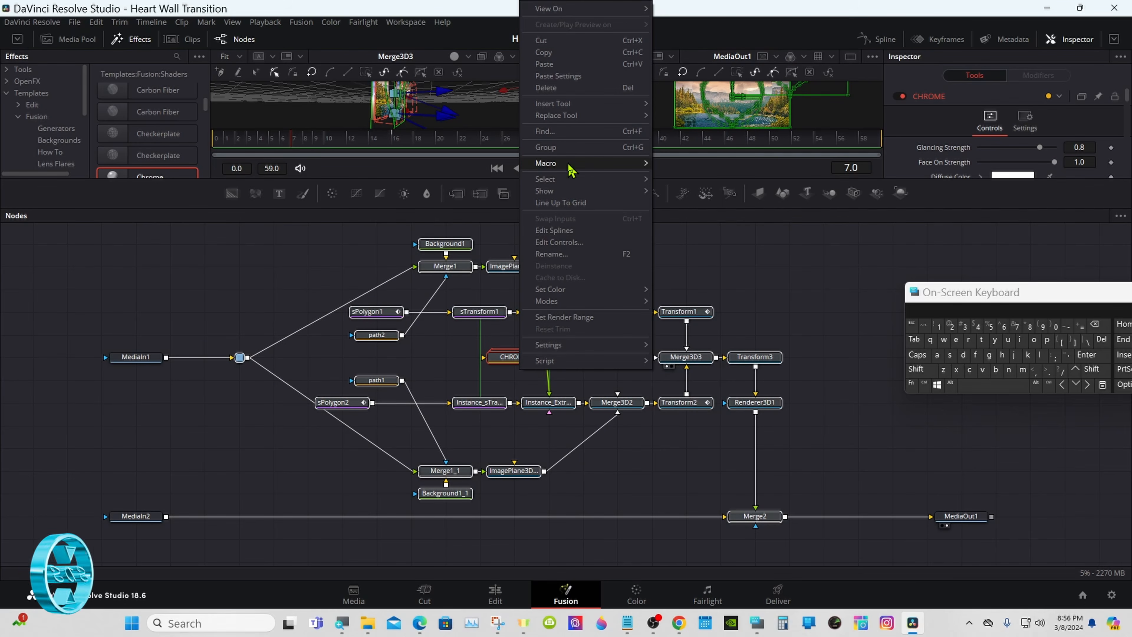
mouse_move(570, 169)
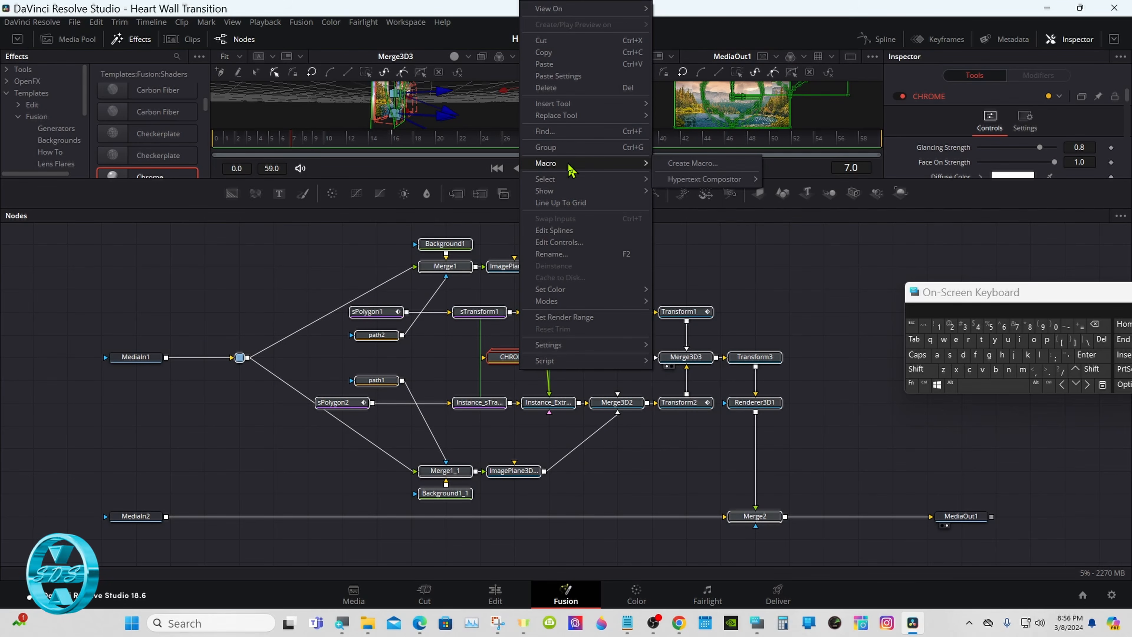
click(693, 164)
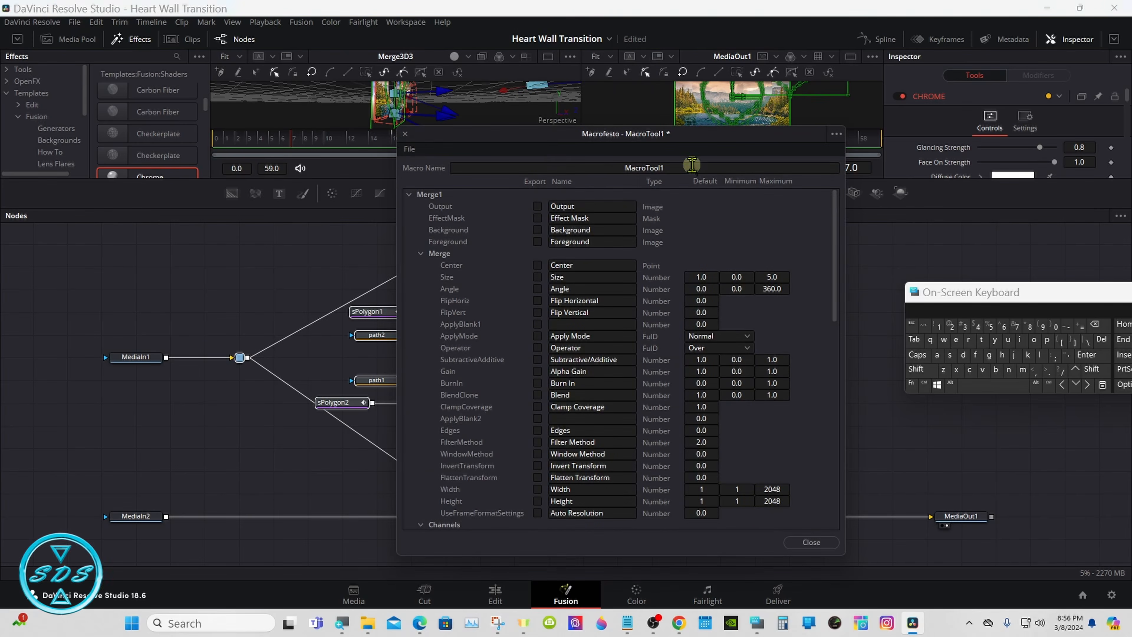
drag(526, 136, 559, 147)
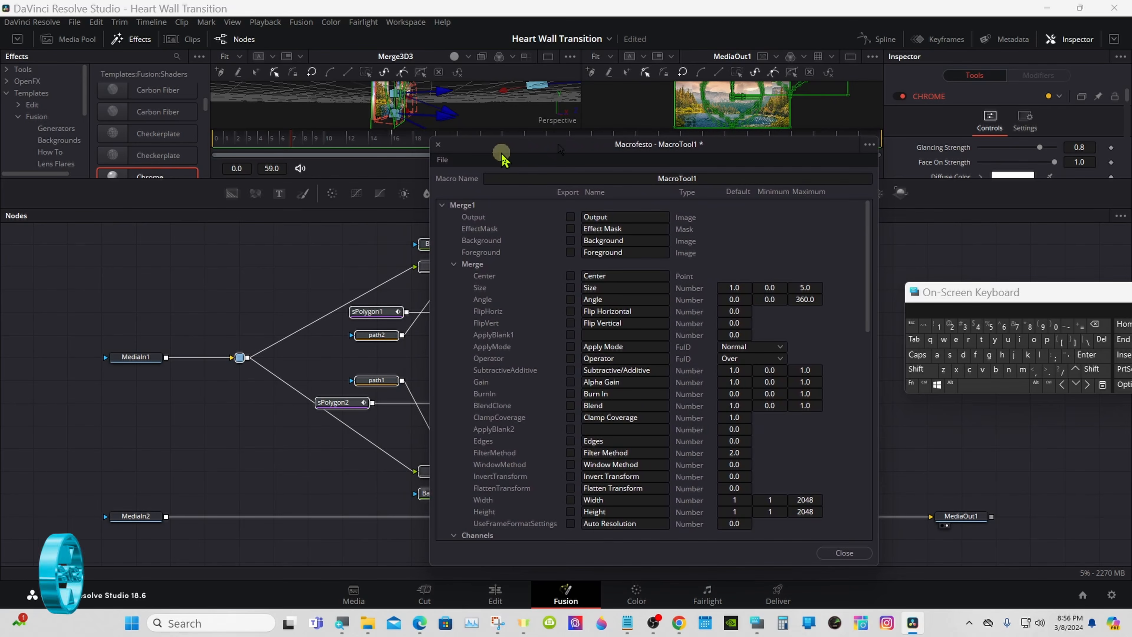
Step: Start saving the macro as a group and browse to the Fusion > Templates > Edit > Transitions folder
click(442, 160)
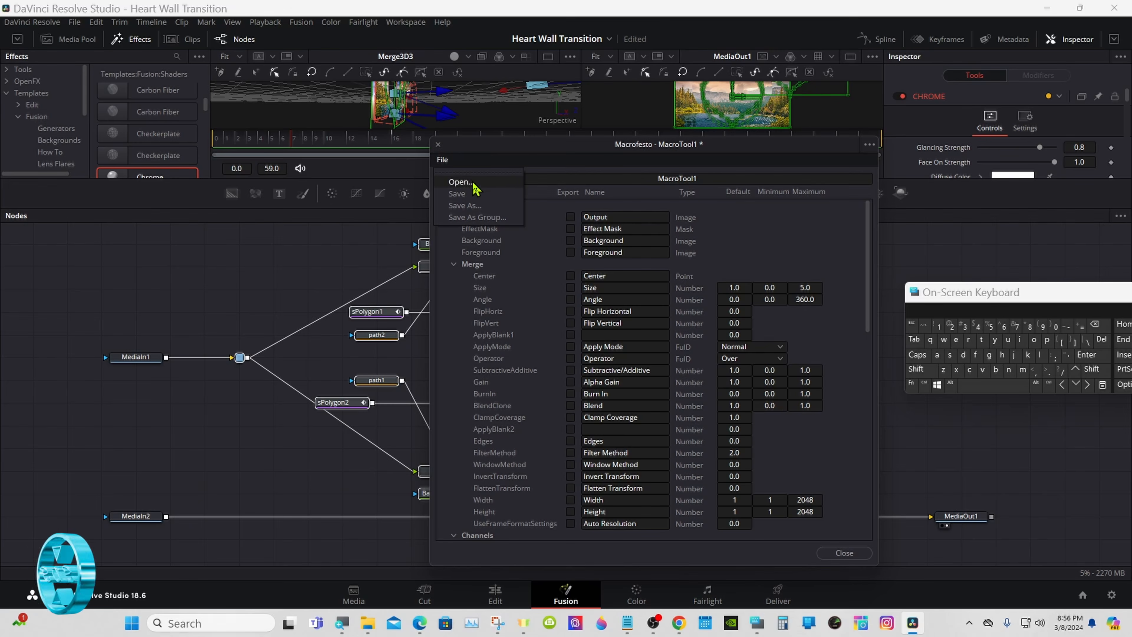
click(481, 221)
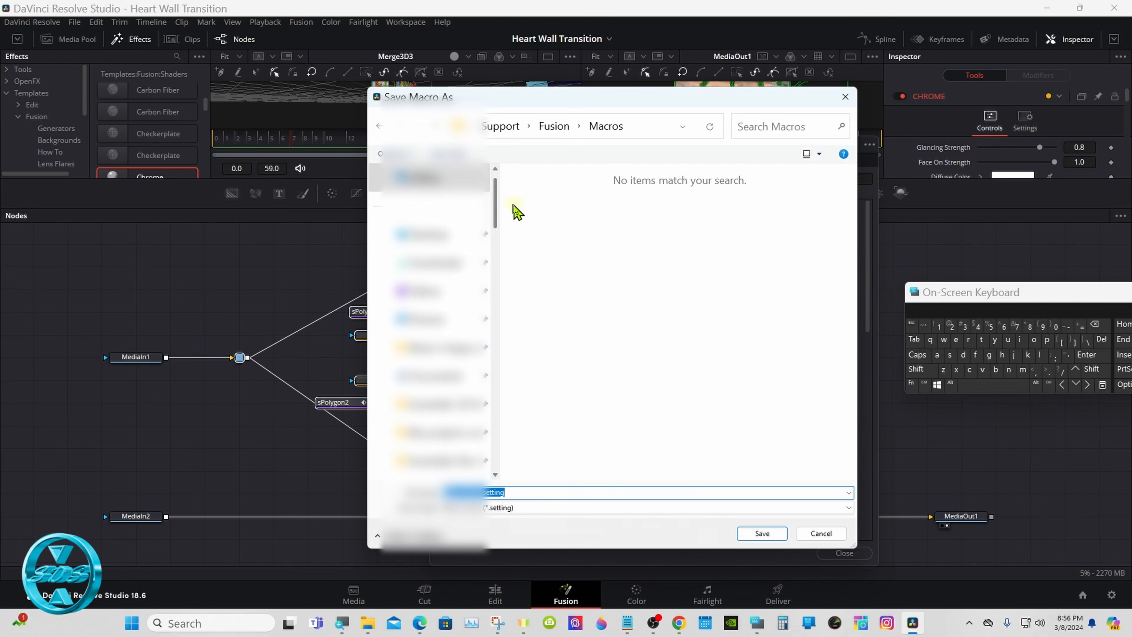
click(564, 128)
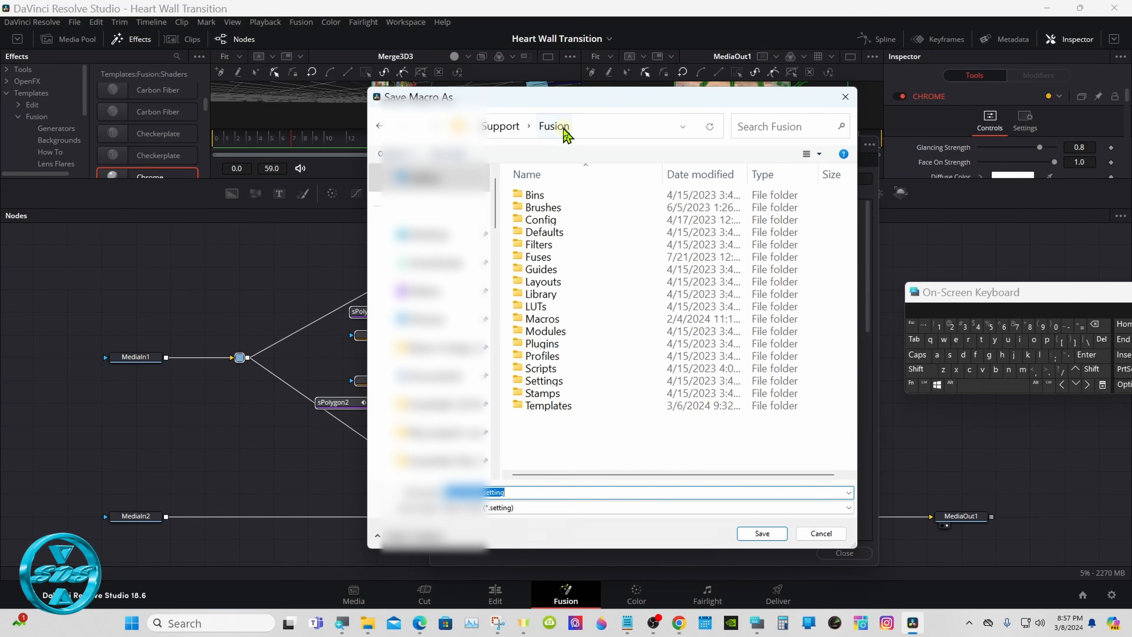
click(607, 406)
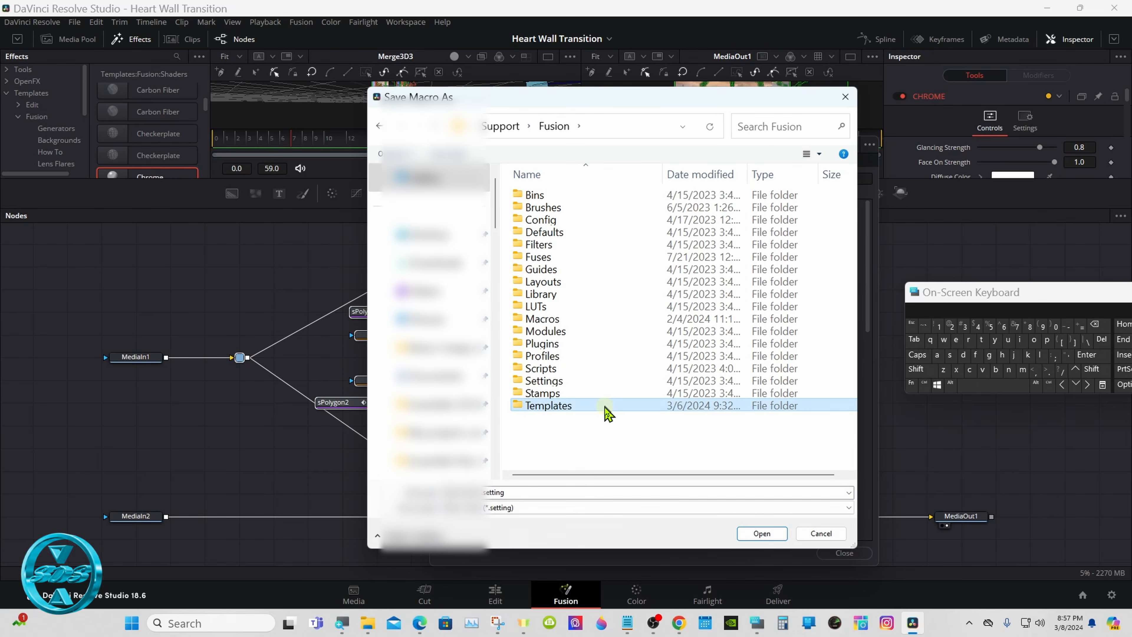
double_click(605, 406)
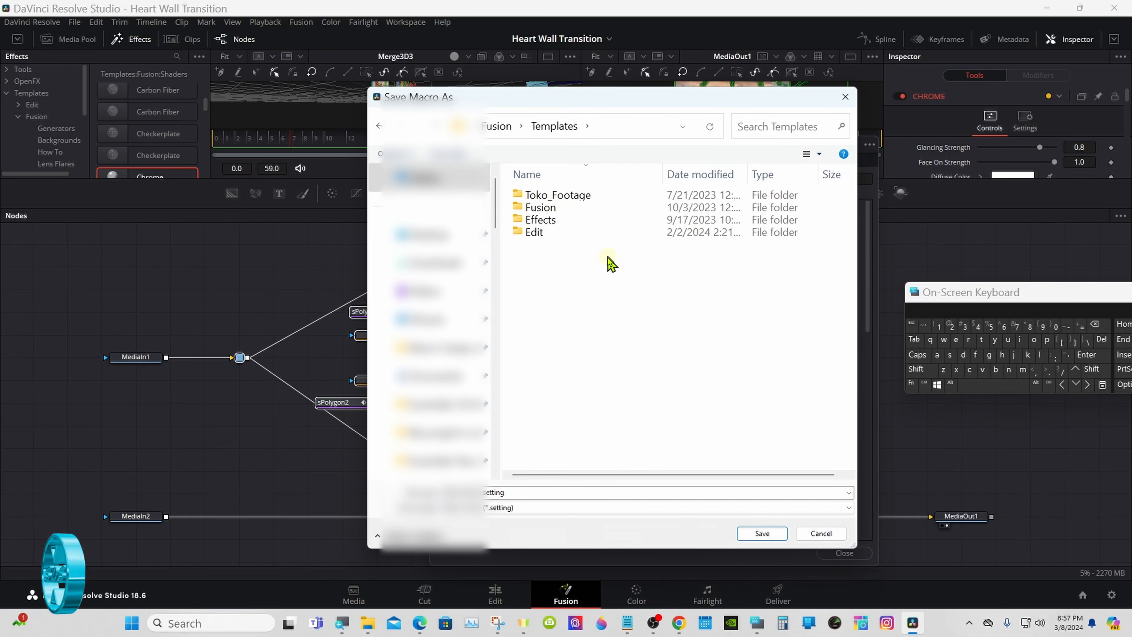
double_click(610, 233)
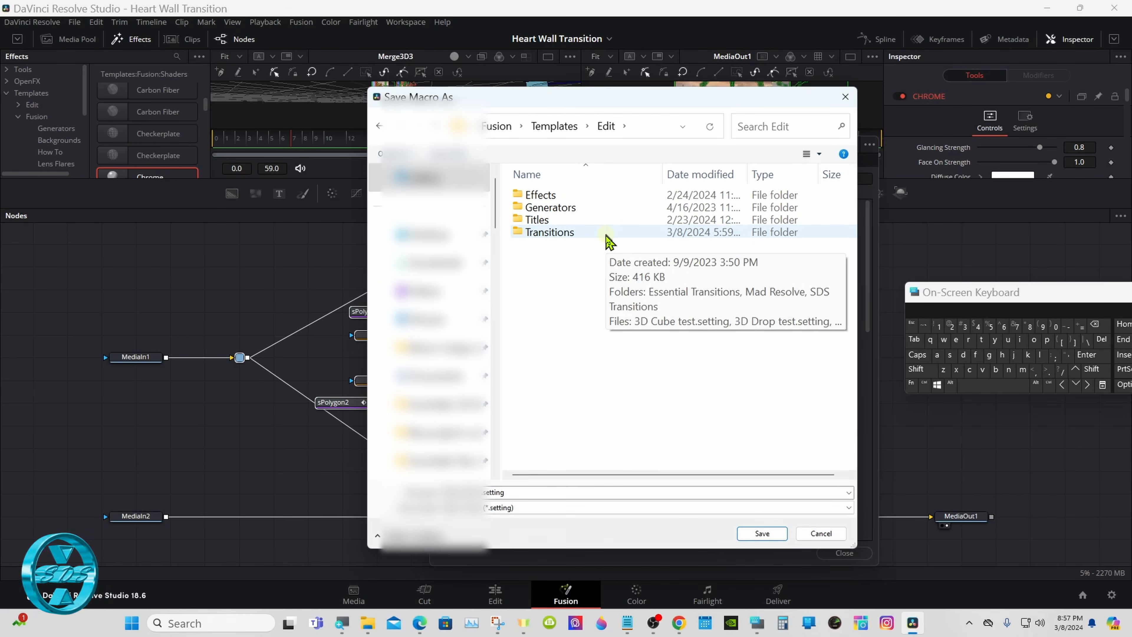
double_click(607, 234)
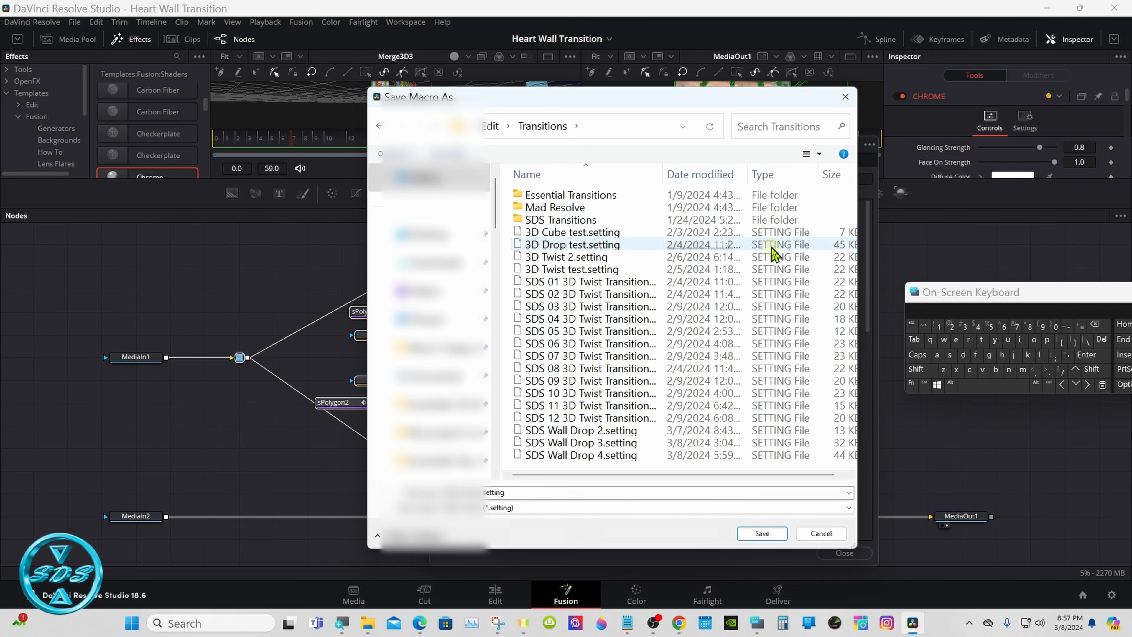
Step: Save the macro group as SDS Wall Drop.setting, reusing the SDS Wall Drop 2 file name without its number, and close the macro editor
drag(592, 106, 592, 72)
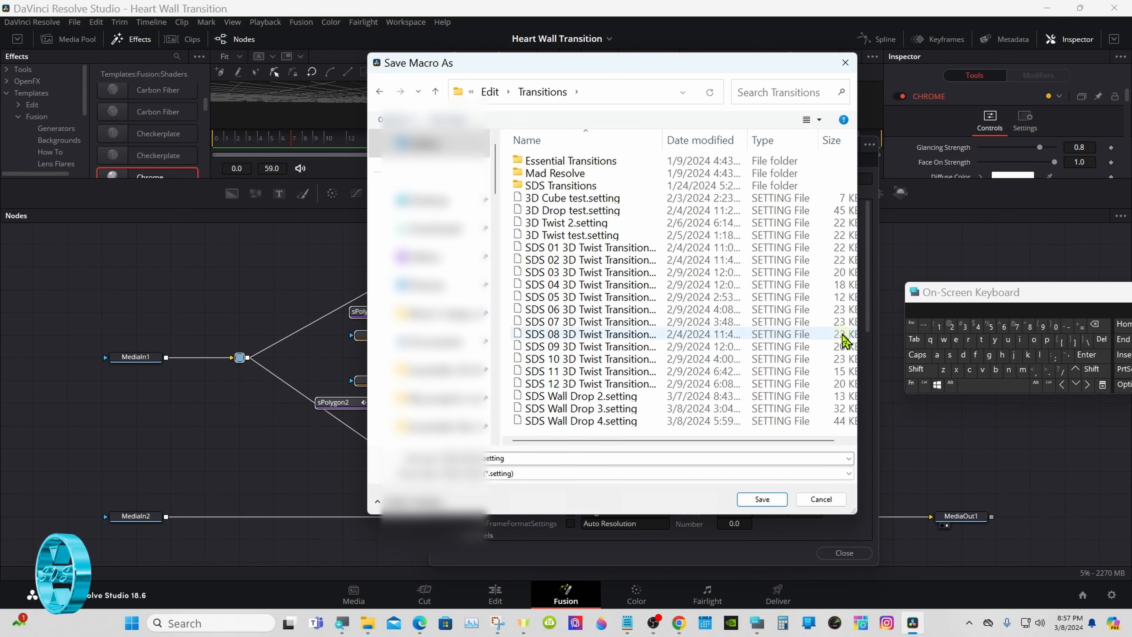
drag(971, 301, 790, 370)
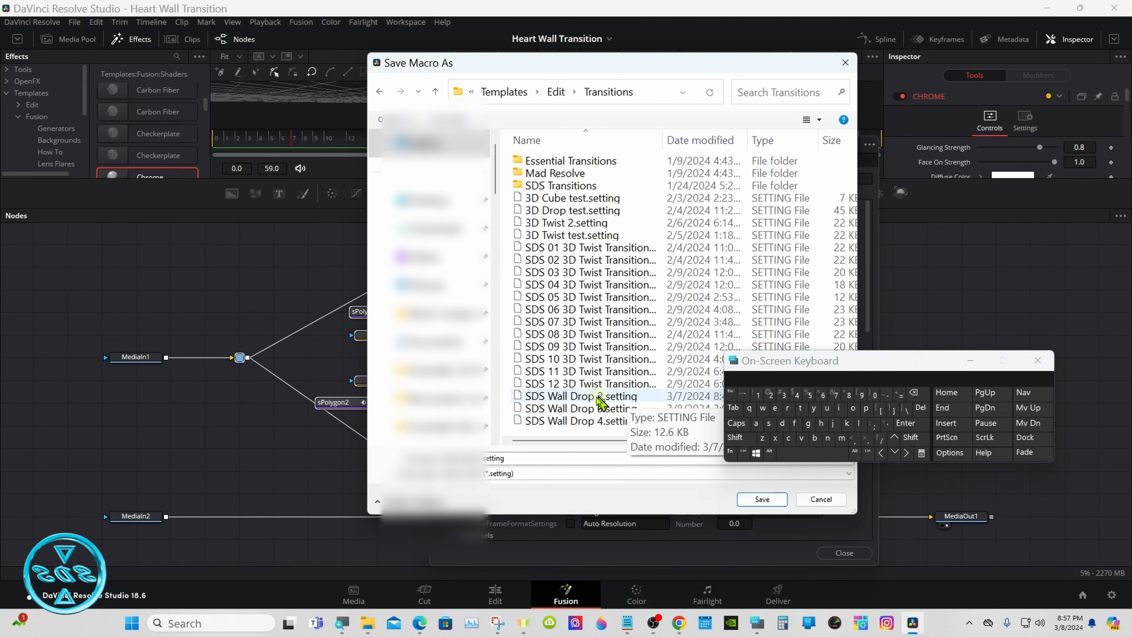
click(585, 401)
click(495, 458)
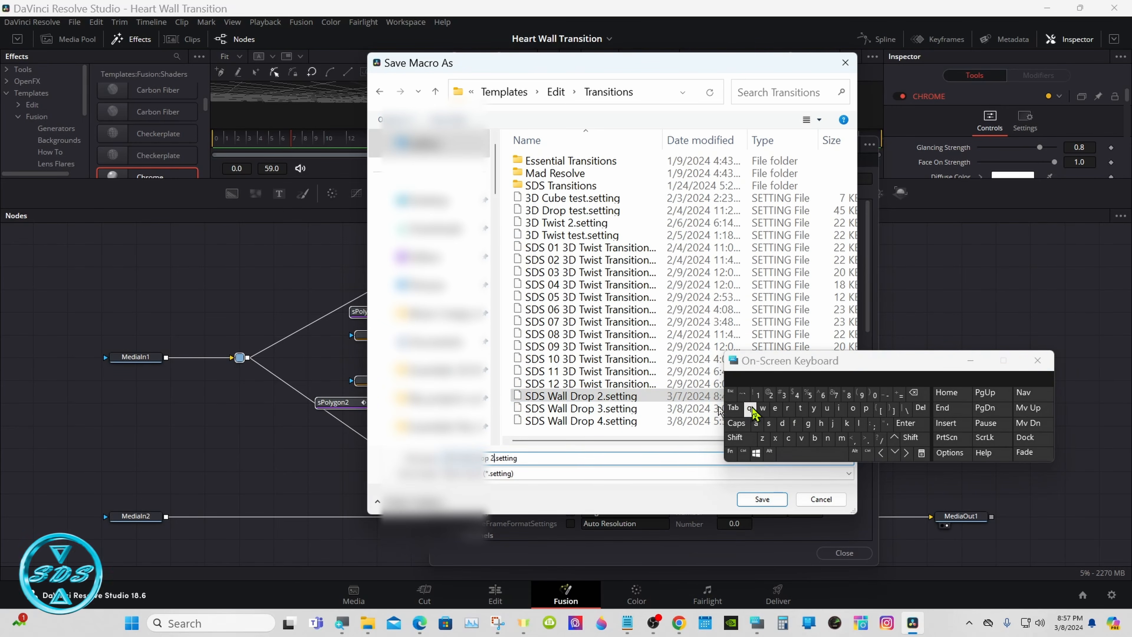
click(917, 399)
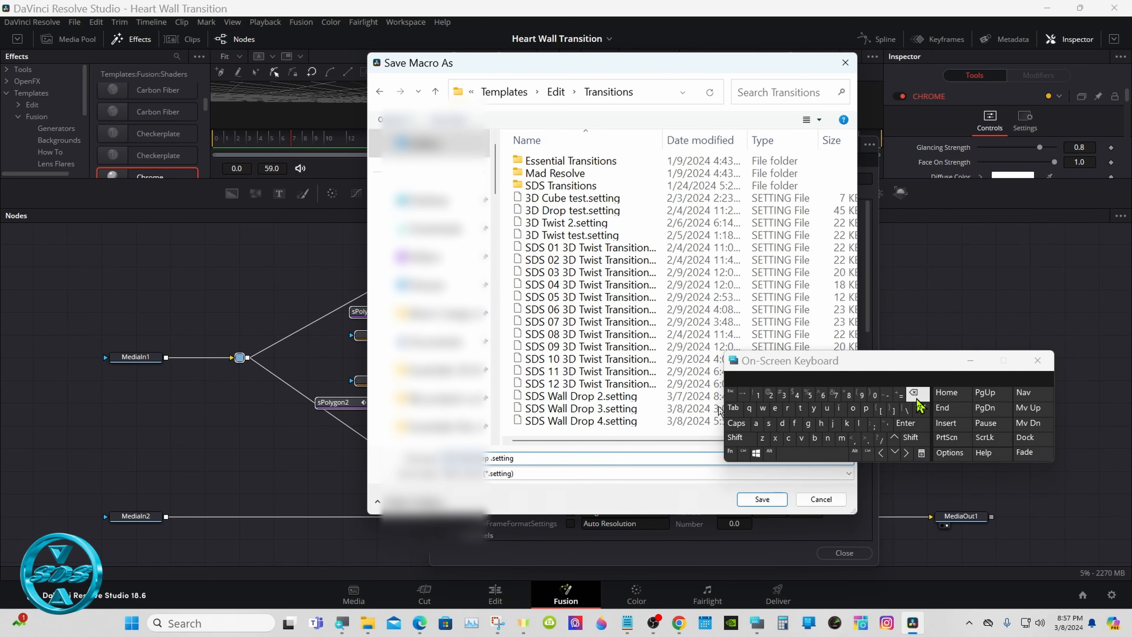
click(917, 399)
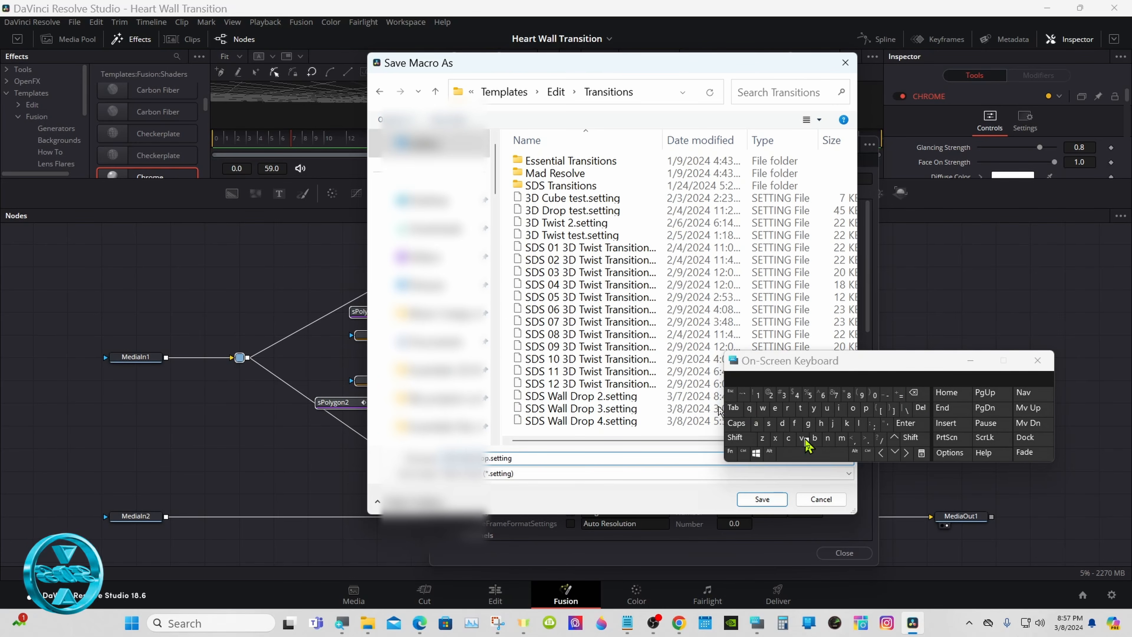
click(753, 500)
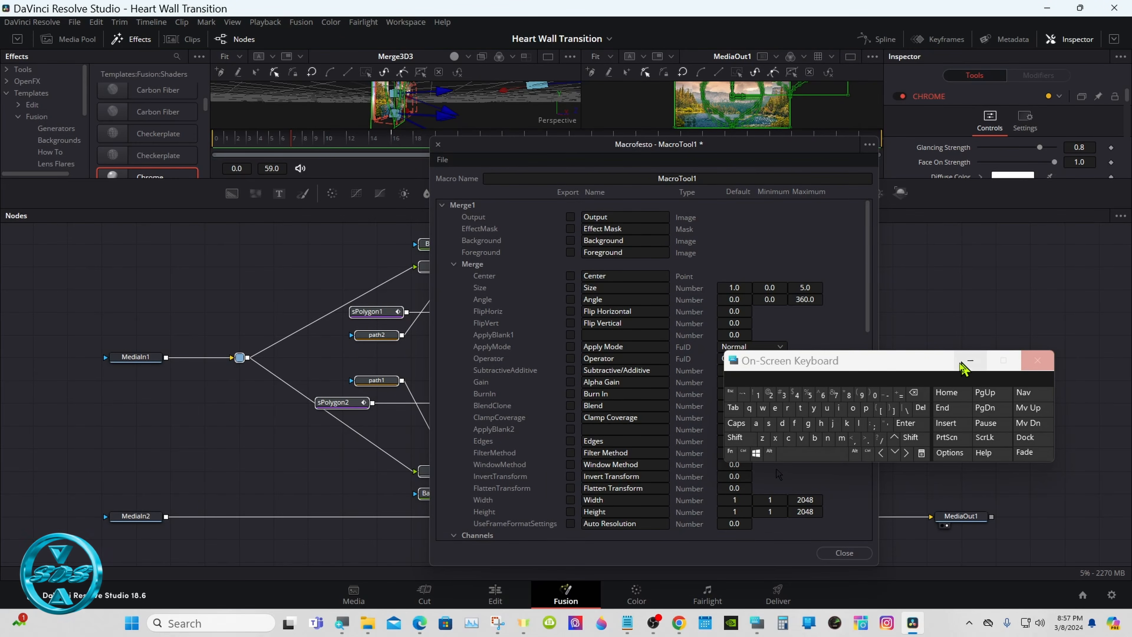
click(970, 360)
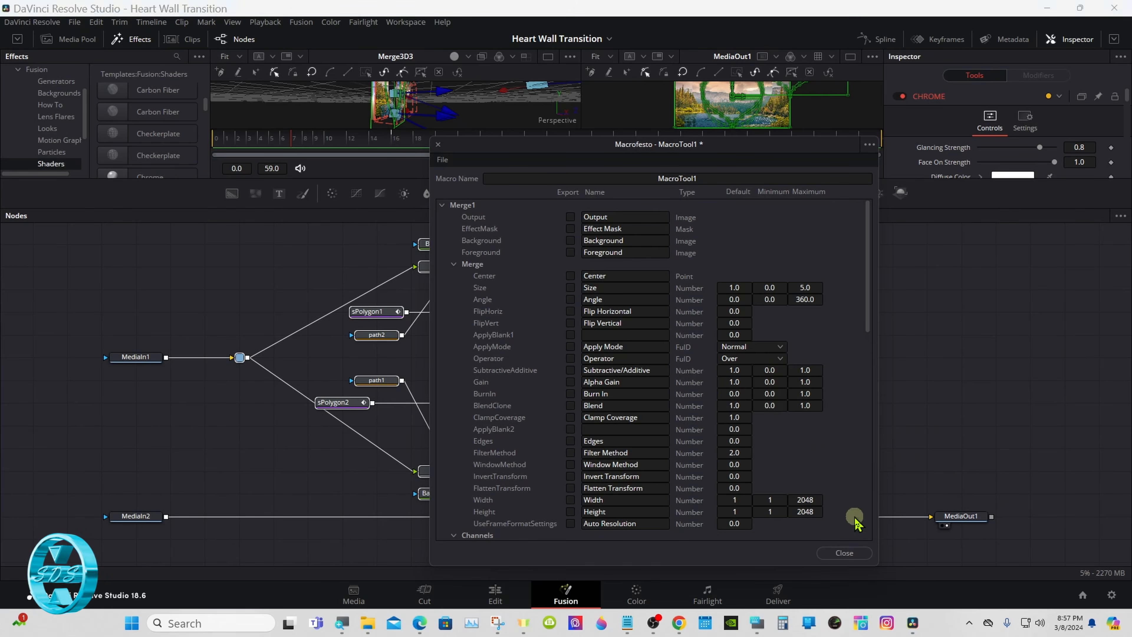
click(844, 552)
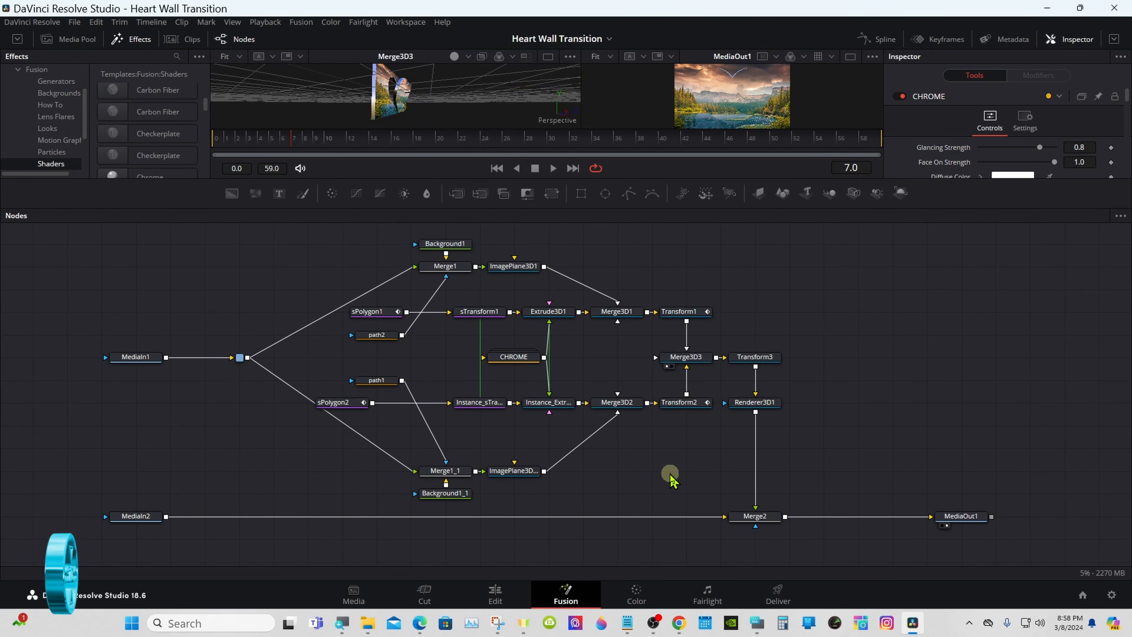
Step: Return to the Edit page and cut the Heart.jpg and Green & Orange.jpg clips from the timeline
click(495, 595)
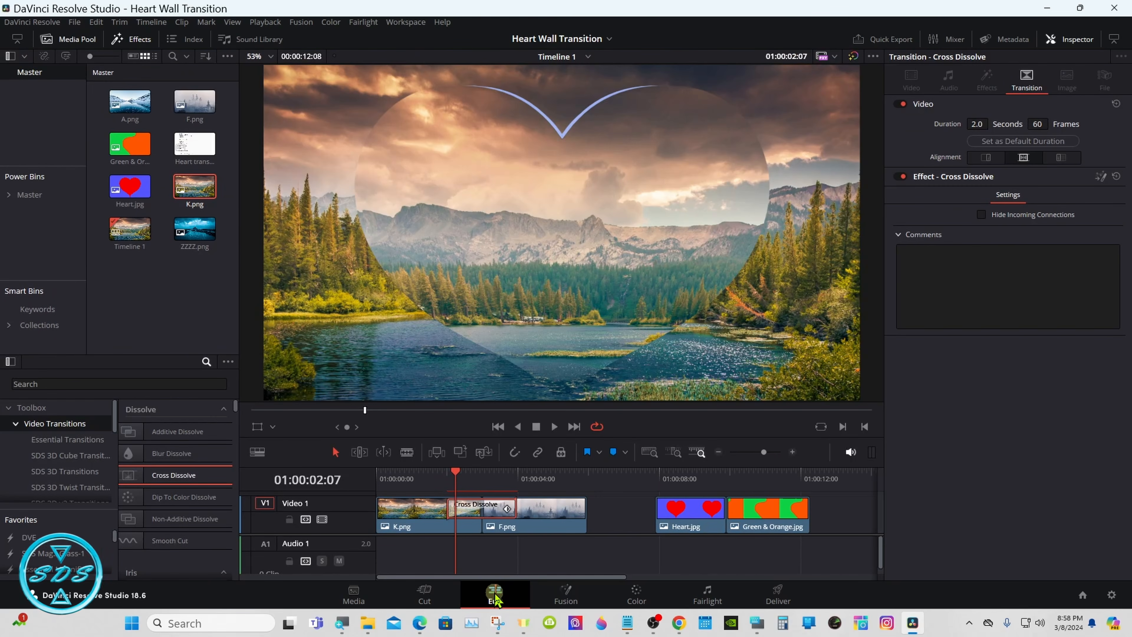
drag(638, 499, 746, 516)
right_click(746, 517)
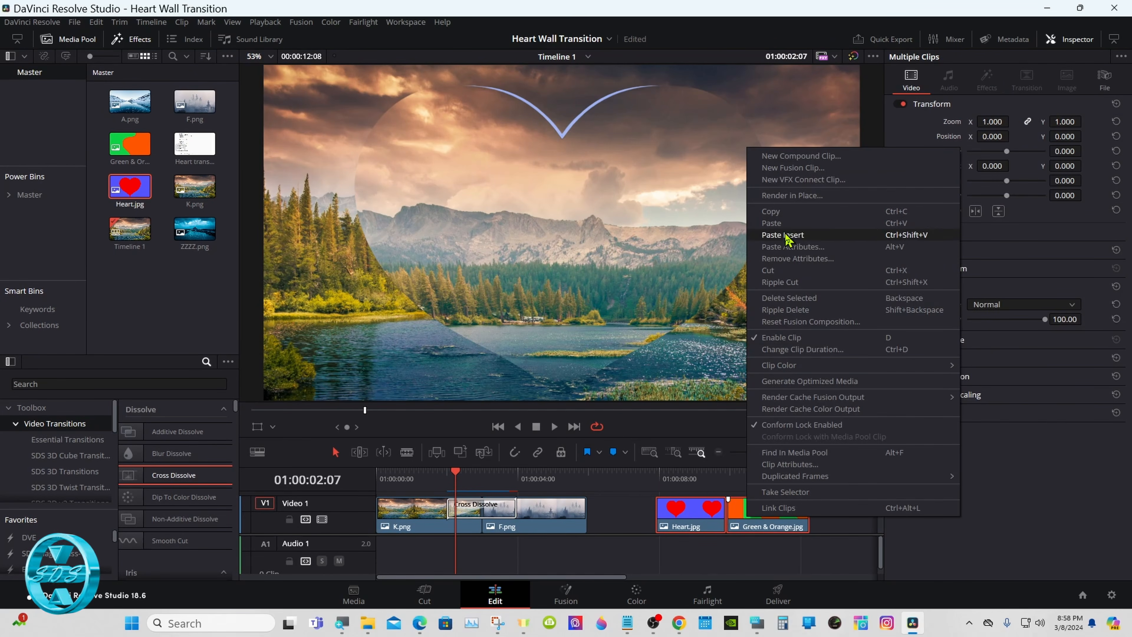
click(784, 271)
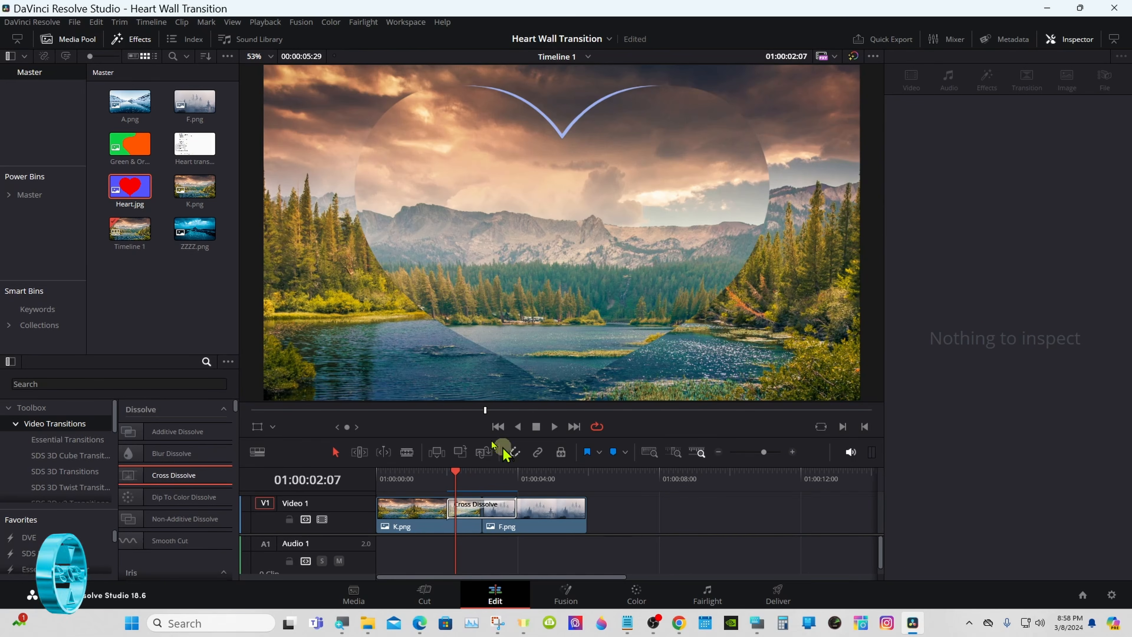
Step: Add ZZZZ.png to Video 1 directly after F.png and turn on snapping
drag(197, 232, 629, 524)
drag(702, 528, 614, 516)
click(514, 454)
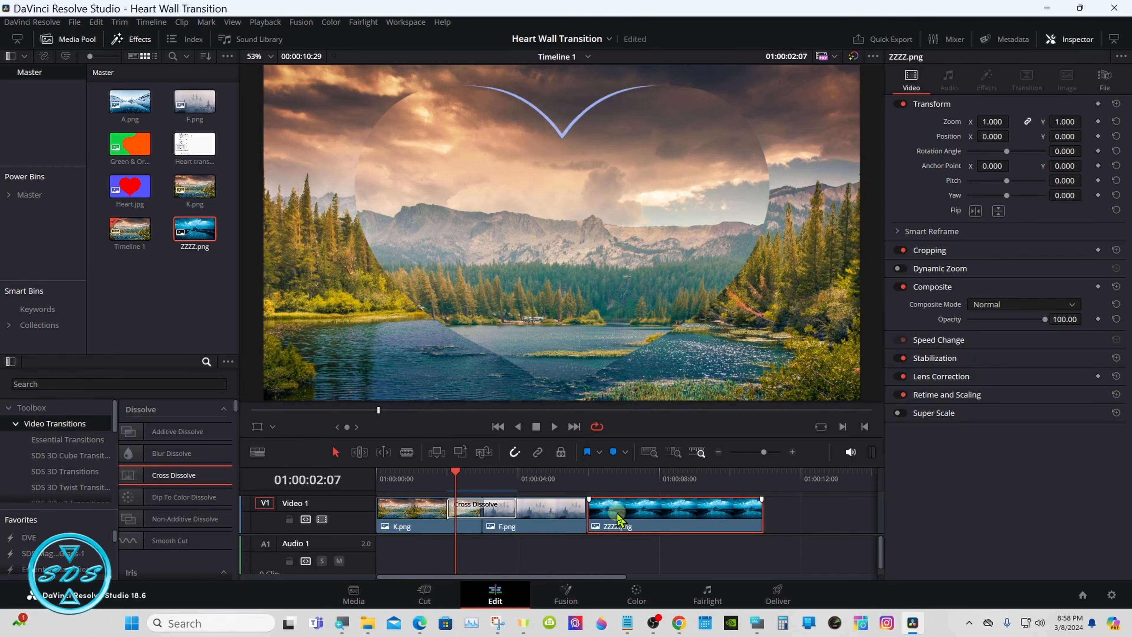
Step: Bring up the on-screen keyboard and search the effects library for "sds"
click(756, 623)
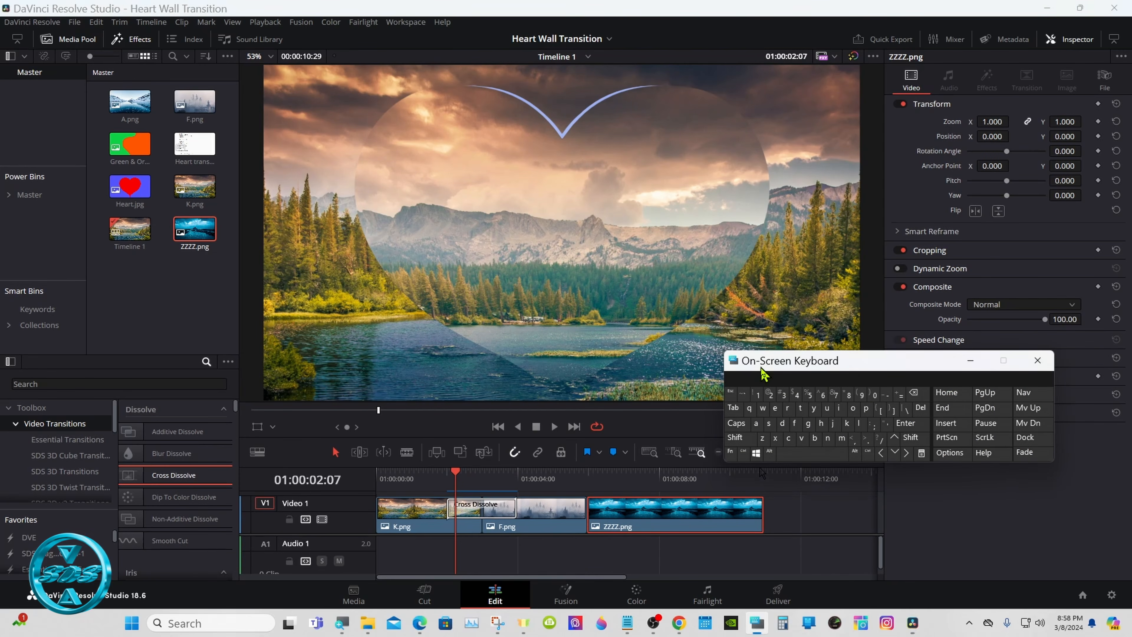
drag(761, 369, 772, 377)
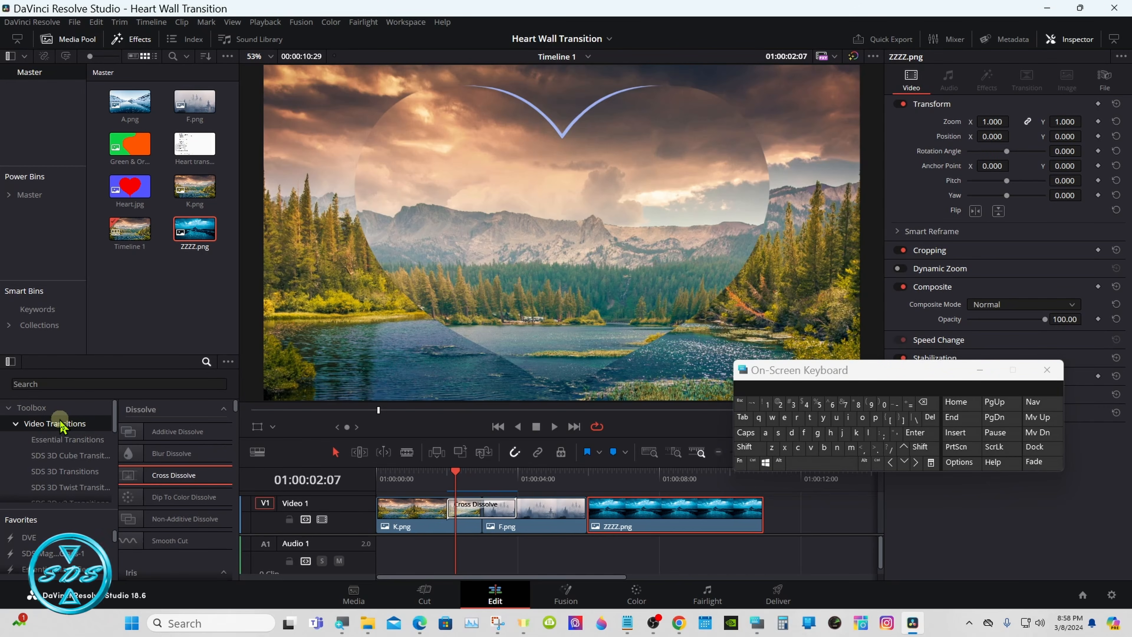
click(206, 362)
click(208, 363)
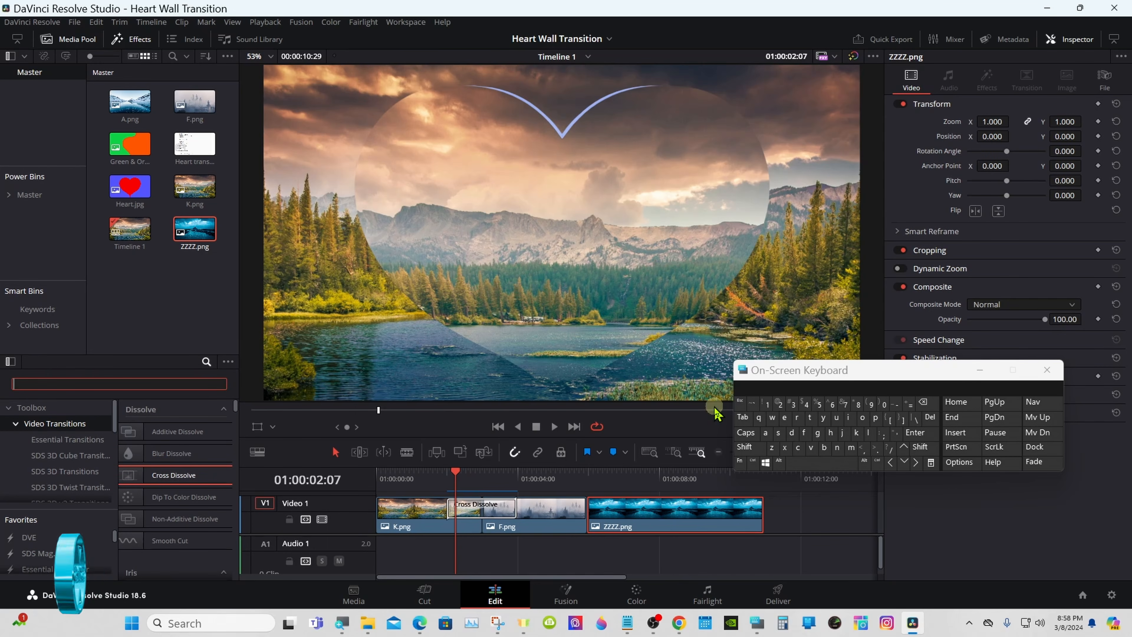
click(778, 433)
click(792, 433)
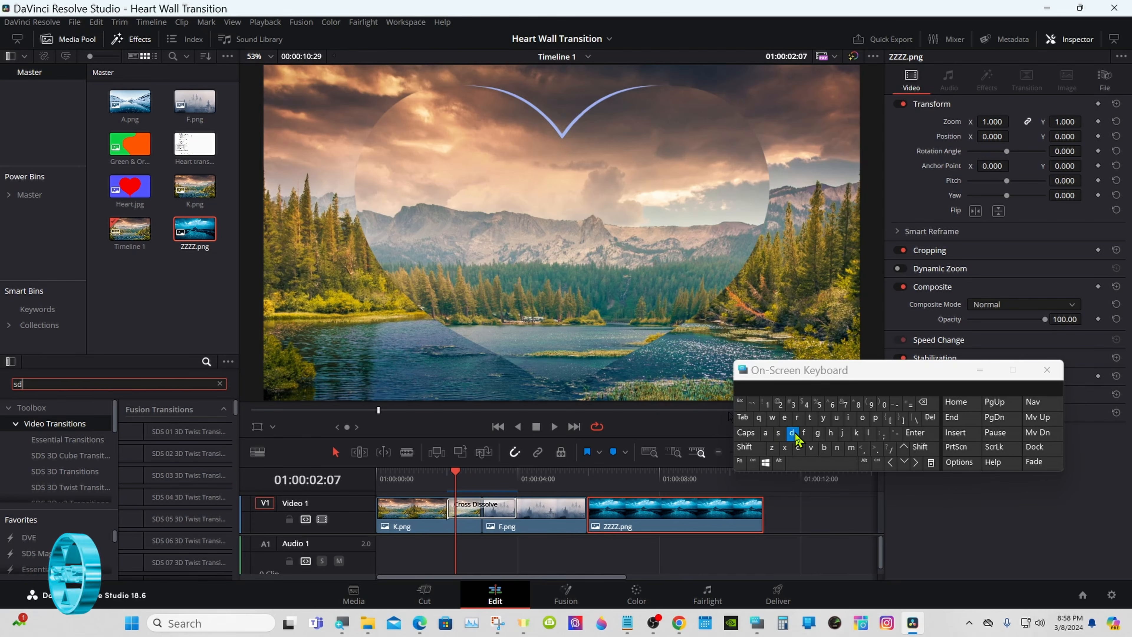
Step: Apply the SDS Wall Drop transition between F.png and ZZZZ.png and hide the on-screen keyboard
drag(235, 406, 235, 429)
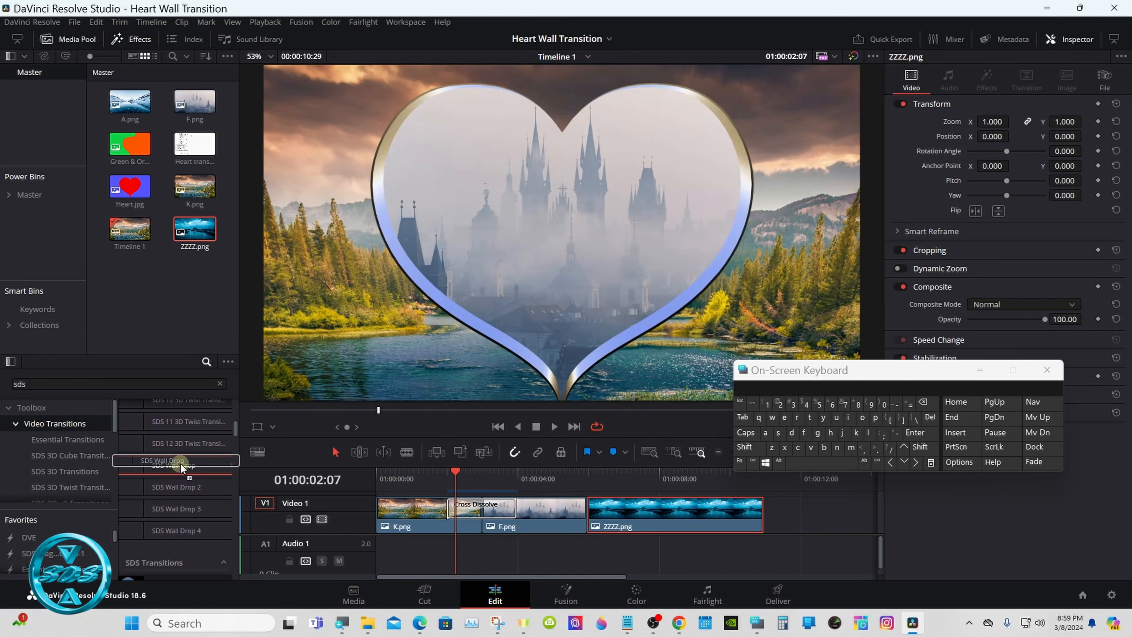
drag(196, 465, 588, 508)
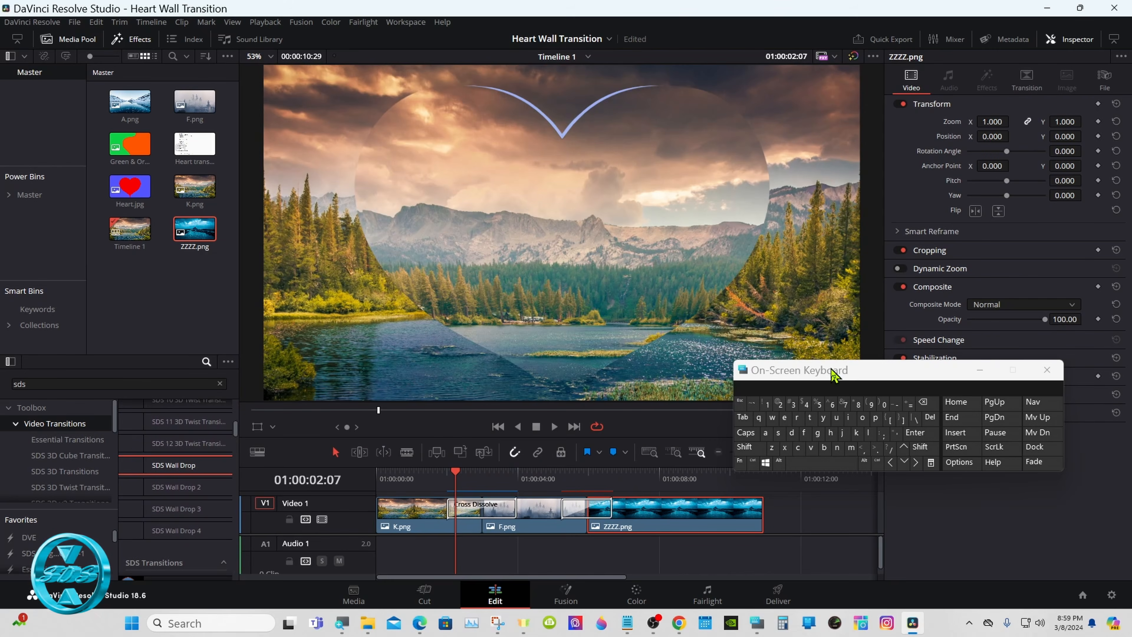
drag(834, 371, 913, 465)
click(990, 461)
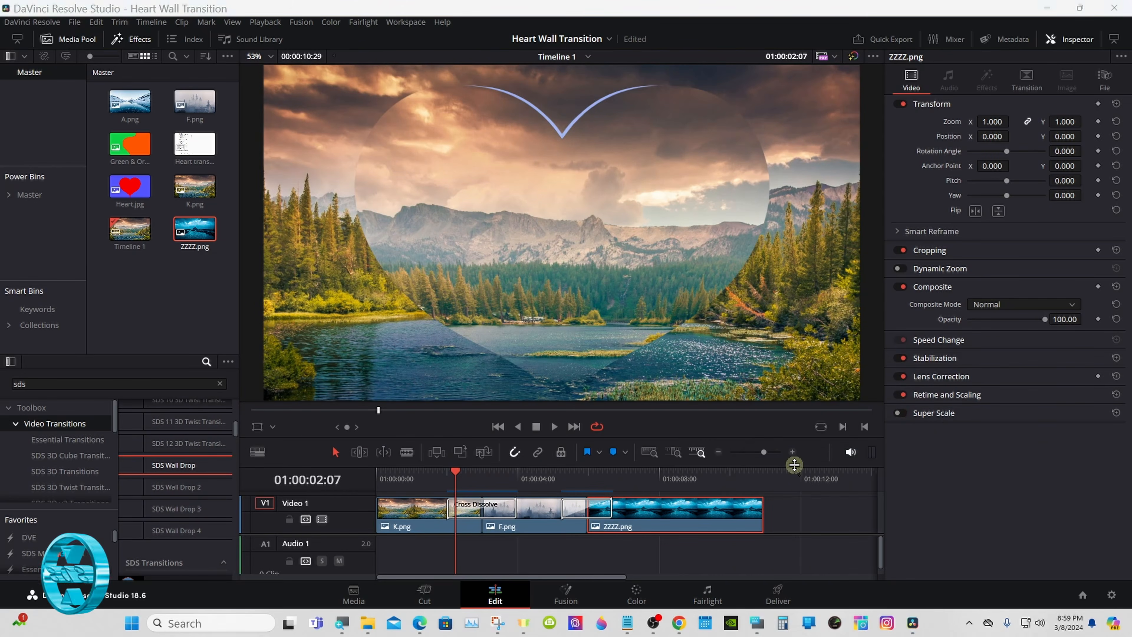
Step: Play back the new SDS Wall Drop transition between F.png and ZZZZ.png
click(560, 481)
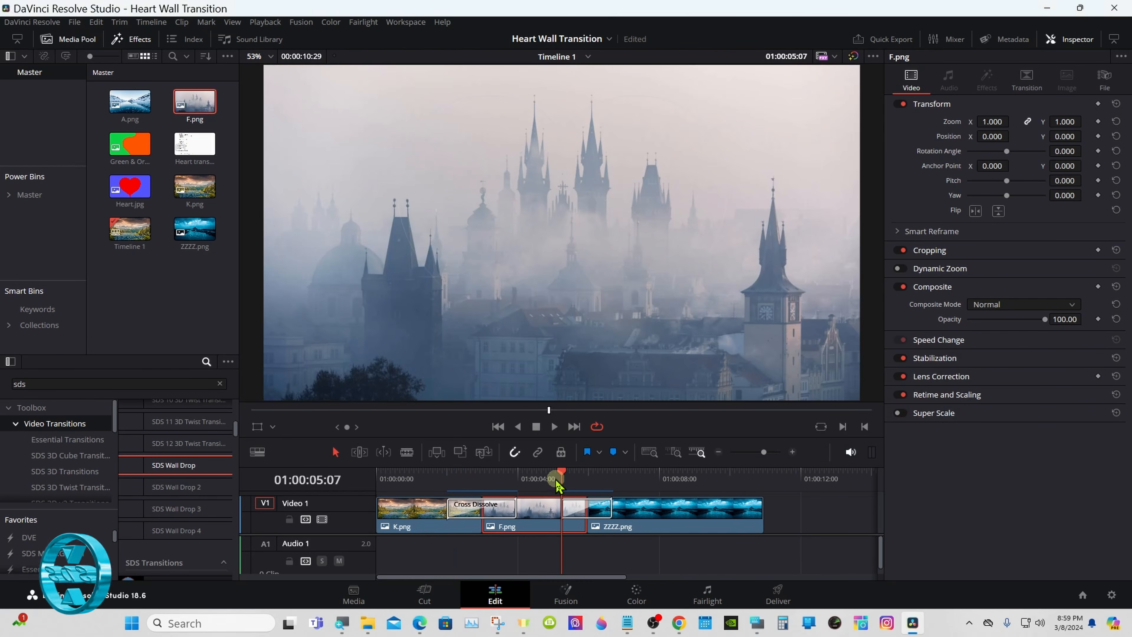
click(541, 479)
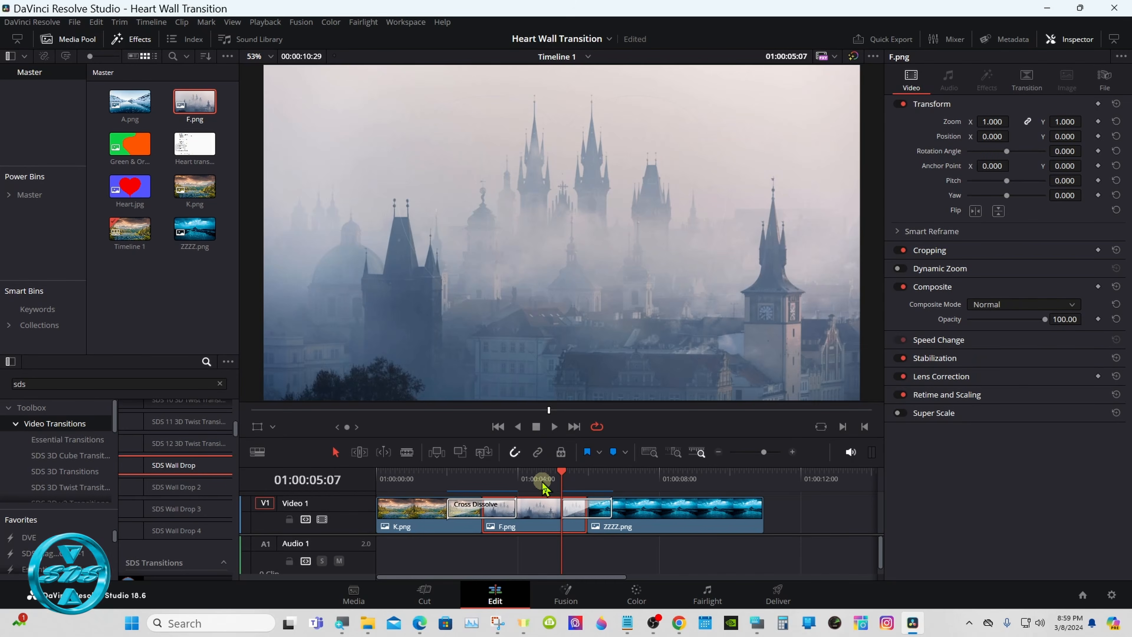
click(553, 430)
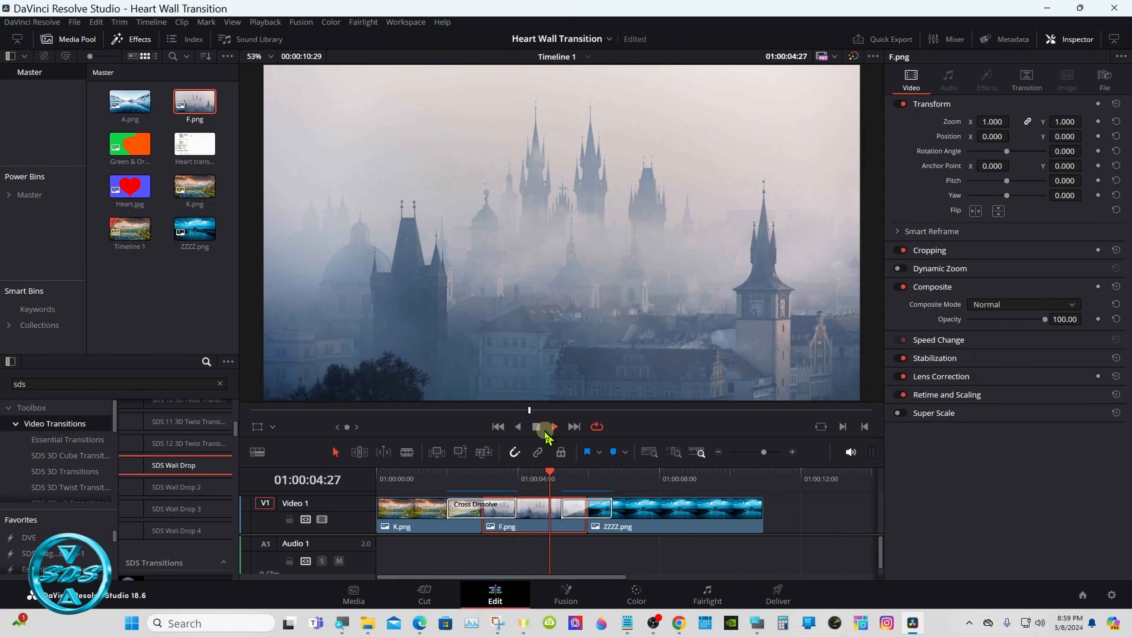
click(540, 433)
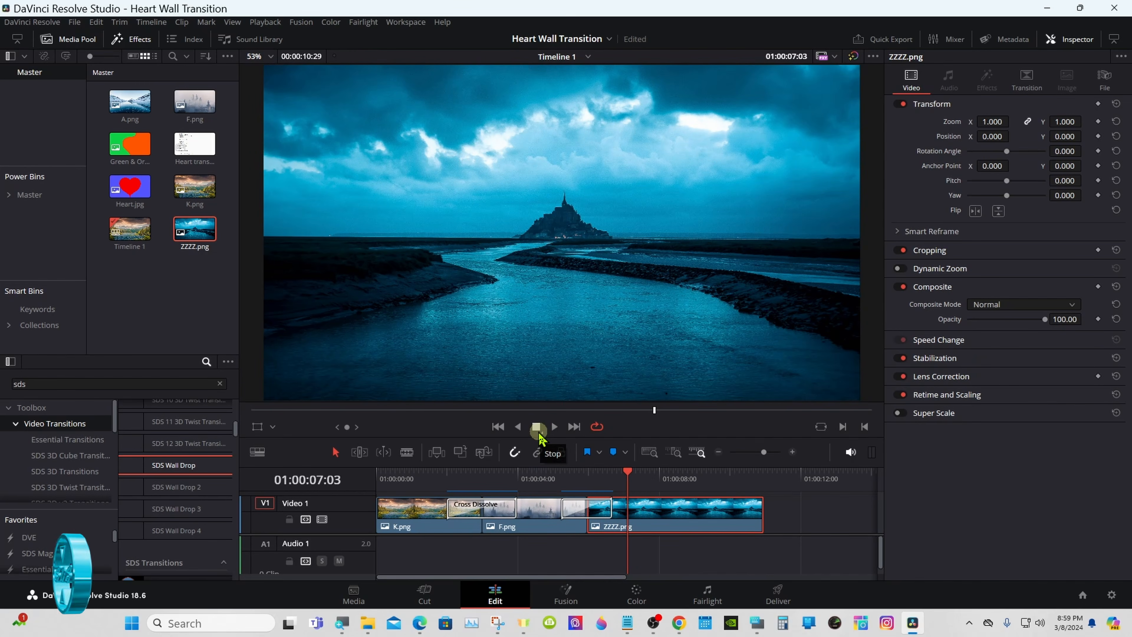
Step: Lengthen the SDS Wall Drop transition to 2.0 seconds (60 frames) and play it back
click(560, 480)
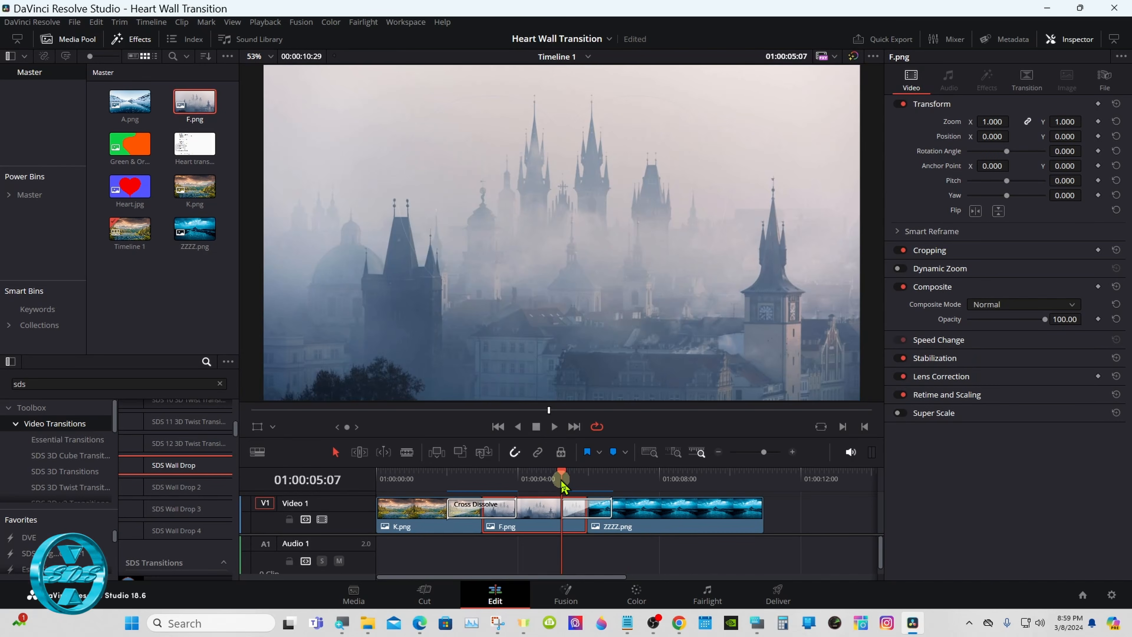
drag(611, 508, 621, 504)
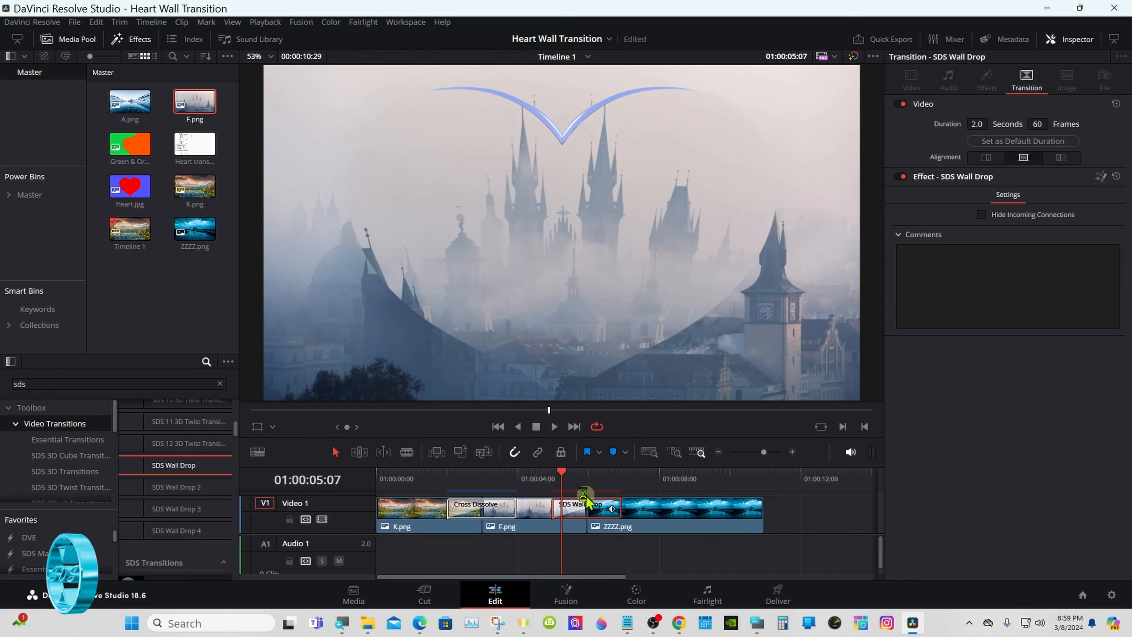
click(535, 472)
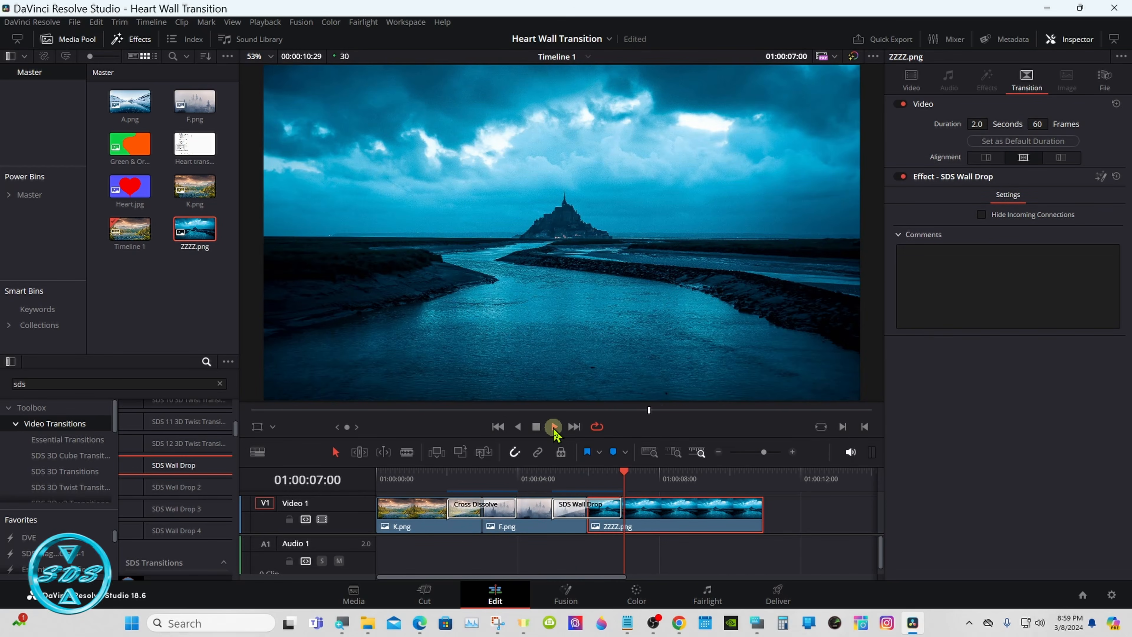
click(537, 427)
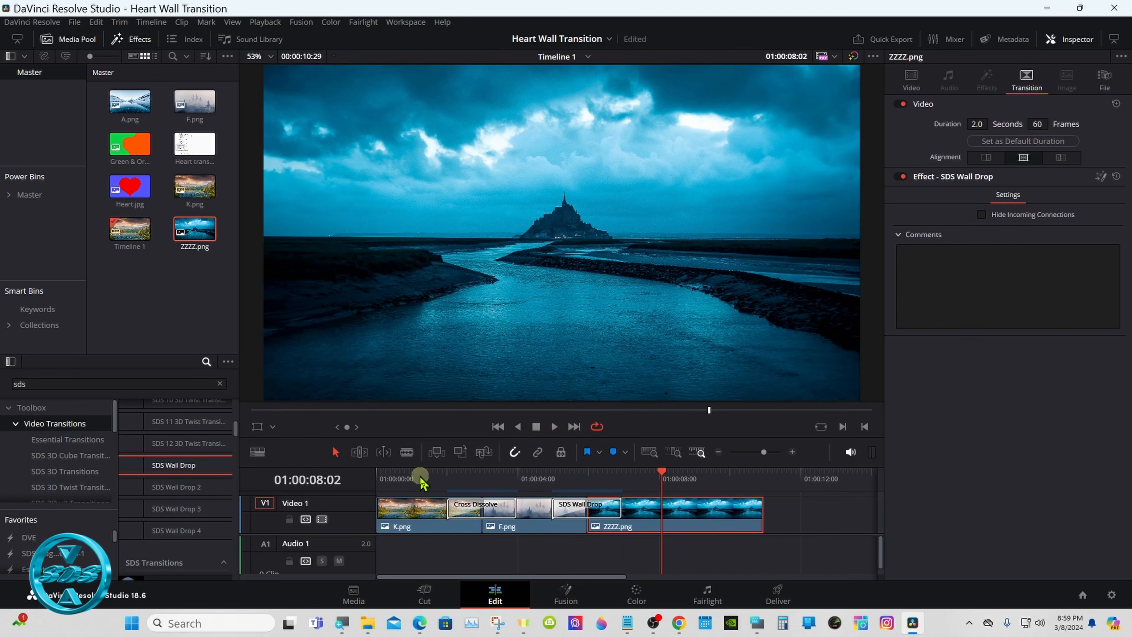
Step: Play back the timeline from 01:00:01:20 and park the playhead at 01:00:03:00 within the first heart transition
click(435, 476)
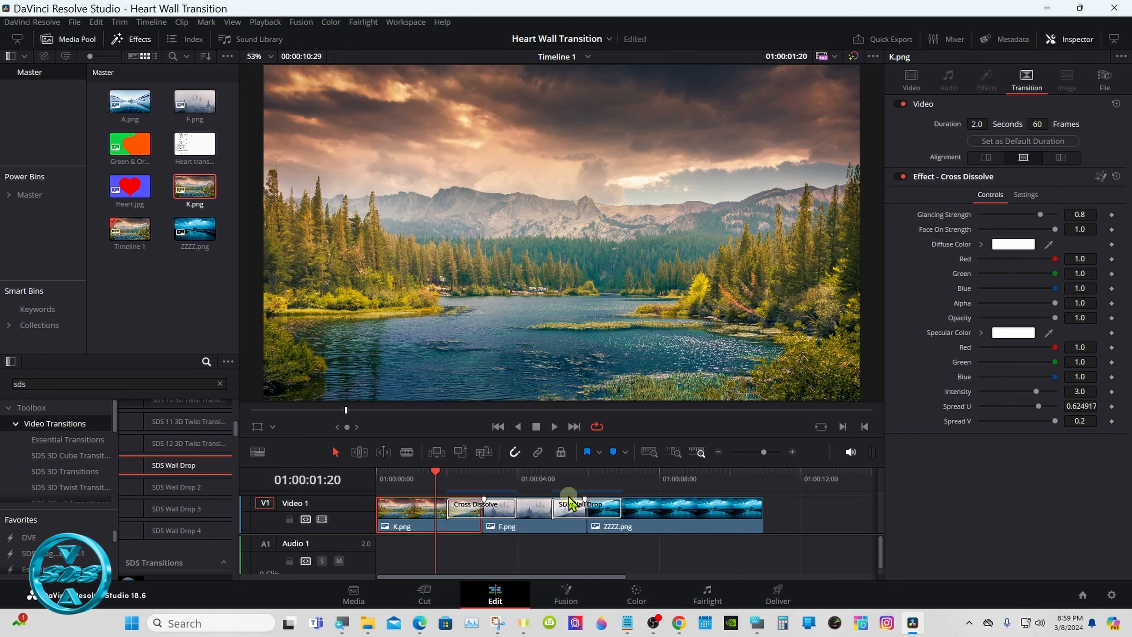
click(553, 427)
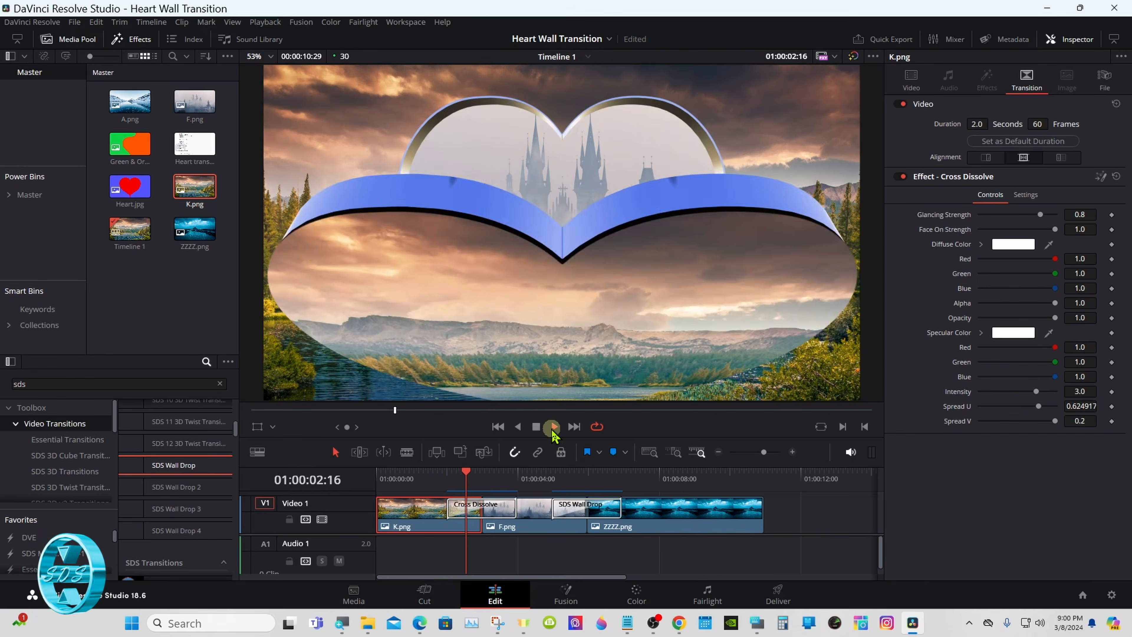
click(536, 427)
drag(574, 475, 486, 481)
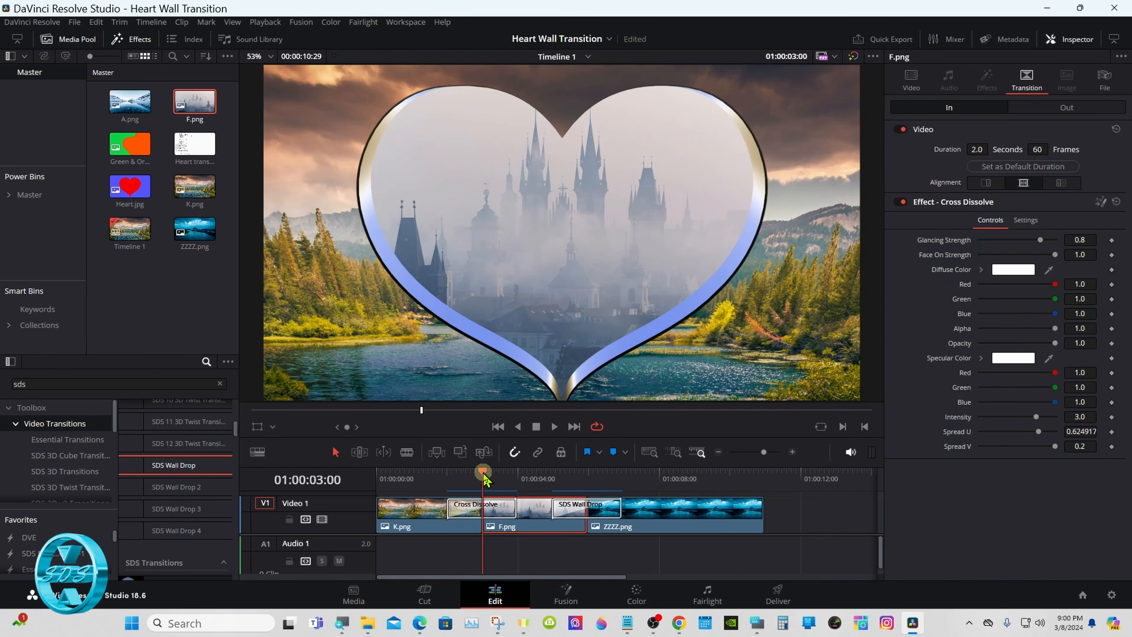